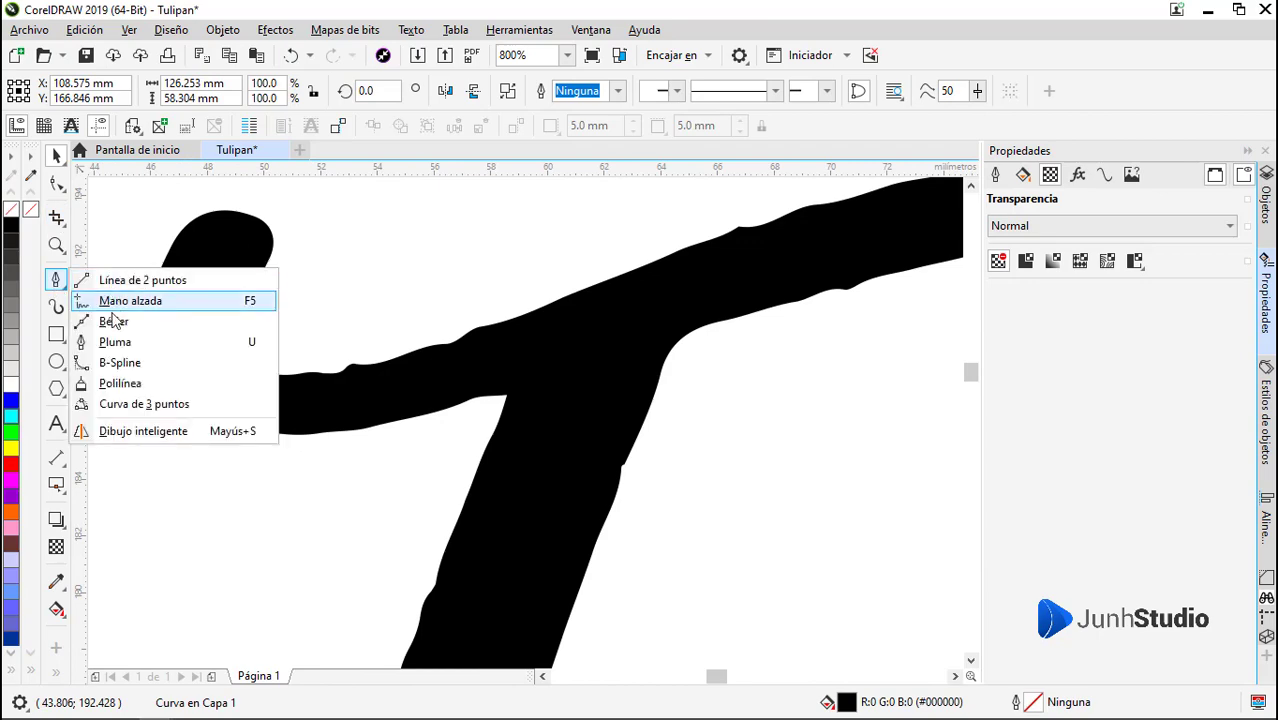
# Smooth the bumpy outline of the letters T and l in the Tulipan lettering using the Smooth tool with a 38.1 mm nib
pyautogui.click(61, 189)
pyautogui.click(112, 212)
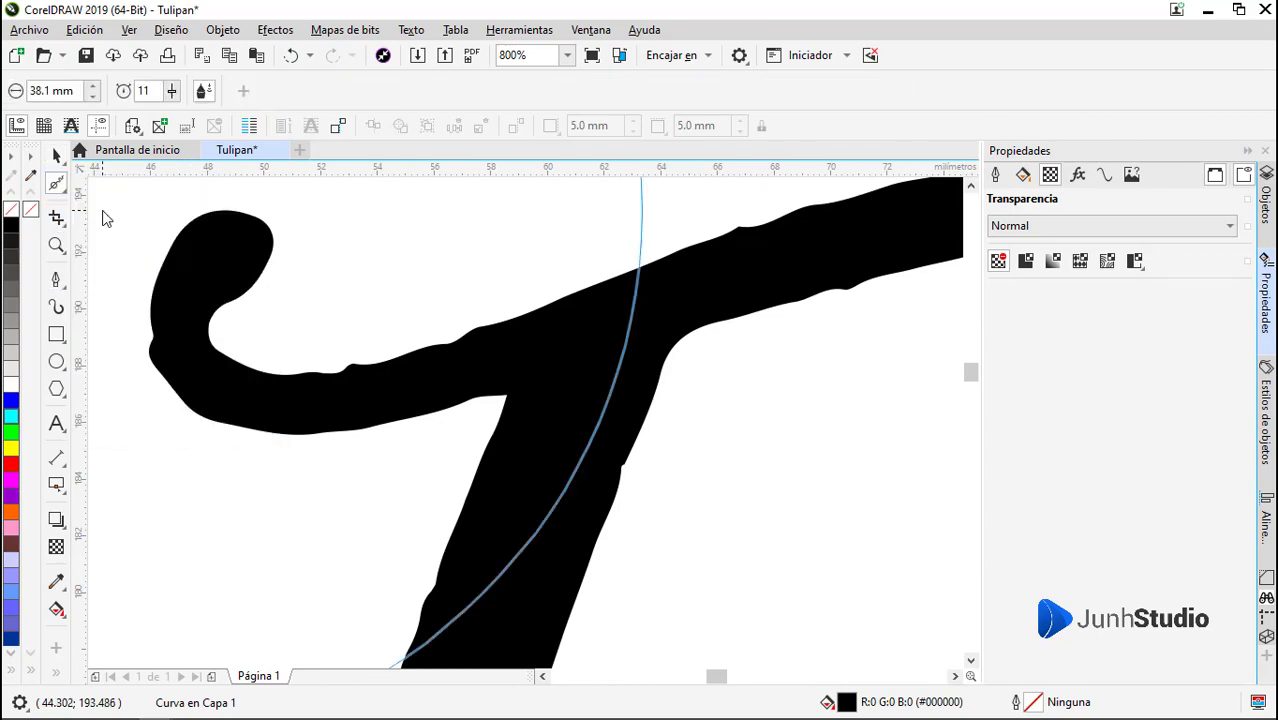
pyautogui.scroll(-1, 205, 297)
pyautogui.scroll(1, 457, 285)
pyautogui.scroll(-1, 402, 248)
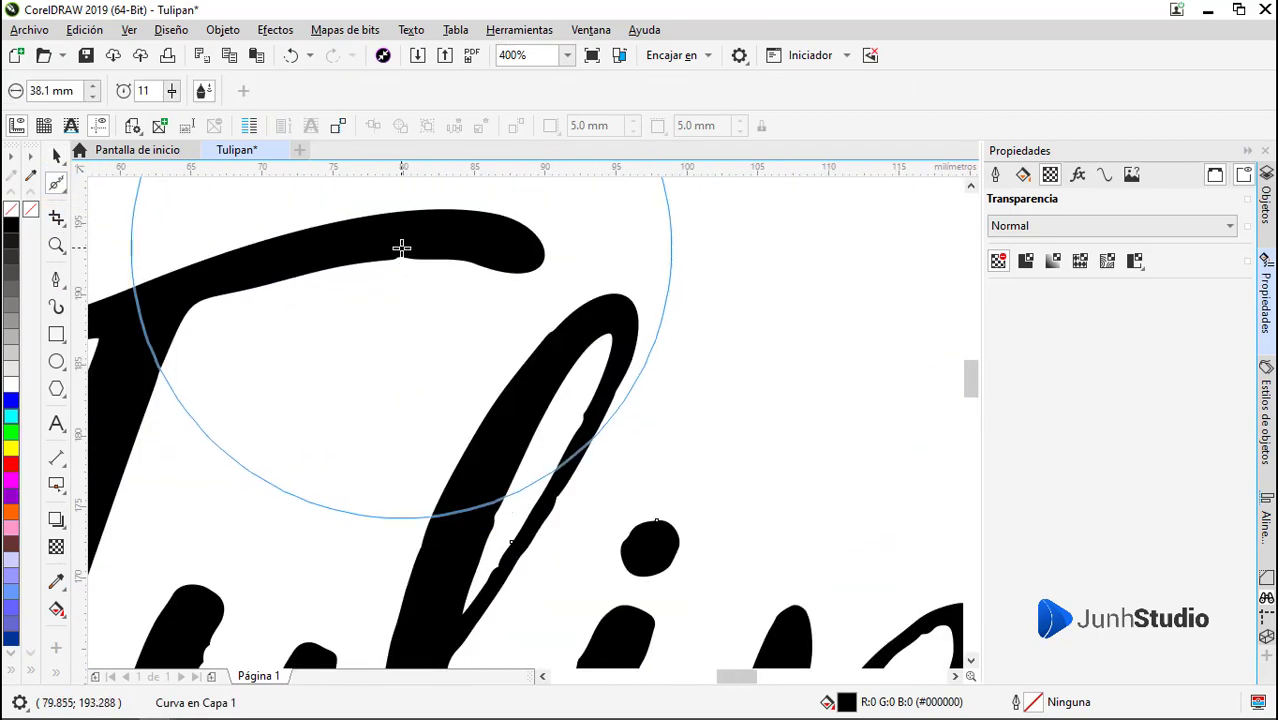
pyautogui.scroll(1, 333, 451)
pyautogui.scroll(-2, 408, 320)
pyautogui.scroll(2, 282, 434)
pyautogui.scroll(-3, 456, 391)
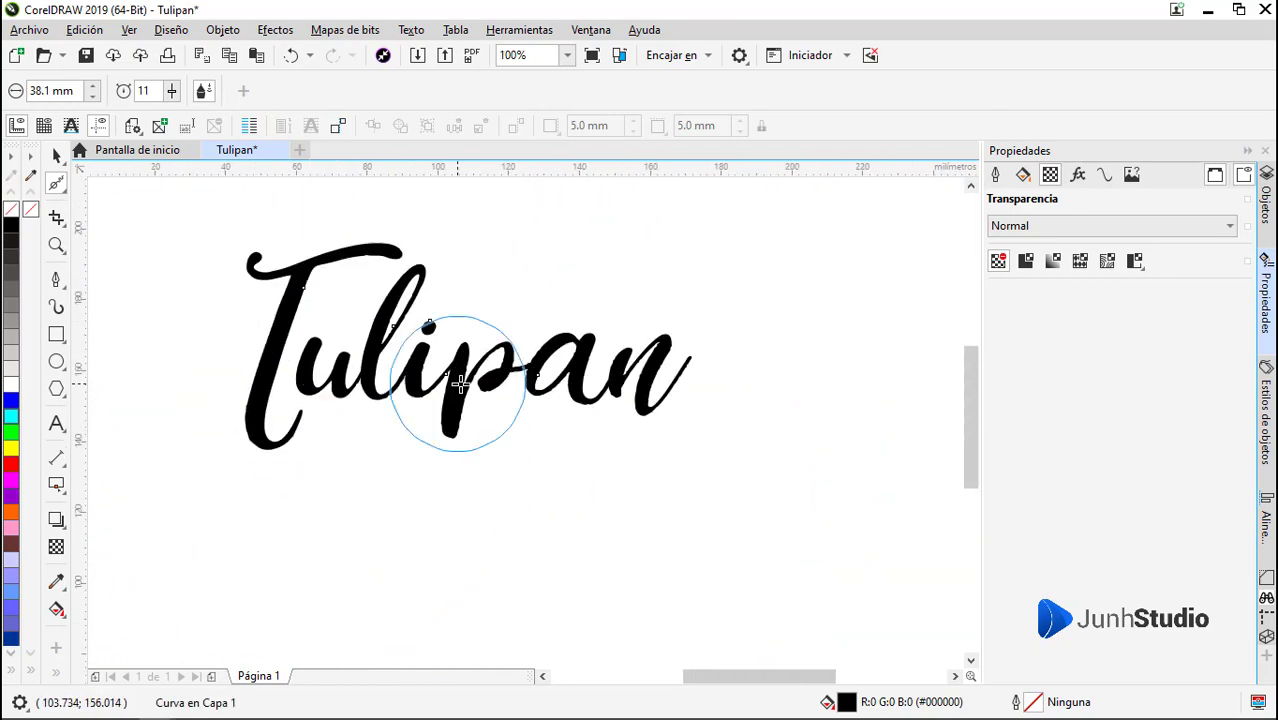
pyautogui.scroll(3, 496, 378)
pyautogui.scroll(-2, 496, 378)
pyautogui.press('space')
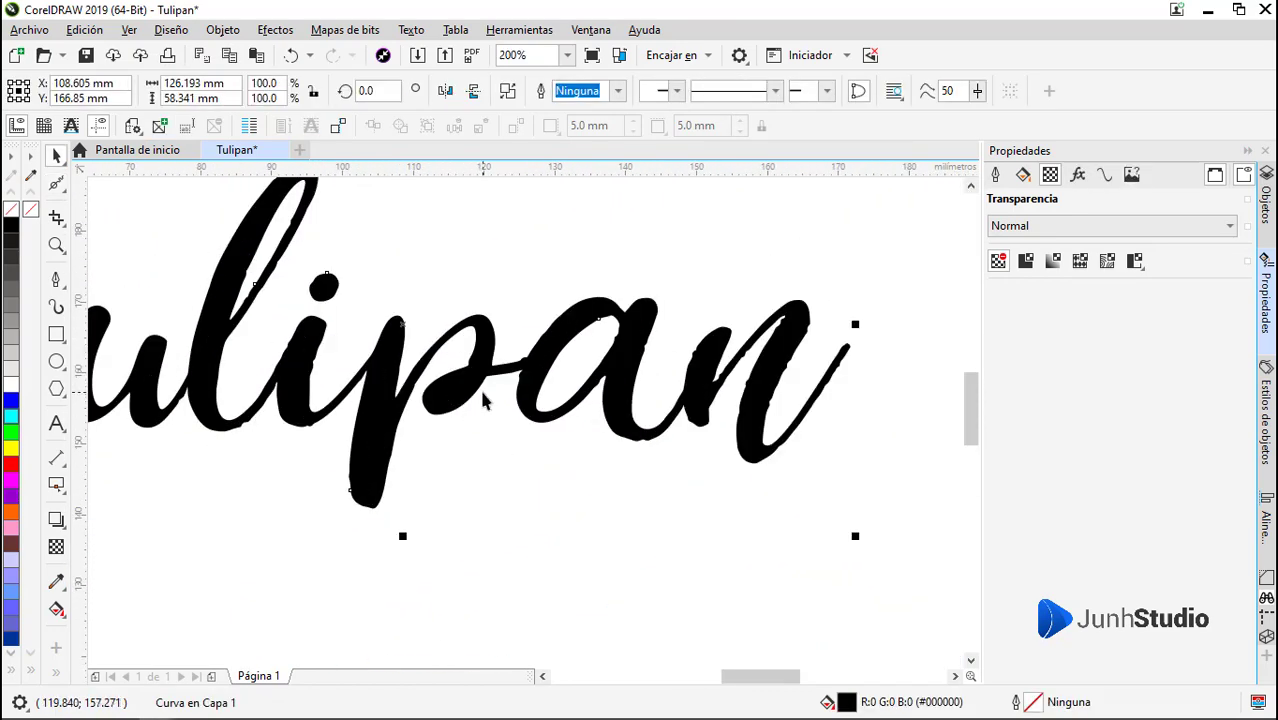
# Smooth the rough edges of the letters p, a and n with the same Smooth tool
pyautogui.click(57, 184)
pyautogui.scroll(1, 740, 367)
pyautogui.moveTo(640, 368)
pyautogui.mouseDown()
pyautogui.moveTo(500, 372)
pyautogui.moveTo(634, 393)
pyautogui.mouseUp()
pyautogui.scroll(-1, 500, 372)
pyautogui.scroll(1, 716, 386)
pyautogui.scroll(1, 200, 405)
pyautogui.scroll(-2, 309, 366)
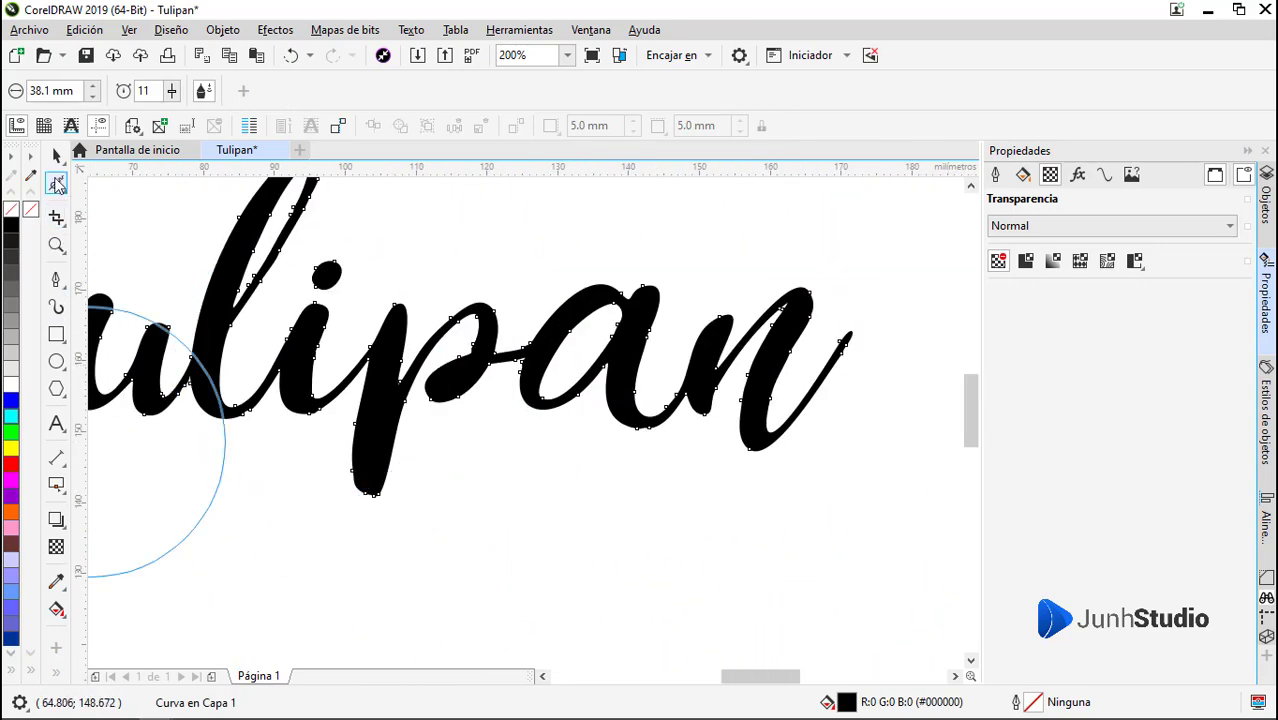
# Even out the notches at the base of the l and on the i's outer edge with a 0.847 mm Smudge brush
pyautogui.click(57, 184)
pyautogui.click(120, 273)
pyautogui.scroll(3, 259, 405)
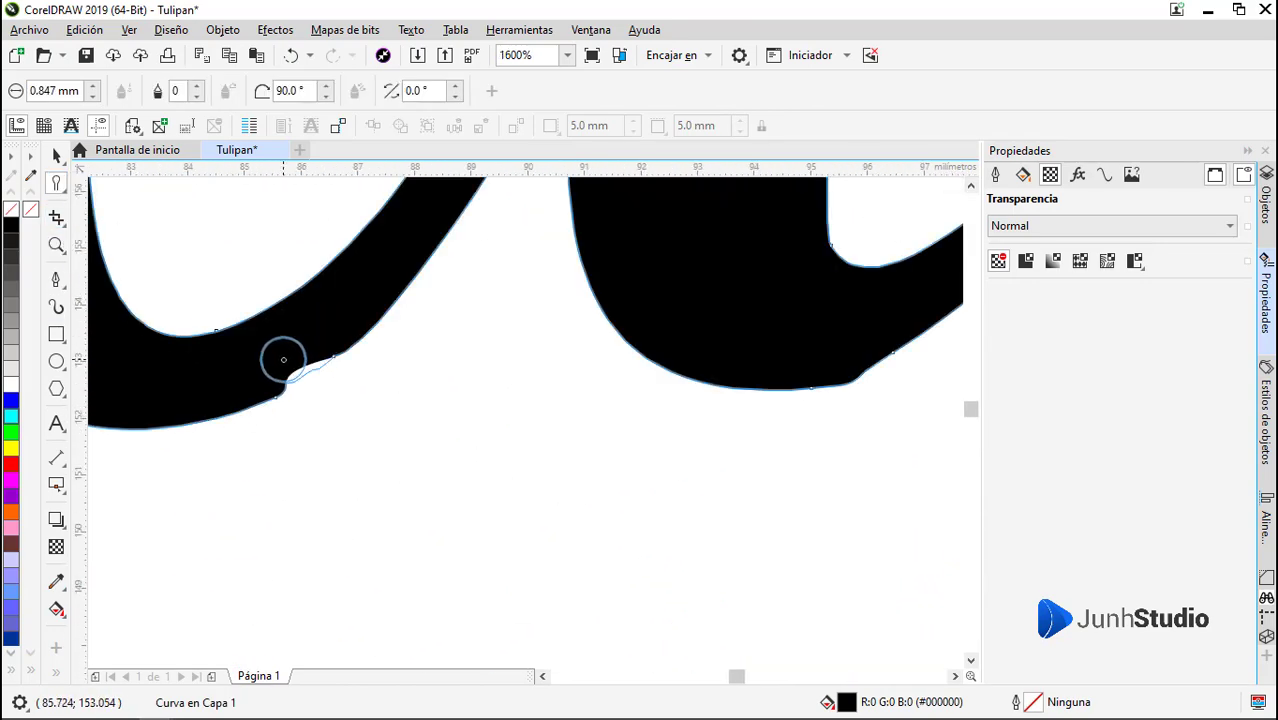
pyautogui.scroll(-2, 250, 379)
pyautogui.scroll(2, 322, 388)
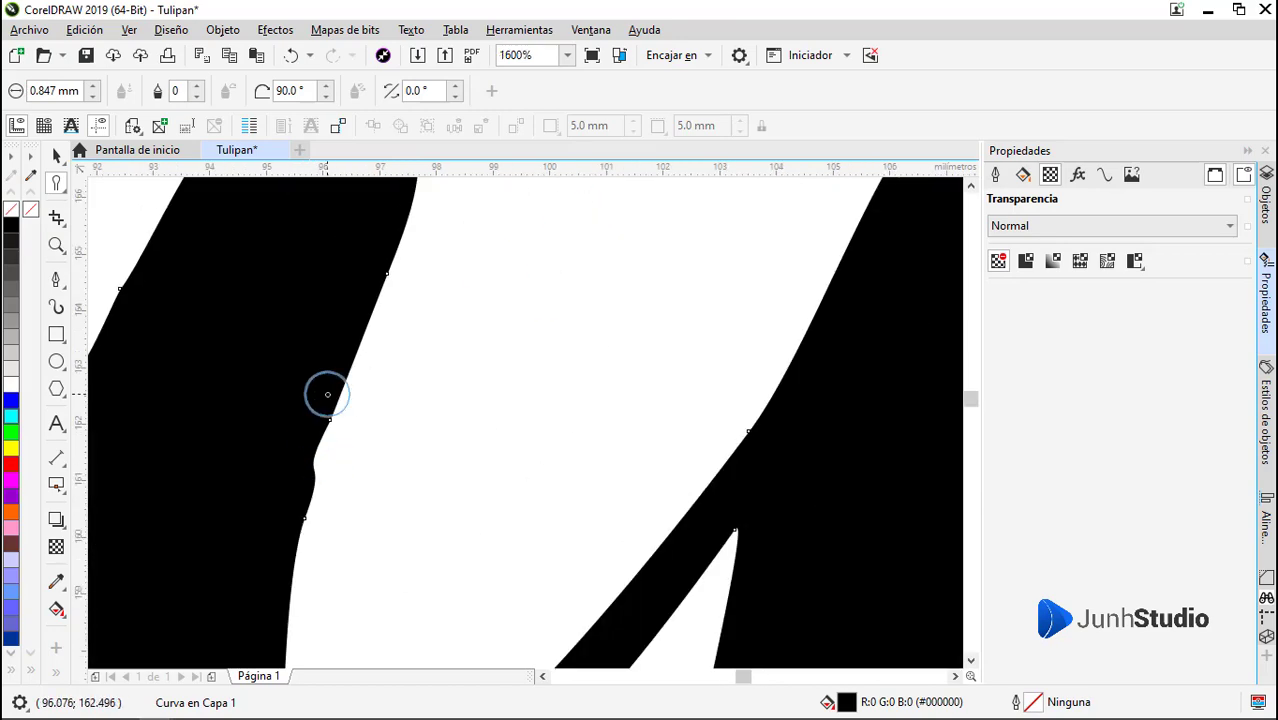
pyautogui.moveTo(397, 232)
pyautogui.mouseDown()
pyautogui.moveTo(349, 390)
pyautogui.moveTo(405, 223)
pyautogui.moveTo(350, 396)
pyautogui.mouseUp()
pyautogui.scroll(-3, 358, 408)
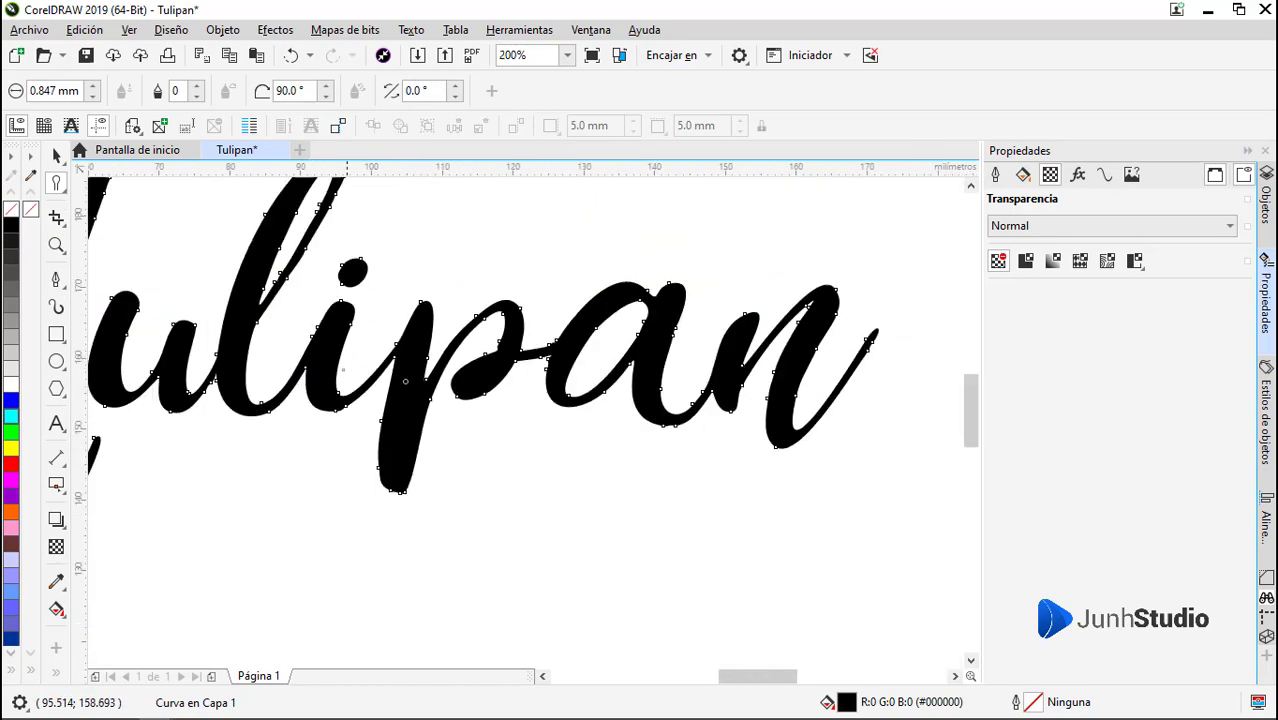
# Push the uneven inner and outer edges of the l's loop into clean curves with the Smudge brush
pyautogui.scroll(3, 335, 298)
pyautogui.moveTo(299, 335); pyautogui.dragTo(368, 255)
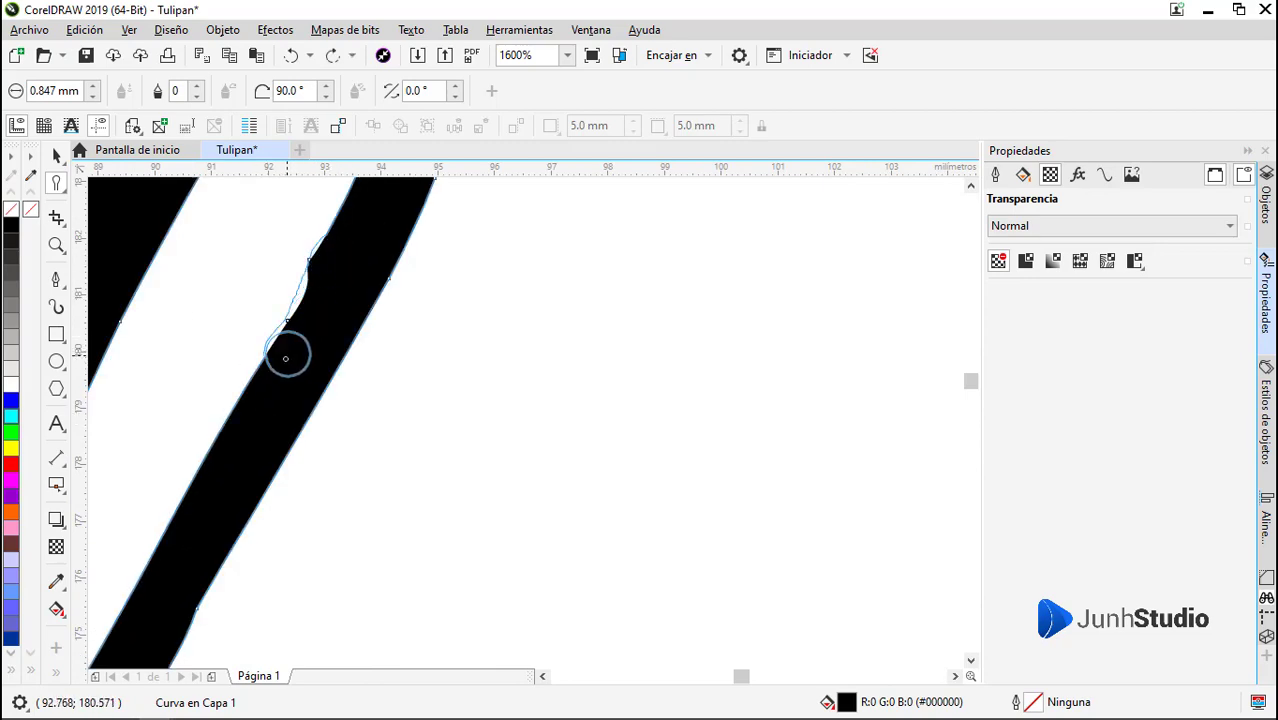
pyautogui.scroll(-2, 285, 358)
pyautogui.scroll(2, 274, 402)
pyautogui.scroll(-2, 270, 420)
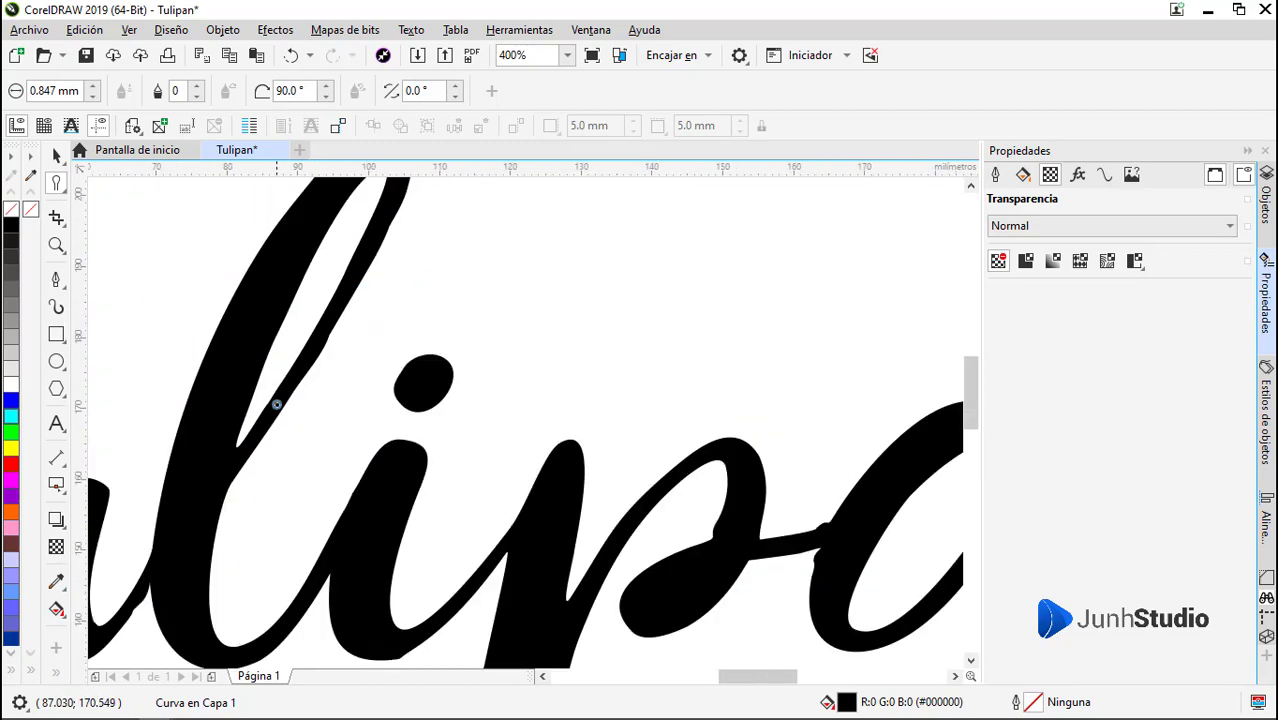
pyautogui.scroll(2, 276, 404)
pyautogui.moveTo(311, 388); pyautogui.dragTo(197, 585)
pyautogui.scroll(-2, 368, 359)
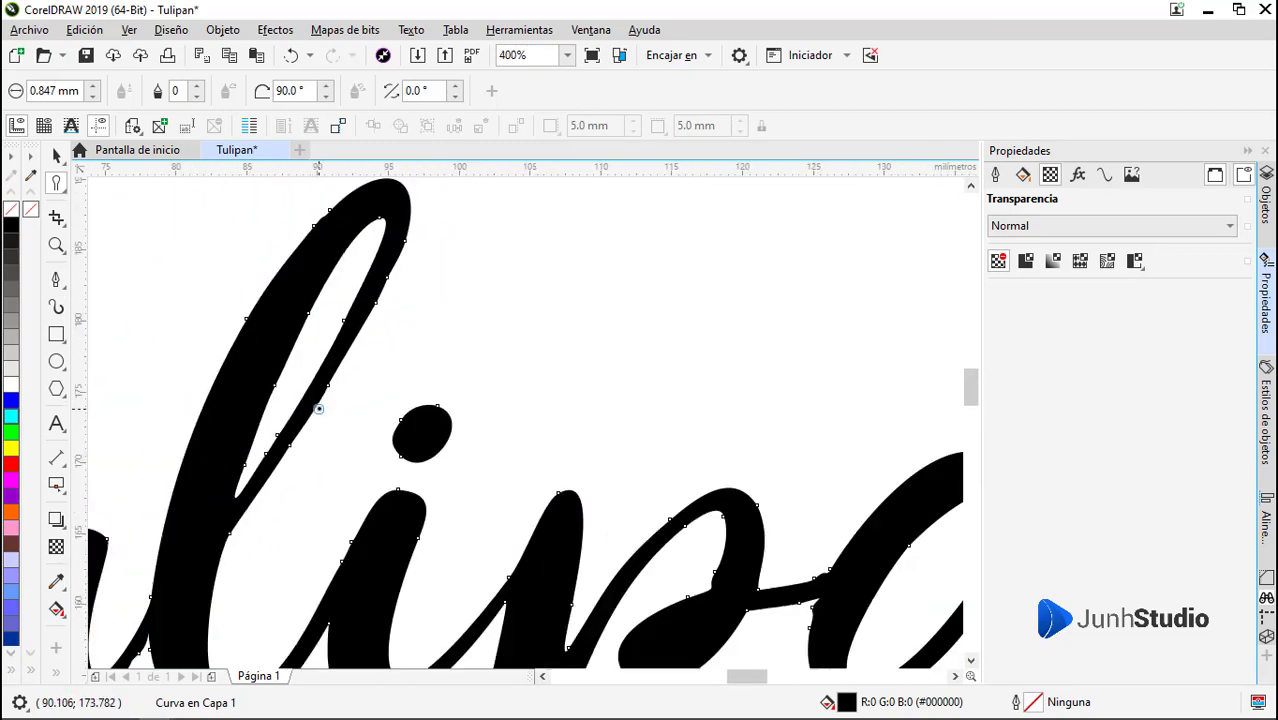
pyautogui.scroll(4, 318, 408)
pyautogui.scroll(-2, 362, 271)
pyautogui.scroll(-2, 314, 325)
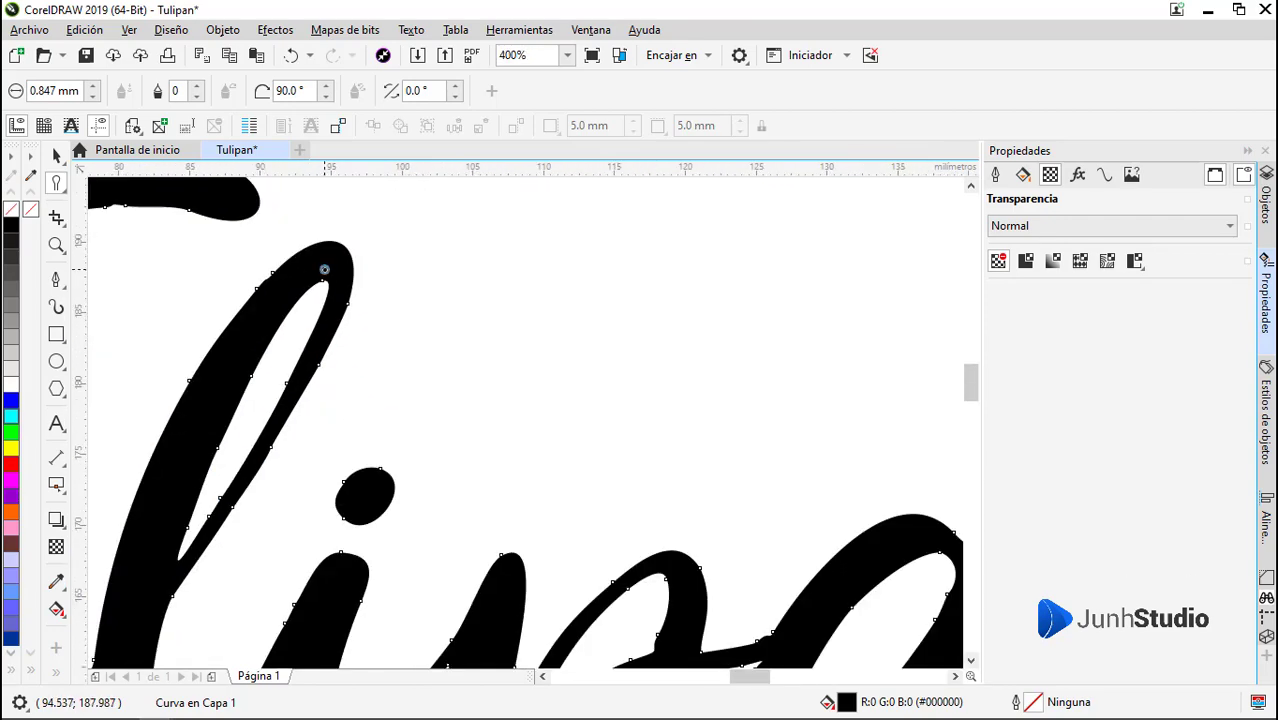
# Even out the underside of the T's crossbar with the Smudge brush
pyautogui.scroll(2, 322, 268)
pyautogui.scroll(-3, 339, 245)
pyautogui.moveTo(345, 237); pyautogui.dragTo(411, 236)
pyautogui.scroll(3, 248, 223)
pyautogui.moveTo(645, 262); pyautogui.dragTo(652, 264)
pyautogui.scroll(-2, 645, 262)
pyautogui.scroll(2, 595, 260)
pyautogui.moveTo(590, 255)
pyautogui.mouseDown()
pyautogui.moveTo(545, 242)
pyautogui.moveTo(294, 248)
pyautogui.mouseUp()
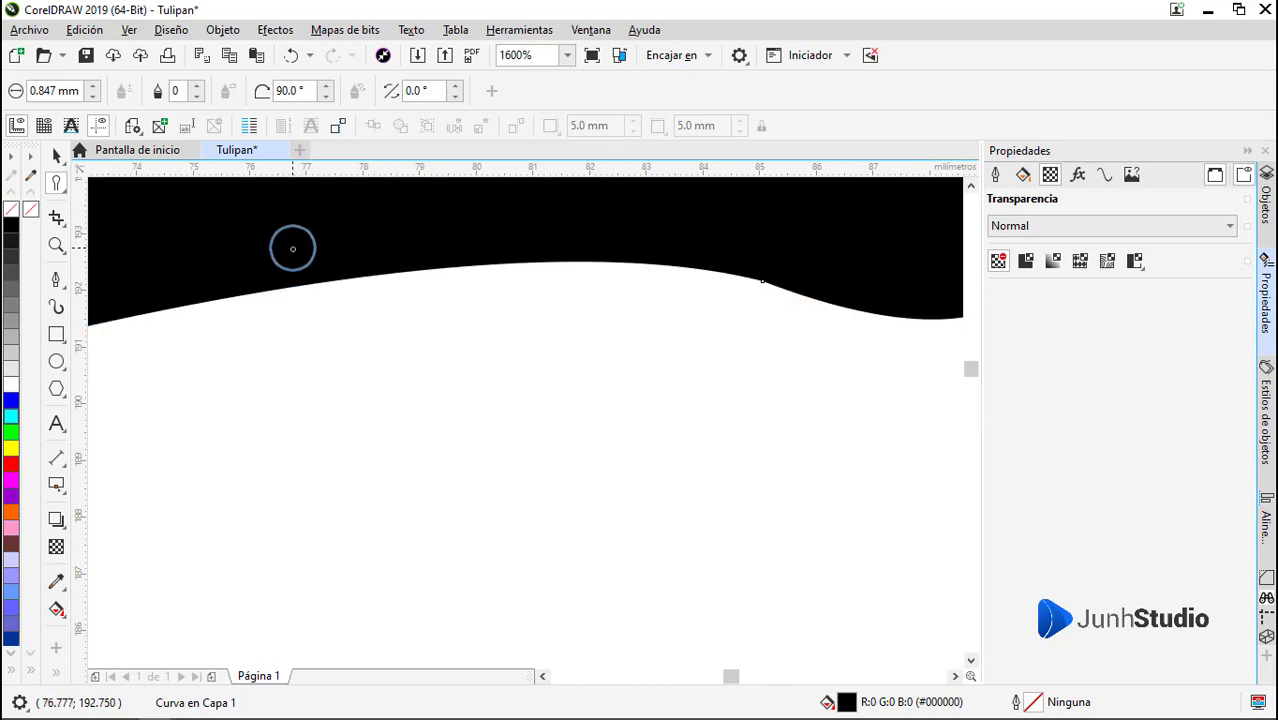
pyautogui.scroll(-2, 603, 263)
pyautogui.scroll(2, 158, 327)
pyautogui.moveTo(185, 332)
pyautogui.mouseDown()
pyautogui.moveTo(277, 347)
pyautogui.moveTo(271, 365)
pyautogui.mouseUp()
pyautogui.scroll(-3, 271, 365)
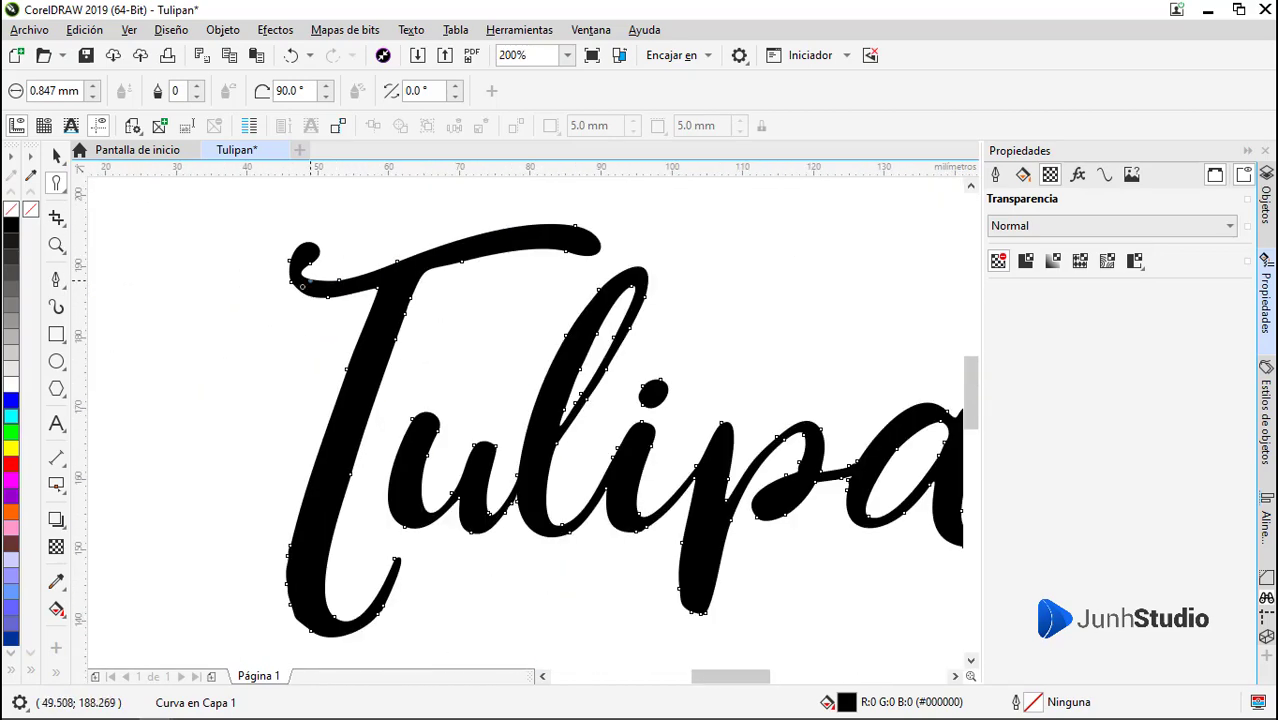
# Round the outer edge of the T's base into a continuous curve with the Smudge brush
pyautogui.scroll(2, 288, 290)
pyautogui.scroll(-3, 289, 318)
pyautogui.scroll(3, 268, 440)
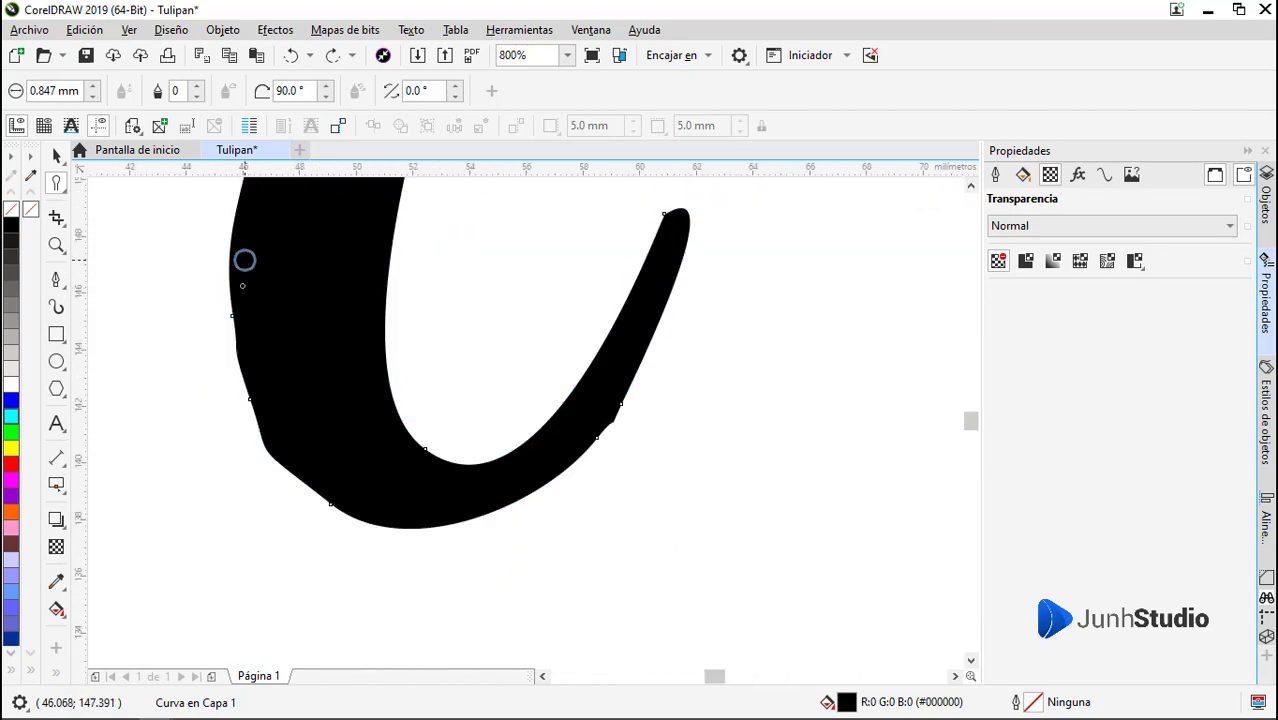
pyautogui.moveTo(245, 264)
pyautogui.mouseDown()
pyautogui.moveTo(263, 356)
pyautogui.moveTo(232, 401)
pyautogui.mouseUp()
pyautogui.moveTo(215, 338); pyautogui.dragTo(250, 445)
pyautogui.moveTo(223, 282)
pyautogui.mouseDown()
pyautogui.moveTo(256, 453)
pyautogui.moveTo(259, 427)
pyautogui.mouseUp()
pyautogui.scroll(1, 232, 407)
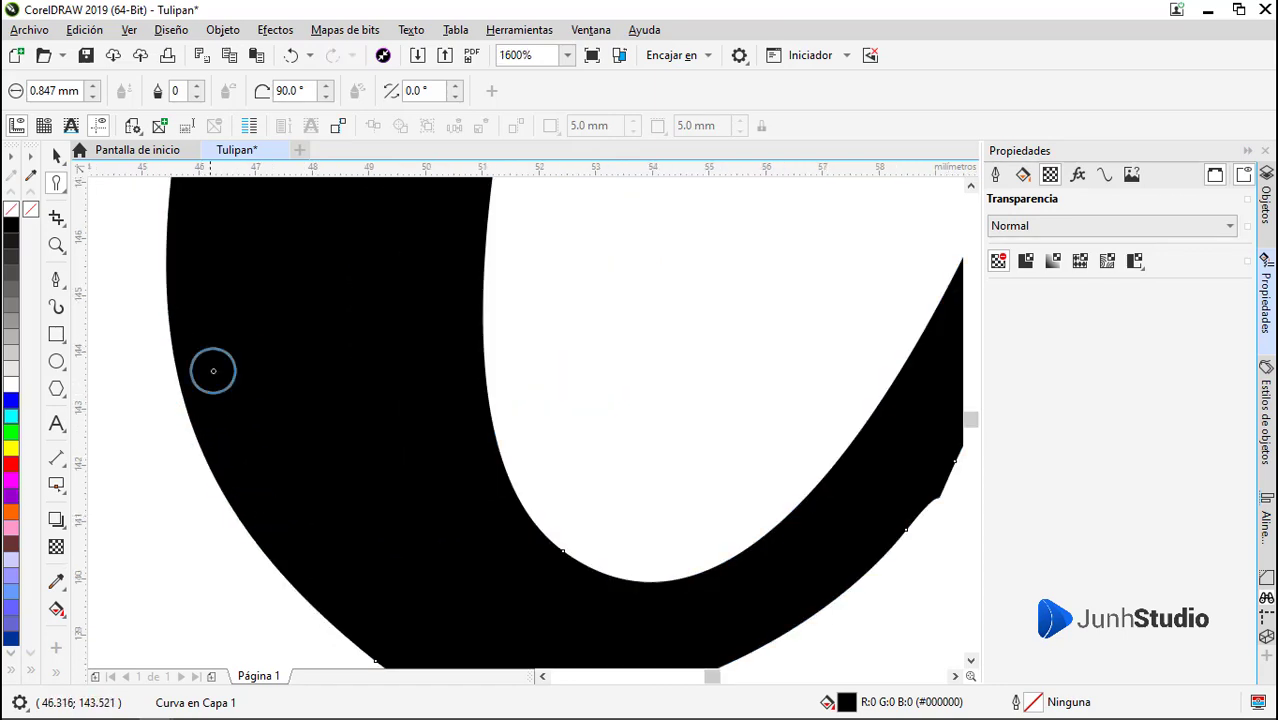
# Undo the last stroke and rework the notch on the outer edge of the T's curled tail with the Smudge brush
pyautogui.scroll(-2, 214, 368)
pyautogui.scroll(2, 314, 416)
pyautogui.hotkey('ctrl', 'z')
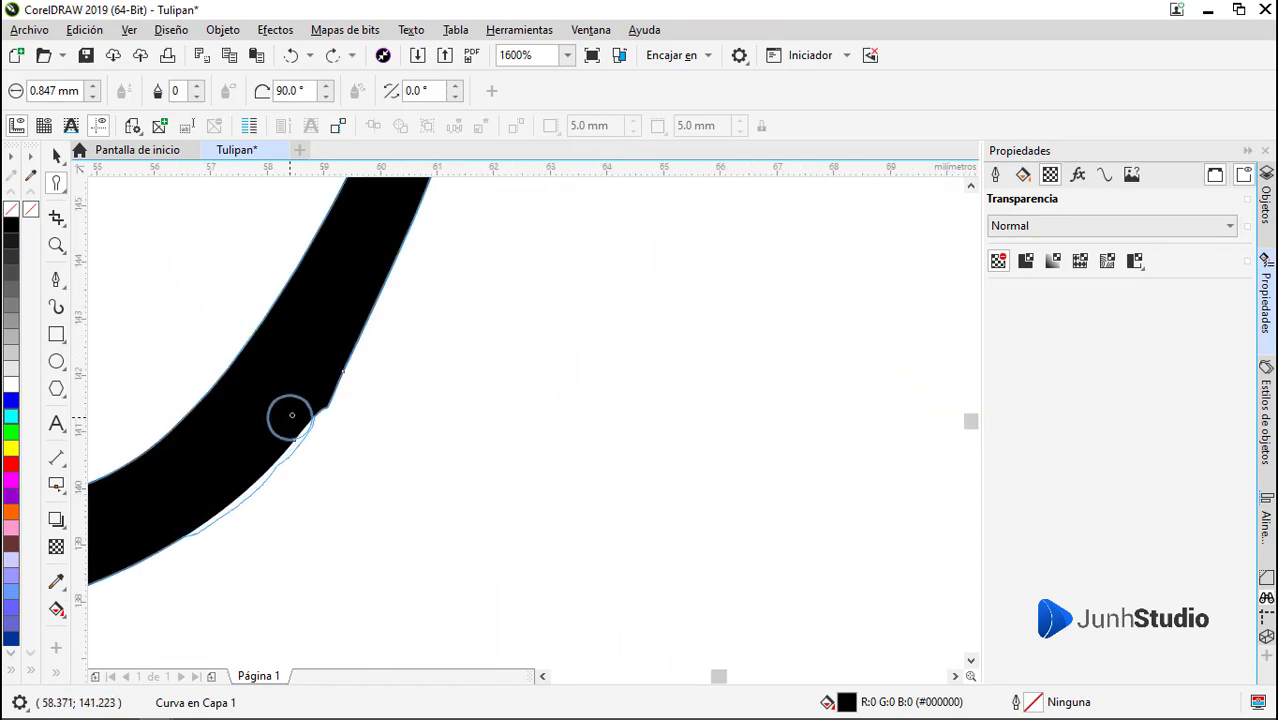
pyautogui.scroll(-3, 291, 415)
pyautogui.scroll(3, 499, 374)
pyautogui.scroll(-2, 456, 371)
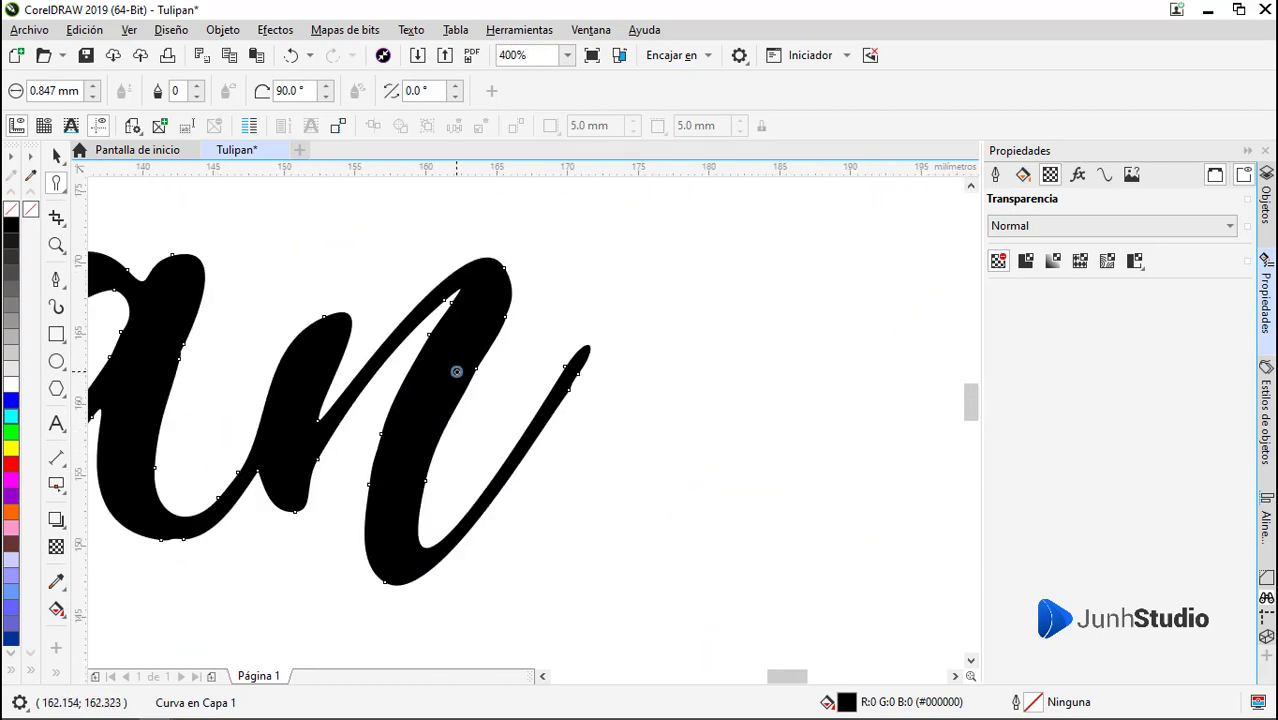
# Fill in the notch below the stroke joining p and a, using the Smudge brush with a 0.508 mm nib
pyautogui.scroll(-1, 456, 371)
pyautogui.scroll(3, 237, 185)
pyautogui.scroll(-2, 265, 328)
pyautogui.scroll(2, 239, 357)
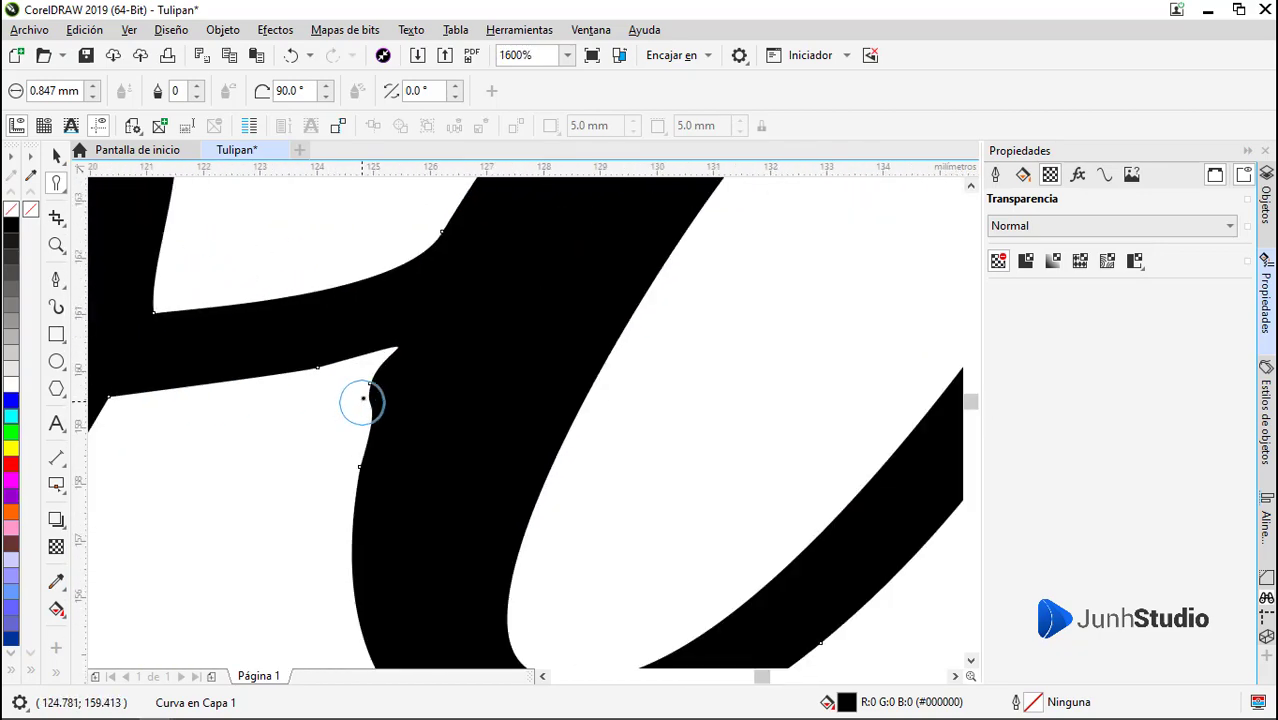
pyautogui.moveTo(362, 402); pyautogui.dragTo(384, 363)
pyautogui.scroll(1, 384, 361)
pyautogui.rightClick(366, 374)
pyautogui.click(385, 342)
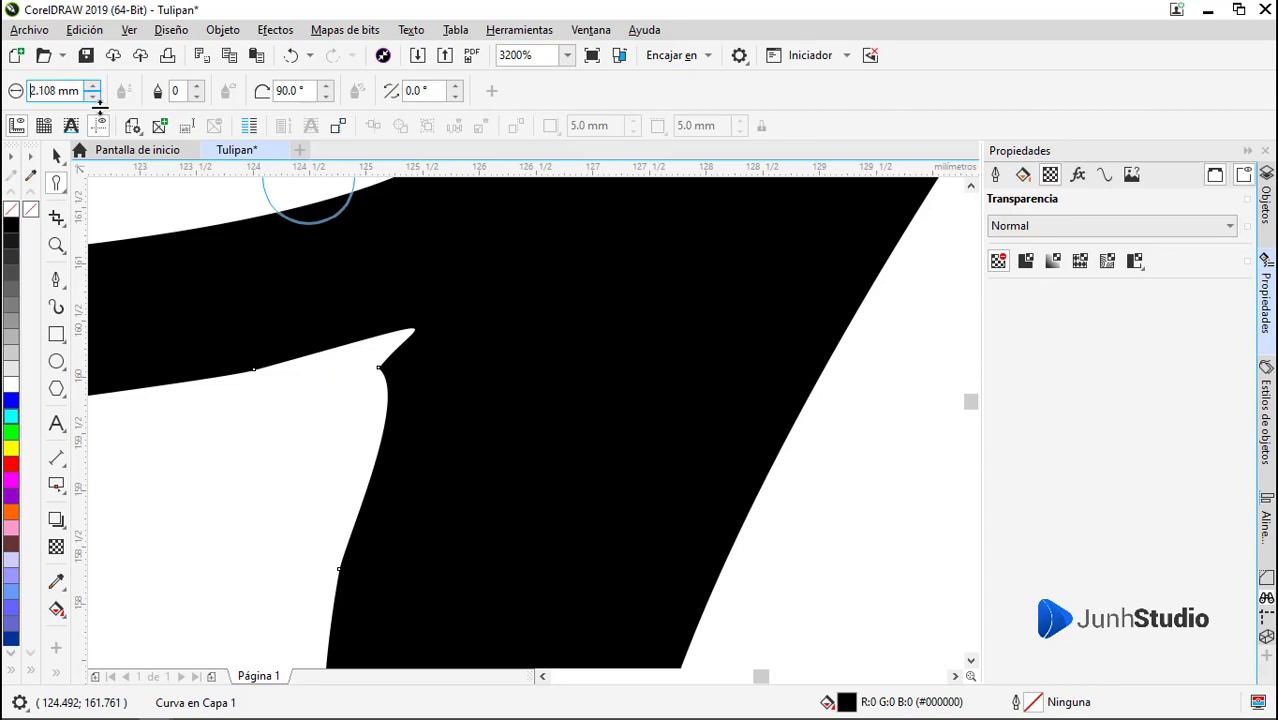
pyautogui.hotkey('ctrl', 'z')
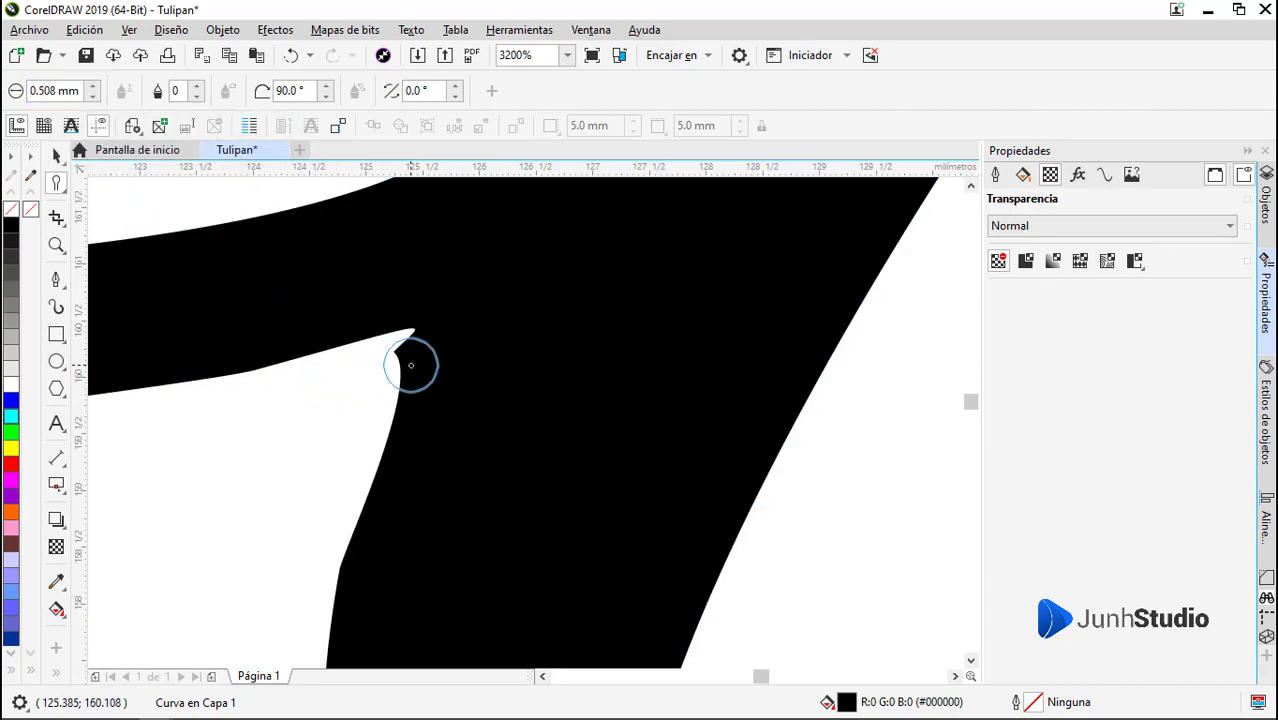
# Delete the leftover nodes that form the notch beneath the stroke joining p and a
pyautogui.scroll(2, 377, 391)
pyautogui.scroll(-4, 407, 370)
pyautogui.scroll(2, 407, 369)
pyautogui.press('F10')
pyautogui.click(319, 307)
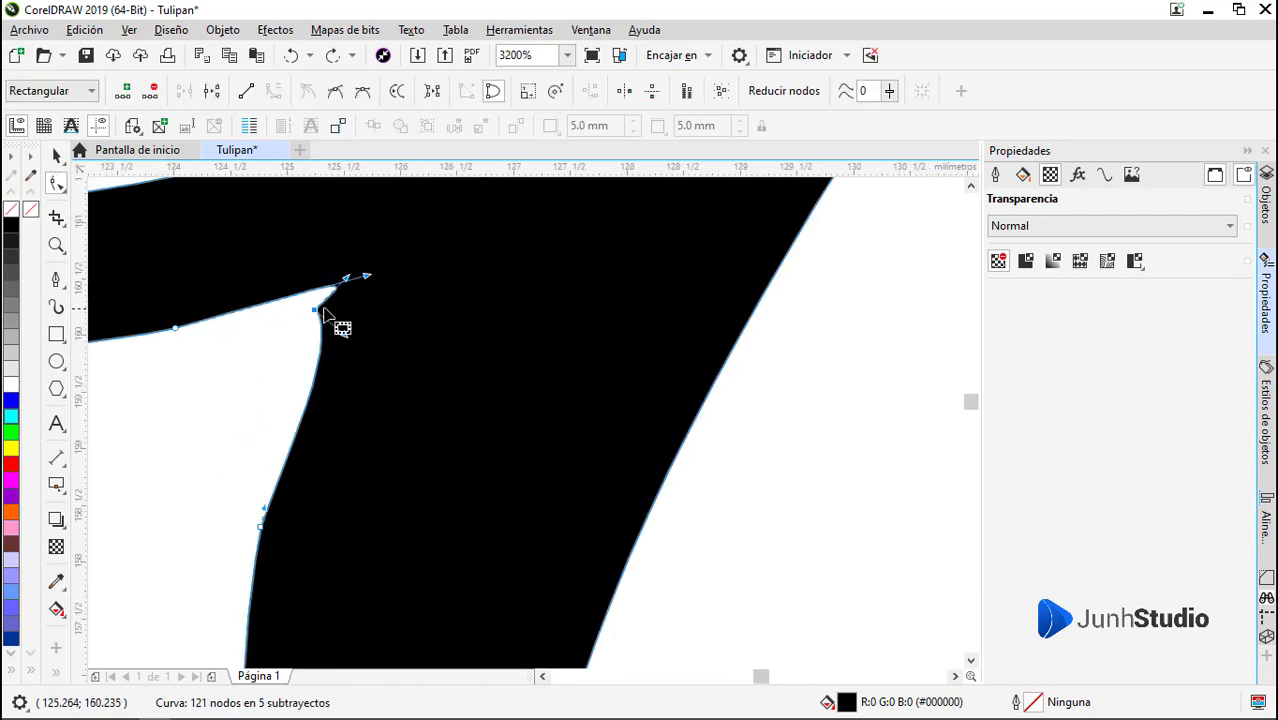
pyautogui.press('Delete')
pyautogui.scroll(-1, 317, 312)
pyautogui.doubleClick(246, 326)
pyautogui.scroll(-2, 354, 314)
pyautogui.press('space')
pyautogui.scroll(-3, 458, 368)
pyautogui.click(462, 367)
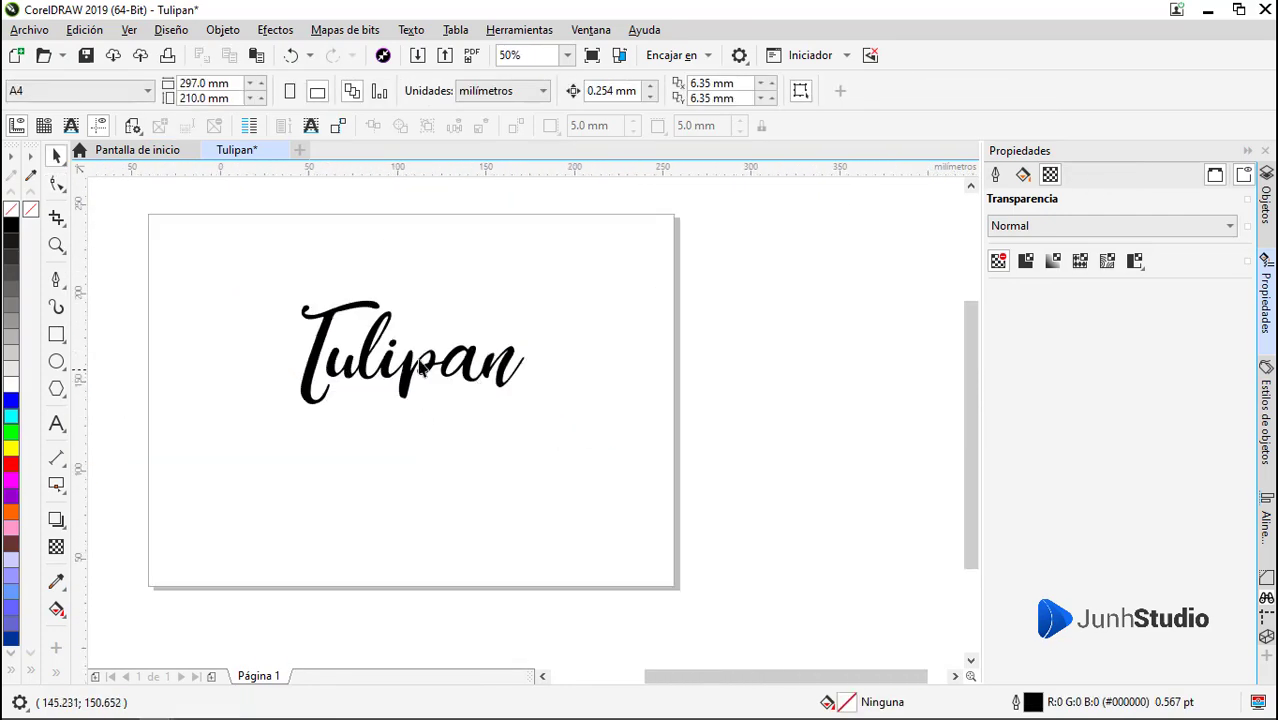
# Move the Tulipan lettering lower on the page
pyautogui.scroll(1, 394, 380)
pyautogui.click(418, 402)
pyautogui.scroll(-1, 362, 420)
pyautogui.click(555, 410)
pyautogui.scroll(1, 448, 408)
pyautogui.doubleClick(446, 408)
pyautogui.scroll(1, 438, 403)
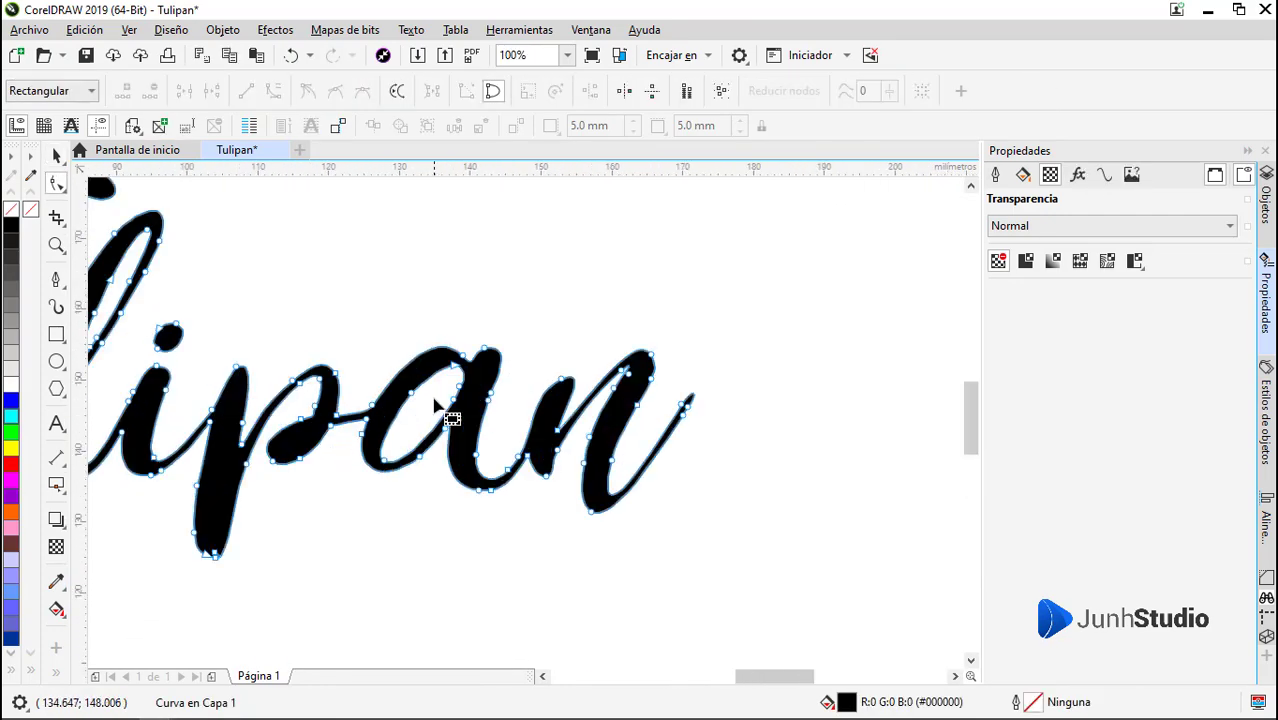
pyautogui.scroll(-1, 384, 392)
pyautogui.scroll(1, 405, 416)
# Draw a closed Pen-tool shape around the letter a and subtract it from the lettering
pyautogui.click(358, 259)
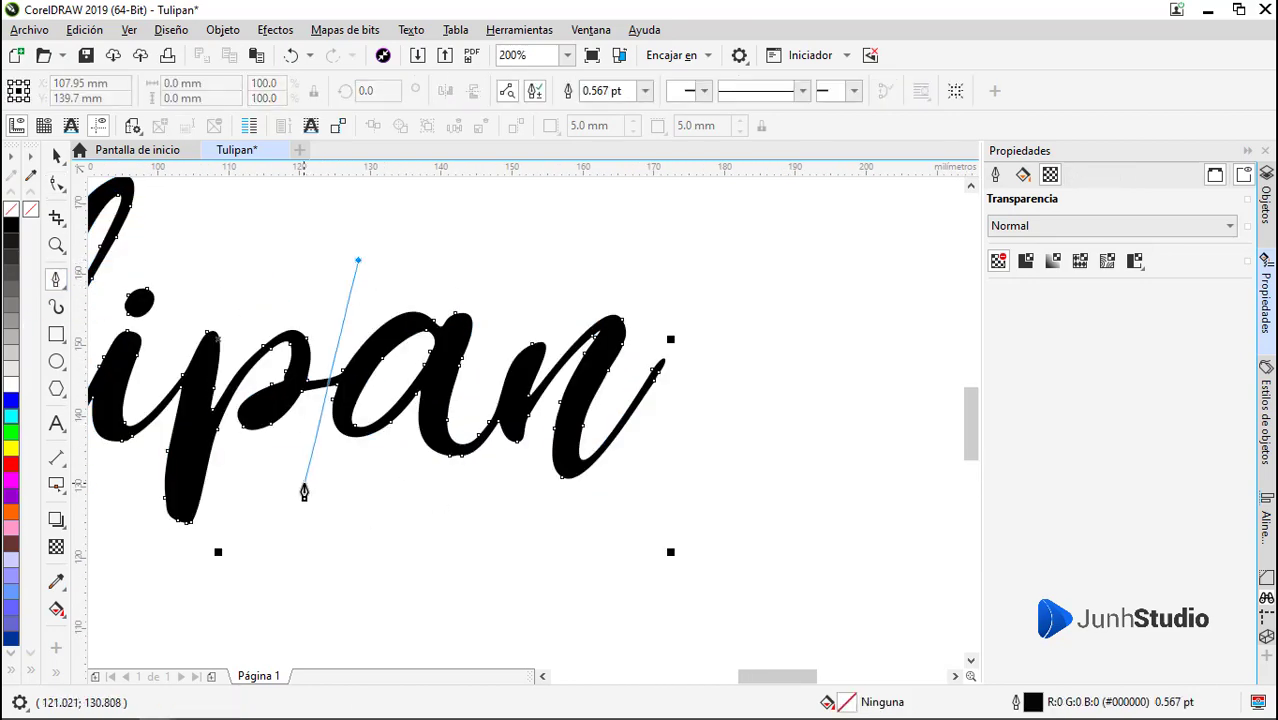
pyautogui.click(304, 484)
pyautogui.click(459, 503)
pyautogui.click(462, 421)
pyautogui.click(539, 235)
pyautogui.click(358, 261)
pyautogui.press('space')
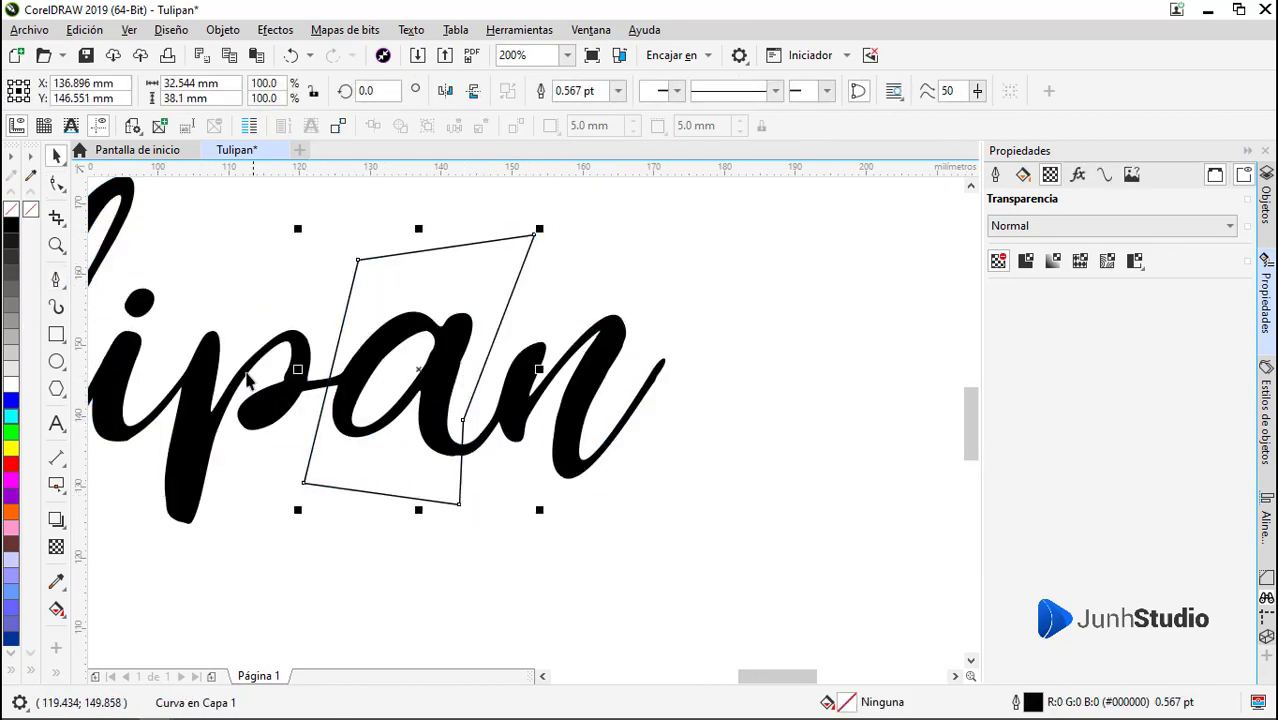
pyautogui.keyDown('shift'); pyautogui.click(246, 372); pyautogui.keyUp('shift')
pyautogui.click(678, 93)
# Remove the leftover connecting stroke from the p by deleting its nodes
pyautogui.doubleClick(319, 384)
pyautogui.scroll(1, 321, 388)
pyautogui.scroll(1, 320, 380)
pyautogui.moveTo(386, 298); pyautogui.dragTo(436, 378)
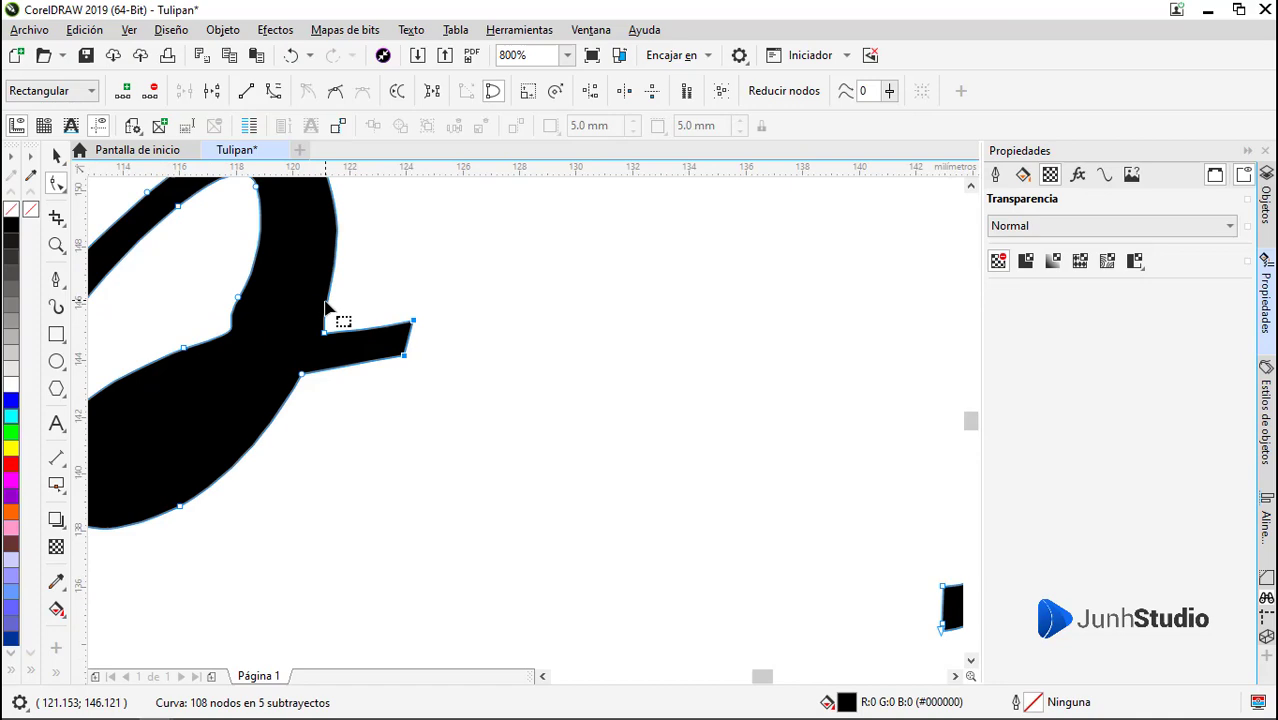
pyautogui.doubleClick(404, 355)
pyautogui.click(324, 333)
pyautogui.moveTo(551, 302); pyautogui.dragTo(326, 345)
pyautogui.doubleClick(323, 334)
pyautogui.scroll(-2, 322, 313)
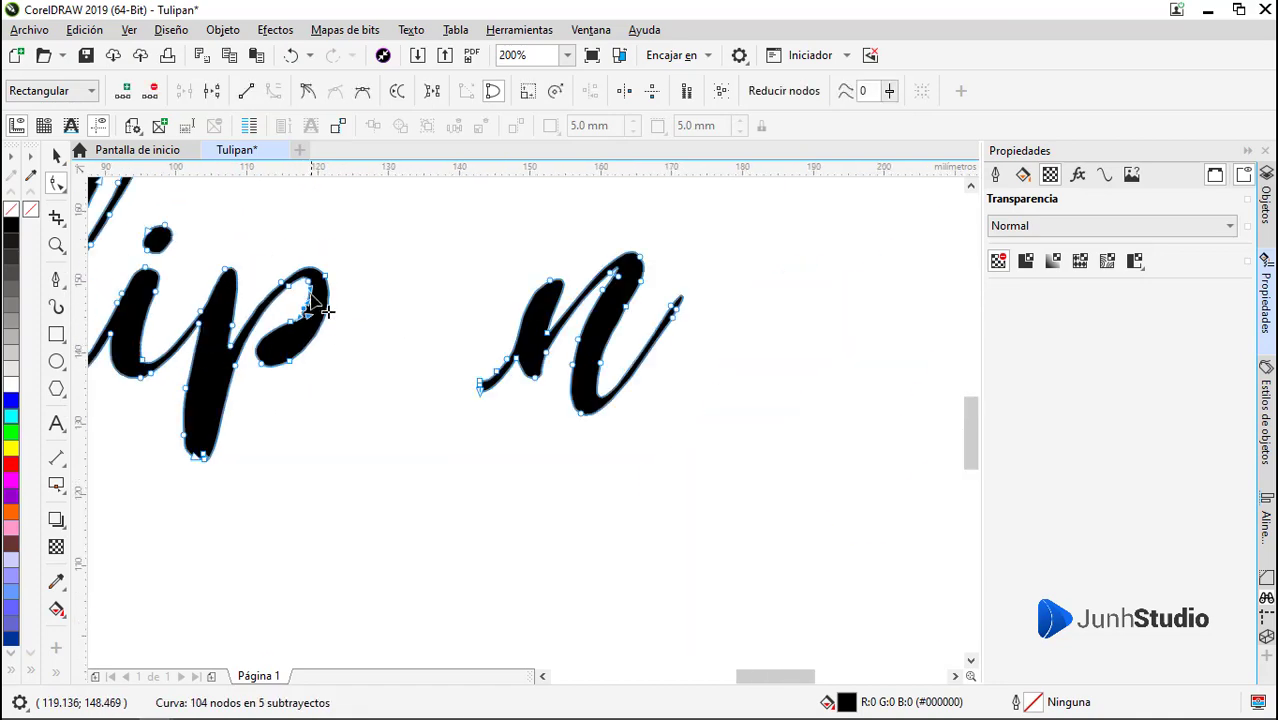
pyautogui.press('space')
pyautogui.click(326, 346)
pyautogui.scroll(-1, 326, 348)
pyautogui.scroll(-1, 455, 355)
# Delete the nodes of the leftover entry stroke on the n
pyautogui.scroll(1, 400, 335)
pyautogui.doubleClick(499, 345)
pyautogui.scroll(2, 499, 345)
pyautogui.moveTo(388, 406); pyautogui.dragTo(443, 468)
pyautogui.press('Delete')
pyautogui.scroll(1, 485, 311)
pyautogui.doubleClick(447, 388)
pyautogui.doubleClick(411, 470)
# Reshape the n's first stem into a clean rounded edge by adjusting its curve handles and removing the extra node
pyautogui.click(446, 390)
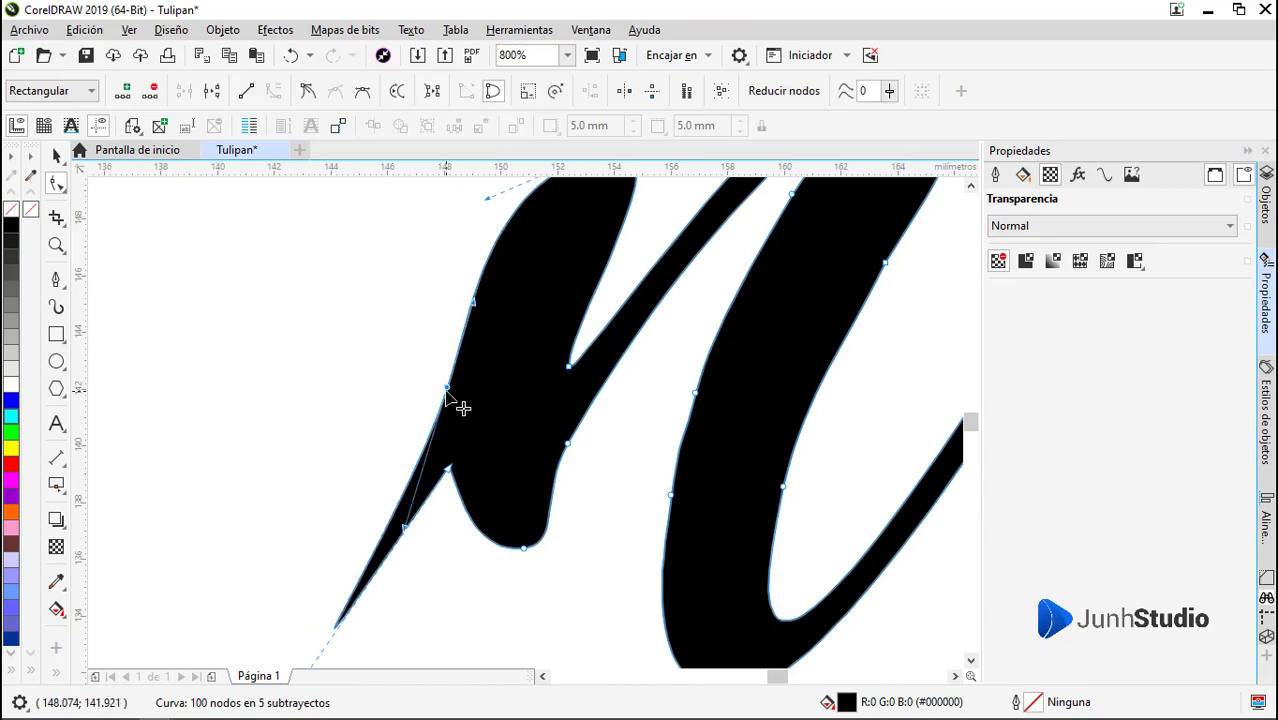
pyautogui.moveTo(403, 530); pyautogui.dragTo(433, 449)
pyautogui.click(448, 468)
pyautogui.scroll(-1, 420, 495)
pyautogui.moveTo(311, 639); pyautogui.dragTo(425, 470)
pyautogui.scroll(1, 430, 468)
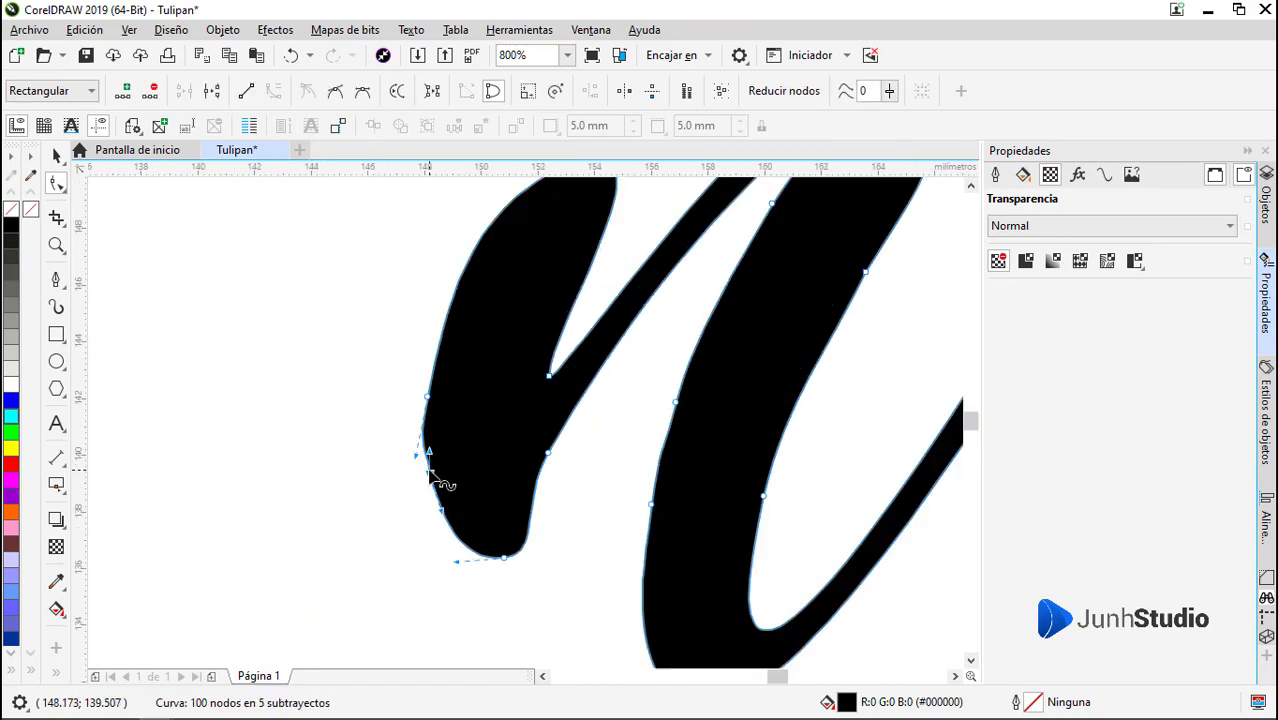
pyautogui.doubleClick(434, 474)
pyautogui.scroll(-1, 427, 418)
pyautogui.scroll(1, 427, 414)
pyautogui.moveTo(427, 411); pyautogui.dragTo(438, 398)
pyautogui.scroll(-2, 451, 366)
pyautogui.press('space')
pyautogui.scroll(-1, 452, 363)
pyautogui.click(478, 370)
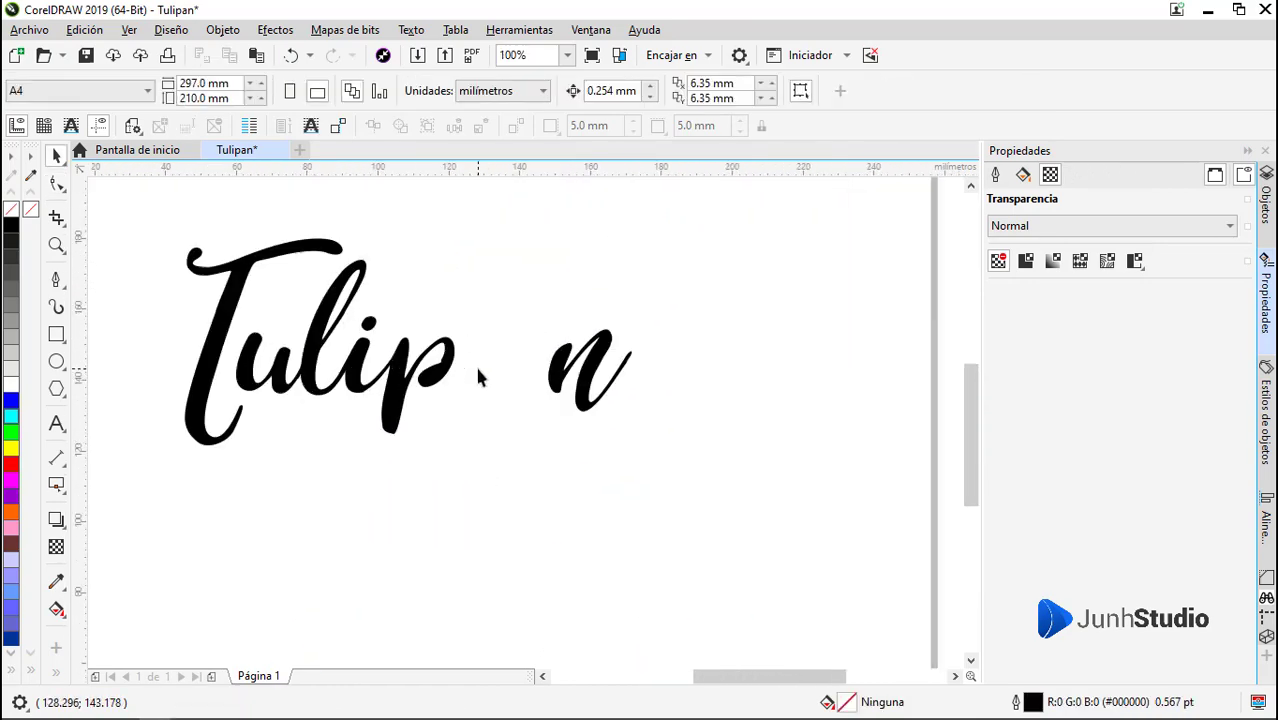
# Stretch the end of the p's descender into a pointed swash that curves back beneath the letters u, l and i
pyautogui.click(398, 420)
pyautogui.press('space')
pyautogui.scroll(1, 400, 430)
pyautogui.moveTo(391, 436); pyautogui.dragTo(255, 504)
pyautogui.moveTo(110, 457); pyautogui.dragTo(317, 583)
pyautogui.doubleClick(367, 412)
pyautogui.moveTo(213, 467); pyautogui.dragTo(228, 493)
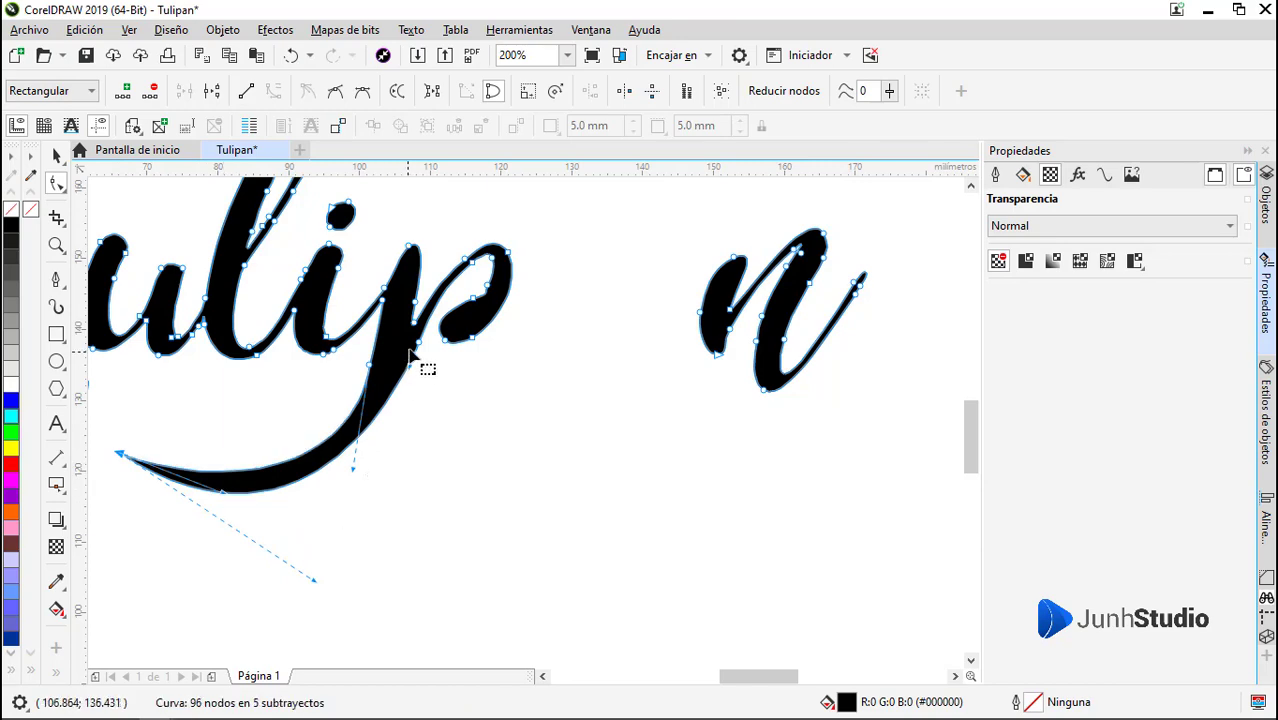
# Adjust the curve handles of the p's swash so its outer edge flows smoothly from the stem to the tip
pyautogui.click(420, 343)
pyautogui.moveTo(409, 367); pyautogui.dragTo(405, 400)
pyautogui.scroll(1, 417, 356)
pyautogui.scroll(-1, 421, 330)
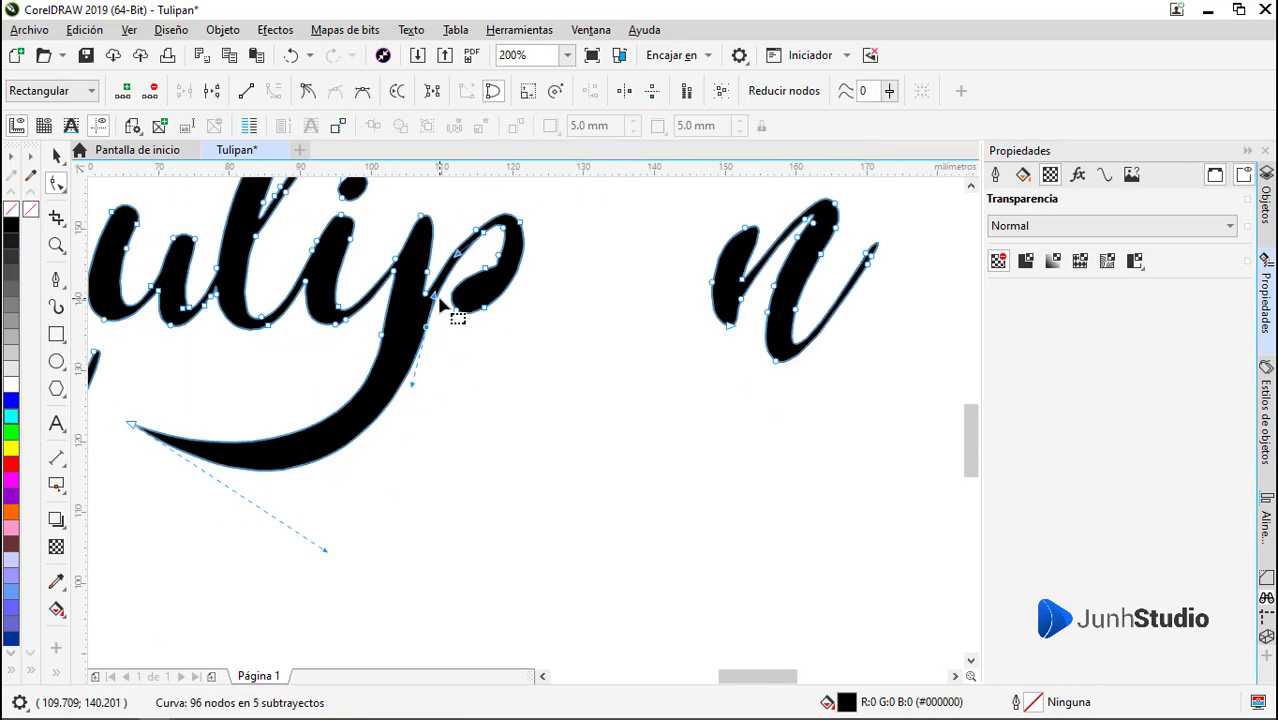
pyautogui.moveTo(322, 546); pyautogui.dragTo(331, 522)
pyautogui.press('space')
pyautogui.scroll(-1, 330, 448)
pyautogui.click(382, 309)
pyautogui.moveTo(404, 325); pyautogui.dragTo(343, 341)
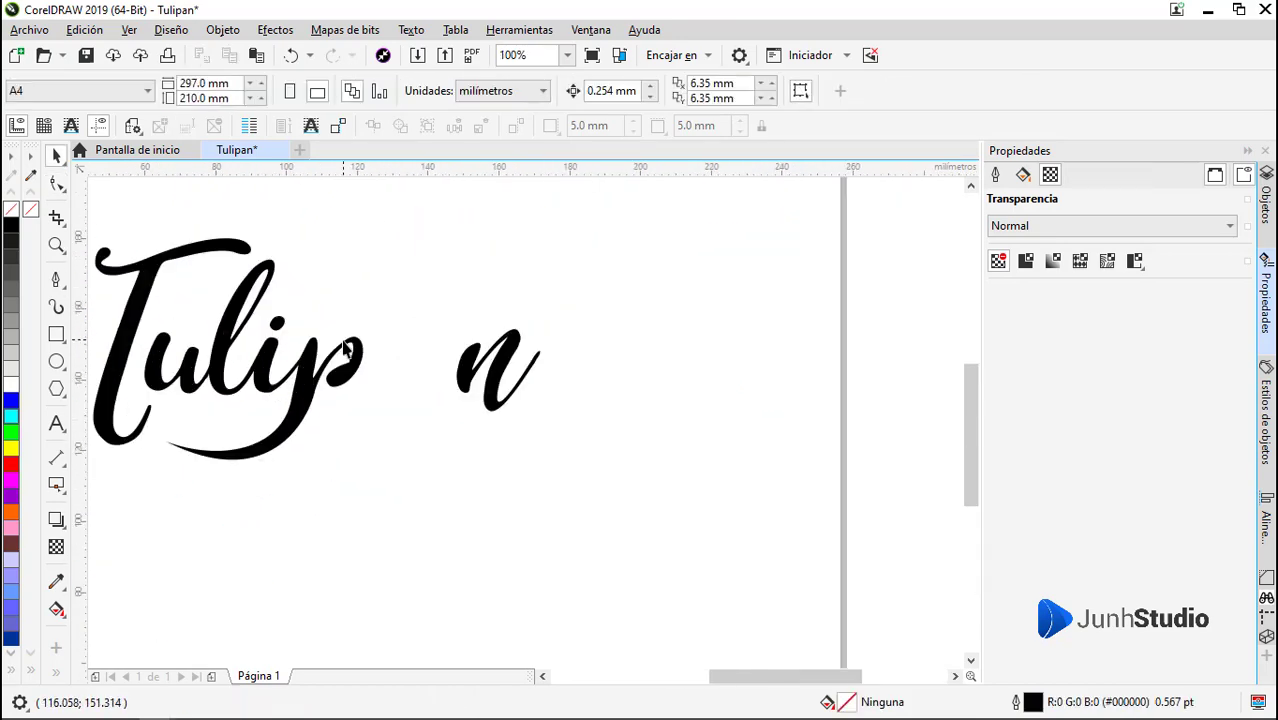
# Reshape the lower end of the p's bowl into a slimmer rounded tip by adjusting its nodes and curve handles
pyautogui.click(250, 447)
pyautogui.scroll(1, 258, 420)
pyautogui.press('F10')
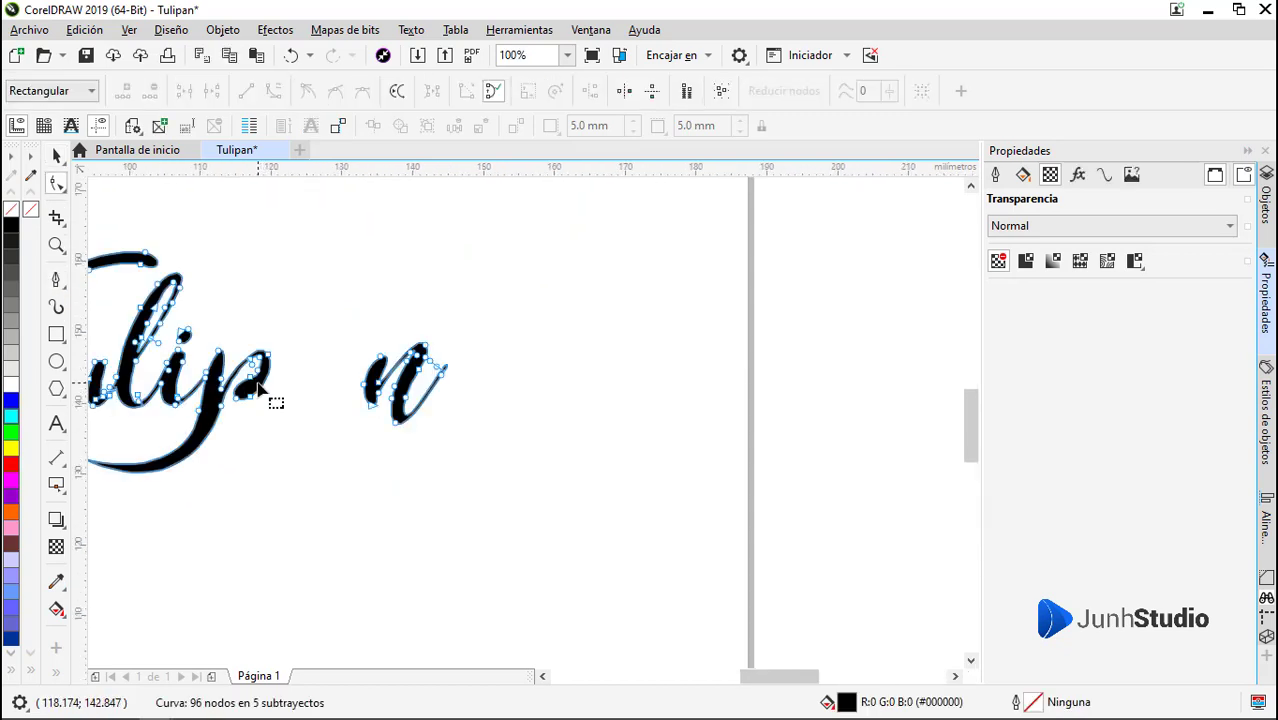
pyautogui.scroll(1, 266, 388)
pyautogui.moveTo(222, 436); pyautogui.dragTo(275, 394)
pyautogui.scroll(1, 202, 409)
pyautogui.moveTo(172, 380); pyautogui.dragTo(245, 427)
pyautogui.moveTo(348, 375); pyautogui.dragTo(336, 410)
pyautogui.moveTo(353, 416)
pyautogui.mouseDown()
pyautogui.moveTo(370, 416)
pyautogui.moveTo(405, 372)
pyautogui.mouseUp()
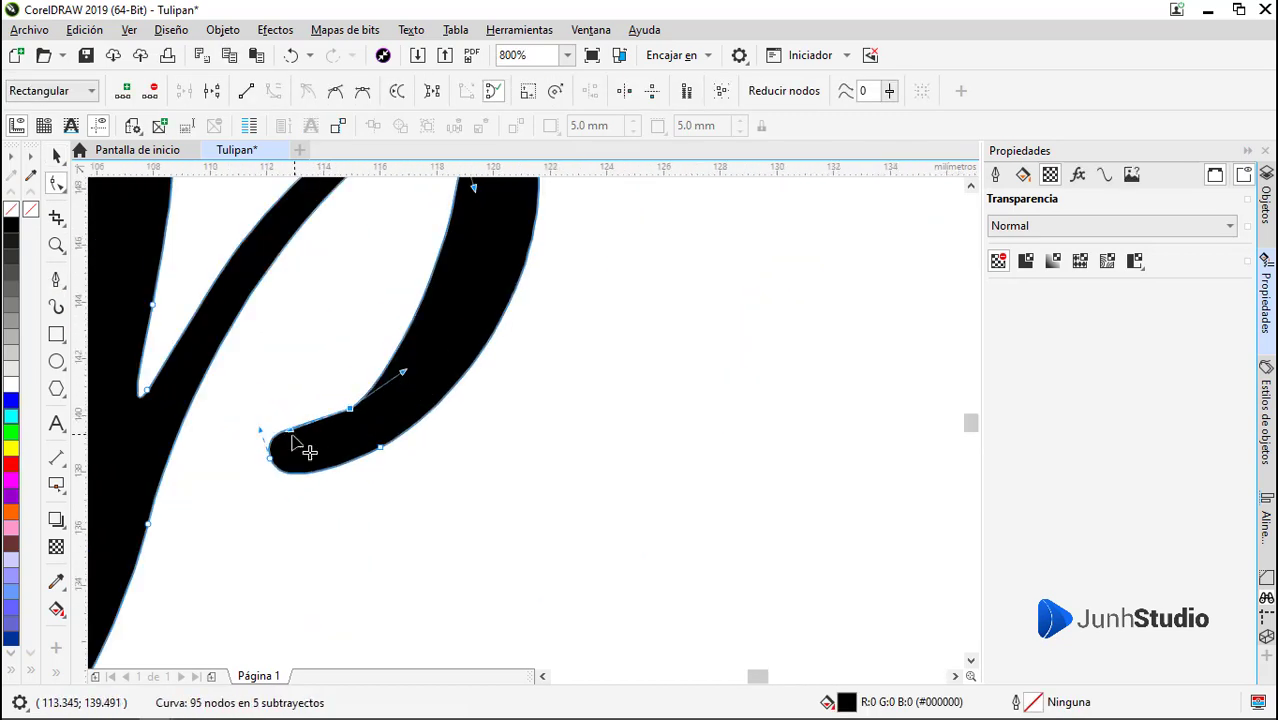
# Raise the joint between the p's stem and bowl, remove the extra upper node and move the inner nodes to thicken the bowl
pyautogui.scroll(-1, 304, 447)
pyautogui.moveTo(327, 387); pyautogui.dragTo(297, 383)
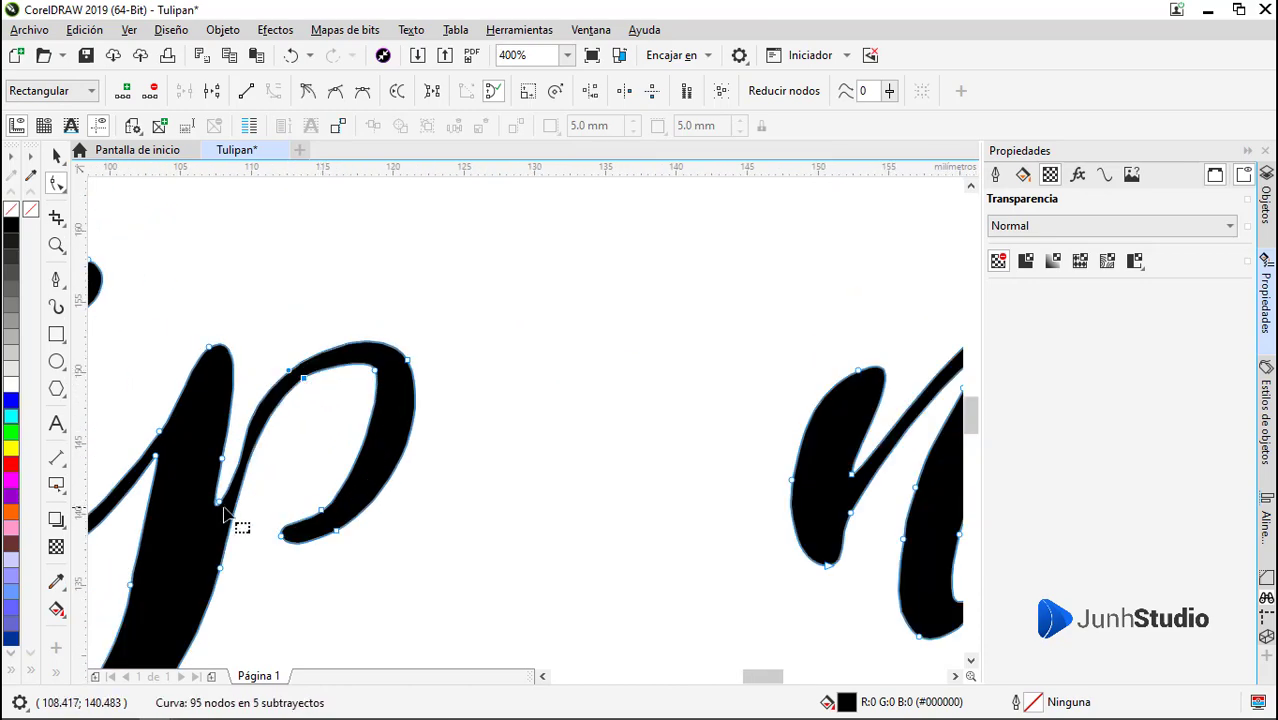
pyautogui.moveTo(224, 488)
pyautogui.mouseDown()
pyautogui.moveTo(243, 455)
pyautogui.moveTo(232, 423)
pyautogui.mouseUp()
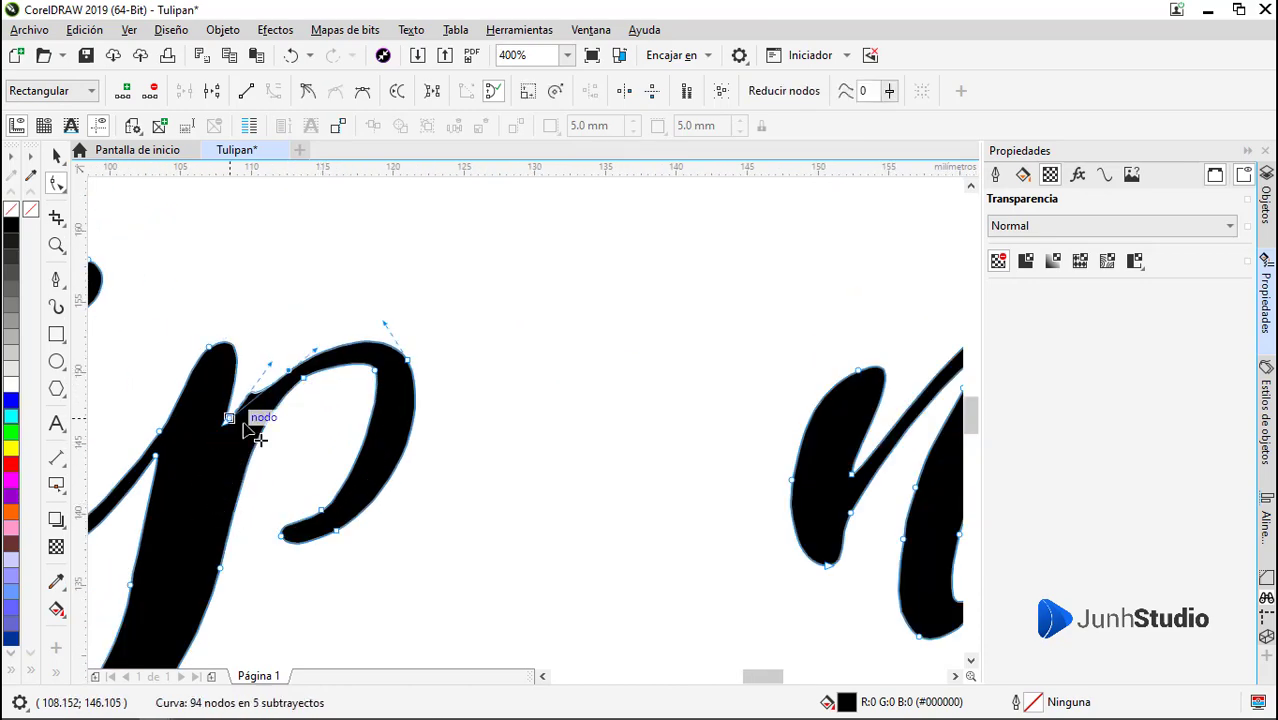
pyautogui.doubleClick(289, 371)
pyautogui.moveTo(375, 371)
pyautogui.mouseDown()
pyautogui.moveTo(310, 348)
pyautogui.moveTo(290, 365)
pyautogui.mouseUp()
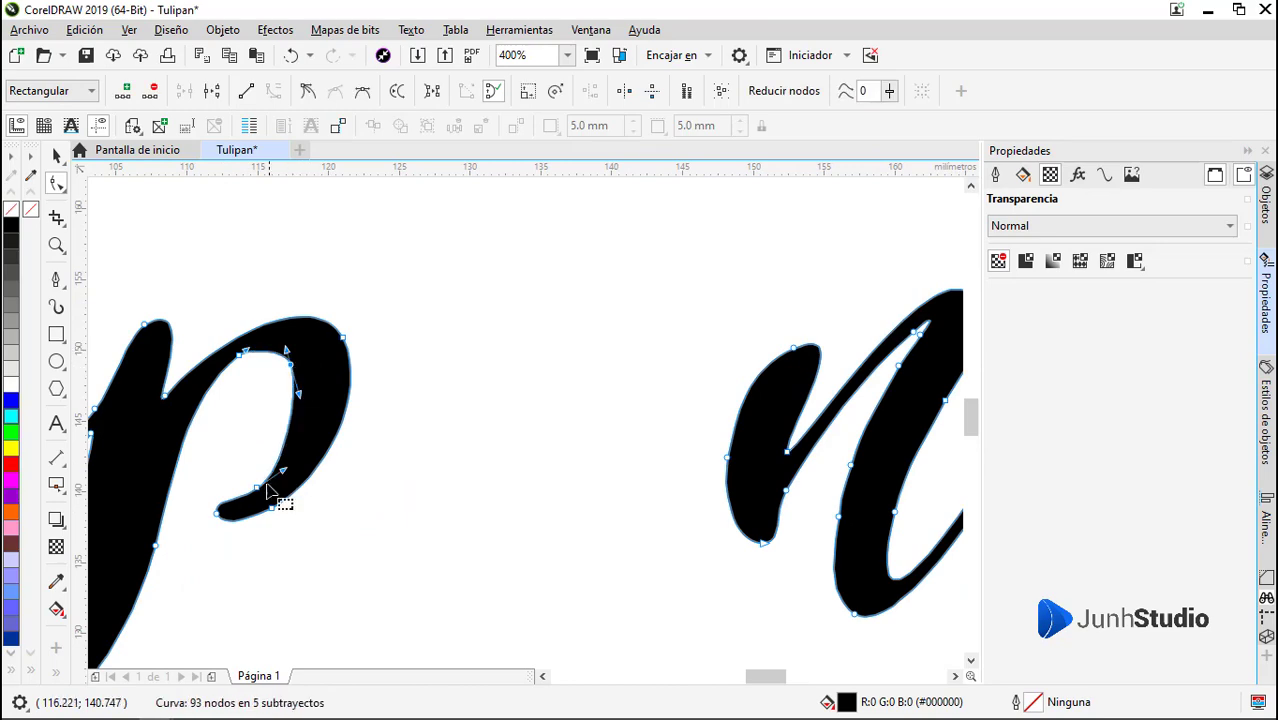
# Smooth the inner curve of the p's bowl by adjusting the curve handles along its top and stem joint
pyautogui.scroll(1, 249, 372)
pyautogui.moveTo(229, 334); pyautogui.dragTo(283, 294)
pyautogui.scroll(-1, 282, 312)
pyautogui.scroll(1, 263, 320)
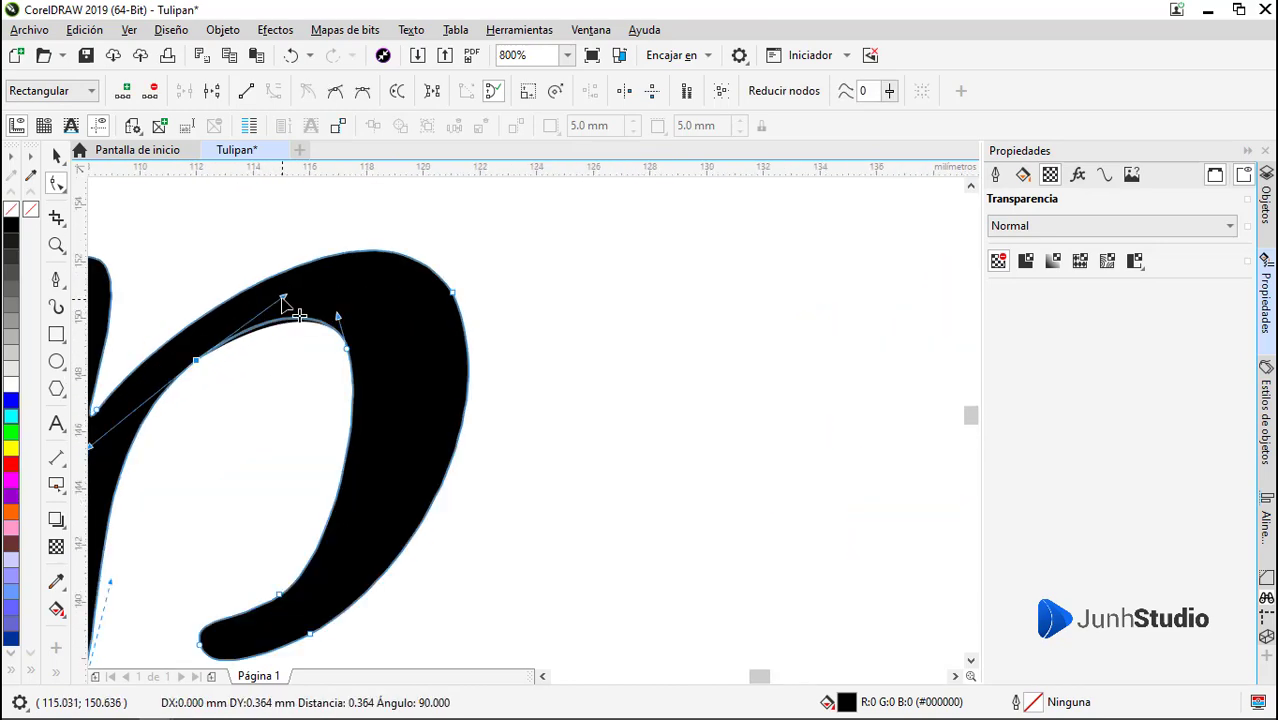
pyautogui.scroll(-1, 311, 320)
pyautogui.scroll(-1, 219, 430)
pyautogui.scroll(2, 202, 467)
pyautogui.moveTo(222, 488); pyautogui.dragTo(233, 432)
pyautogui.scroll(-4, 234, 431)
# Draw a circle about 15.5 mm across in the gap between the p and the n
pyautogui.press('space')
pyautogui.click(336, 418)
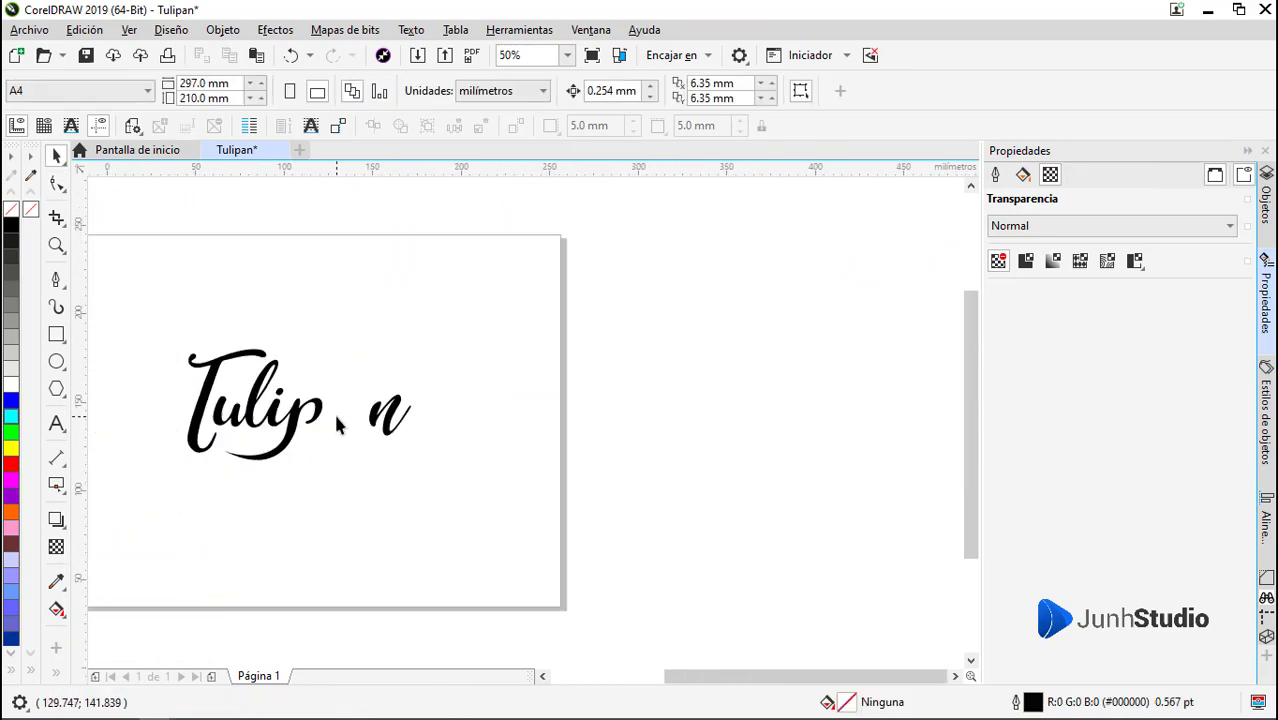
pyautogui.scroll(1, 336, 422)
pyautogui.click(57, 281)
pyautogui.scroll(1, 331, 380)
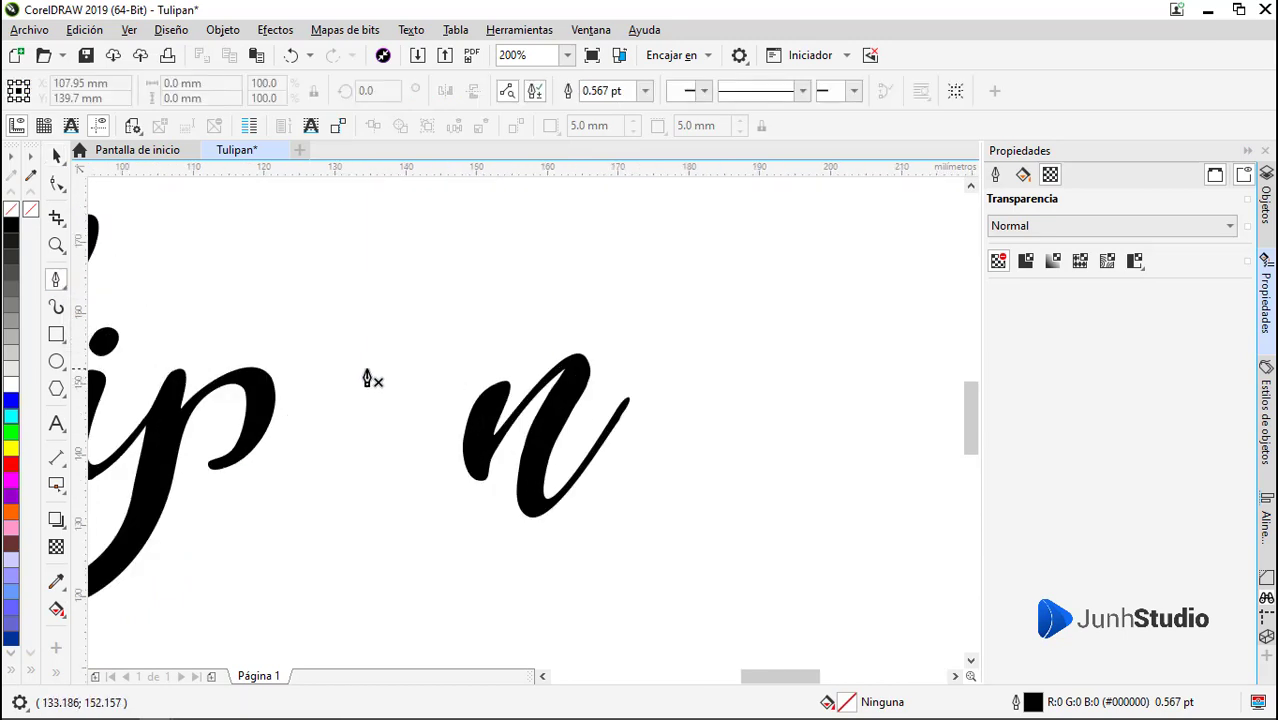
pyautogui.click(57, 362)
pyautogui.moveTo(317, 313)
pyautogui.mouseDown()
pyautogui.moveTo(422, 475)
pyautogui.moveTo(394, 444)
pyautogui.moveTo(402, 422)
pyautogui.moveTo(371, 459)
pyautogui.mouseUp()
# Draw a closed tulip petal outline about 20 mm wide and 19 mm tall over the upper part of the circle with the Pen tool
pyautogui.press('space')
pyautogui.press('space')
pyautogui.scroll(1, 299, 350)
pyautogui.click(287, 319)
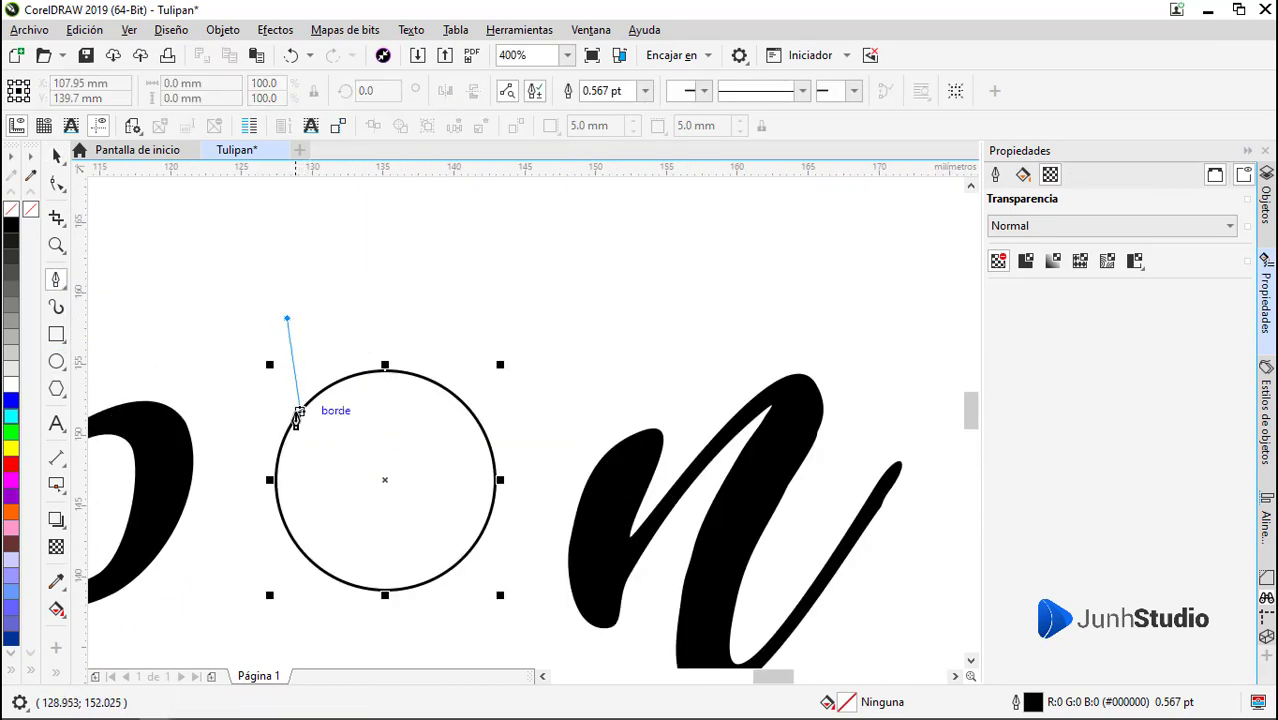
pyautogui.moveTo(271, 481); pyautogui.dragTo(273, 479)
pyautogui.moveTo(501, 435); pyautogui.dragTo(499, 350)
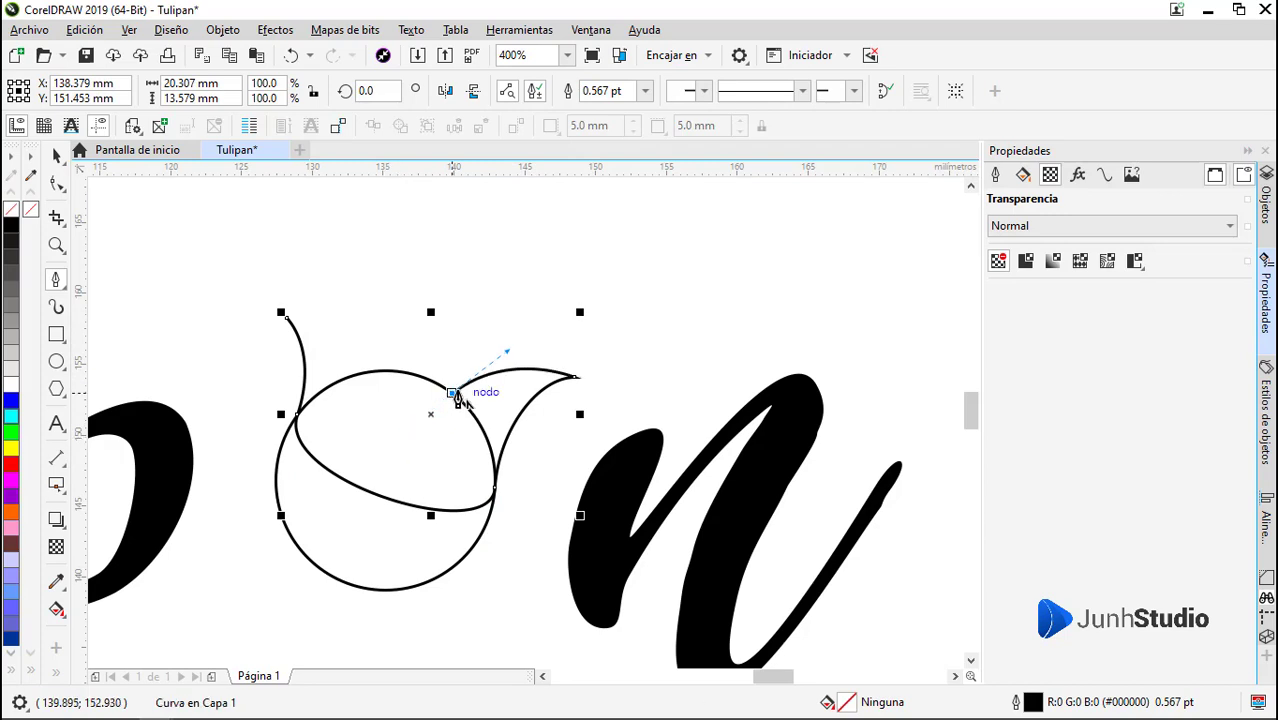
pyautogui.moveTo(534, 318); pyautogui.dragTo(534, 316)
pyautogui.moveTo(510, 255); pyautogui.dragTo(500, 314)
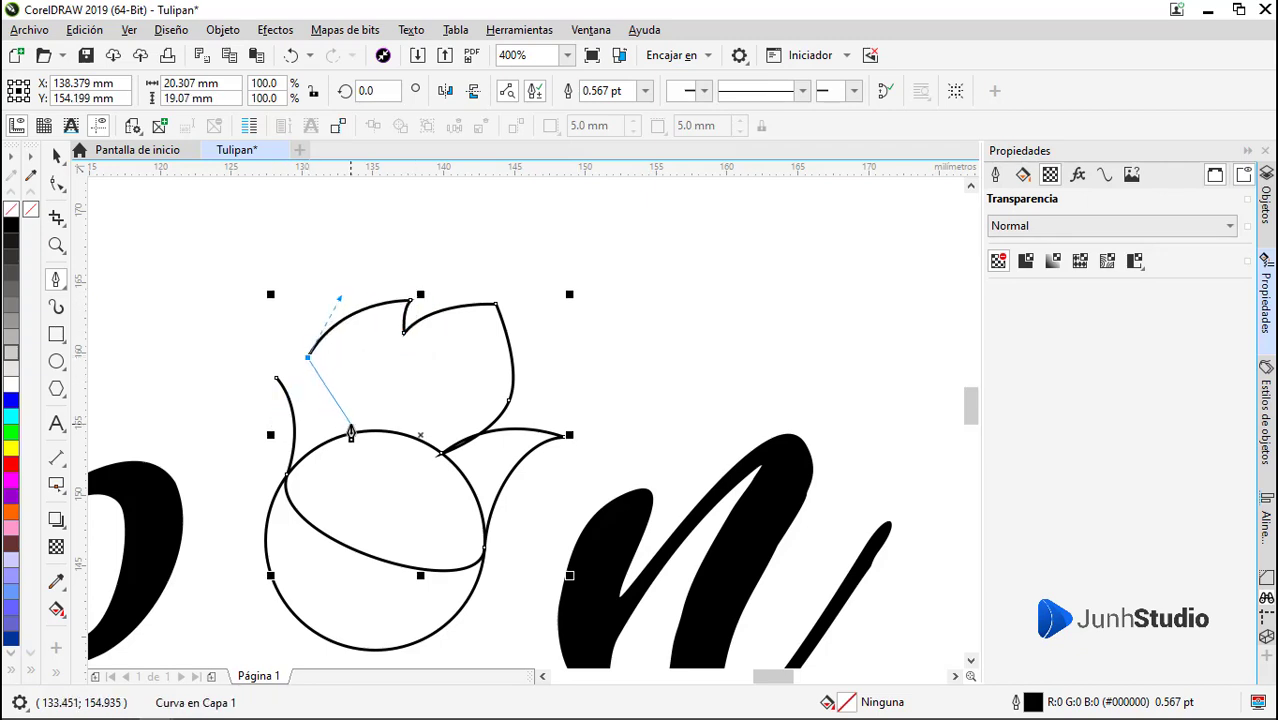
pyautogui.moveTo(337, 360); pyautogui.dragTo(338, 360)
pyautogui.scroll(-1, 364, 390)
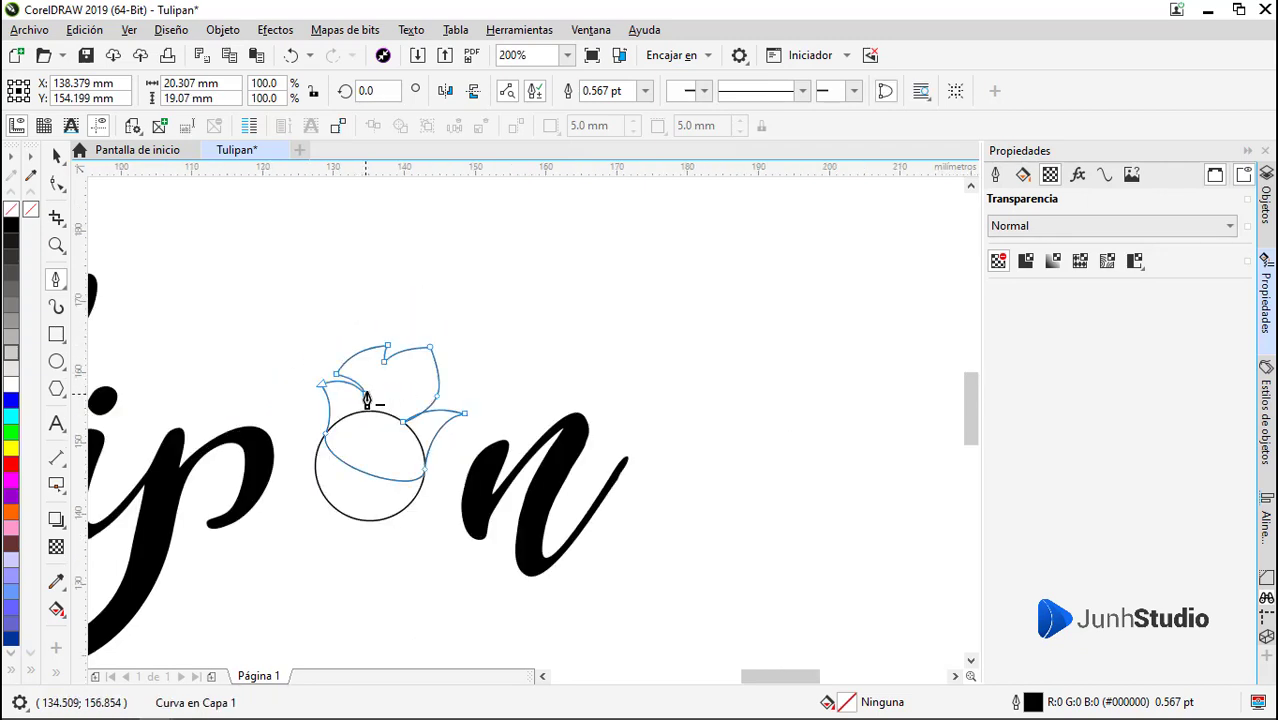
# Adjust the petal outline's nodes and handles so its sides blend with the circle and the central petal curves smoothly
pyautogui.press('F10')
pyautogui.scroll(1, 412, 364)
pyautogui.scroll(1, 243, 522)
pyautogui.moveTo(238, 471); pyautogui.dragTo(228, 484)
pyautogui.scroll(-1, 201, 359)
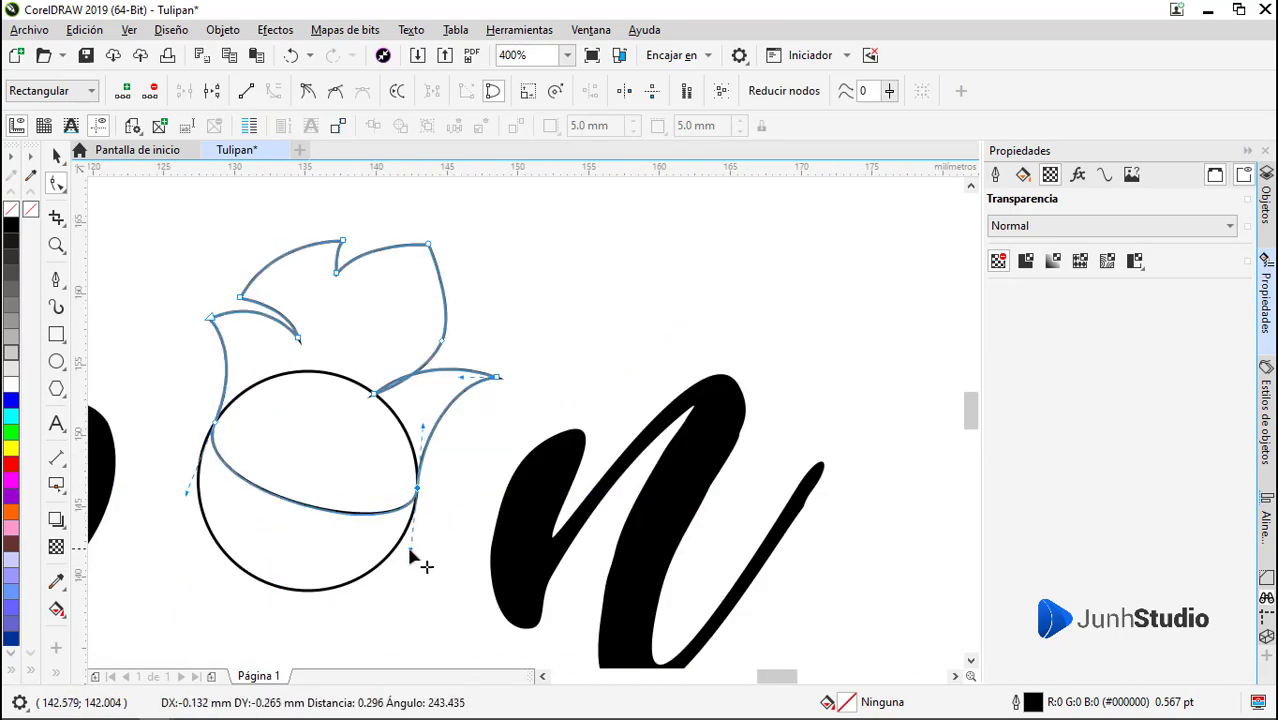
pyautogui.moveTo(410, 550); pyautogui.dragTo(410, 551)
pyautogui.moveTo(441, 341); pyautogui.dragTo(436, 332)
# Extend the notch between the central petal and the right petal deeper into the circle and reshape its edges
pyautogui.scroll(-1, 351, 506)
pyautogui.scroll(1, 362, 450)
pyautogui.moveTo(362, 450); pyautogui.dragTo(352, 474)
pyautogui.moveTo(402, 432); pyautogui.dragTo(373, 431)
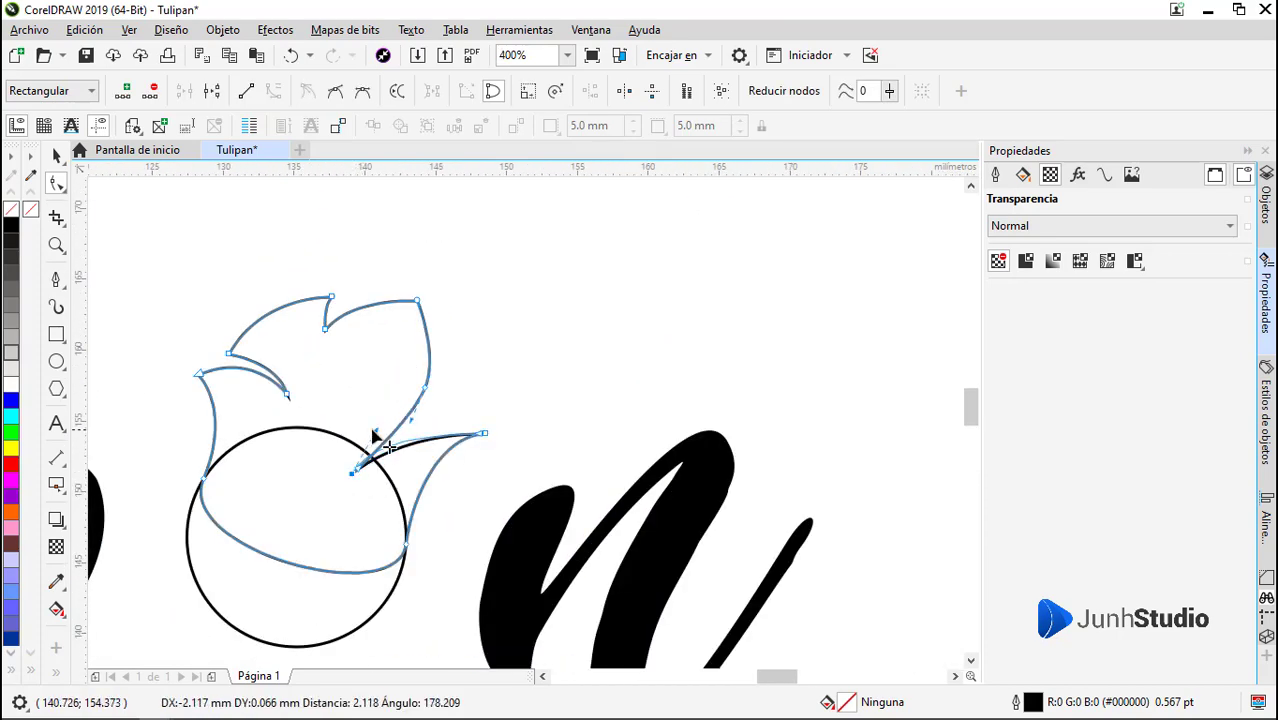
pyautogui.moveTo(351, 476); pyautogui.dragTo(427, 383)
pyautogui.moveTo(352, 473); pyautogui.dragTo(324, 473)
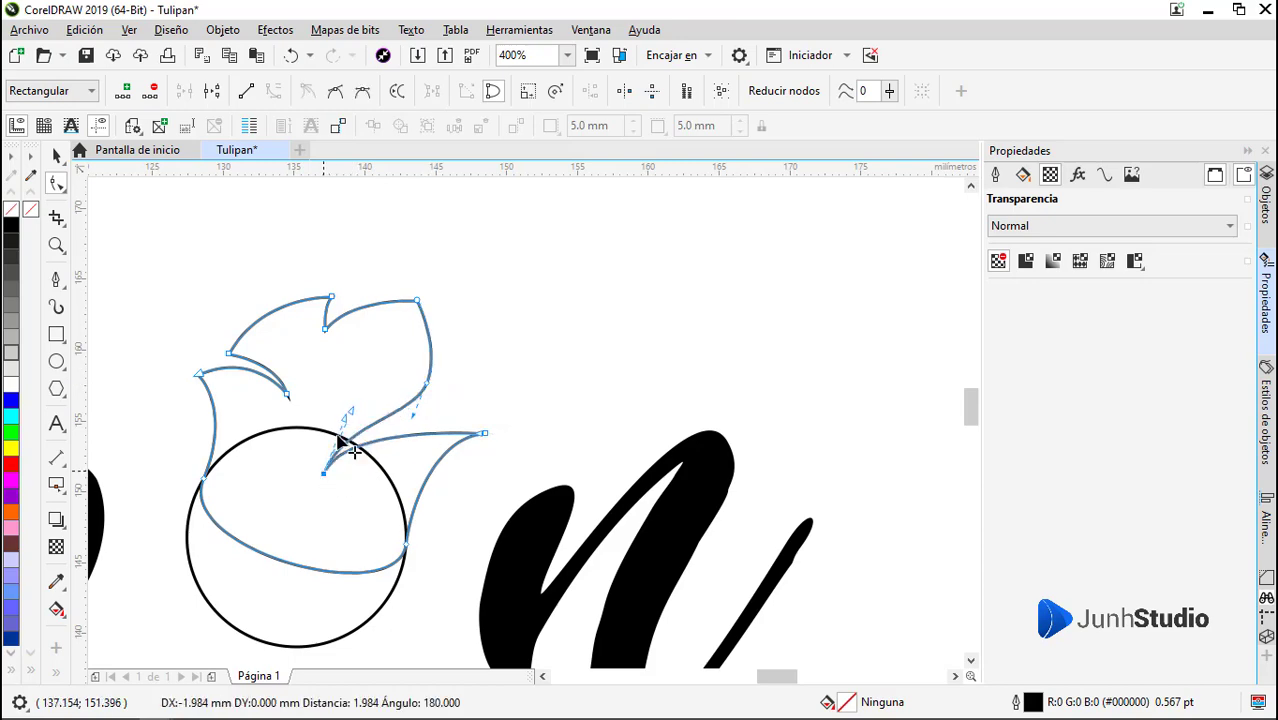
# Reshape the small notch at the top of the tulip outline into a smoothly curved cut
pyautogui.scroll(1, 334, 300)
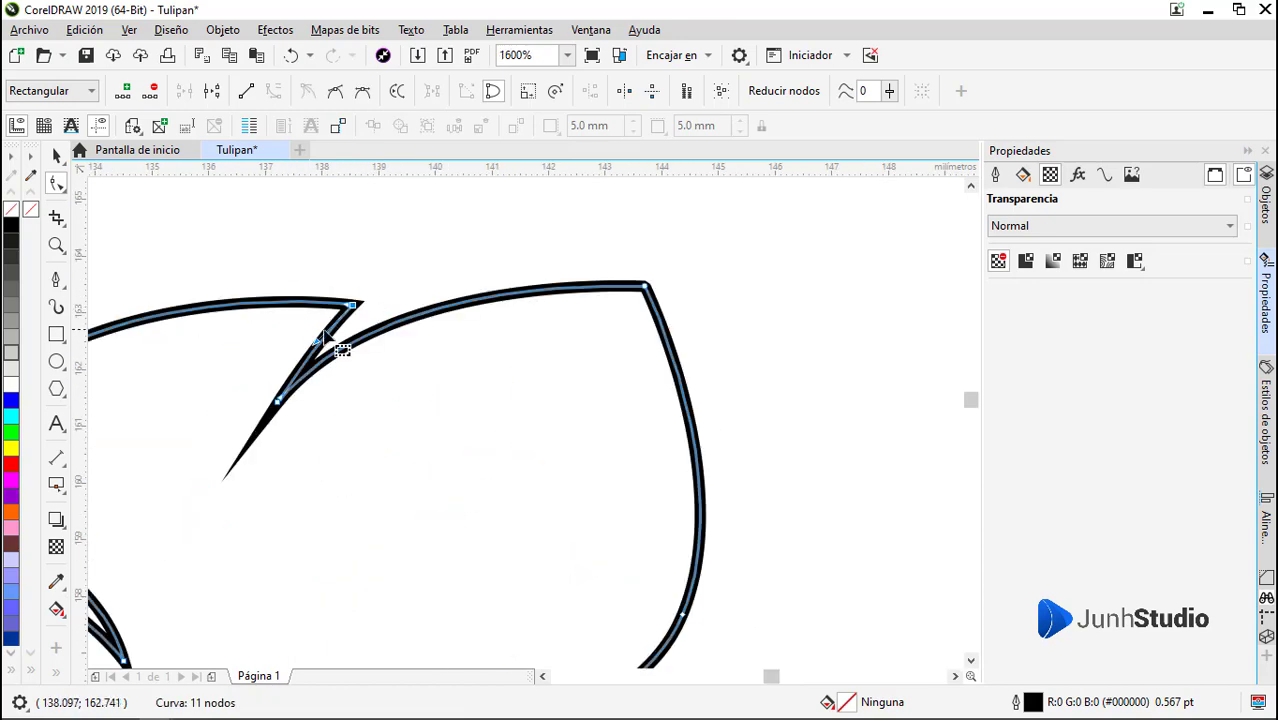
pyautogui.scroll(-1, 354, 365)
pyautogui.moveTo(425, 346)
pyautogui.mouseDown()
pyautogui.moveTo(413, 346)
pyautogui.moveTo(410, 255)
pyautogui.mouseUp()
# Draw a small closed petal about 4 mm wide and 4.6 mm tall between the central petal and the right petal
pyautogui.scroll(-1, 412, 382)
pyautogui.scroll(1, 432, 389)
pyautogui.press('p')
pyautogui.click(392, 456)
pyautogui.scroll(1, 433, 438)
pyautogui.click(424, 343)
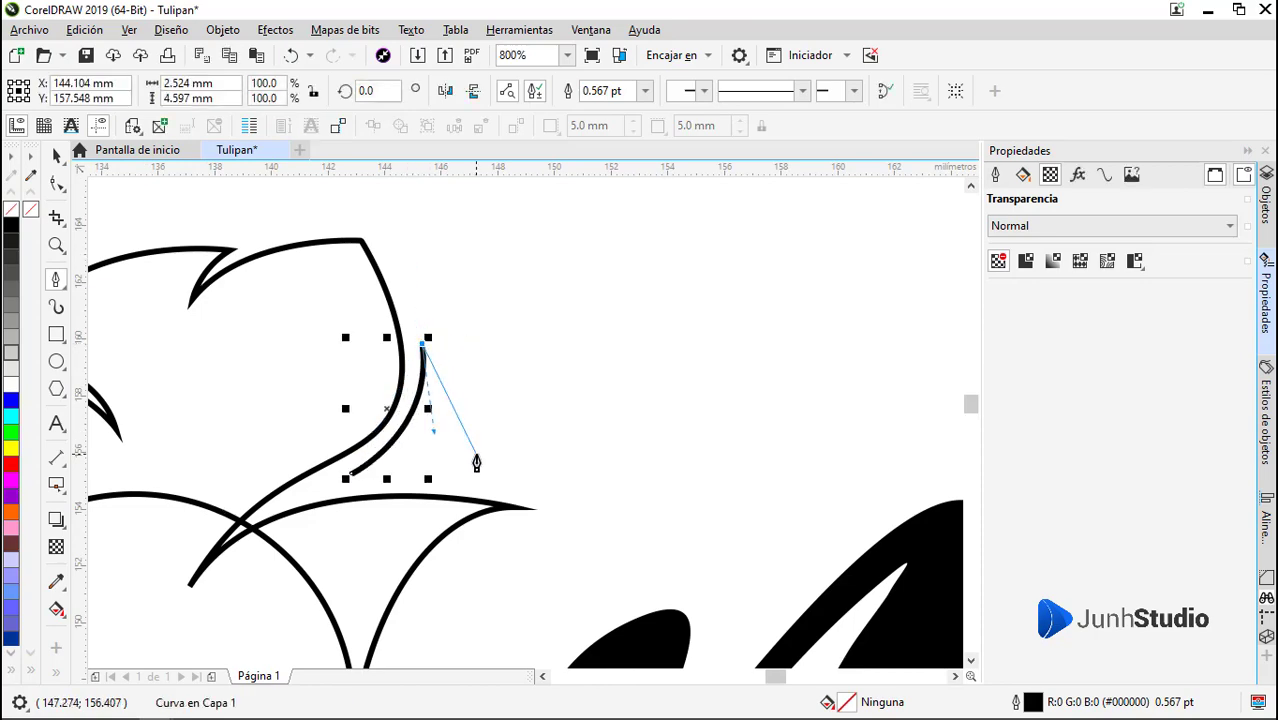
pyautogui.press('space')
pyautogui.scroll(-1, 430, 392)
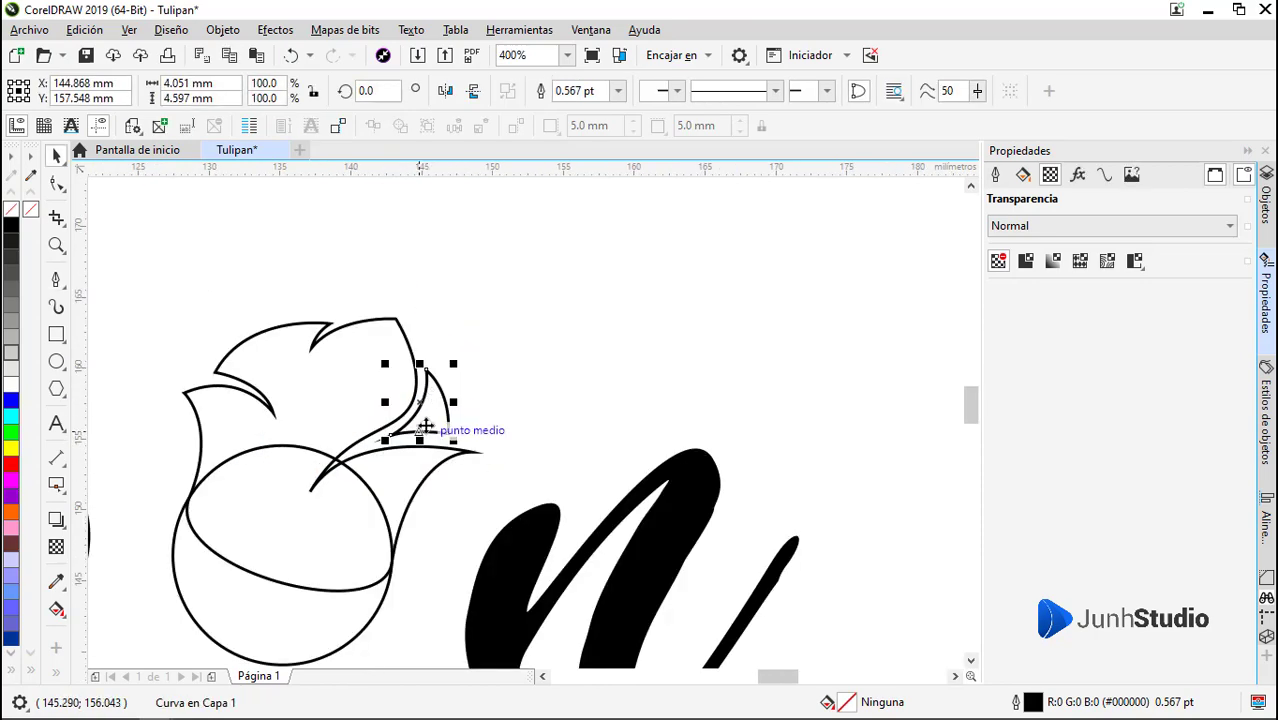
# Move the small petal slightly closer to the gap beside the central petal
pyautogui.scroll(1, 426, 424)
pyautogui.moveTo(426, 433); pyautogui.dragTo(421, 438)
pyautogui.scroll(2, 422, 439)
pyautogui.scroll(-2, 417, 447)
pyautogui.press('Escape')
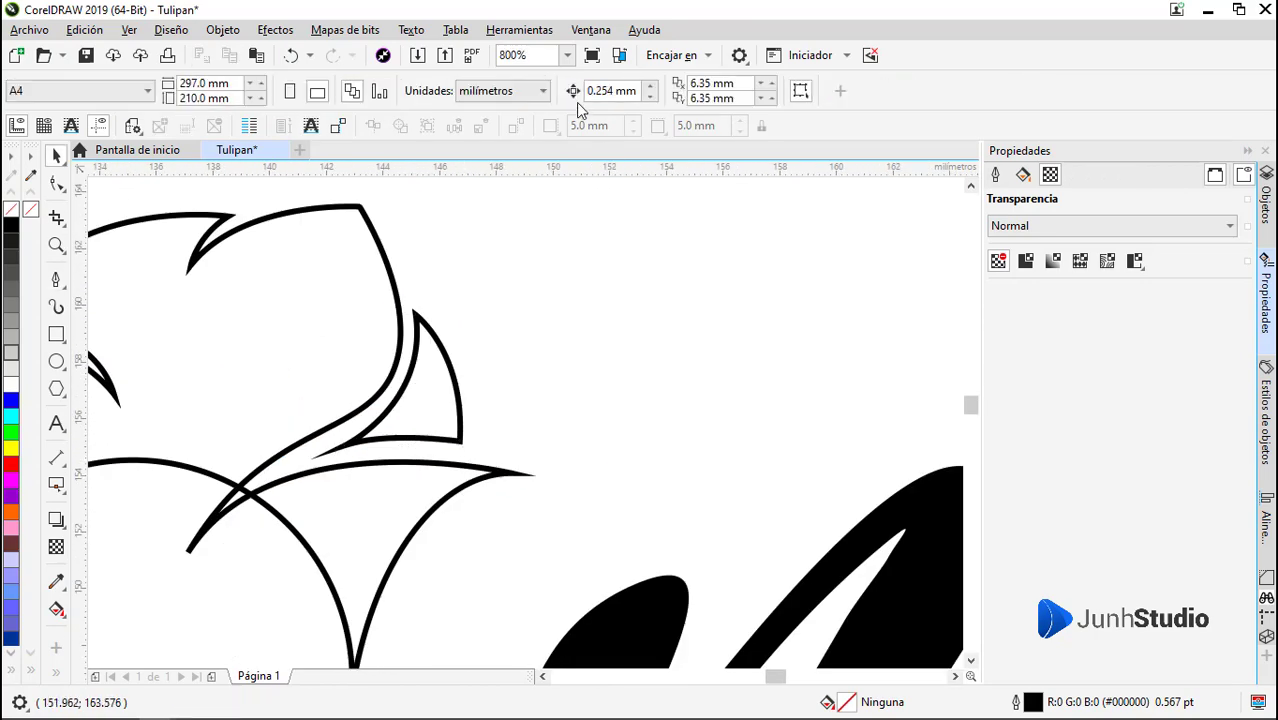
# Set the nudge distance to 0.1 mm and both duplicate distances to 0 mm, and select the small petal
pyautogui.write('1')
pyautogui.press('Return')
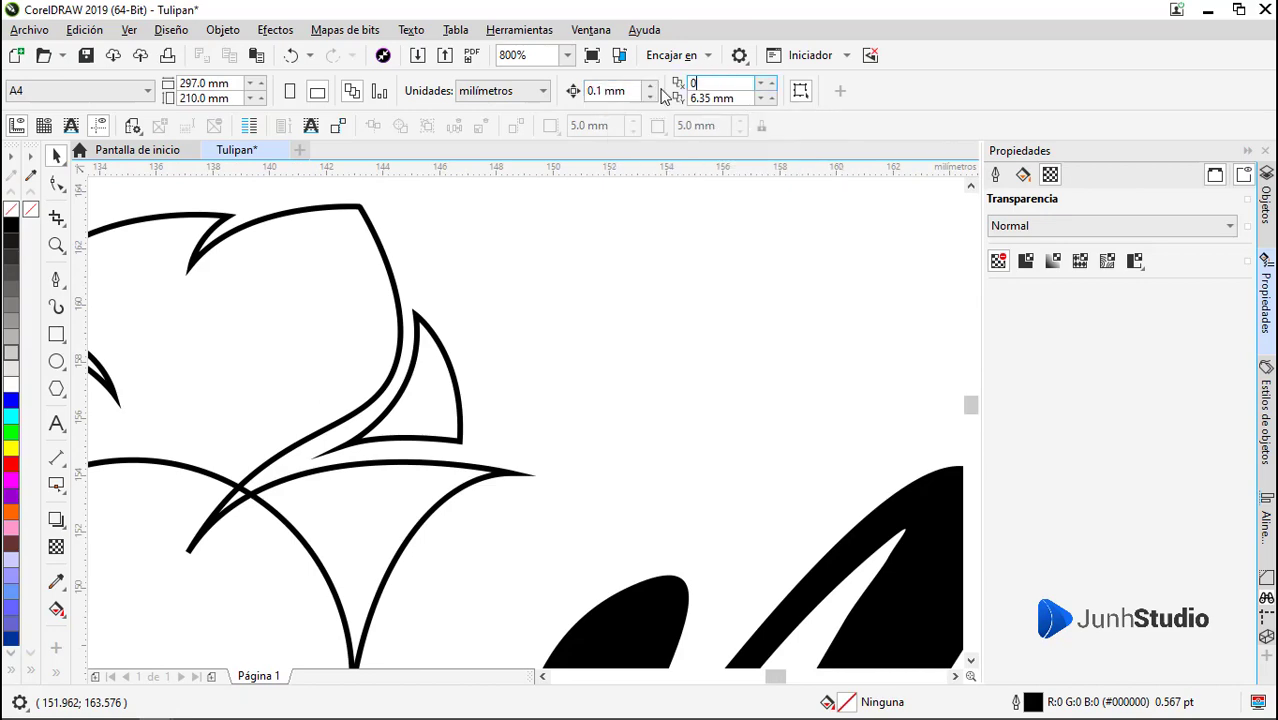
pyautogui.press('Return')
pyautogui.click(459, 371)
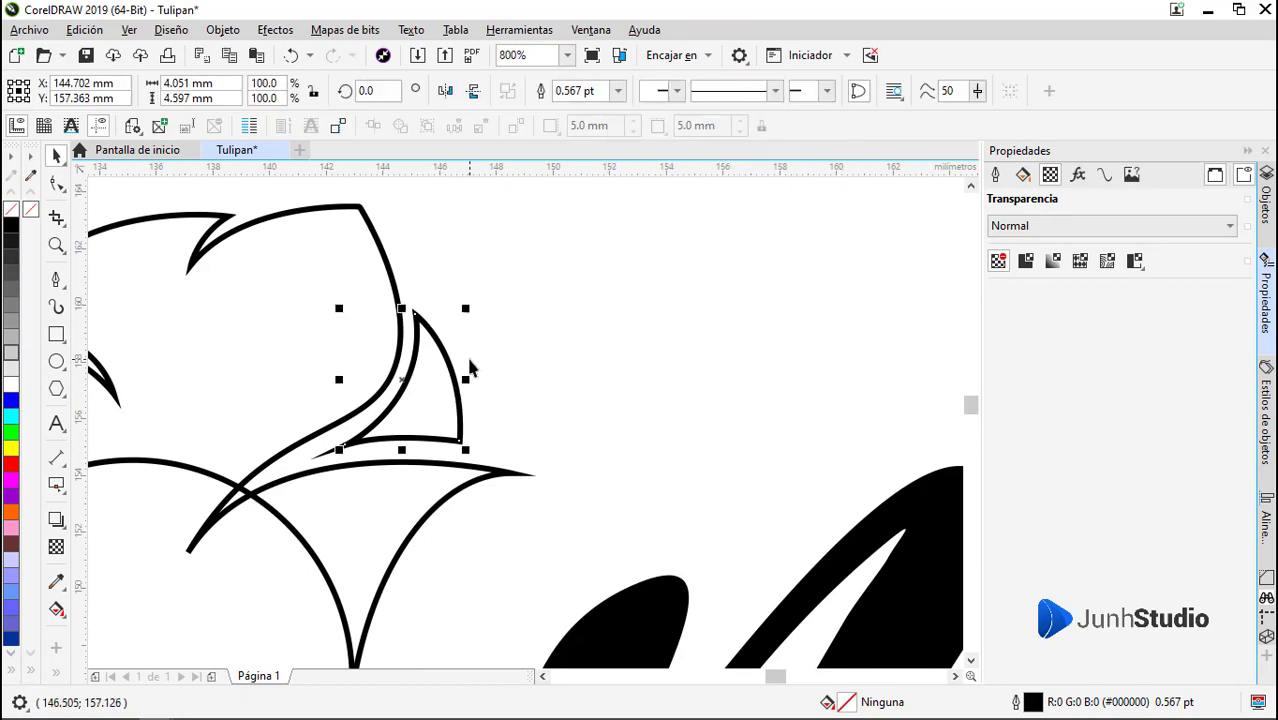
pyautogui.scroll(-2, 455, 334)
# Convert the circle to curves and pull its upper right edge inward below the notch between the petals
pyautogui.press('F10')
pyautogui.click(398, 371)
pyautogui.rightClick(358, 451)
pyautogui.click(410, 212)
pyautogui.scroll(1, 406, 388)
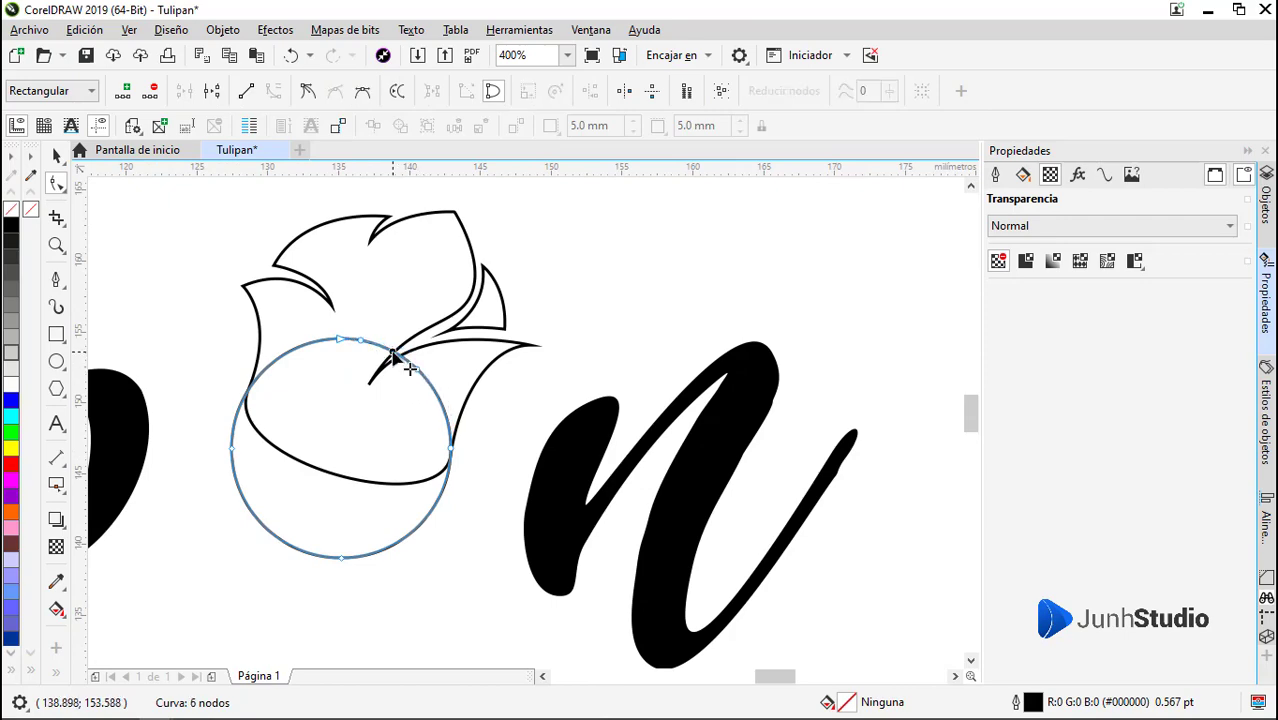
pyautogui.moveTo(394, 354); pyautogui.dragTo(352, 400)
# Remove the outlines of the three tulip shapes and fill them with grey RGB 179, 179, 179
pyautogui.press('space')
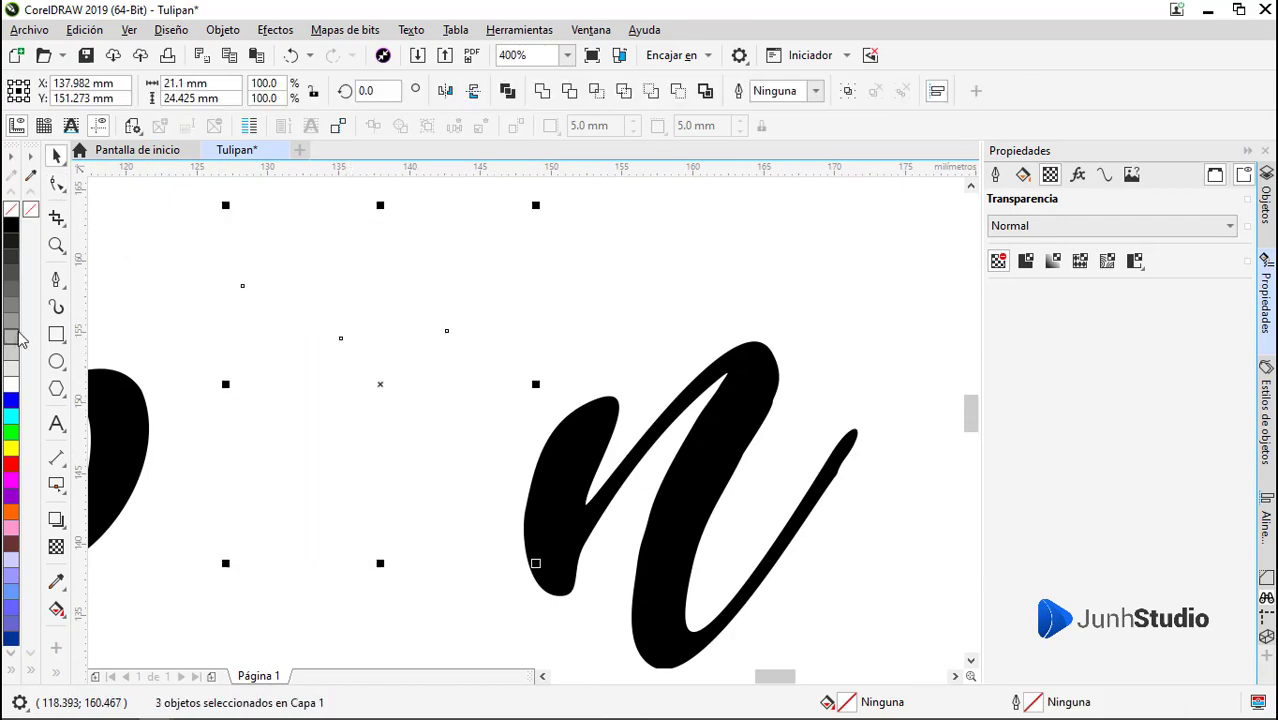
pyautogui.click(13, 336)
pyautogui.scroll(-1, 280, 390)
pyautogui.press('space')
pyautogui.scroll(2, 391, 376)
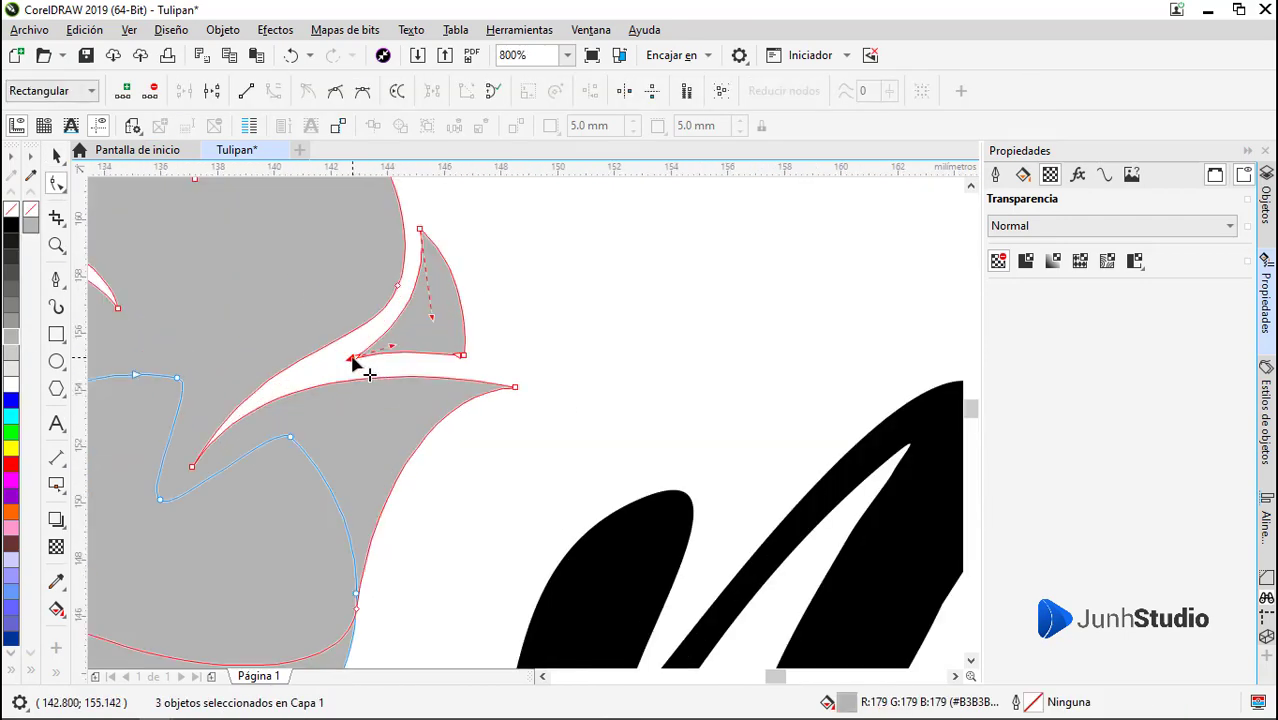
pyautogui.scroll(-1, 330, 375)
# Weld the circle, the petal outline and the small petal into a single tulip shape
pyautogui.press('space')
pyautogui.keyDown('shift'); pyautogui.click(391, 317); pyautogui.keyUp('shift')
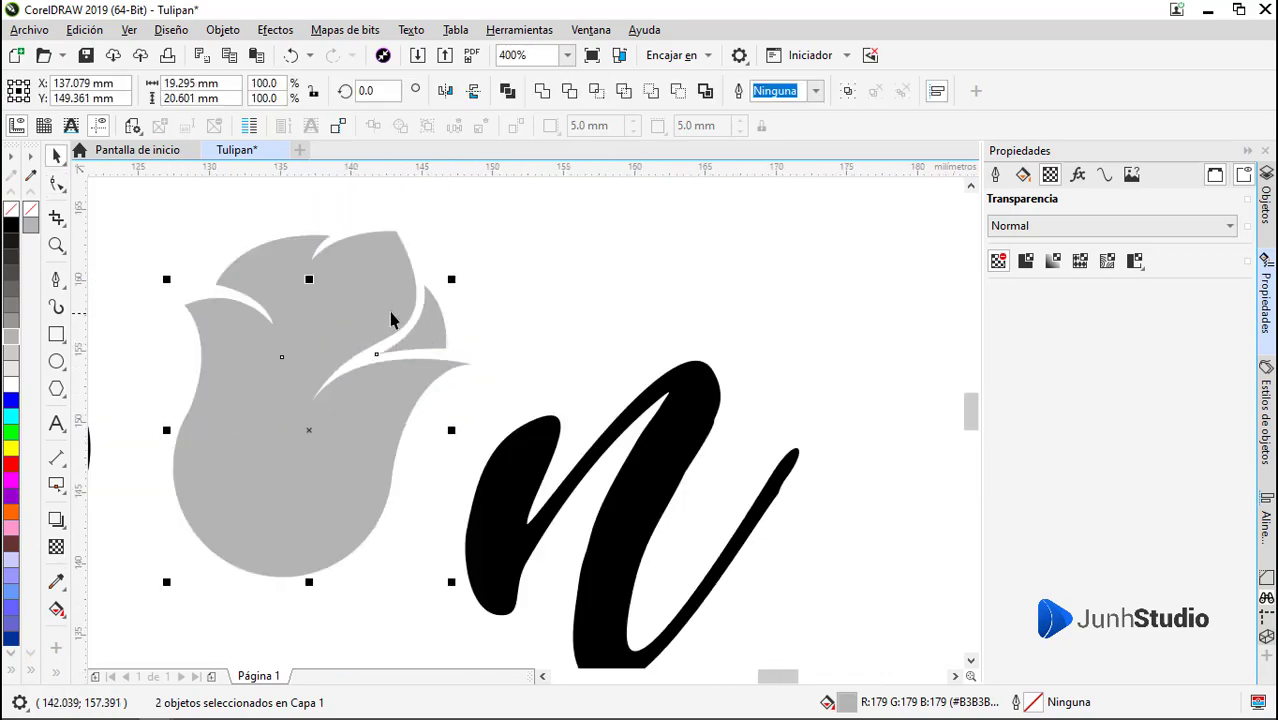
pyautogui.click(394, 322)
pyautogui.keyDown('shift'); pyautogui.click(420, 341); pyautogui.keyUp('shift')
pyautogui.click(543, 91)
pyautogui.press('space')
pyautogui.scroll(-2, 401, 345)
pyautogui.press('space')
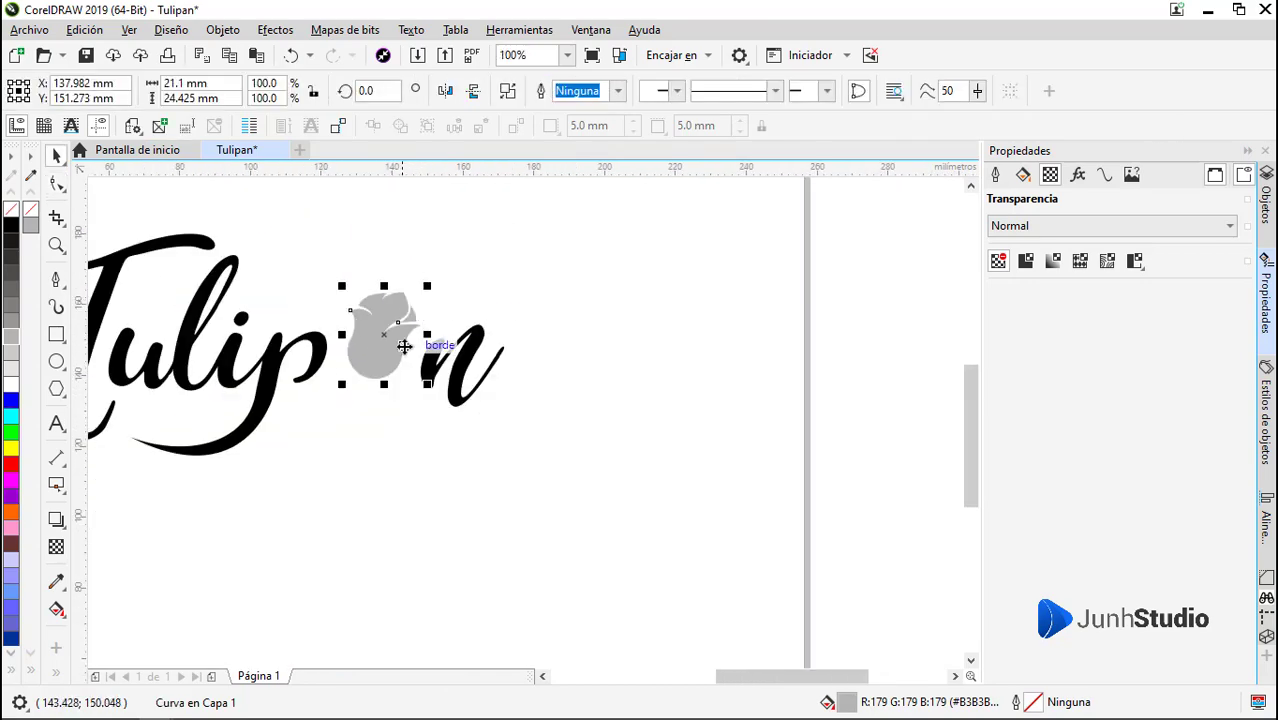
# Move the inner tip of the notch beside the tulip's right petal slightly downward
pyautogui.press('Escape')
pyautogui.click(405, 355)
pyautogui.press('space')
pyautogui.scroll(2, 404, 352)
pyautogui.moveTo(332, 361); pyautogui.dragTo(331, 375)
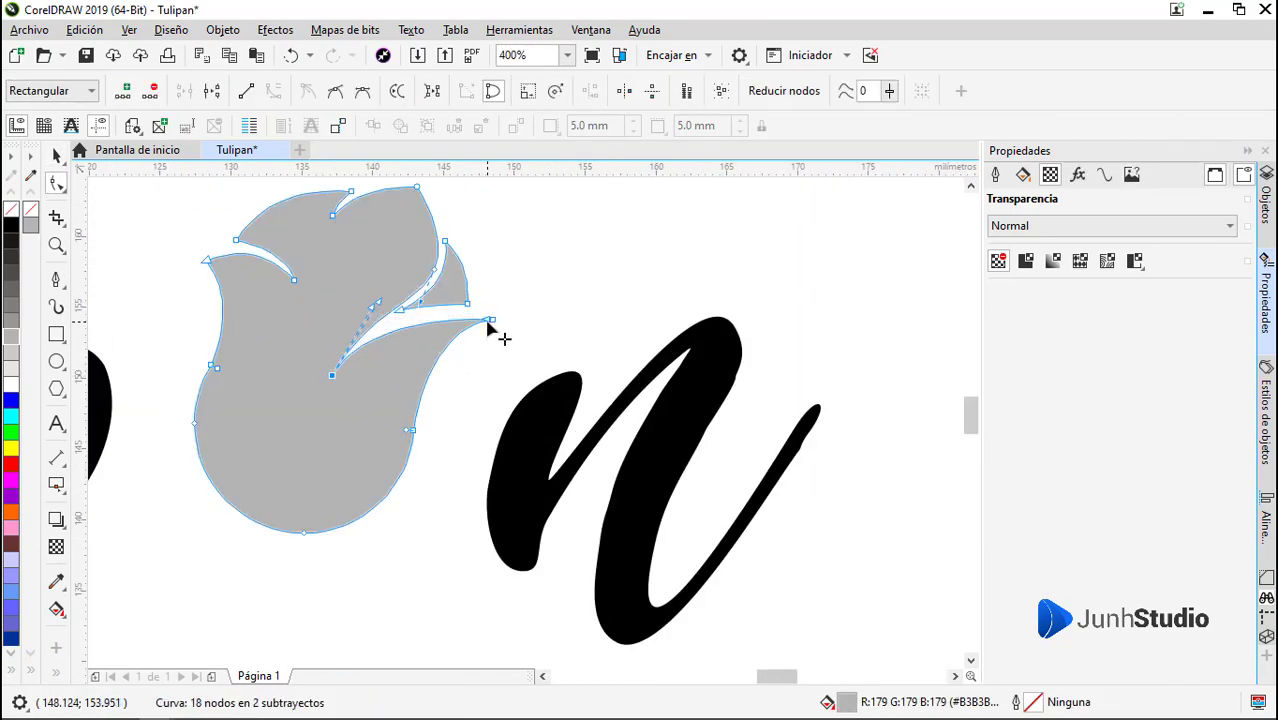
# Delete the surplus nodes on the tulip's sides where the petals join the round base
pyautogui.scroll(1, 488, 320)
pyautogui.doubleClick(338, 539)
pyautogui.hotkey('ctrl', 'z')
pyautogui.click(337, 539)
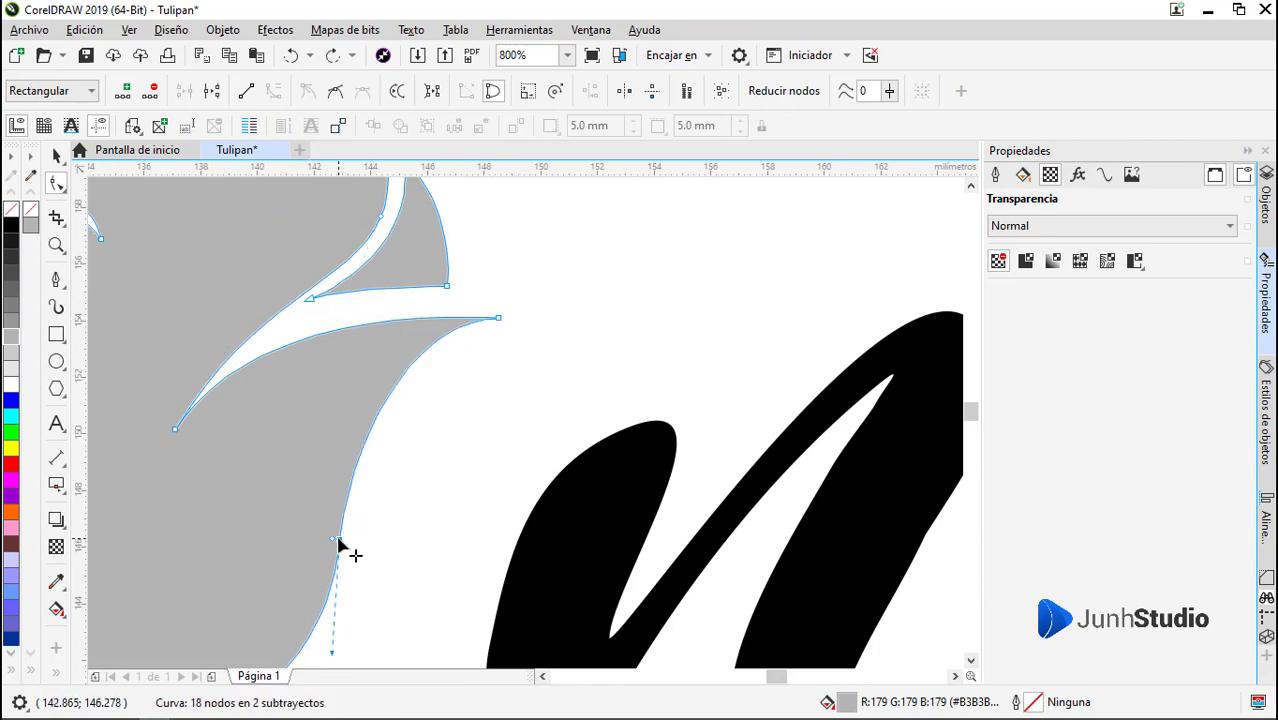
pyautogui.scroll(-1, 360, 415)
pyautogui.doubleClick(167, 303)
pyautogui.scroll(1, 182, 312)
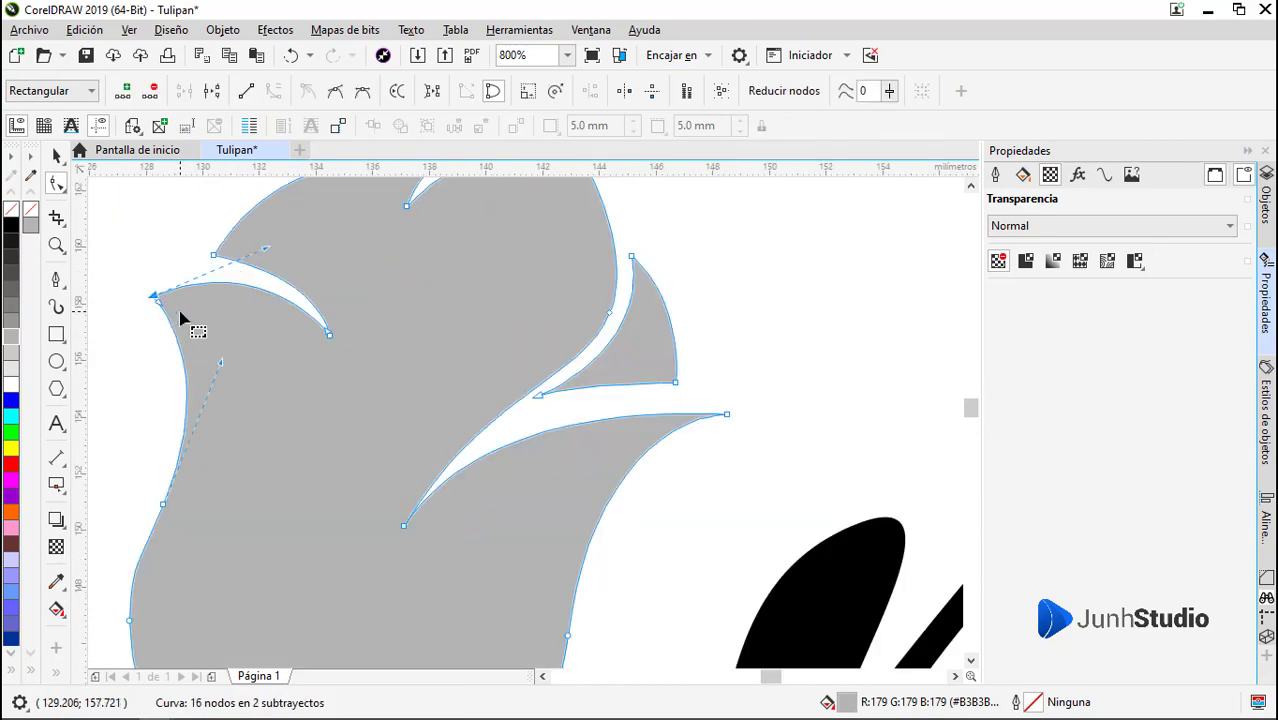
# Round the outer tips of the tulip's left and right petals with a 0.301 mm fillet
pyautogui.click(1265, 577)
pyautogui.click(1140, 261)
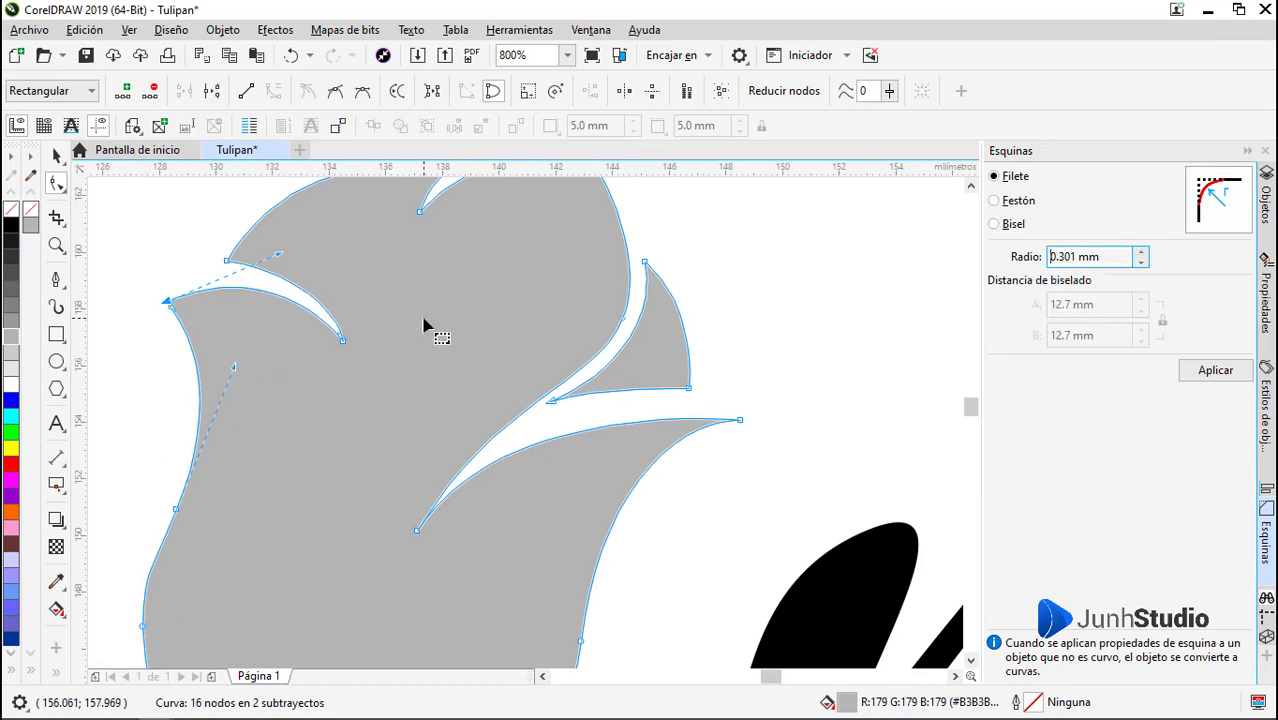
pyautogui.moveTo(1142, 255); pyautogui.dragTo(1142, 259)
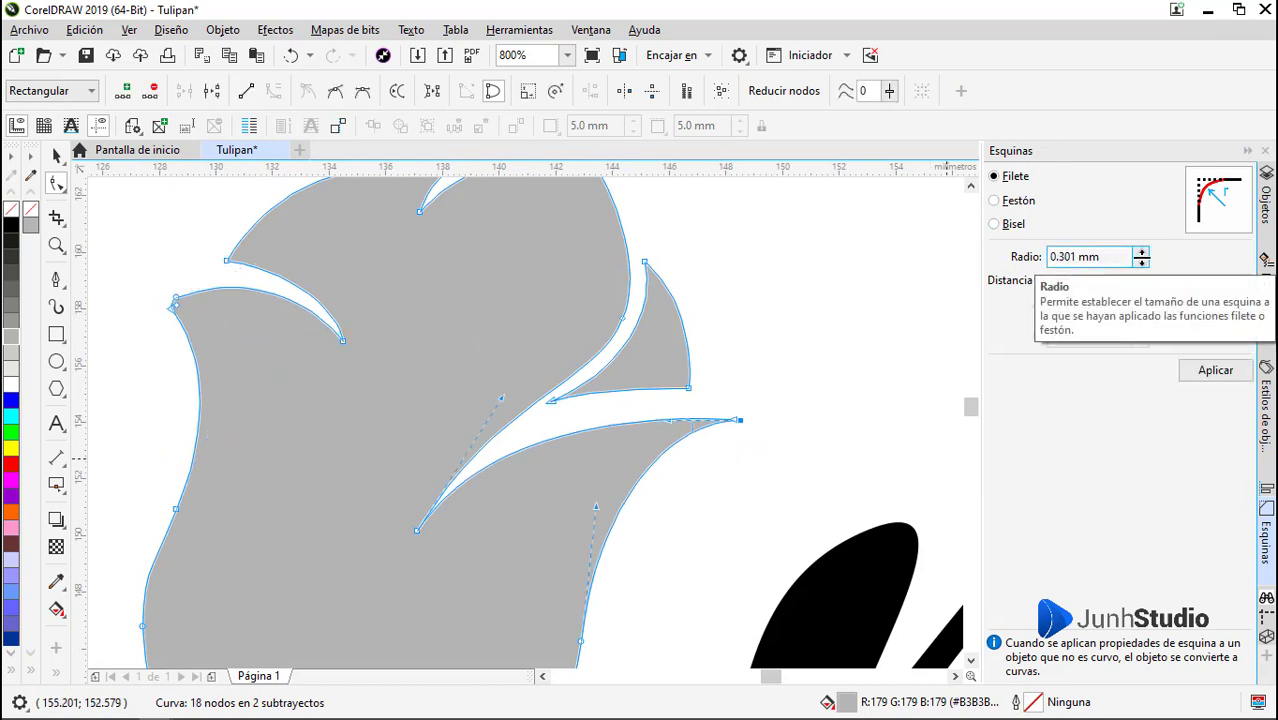
pyautogui.click(1213, 370)
# Move the small petal's nodes closer to the tulip's central petal and lower its inner tip
pyautogui.moveTo(720, 403); pyautogui.dragTo(545, 421)
pyautogui.scroll(-1, 545, 421)
pyautogui.scroll(1, 602, 357)
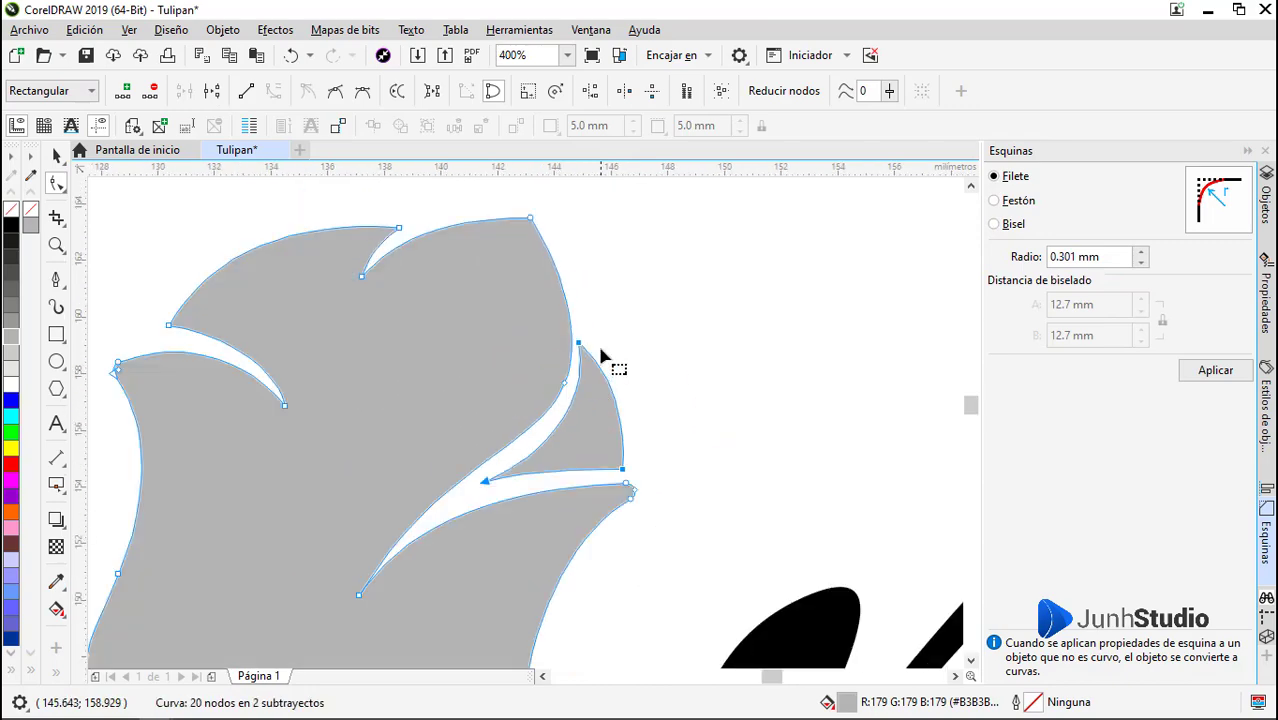
pyautogui.moveTo(621, 471); pyautogui.dragTo(604, 469)
pyautogui.click(639, 478)
pyautogui.moveTo(468, 481); pyautogui.dragTo(467, 491)
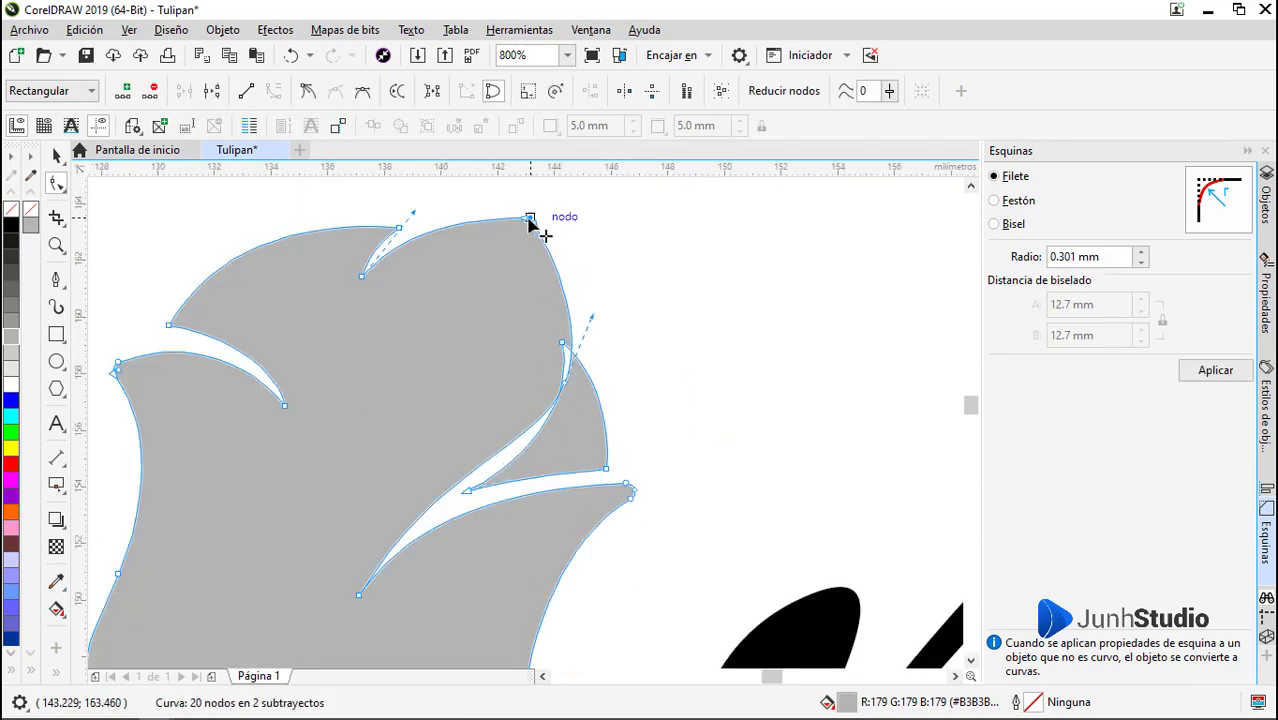
# Reposition the central petal's top tip and move its right edge inward to reopen the gap beside the small petal
pyautogui.moveTo(530, 218); pyautogui.dragTo(505, 206)
pyautogui.moveTo(563, 384); pyautogui.dragTo(541, 400)
pyautogui.press('space')
pyautogui.press('Escape')
pyautogui.scroll(-3, 478, 315)
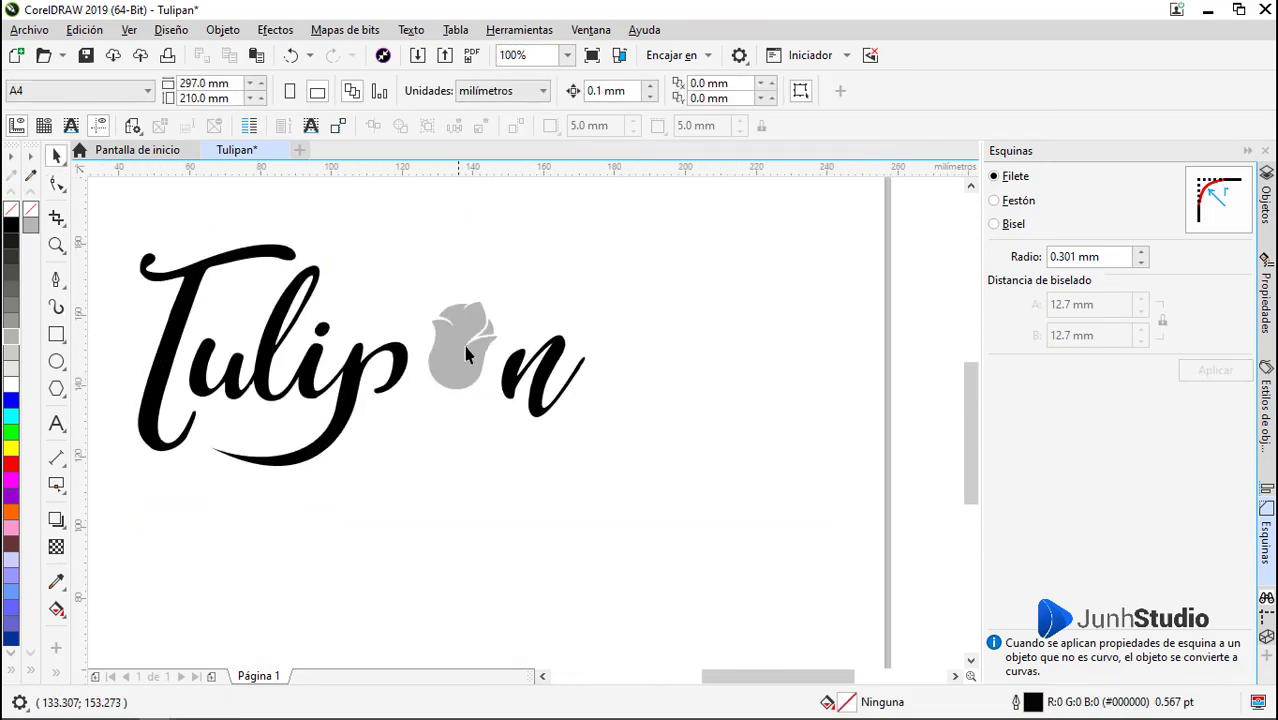
# Draw a closed curved stem with the Pen tool, running from the tulip's base to the tip of the p's tail
pyautogui.scroll(1, 465, 346)
pyautogui.scroll(-1, 471, 350)
pyautogui.click(57, 279)
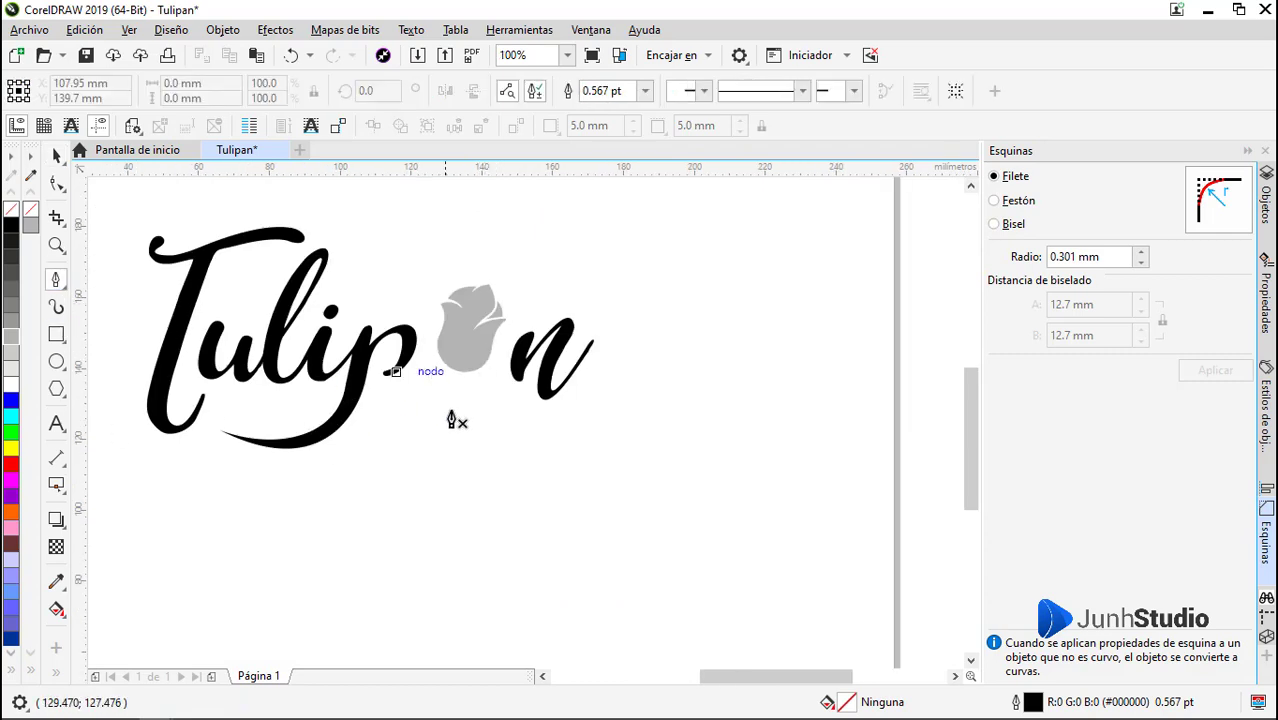
pyautogui.click(216, 420)
pyautogui.scroll(1, 222, 418)
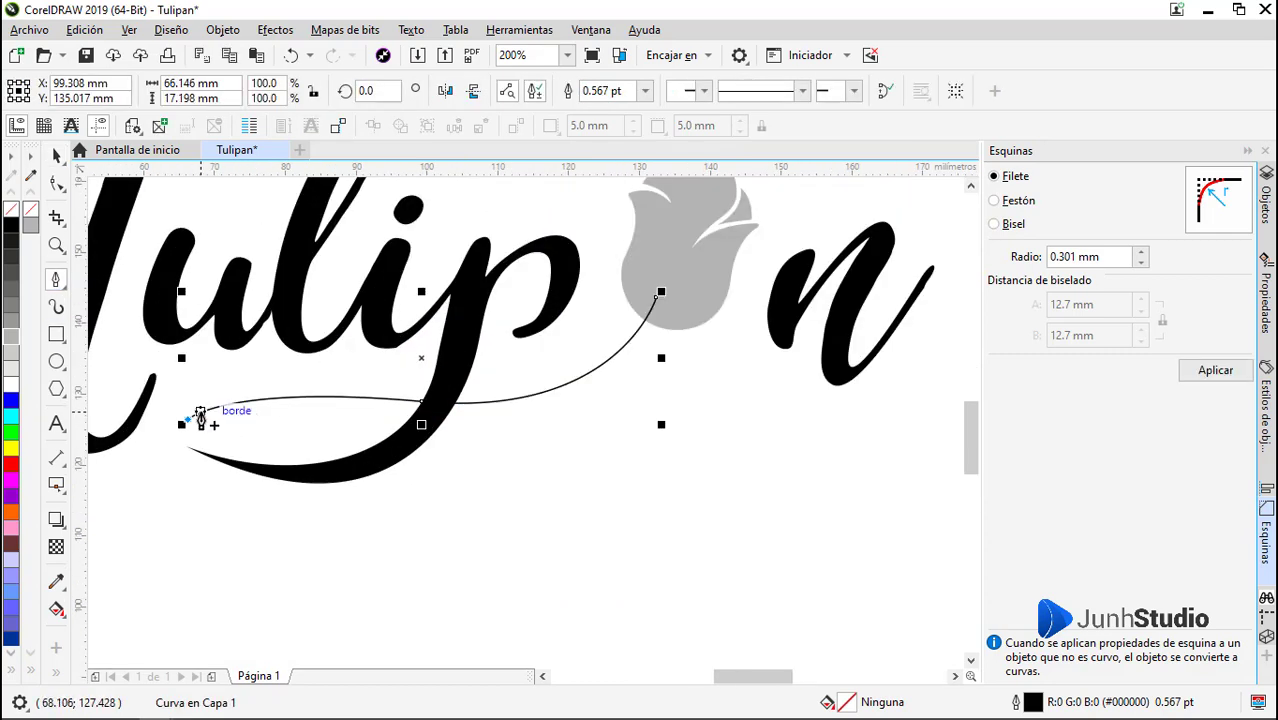
pyautogui.moveTo(465, 424); pyautogui.dragTo(632, 467)
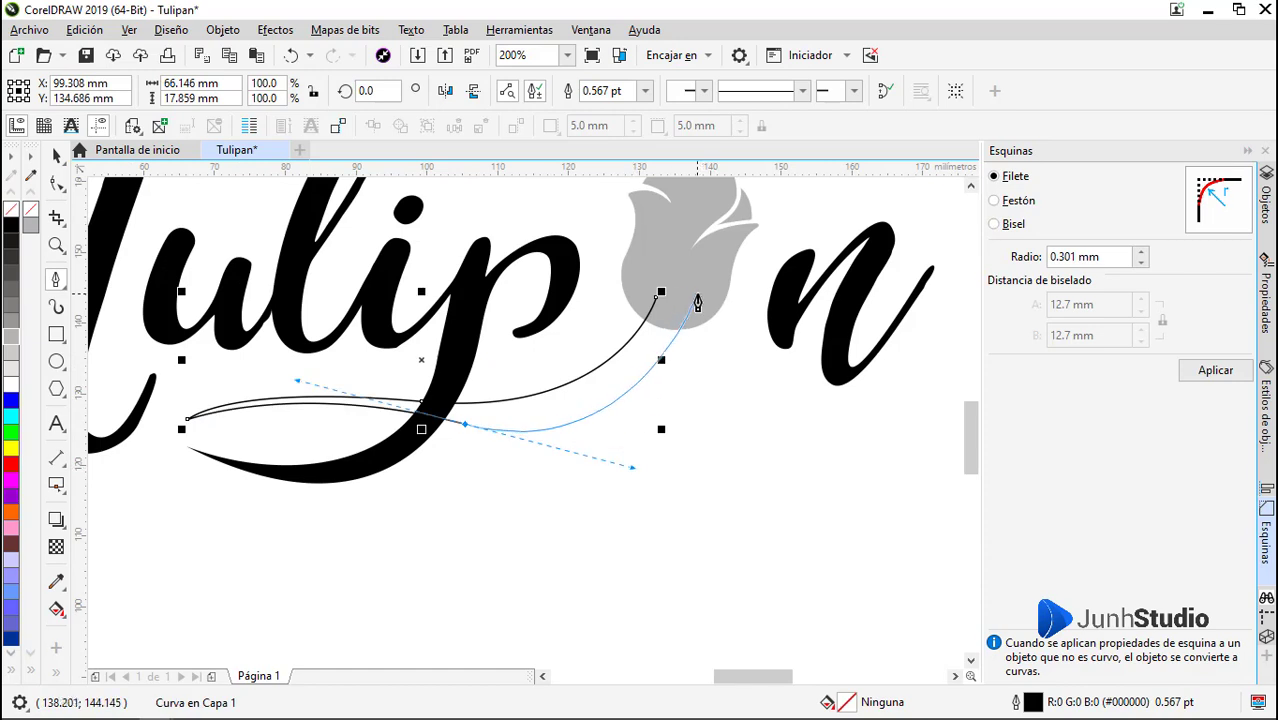
pyautogui.click(683, 284)
pyautogui.click(656, 297)
# Adjust the stem's nodes and handles for an even taper and bring its thin end onto the tip of the p's tail
pyautogui.press('F10')
pyautogui.moveTo(465, 424); pyautogui.dragTo(445, 420)
pyautogui.moveTo(276, 376); pyautogui.dragTo(274, 390)
pyautogui.moveTo(683, 284); pyautogui.dragTo(680, 296)
pyautogui.moveTo(608, 373); pyautogui.dragTo(608, 373)
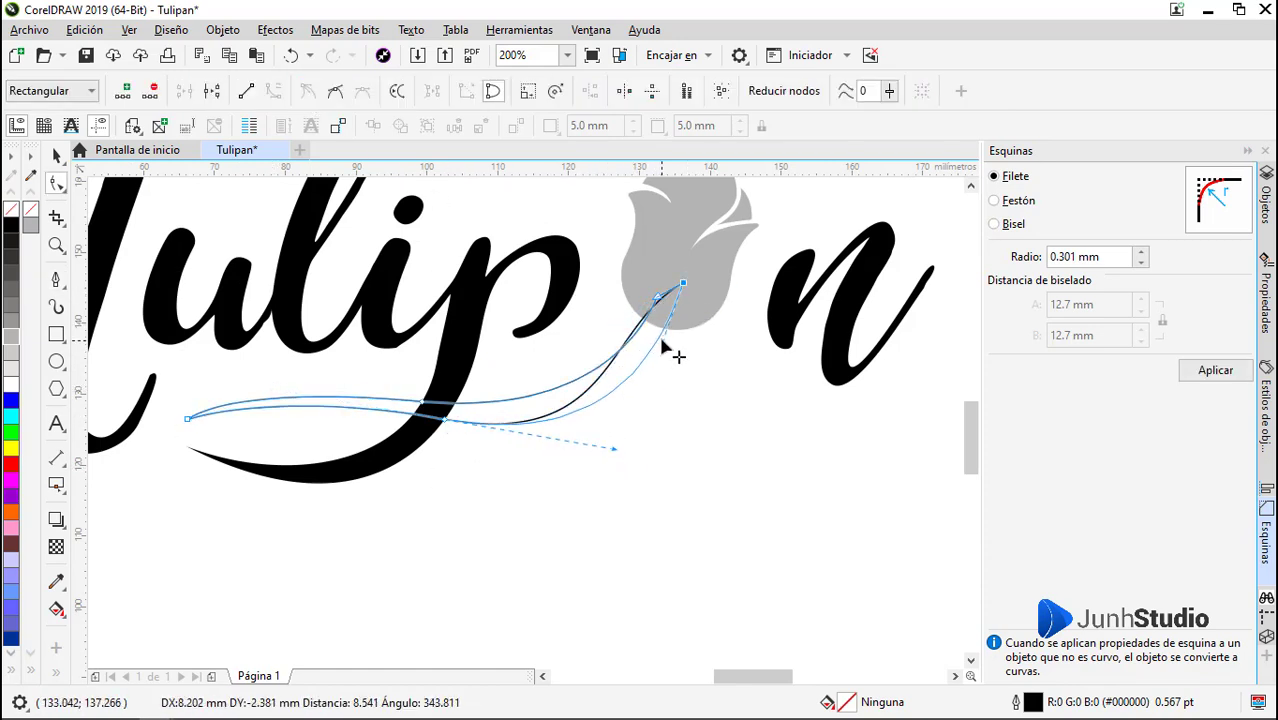
pyautogui.moveTo(661, 340); pyautogui.dragTo(662, 339)
pyautogui.moveTo(617, 448); pyautogui.dragTo(617, 440)
pyautogui.scroll(1, 188, 420)
pyautogui.moveTo(187, 420); pyautogui.dragTo(185, 475)
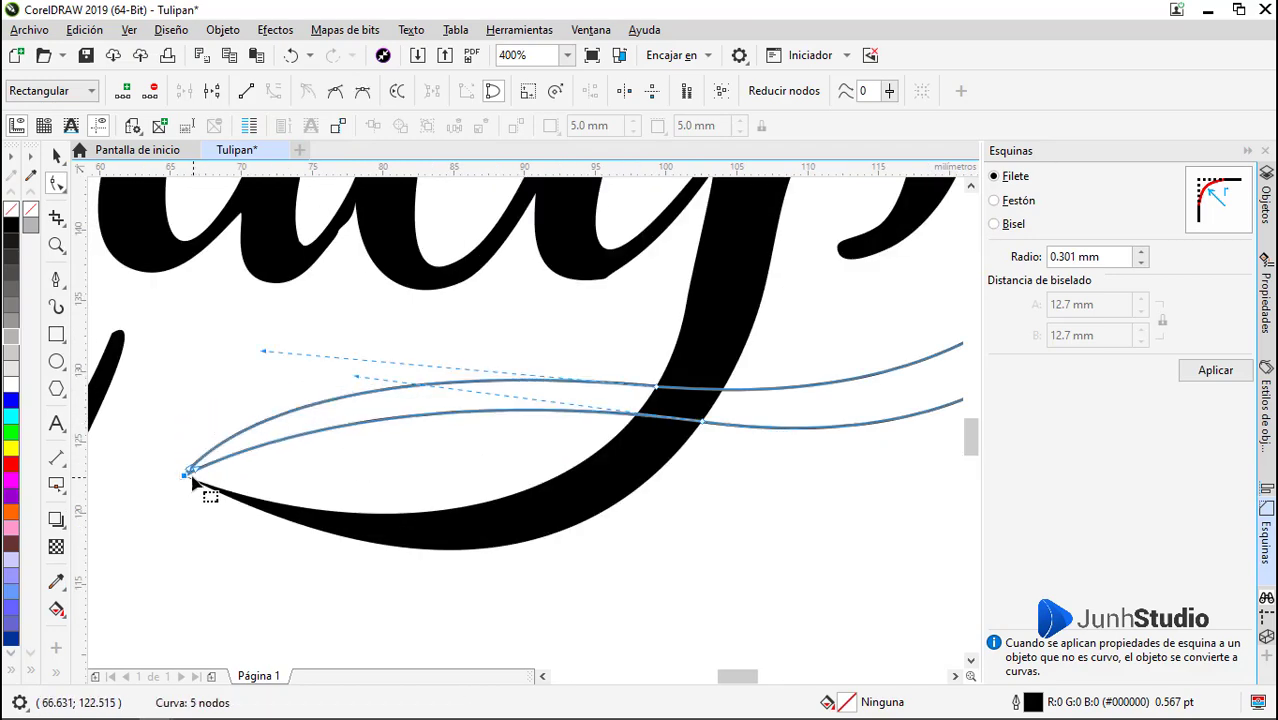
pyautogui.scroll(-1, 257, 462)
pyautogui.scroll(1, 665, 379)
pyautogui.moveTo(583, 529); pyautogui.dragTo(589, 541)
# Fill the stem with the tulip's gray and remove its outline
pyautogui.scroll(-1, 630, 501)
pyautogui.press('space')
pyautogui.scroll(-1, 571, 445)
pyautogui.click(11, 337)
pyautogui.rightClick(11, 209)
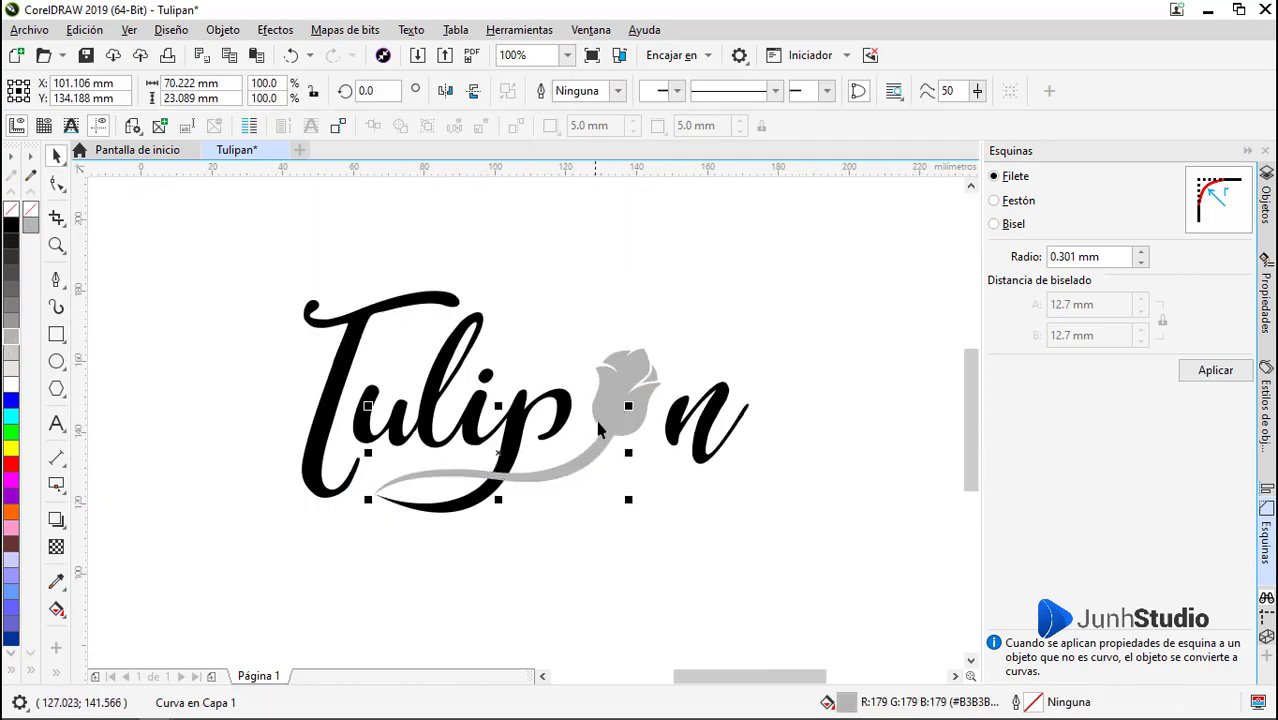
# Draw a closed, pointed leaf below the stem, branching off where the stem crosses the p's tail
pyautogui.scroll(1, 600, 430)
pyautogui.press('F10')
pyautogui.click(270, 413)
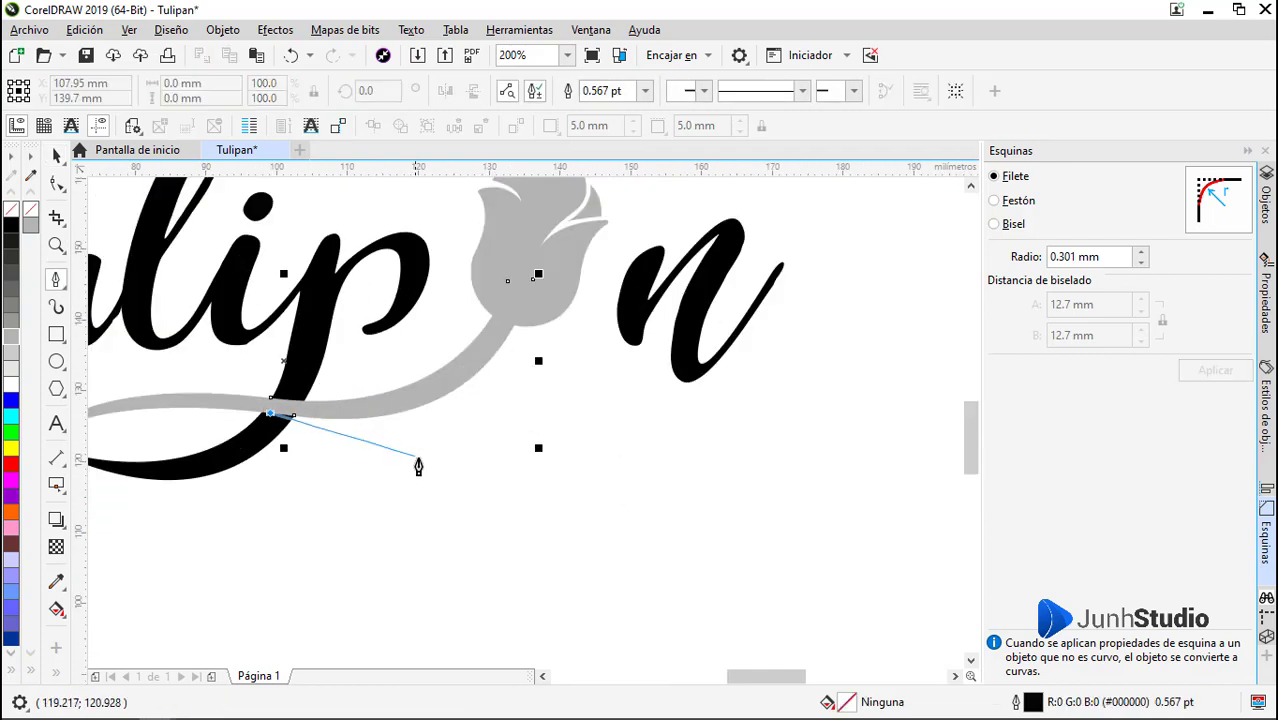
pyautogui.moveTo(451, 470); pyautogui.dragTo(523, 477)
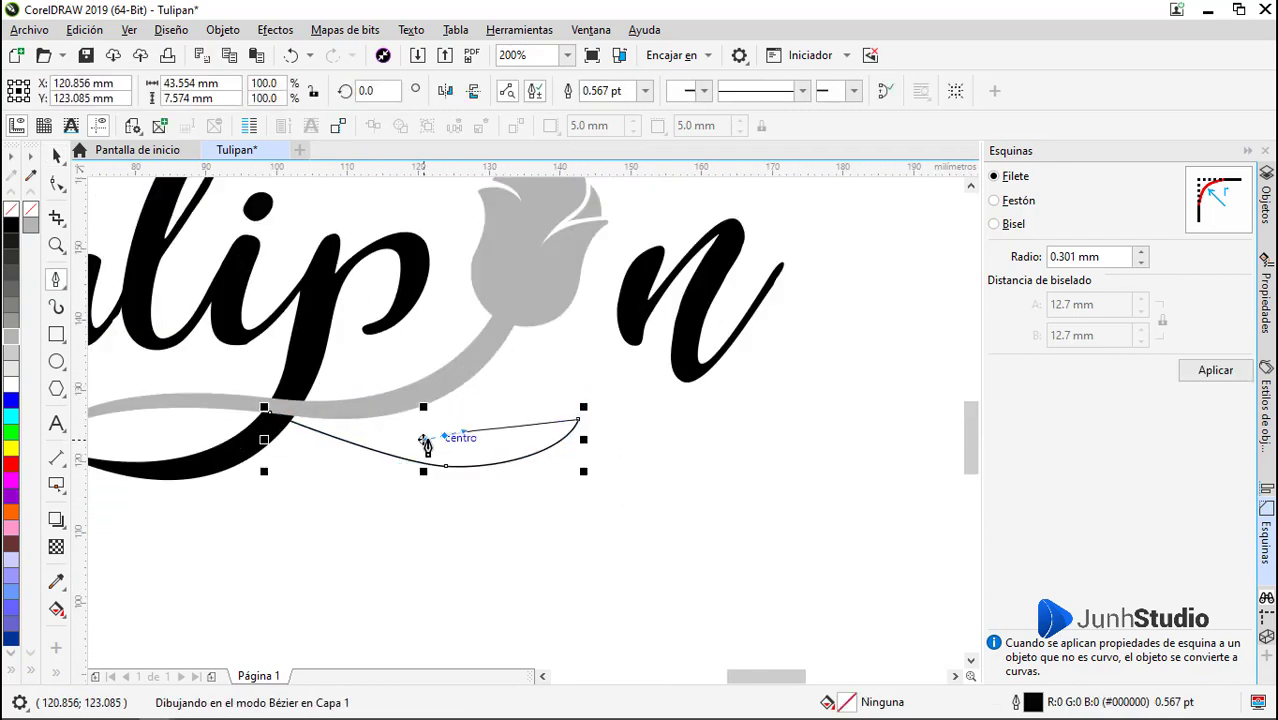
pyautogui.moveTo(207, 398); pyautogui.dragTo(172, 398)
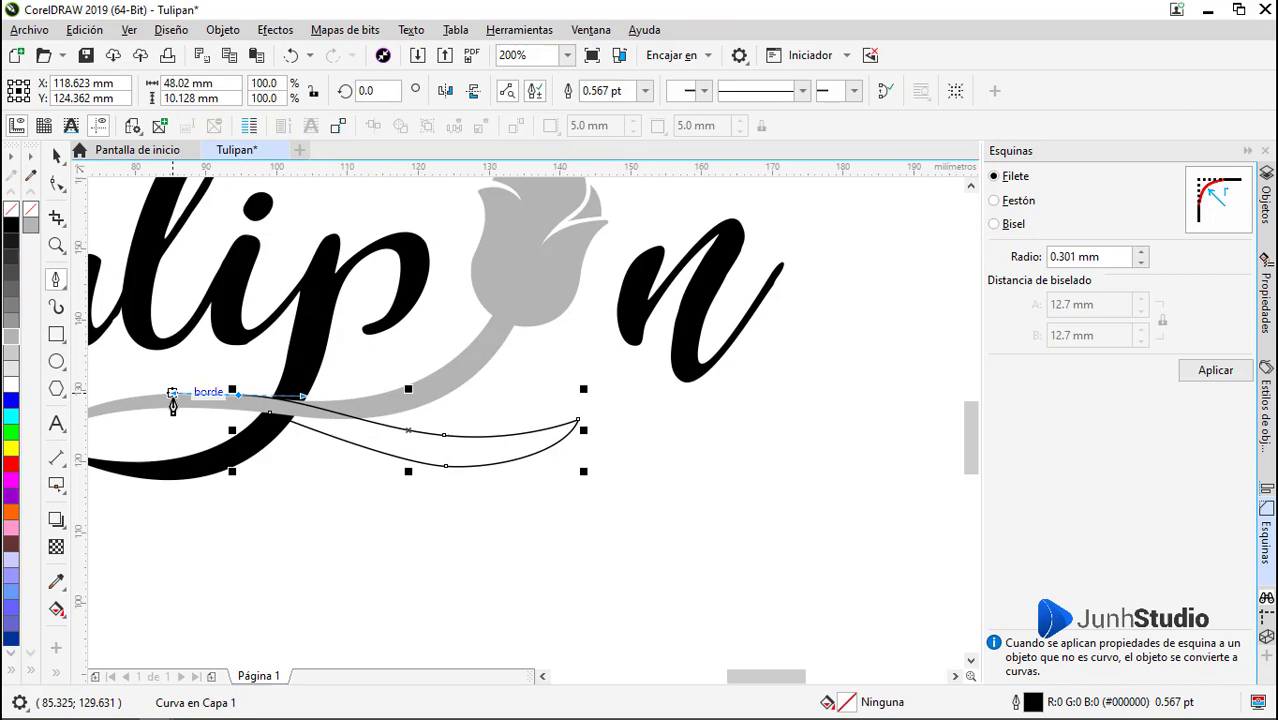
pyautogui.click(270, 413)
# Fill the leaf with the same gray without an outline and clean up the nodes of its inner end over the stem
pyautogui.press('space')
pyautogui.click(11, 337)
pyautogui.rightClick(11, 209)
pyautogui.press('F10')
pyautogui.scroll(1, 254, 408)
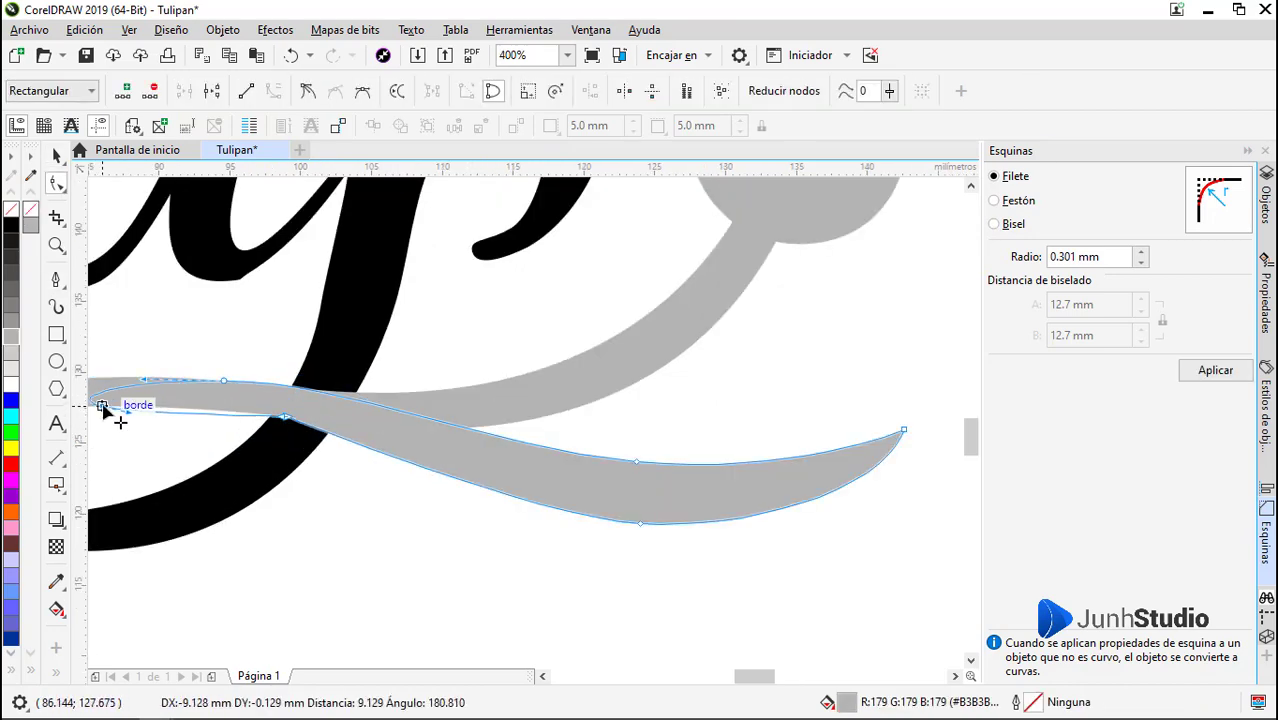
pyautogui.doubleClick(287, 416)
pyautogui.hscroll(-2, 291, 416)
pyautogui.scroll(-1, 291, 415)
# Weld the leaf and the stem into one shape
pyautogui.press('space')
pyautogui.keyDown('shift'); pyautogui.click(560, 381); pyautogui.keyUp('shift')
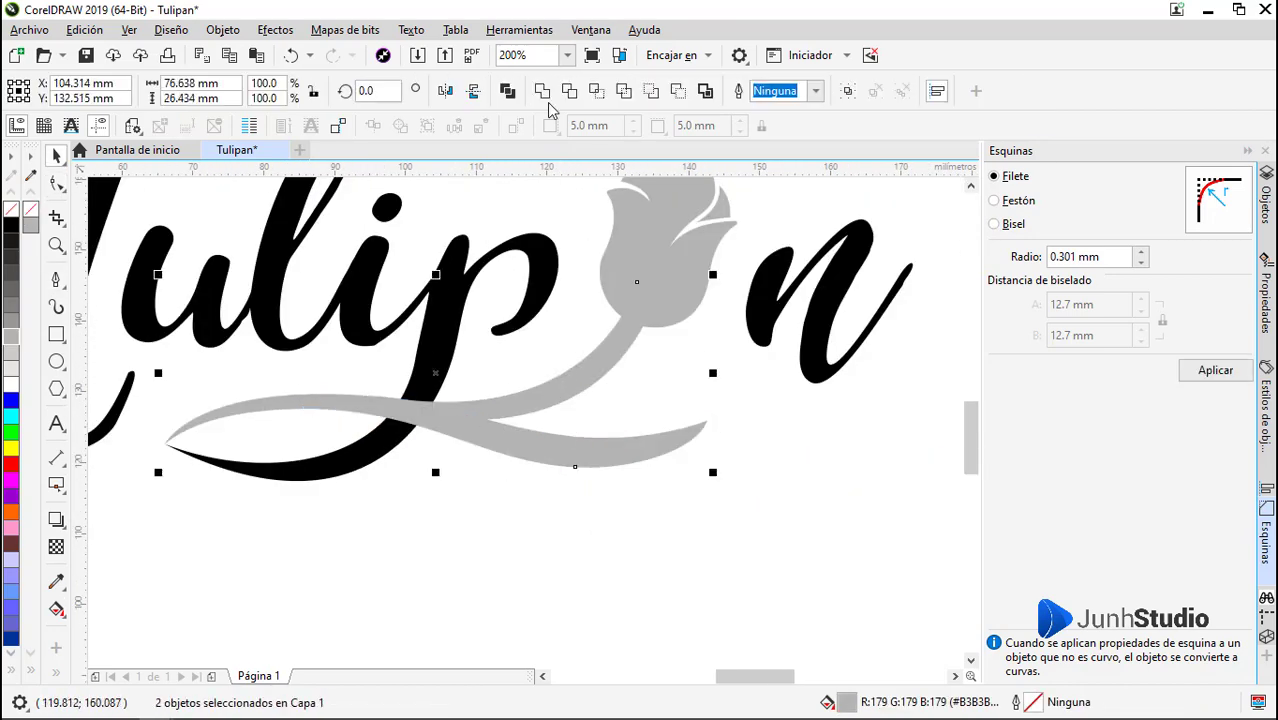
pyautogui.click(544, 94)
pyautogui.scroll(-1, 475, 415)
pyautogui.click(496, 420)
pyautogui.click(528, 406)
# Reshape the leaf by raising its pointed tip, smoothing both edges and repositioning the node where it splits from the stem
pyautogui.press('F10')
pyautogui.scroll(2, 577, 394)
pyautogui.moveTo(587, 375); pyautogui.dragTo(565, 360)
pyautogui.moveTo(562, 386); pyautogui.dragTo(563, 433)
pyautogui.click(316, 409)
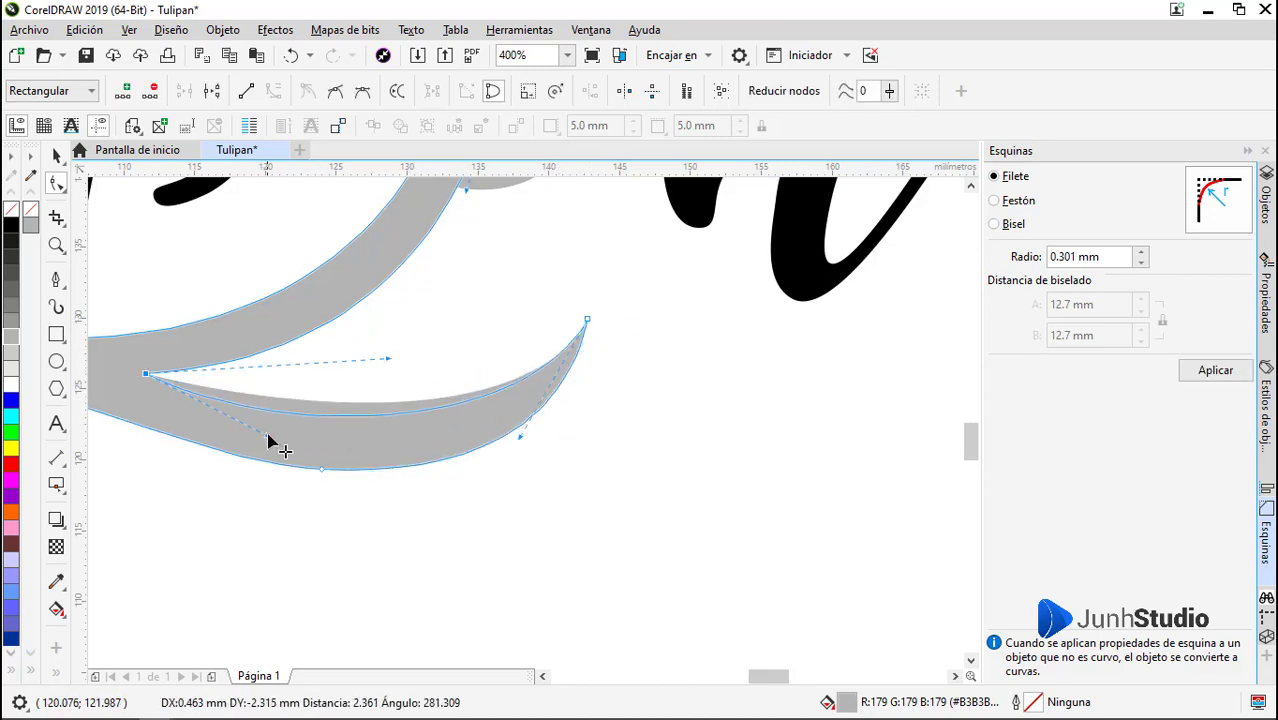
pyautogui.moveTo(146, 373); pyautogui.dragTo(413, 425)
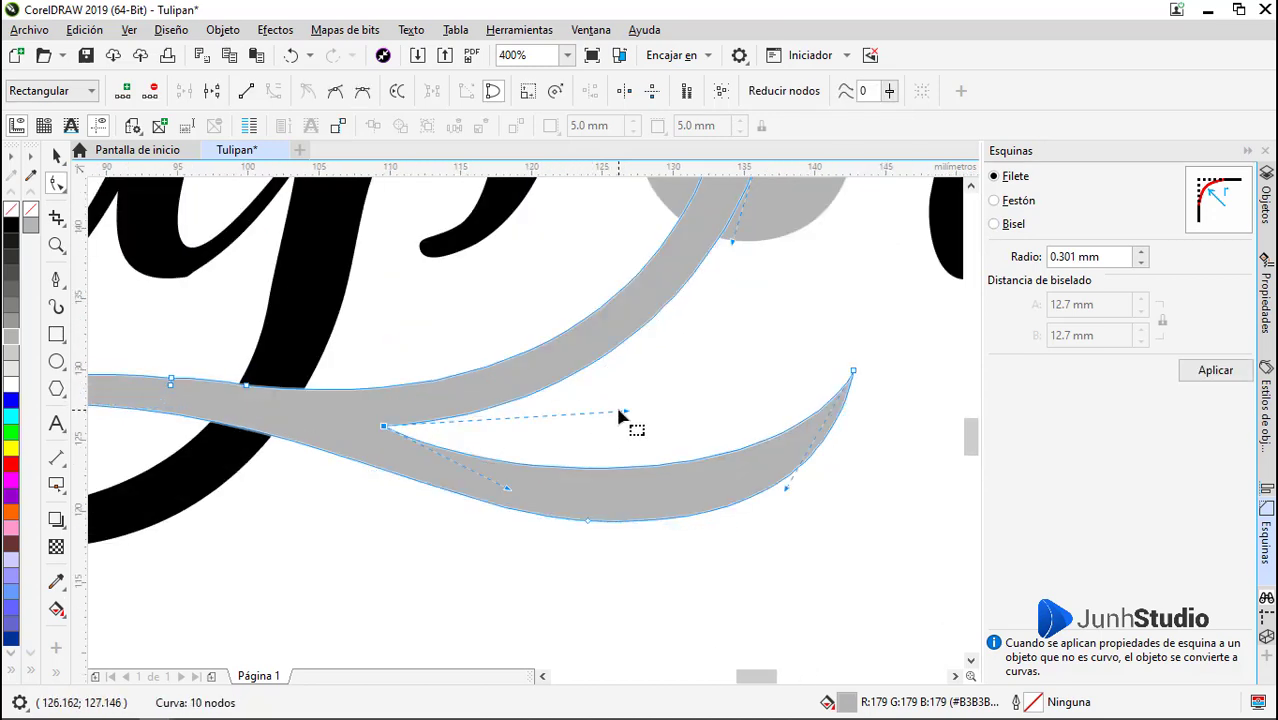
pyautogui.scroll(-3, 491, 528)
pyautogui.scroll(3, 548, 485)
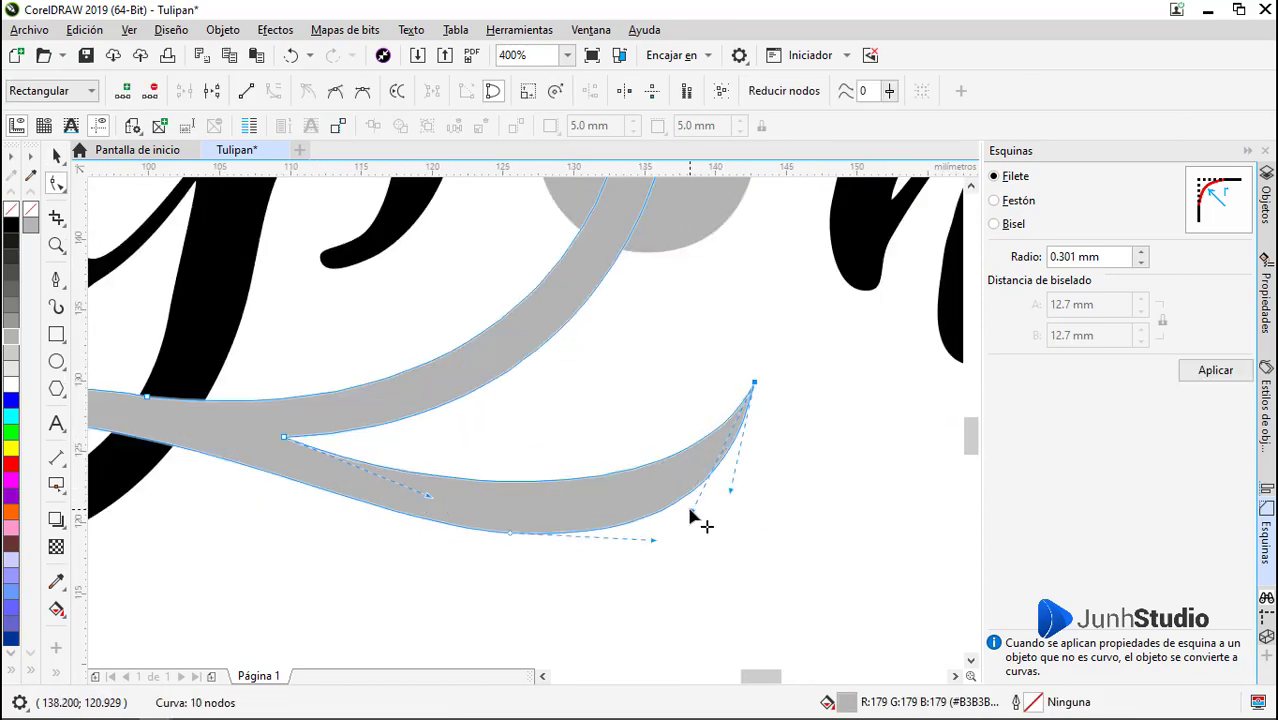
pyautogui.press('space')
pyautogui.scroll(-2, 499, 492)
pyautogui.press('Escape')
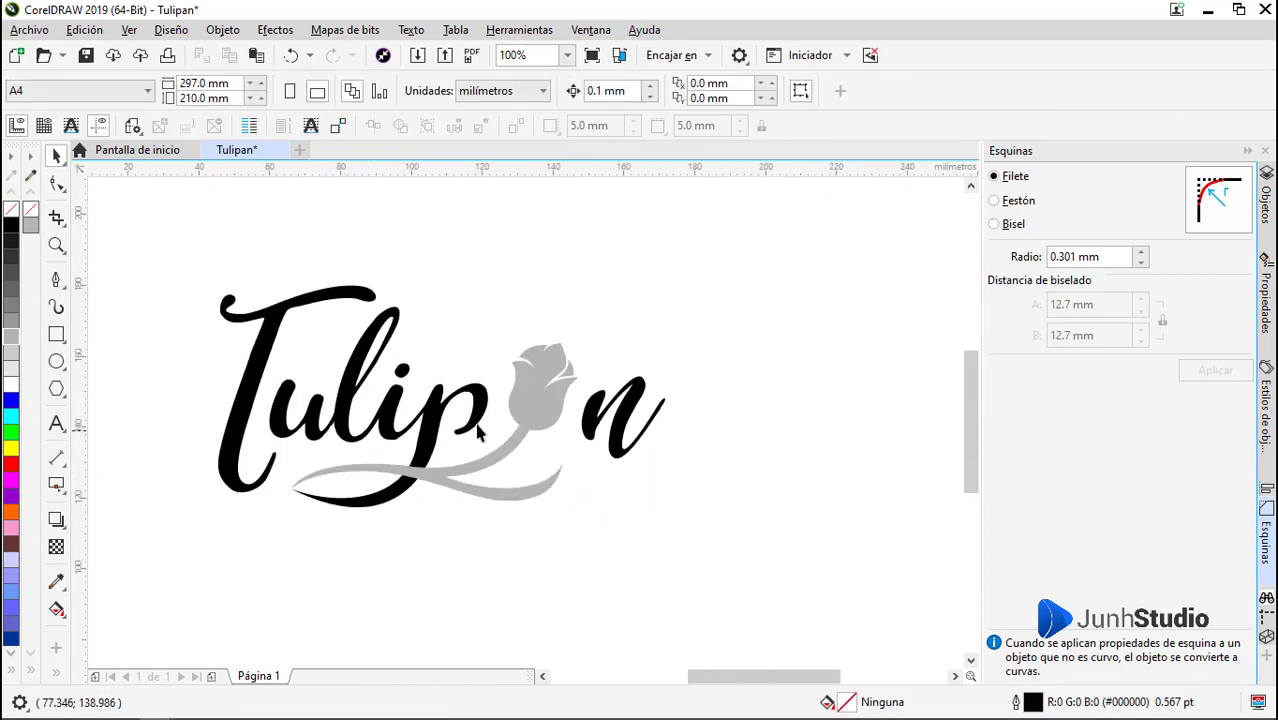
# Delete the curl nodes at the left end of the T's crossbar and shape that end into a tapered point
pyautogui.doubleClick(255, 353)
pyautogui.scroll(1, 183, 287)
pyautogui.moveTo(217, 309); pyautogui.dragTo(308, 373)
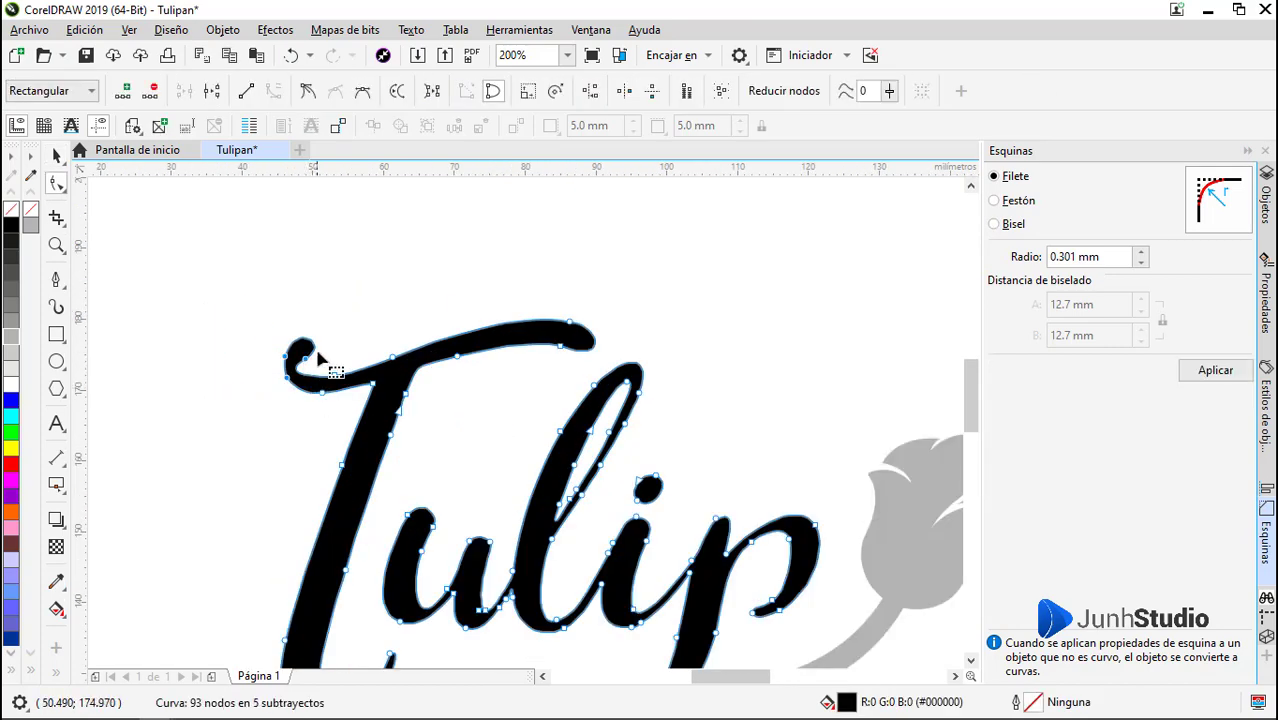
pyautogui.doubleClick(286, 357)
pyautogui.scroll(1, 291, 365)
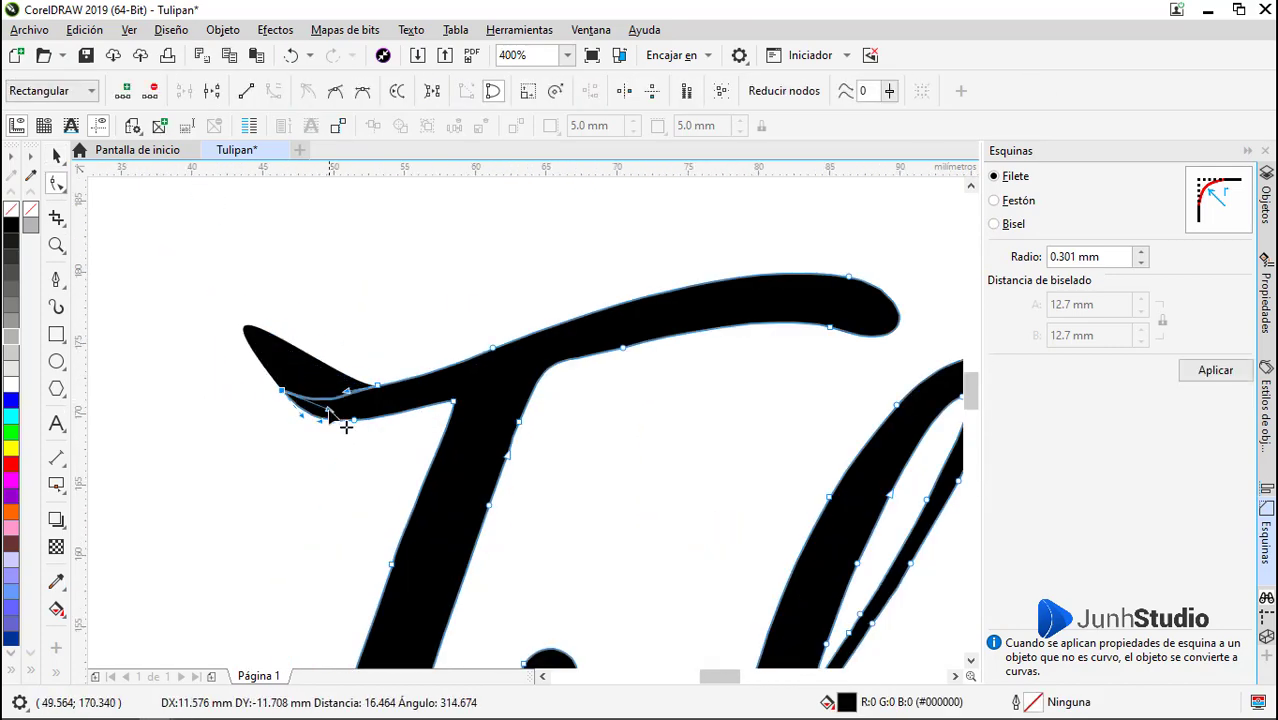
pyautogui.doubleClick(377, 388)
pyautogui.scroll(-1, 254, 379)
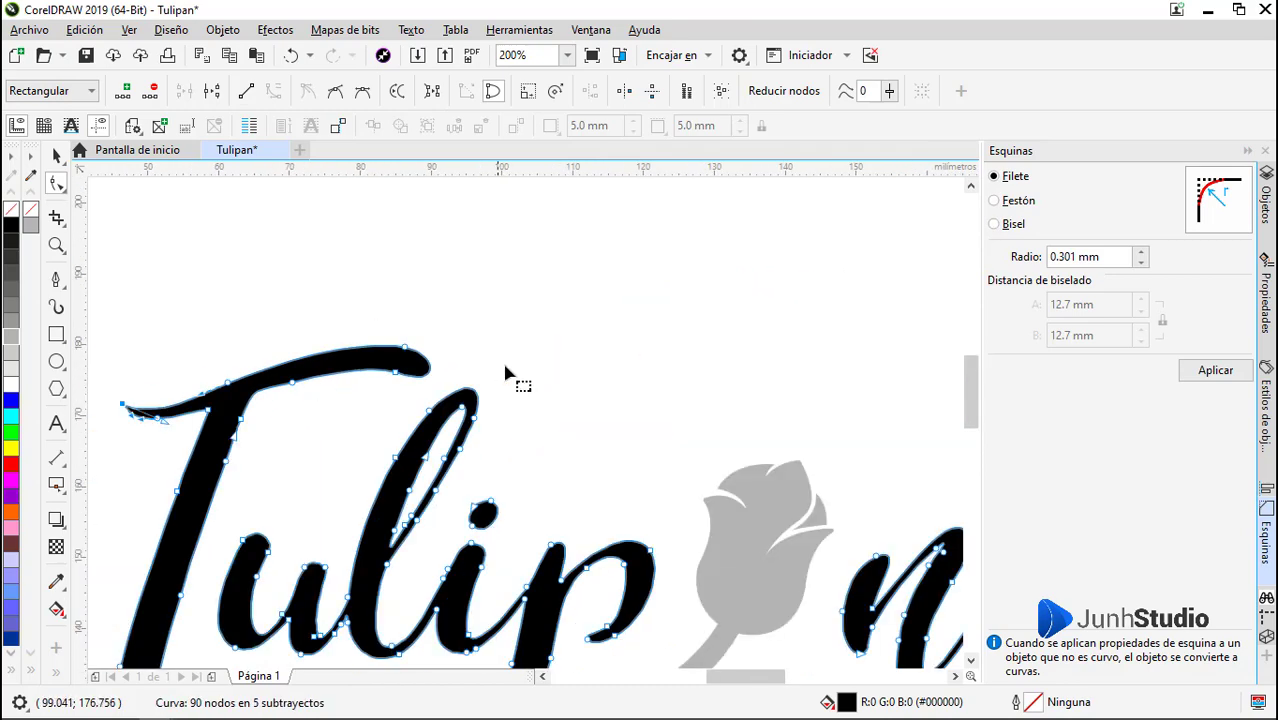
# Raise the right end of the T's crossbar and extend its left tip outward into an upward-curving point
pyautogui.moveTo(493, 316); pyautogui.dragTo(503, 353)
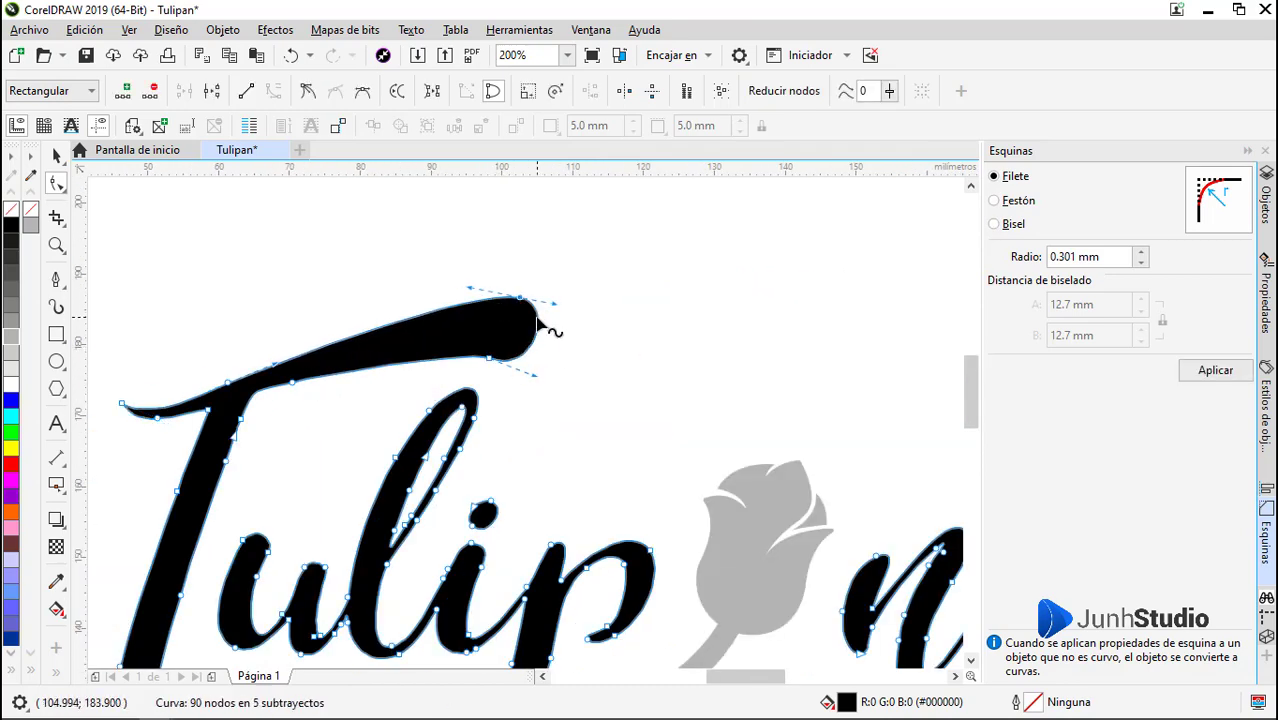
pyautogui.scroll(-1, 530, 368)
pyautogui.scroll(2, 240, 380)
pyautogui.click(228, 371)
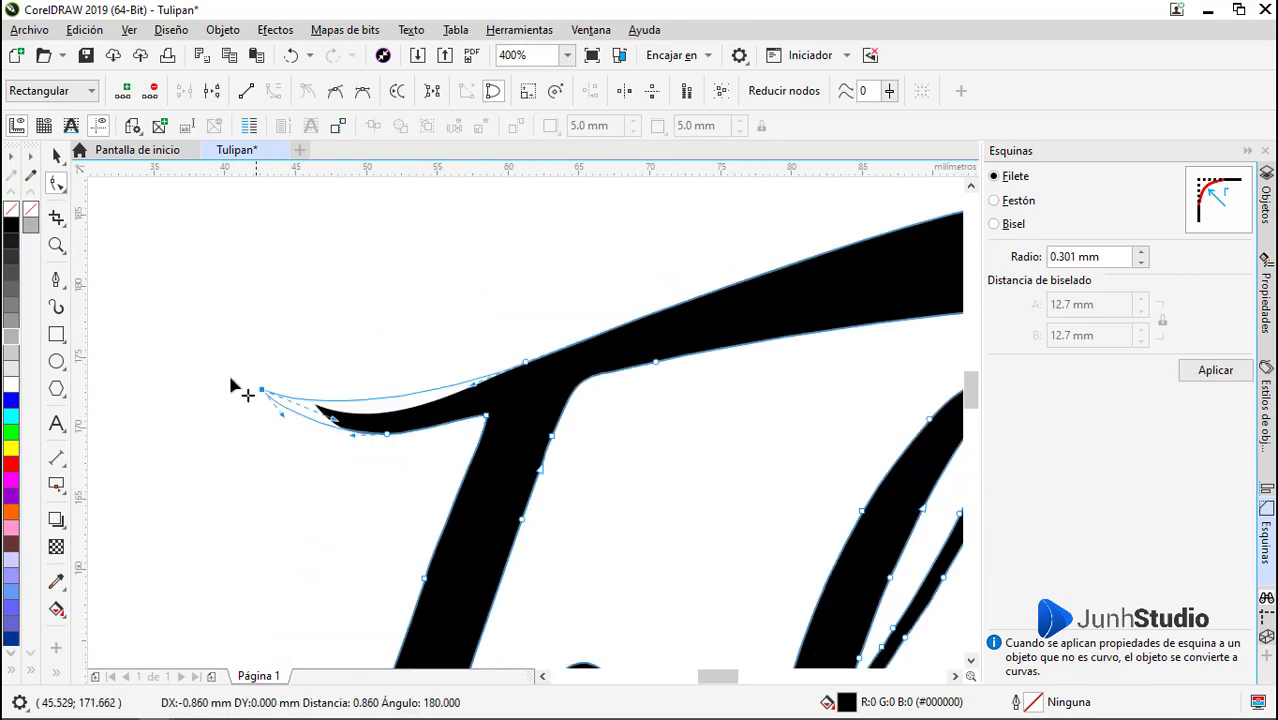
pyautogui.moveTo(515, 367); pyautogui.dragTo(468, 375)
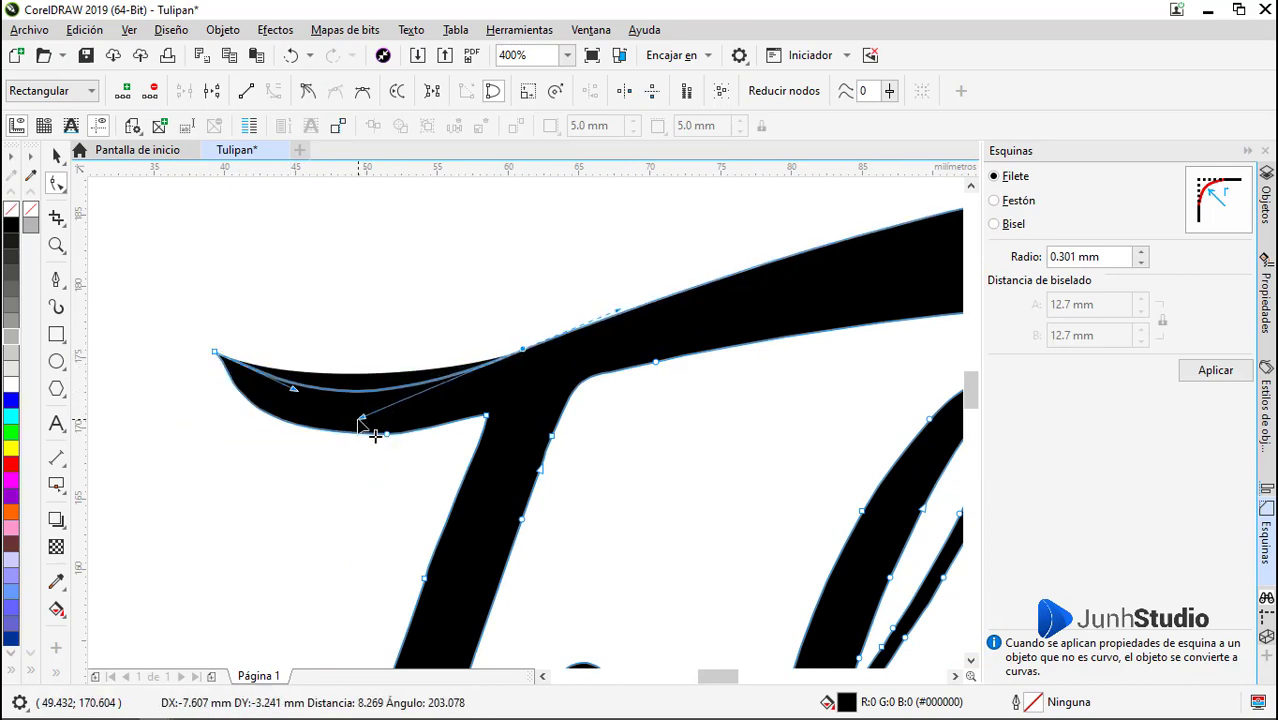
pyautogui.scroll(-1, 264, 424)
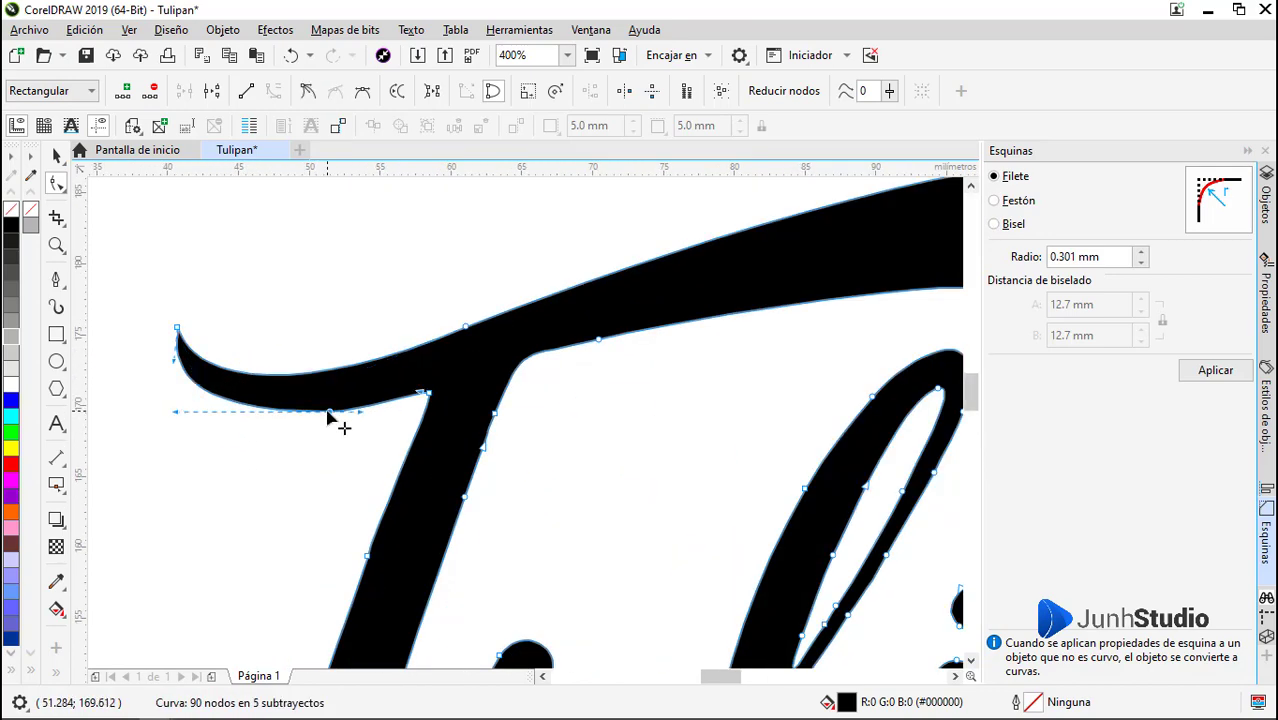
pyautogui.scroll(-1, 331, 417)
# Pull the right end of the T's crossbar down beside the l to form a pointed hook with a curved inner edge
pyautogui.scroll(1, 450, 398)
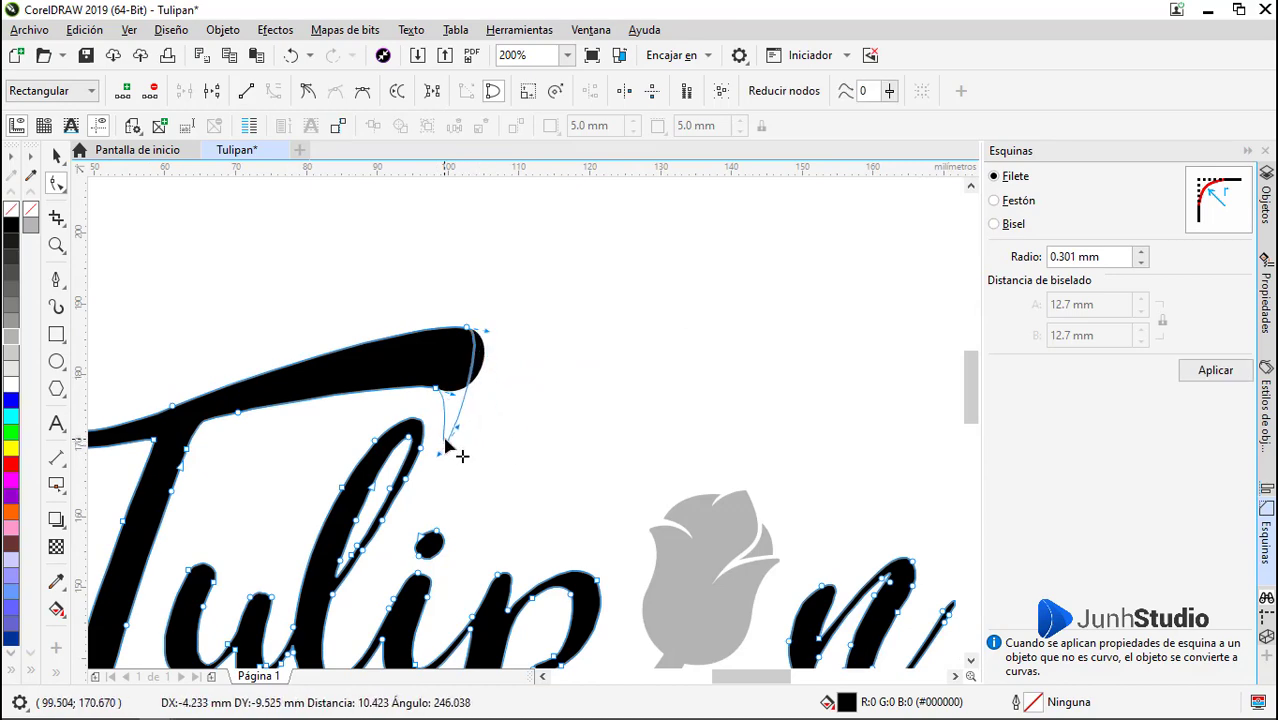
pyautogui.moveTo(498, 408); pyautogui.dragTo(496, 406)
pyautogui.scroll(1, 415, 378)
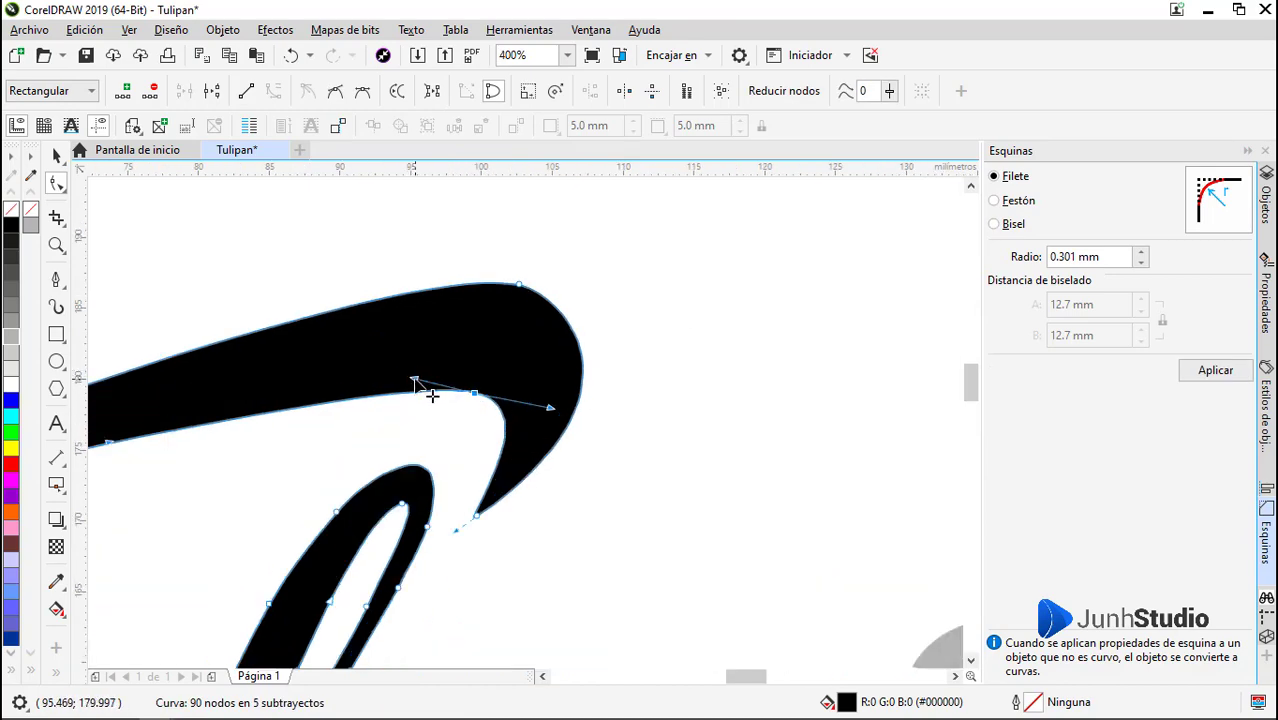
pyautogui.scroll(-1, 438, 385)
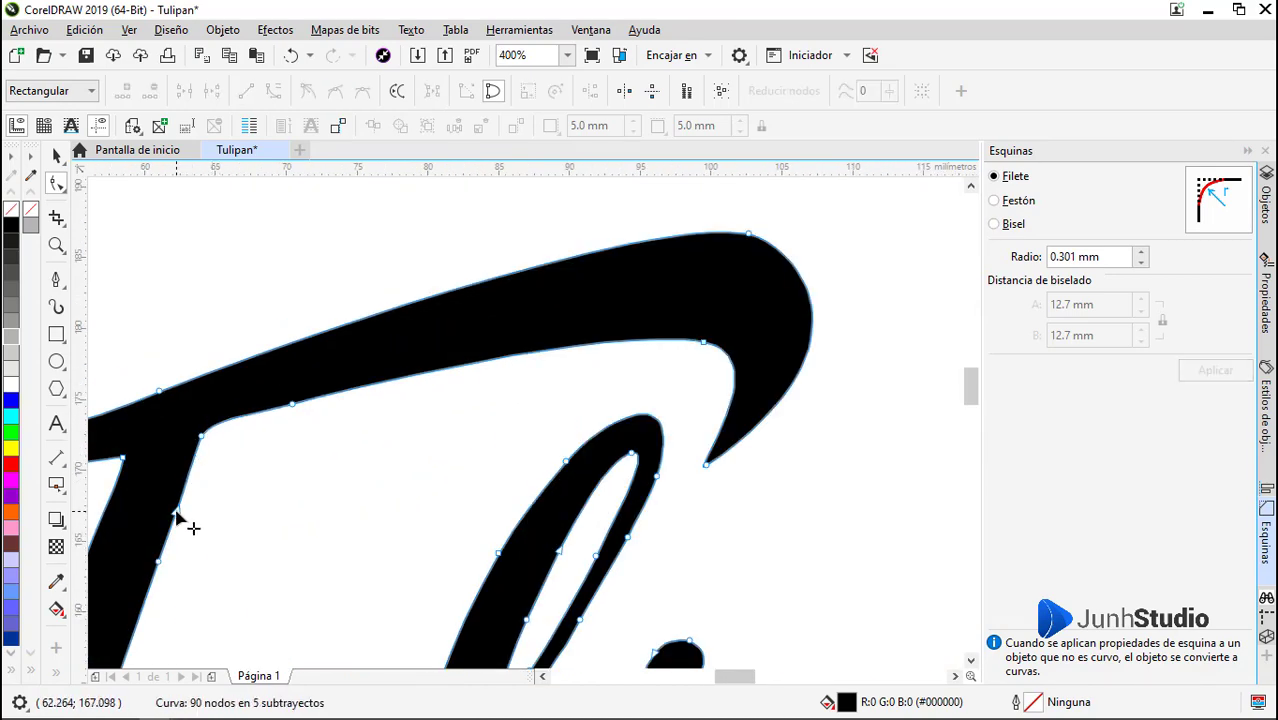
# Delete the surplus nodes along the underside of the T's crossbar and where it joins the letter's stem
pyautogui.scroll(1, 263, 380)
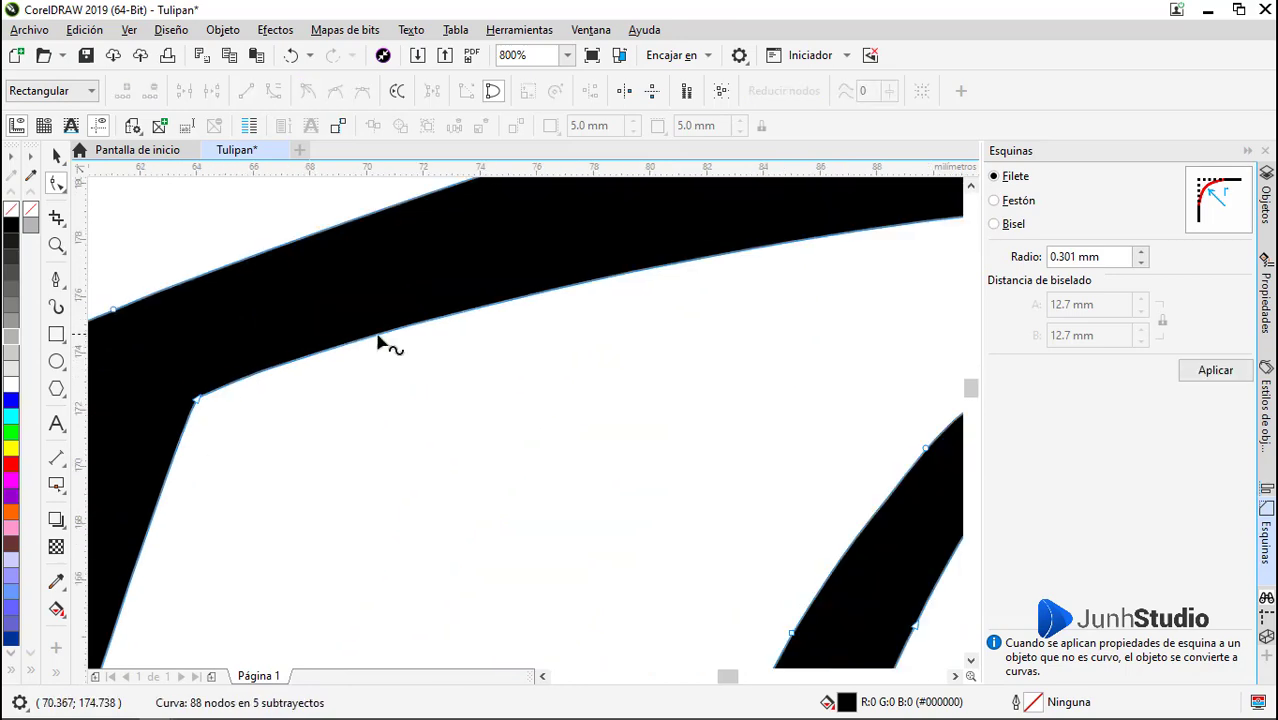
pyautogui.scroll(-2, 378, 343)
pyautogui.scroll(-1, 362, 385)
pyautogui.press('space')
pyautogui.click(205, 475)
pyautogui.scroll(-1, 242, 445)
pyautogui.scroll(1, 352, 396)
pyautogui.click(353, 396)
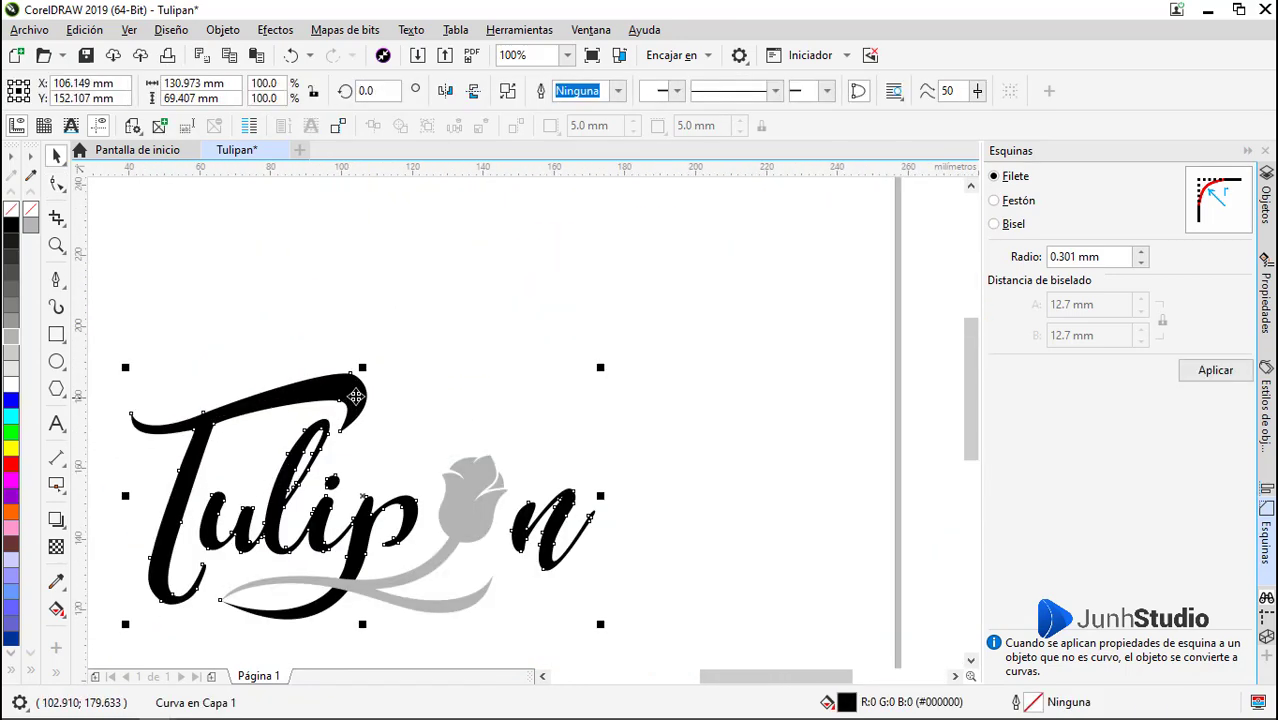
# Adjust the handles on the outer edge of the T's hook to give it a smoother, rounder curve
pyautogui.press('space')
pyautogui.scroll(3, 353, 370)
pyautogui.moveTo(527, 412); pyautogui.dragTo(478, 403)
pyautogui.scroll(-1, 422, 406)
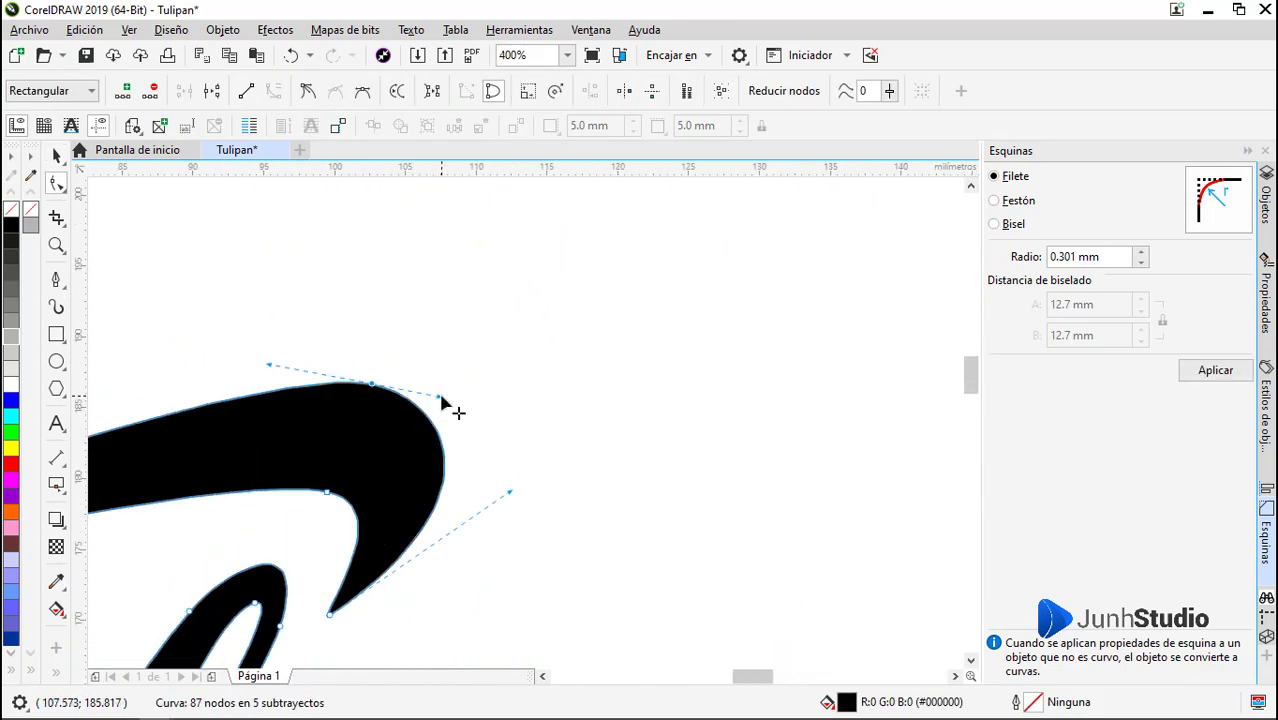
pyautogui.scroll(-3, 360, 402)
pyautogui.press('space')
pyautogui.click(384, 486)
# Place a copy of the black lettering above the original and apply a vertical black-to-white gradient to the lower lettering
pyautogui.scroll(1, 408, 474)
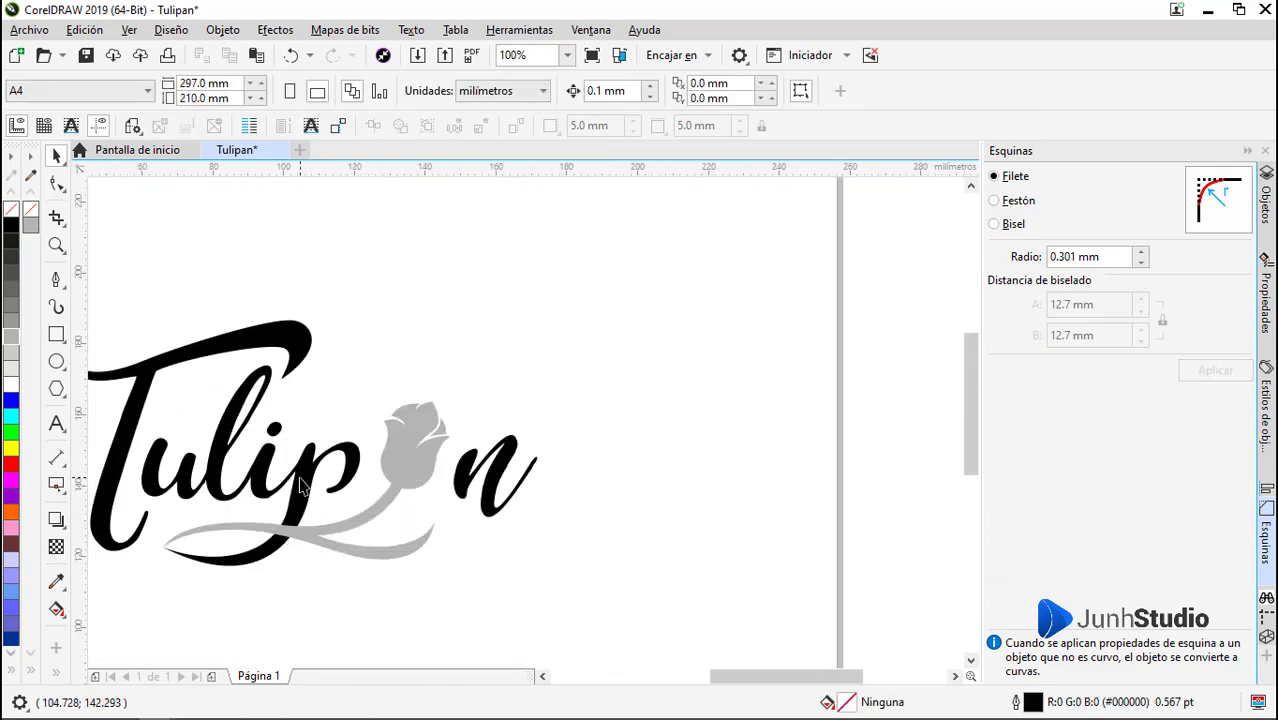
pyautogui.click(298, 480)
pyautogui.scroll(-1, 298, 480)
pyautogui.moveTo(298, 476); pyautogui.dragTo(298, 310)
pyautogui.click(290, 446)
pyautogui.scroll(1, 249, 436)
pyautogui.click(57, 609)
pyautogui.moveTo(322, 537); pyautogui.dragTo(322, 361)
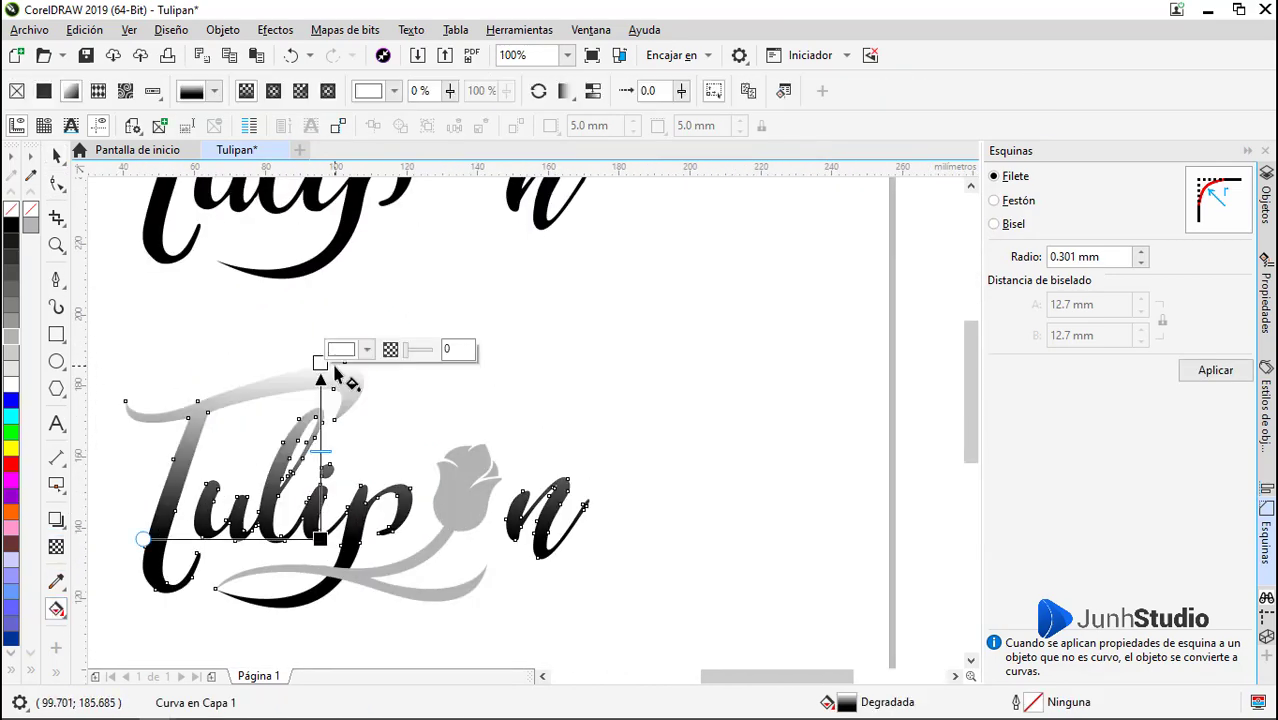
# Add a page-sized background rectangle and fill it with dark navy blue #092036
pyautogui.scroll(-1, 342, 372)
pyautogui.doubleClick(58, 336)
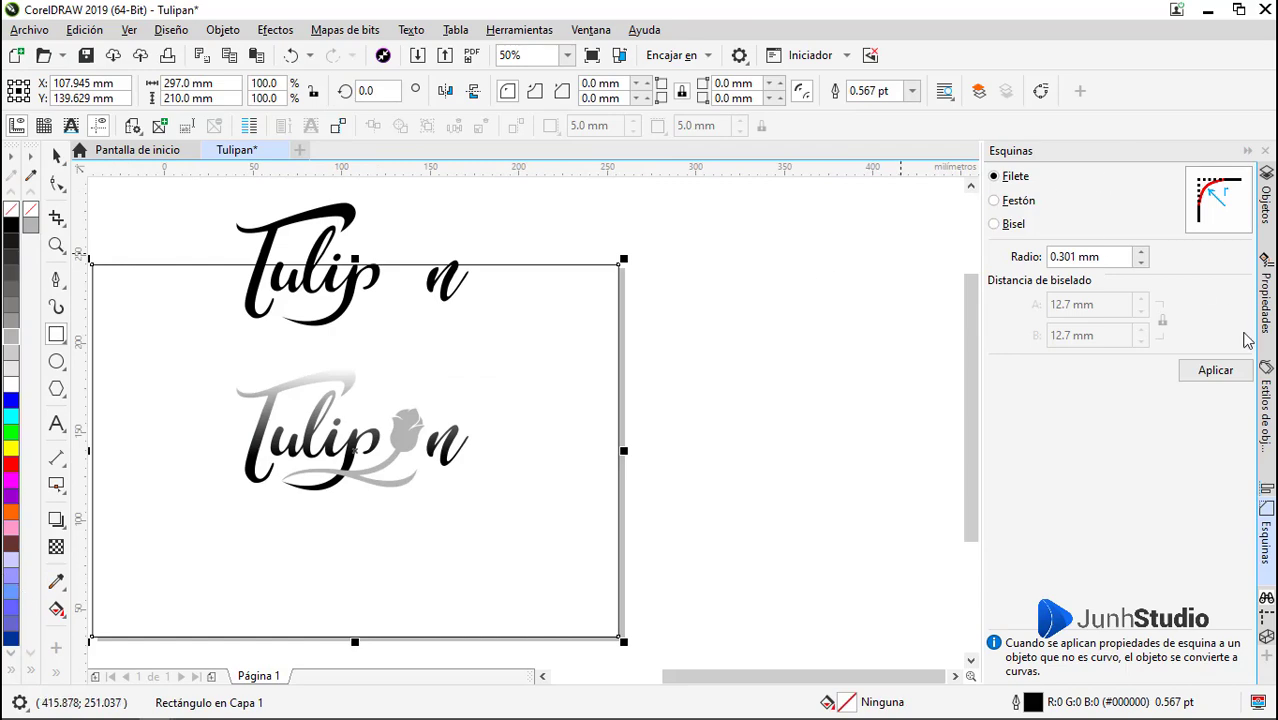
pyautogui.click(1265, 300)
pyautogui.click(1025, 226)
pyautogui.click(1087, 408)
pyautogui.click(1065, 453)
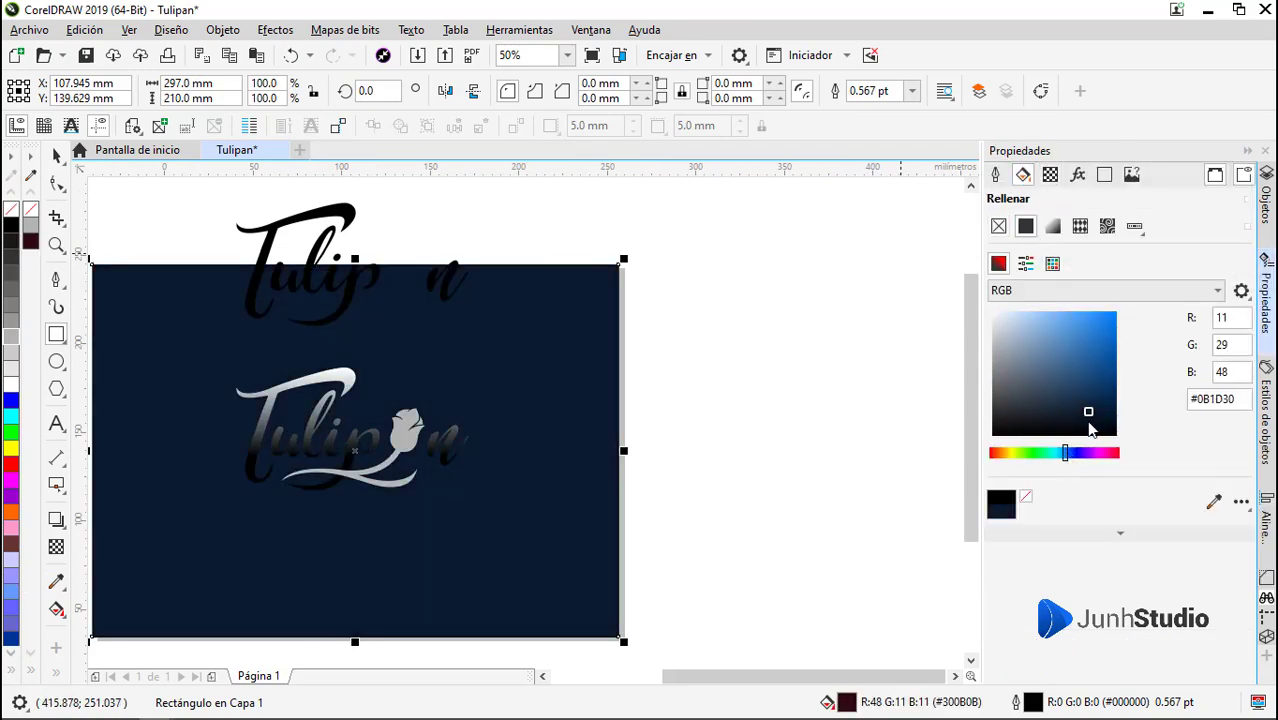
# Draw an ellipse about 291 by 272 mm over the page and fill it with blue #0056B8 without an outline
pyautogui.click(57, 362)
pyautogui.scroll(-1, 376, 363)
pyautogui.moveTo(251, 291); pyautogui.dragTo(510, 534)
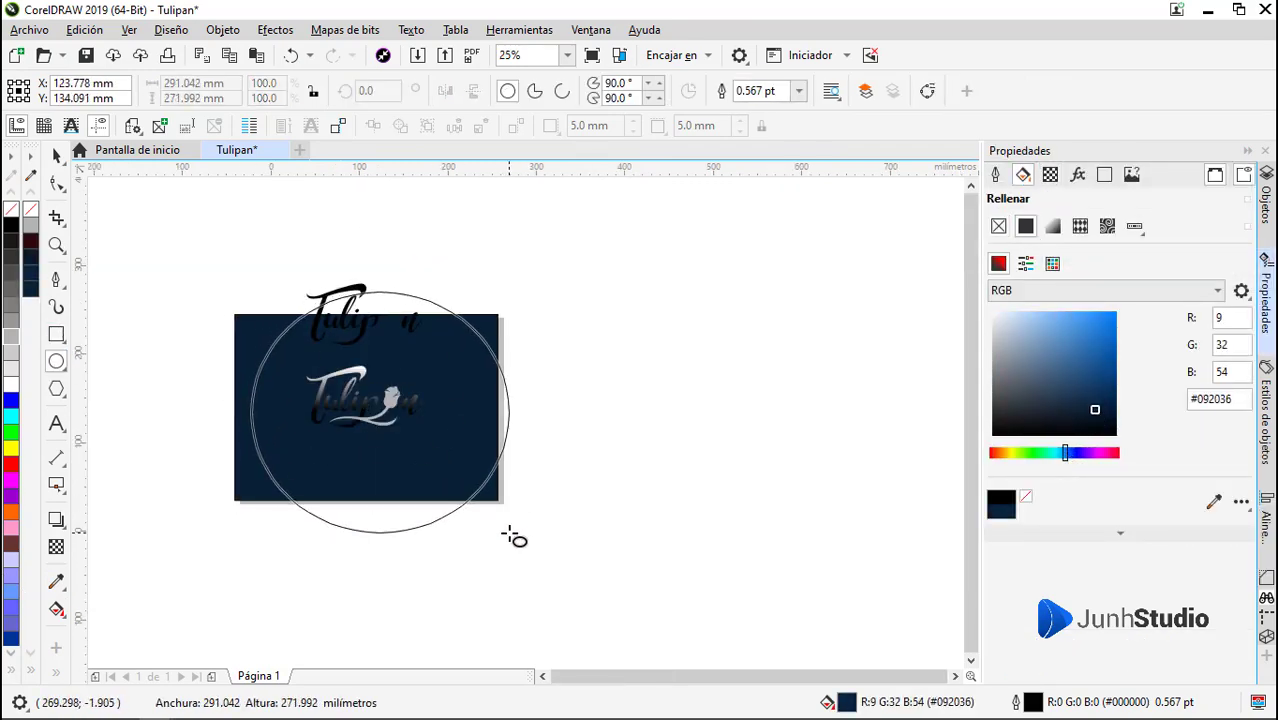
pyautogui.scroll(1, 426, 427)
pyautogui.click(1025, 227)
pyautogui.click(1116, 377)
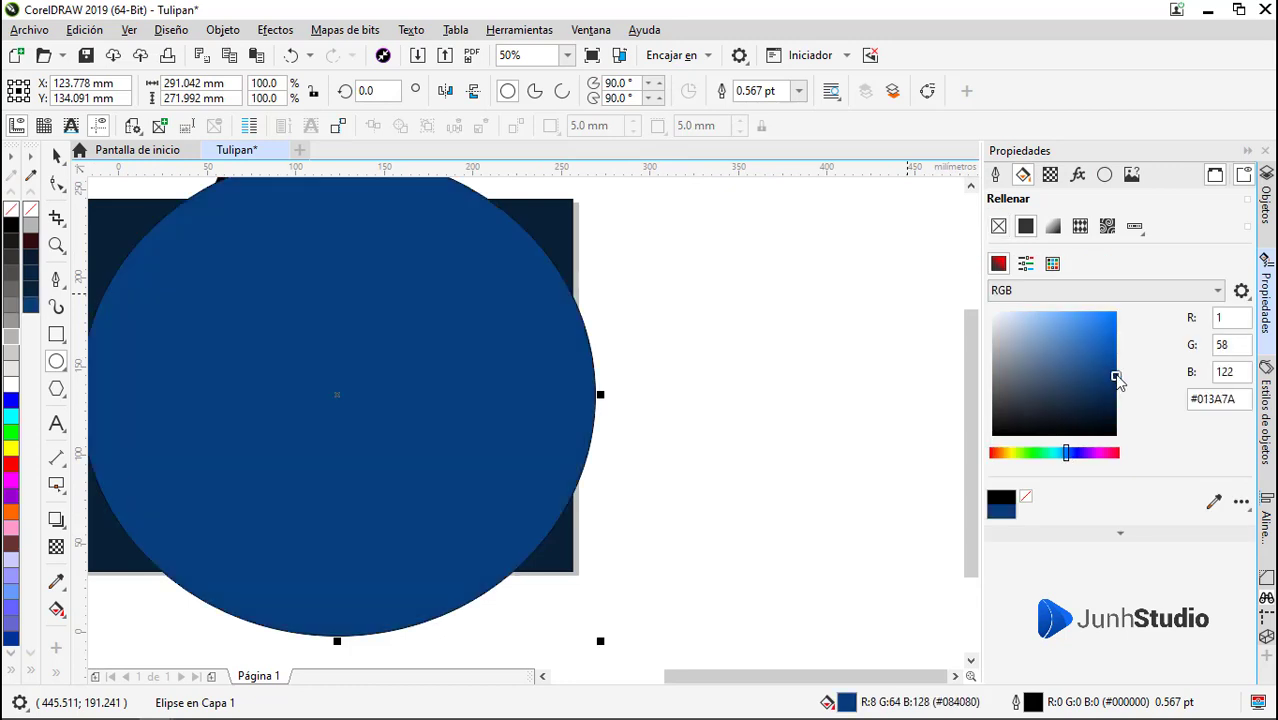
pyautogui.moveTo(1114, 344); pyautogui.dragTo(1118, 346)
pyautogui.rightClick(31, 209)
# Apply a gradient transparency to the blue ellipse and change its type to elliptical
pyautogui.click(57, 547)
pyautogui.moveTo(340, 401); pyautogui.dragTo(340, 188)
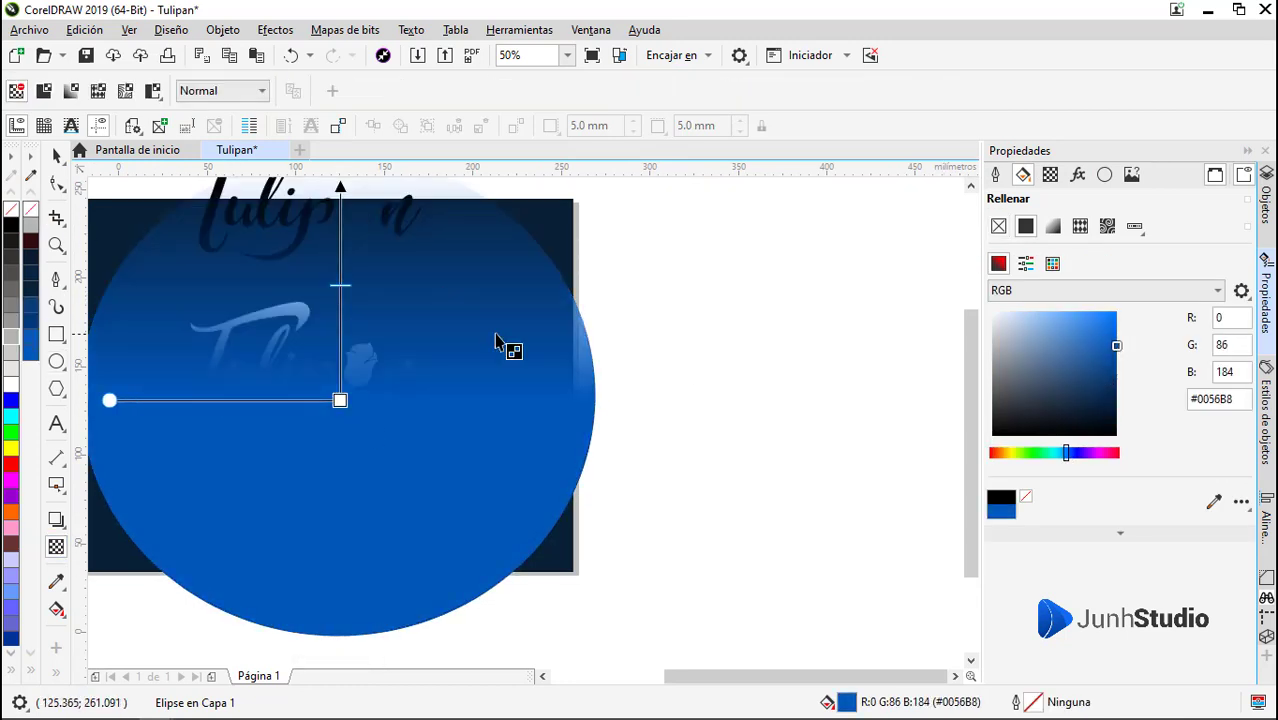
pyautogui.click(1053, 226)
pyautogui.click(1060, 477)
pyautogui.click(1025, 515)
pyautogui.click(1025, 227)
pyautogui.click(1051, 176)
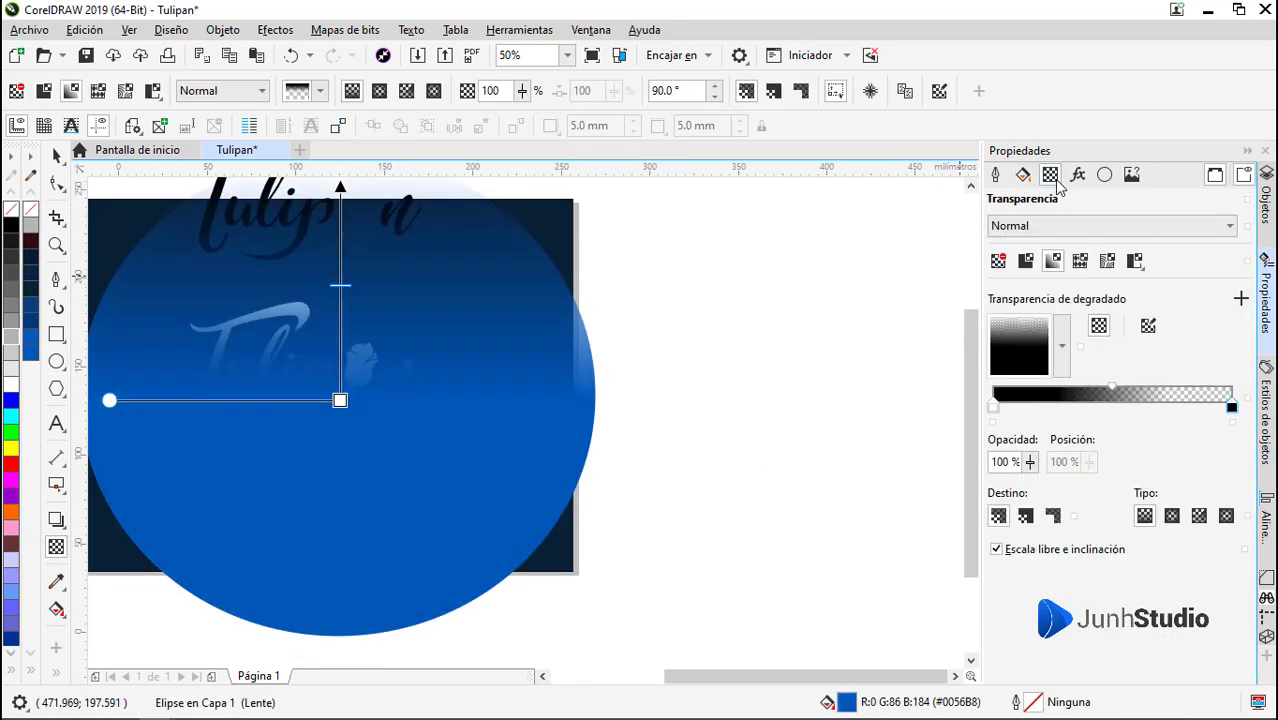
pyautogui.click(1172, 516)
pyautogui.moveTo(340, 286); pyautogui.dragTo(340, 400)
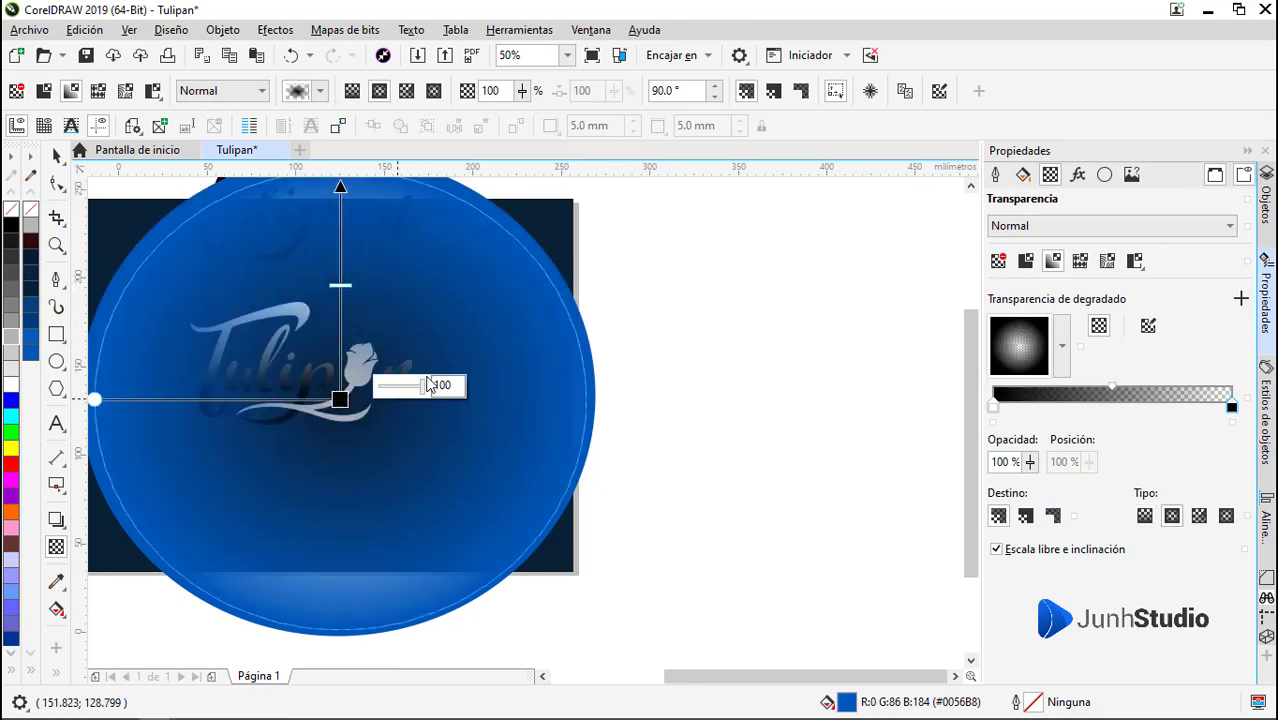
# Set the ellipse's gradient transparency to 0 at the centre and 100 at the outer edge
pyautogui.moveTo(427, 385); pyautogui.dragTo(378, 386)
pyautogui.click(101, 397)
pyautogui.moveTo(268, 323); pyautogui.dragTo(305, 423)
pyautogui.click(377, 271)
pyautogui.moveTo(416, 258); pyautogui.dragTo(466, 259)
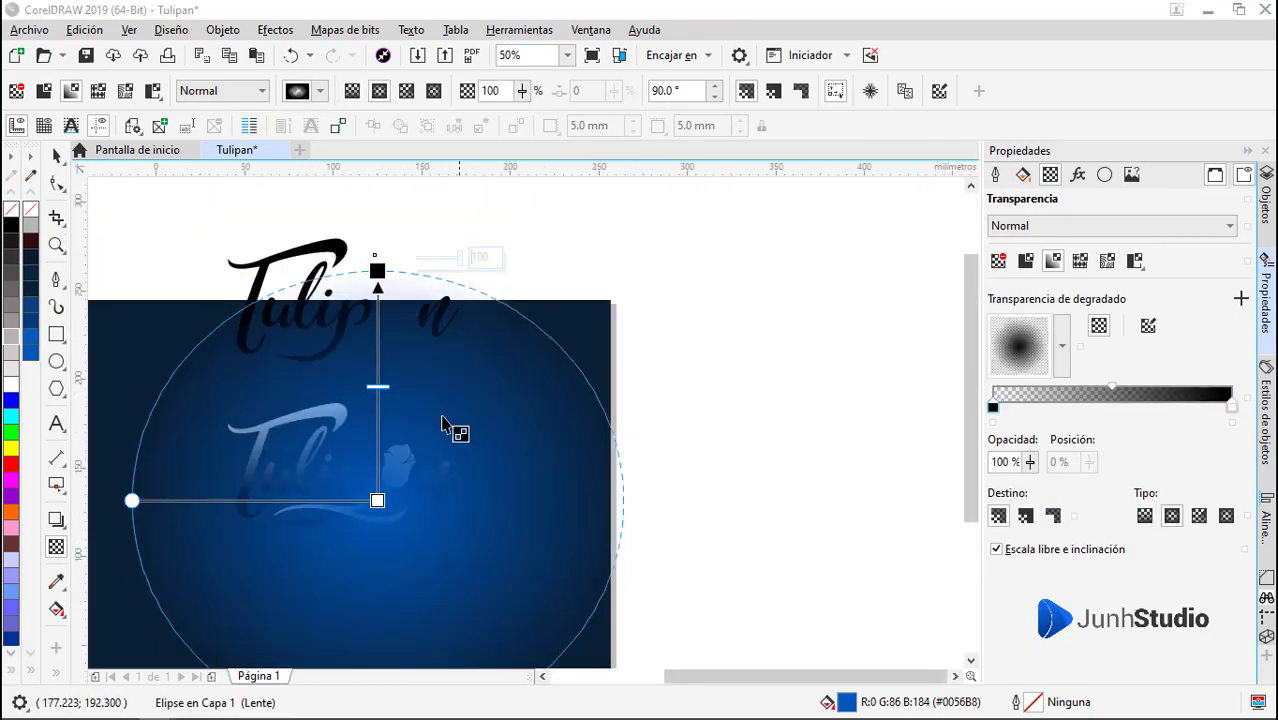
# Widen the ellipse to about 358 mm and clip it inside the dark background rectangle with PowerClip
pyautogui.click(56, 156)
pyautogui.scroll(-1, 317, 400)
pyautogui.moveTo(278, 399); pyautogui.dragTo(237, 401)
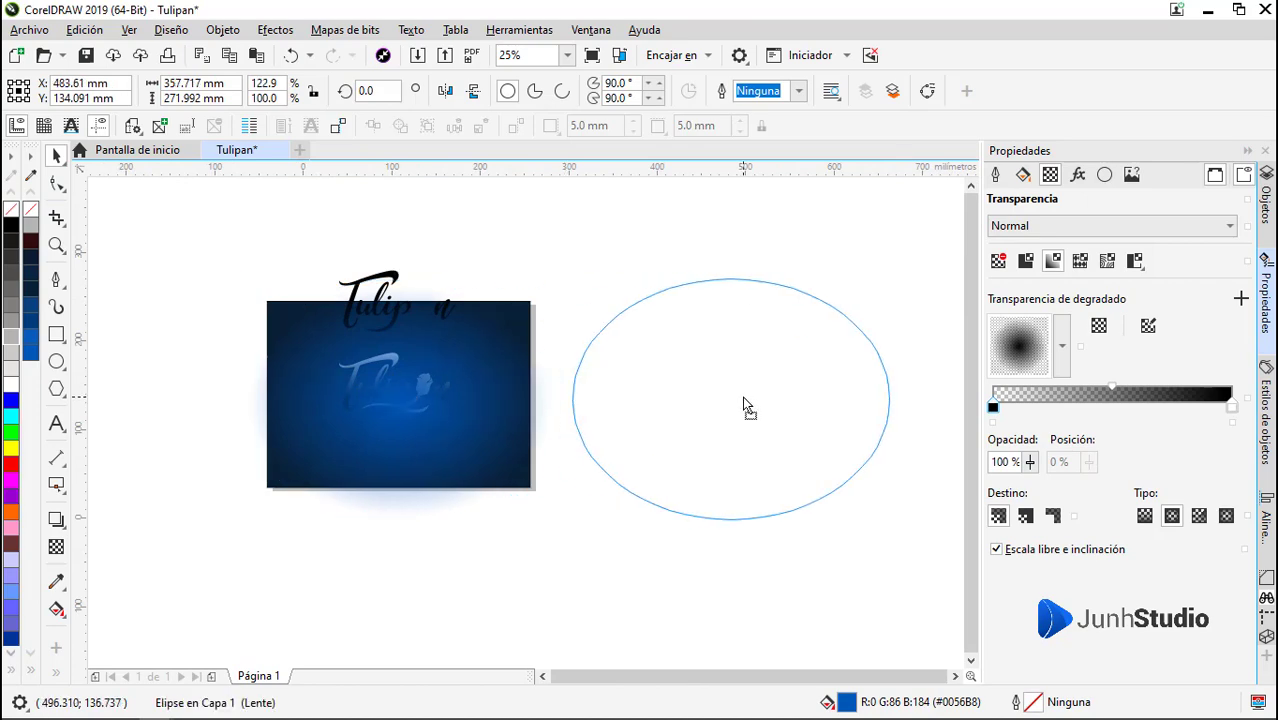
pyautogui.moveTo(742, 396); pyautogui.dragTo(743, 396)
pyautogui.rightClick(743, 396)
pyautogui.click(812, 205)
pyautogui.click(287, 381)
pyautogui.click(205, 420)
# Change the top colour of the lower lettering's gradient to yellow #FFFF00
pyautogui.scroll(2, 380, 386)
pyautogui.click(356, 381)
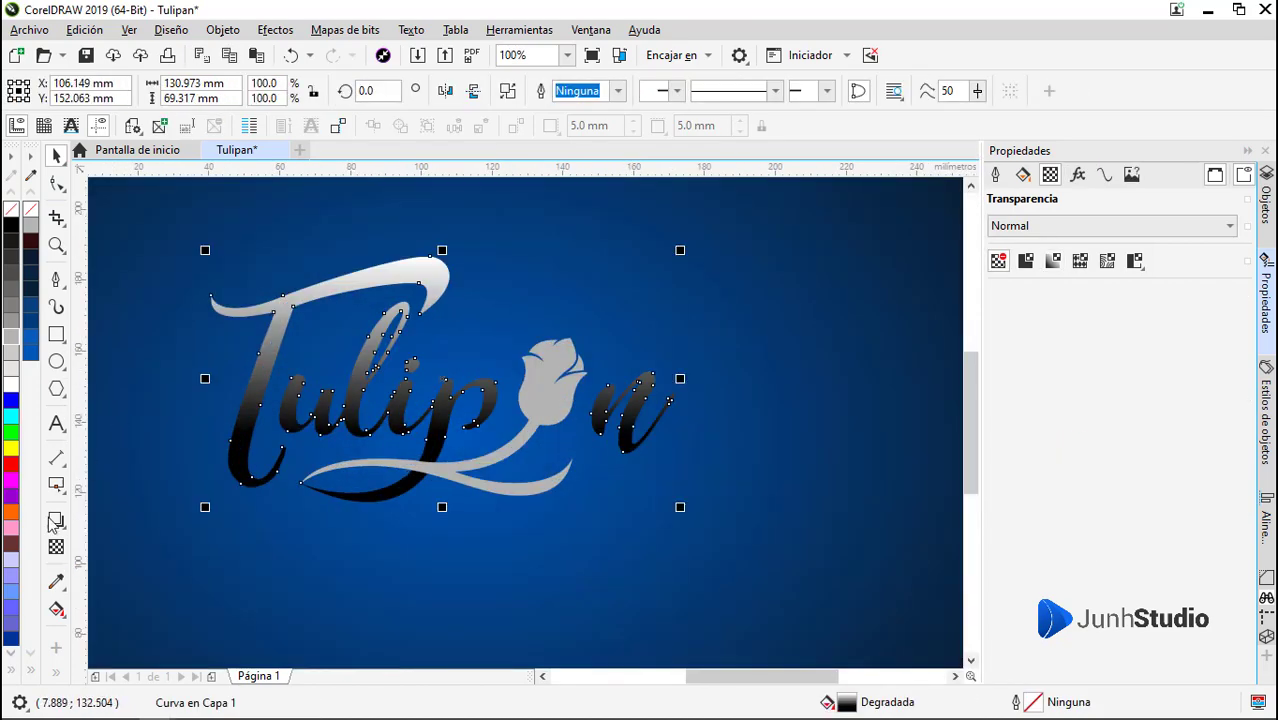
pyautogui.click(56, 609)
pyautogui.click(405, 257)
pyautogui.click(451, 243)
pyautogui.click(443, 472)
pyautogui.click(548, 327)
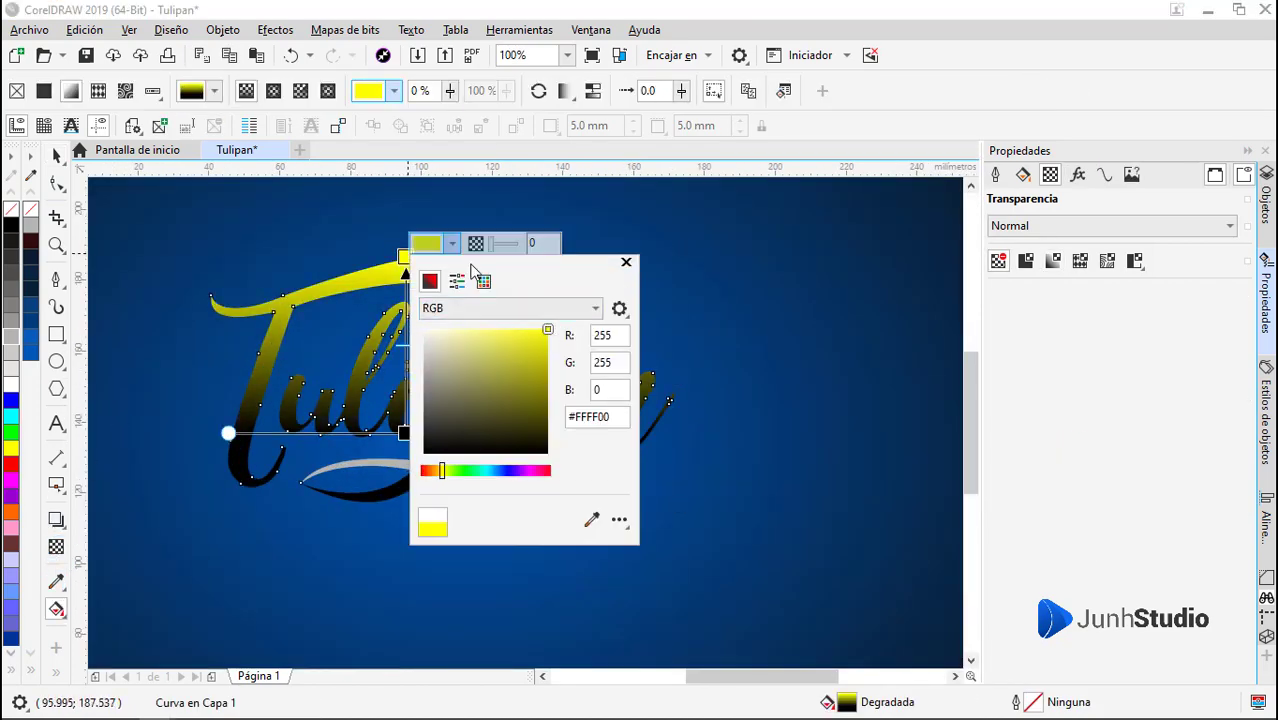
pyautogui.moveTo(467, 260); pyautogui.dragTo(714, 243)
# Extend the lettering's gradient to the base of the swash, add four intermediate colour stops and adjust their spacing
pyautogui.doubleClick(405, 311)
pyautogui.doubleClick(405, 352)
pyautogui.doubleClick(405, 386)
pyautogui.moveTo(405, 433); pyautogui.dragTo(405, 500)
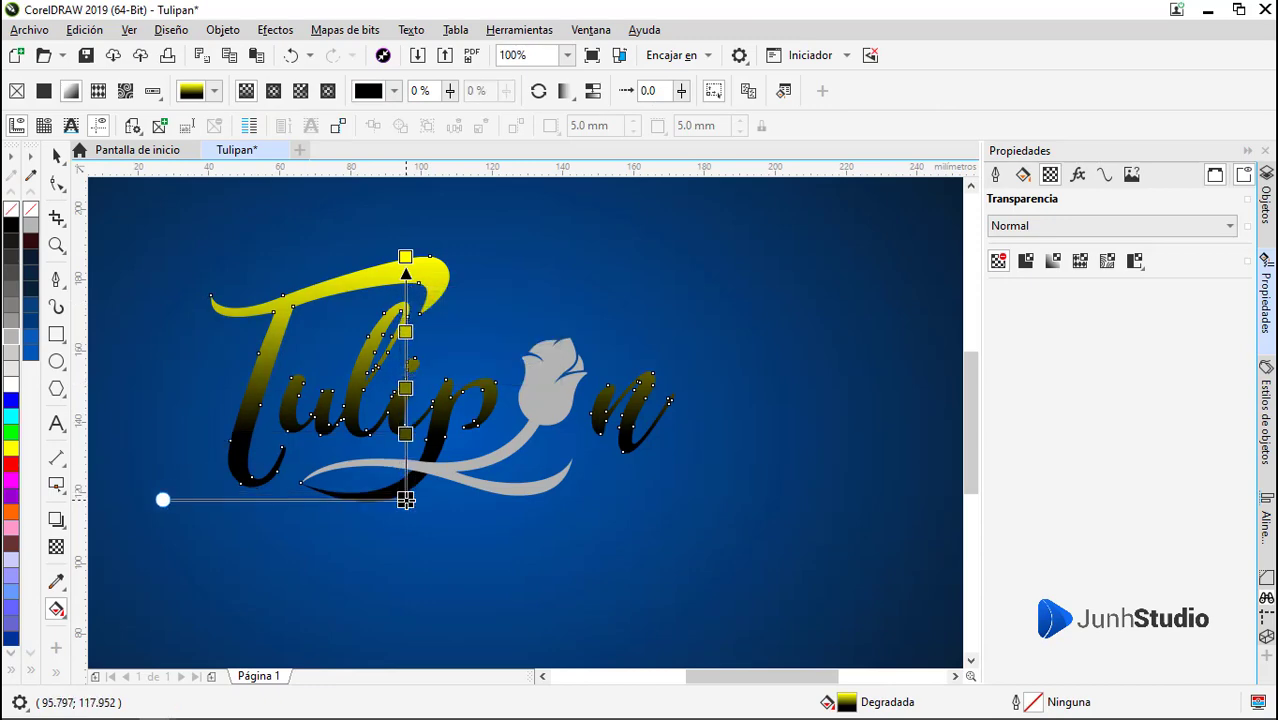
pyautogui.doubleClick(405, 473)
pyautogui.moveTo(405, 433); pyautogui.dragTo(405, 407)
pyautogui.moveTo(405, 388); pyautogui.dragTo(405, 365)
pyautogui.moveTo(404, 473); pyautogui.dragTo(408, 434)
# Recolour the lowest intermediate stop and the black end stop of the lettering's gradient to dark golden brown
pyautogui.click(451, 420)
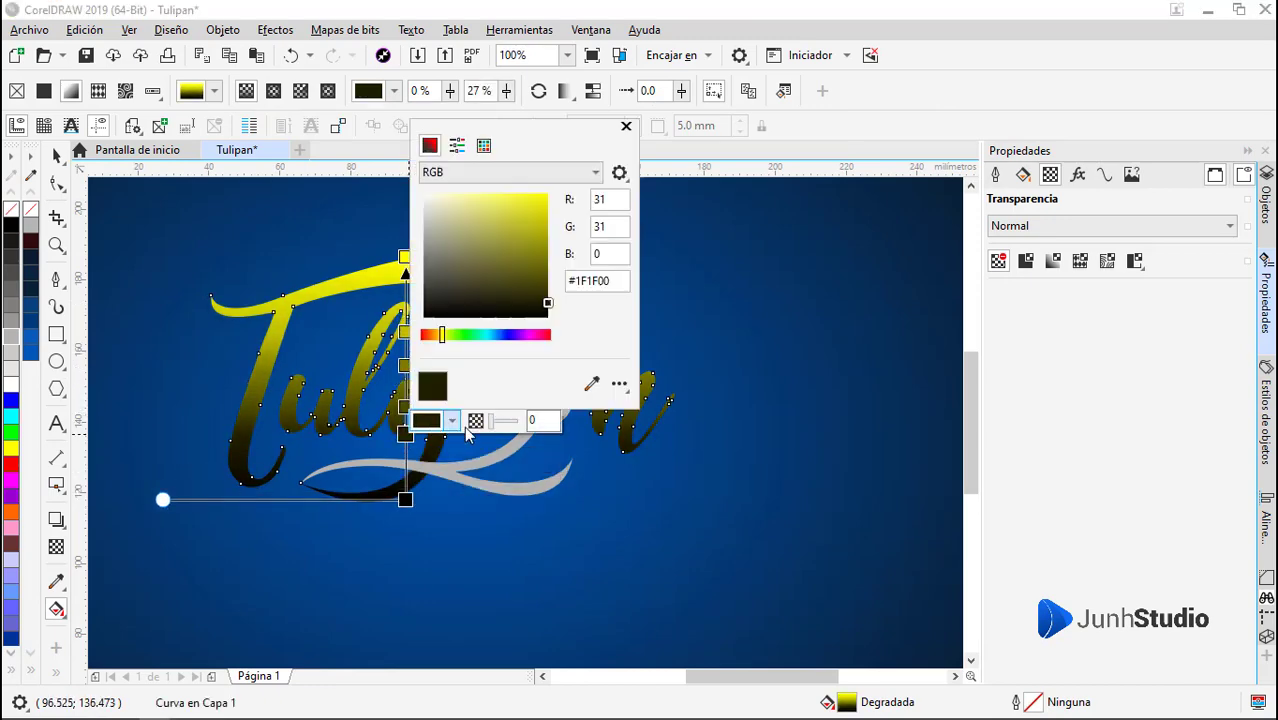
pyautogui.click(543, 261)
pyautogui.click(405, 500)
pyautogui.click(451, 486)
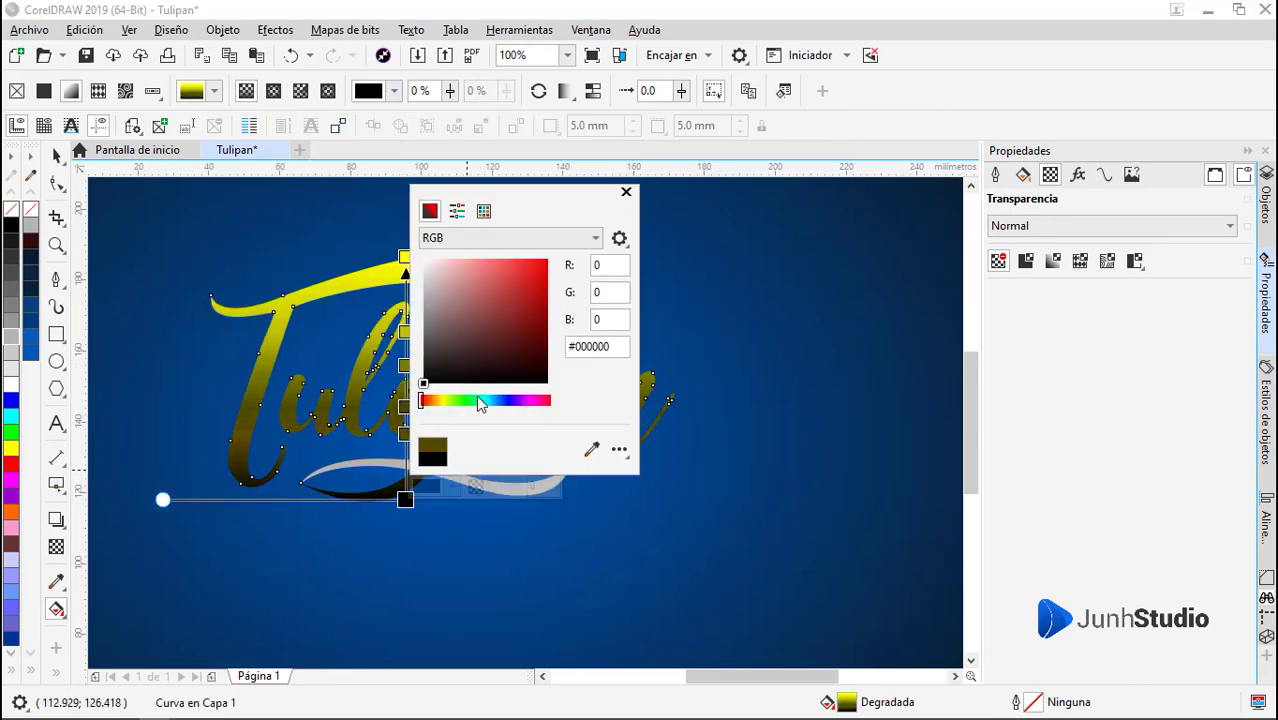
pyautogui.click(439, 401)
pyautogui.click(532, 340)
# Recolour the gradient's middle stops with orange at 69%, golden brown #826603 at 55% and dark brown at 38%
pyautogui.click(405, 332)
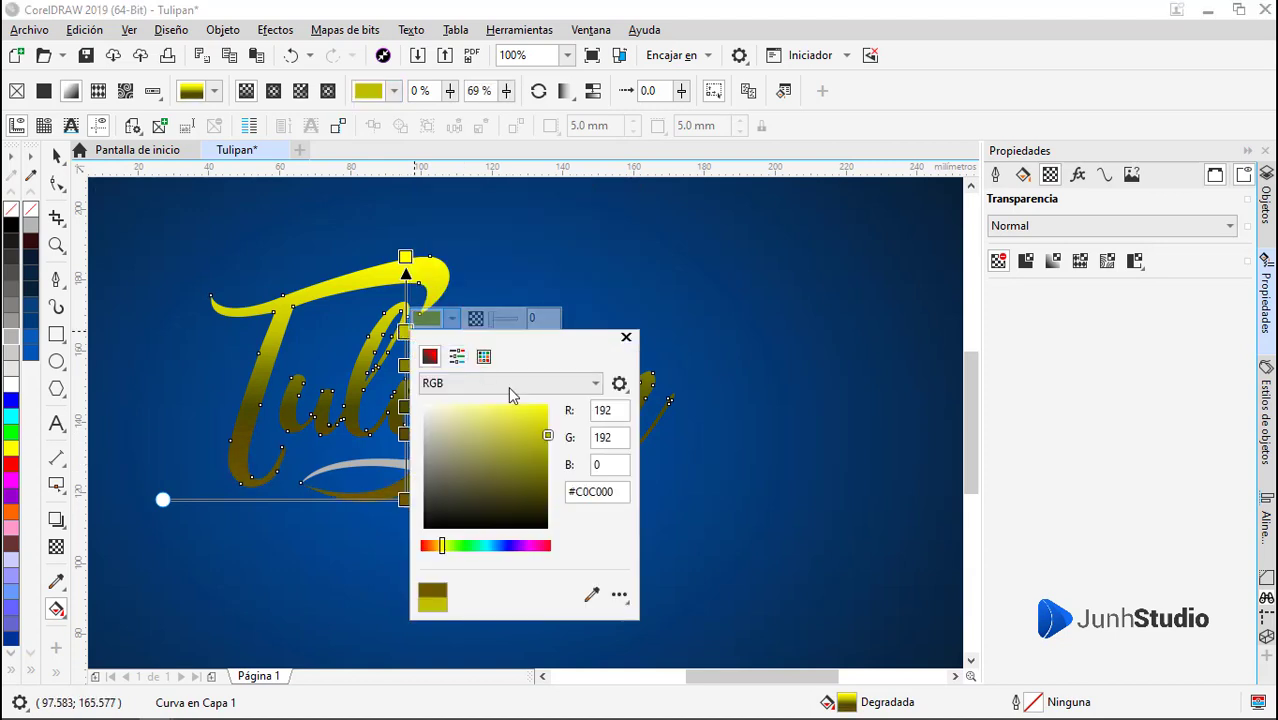
pyautogui.click(437, 546)
pyautogui.click(404, 365)
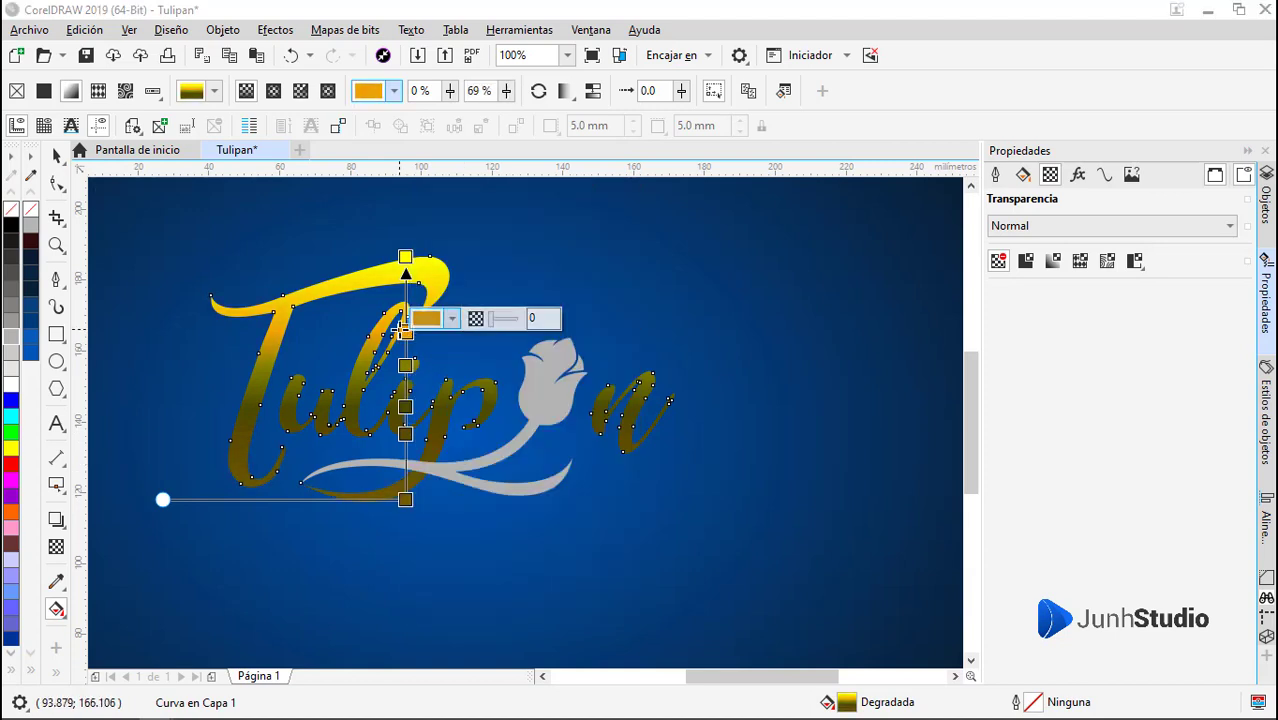
pyautogui.click(451, 352)
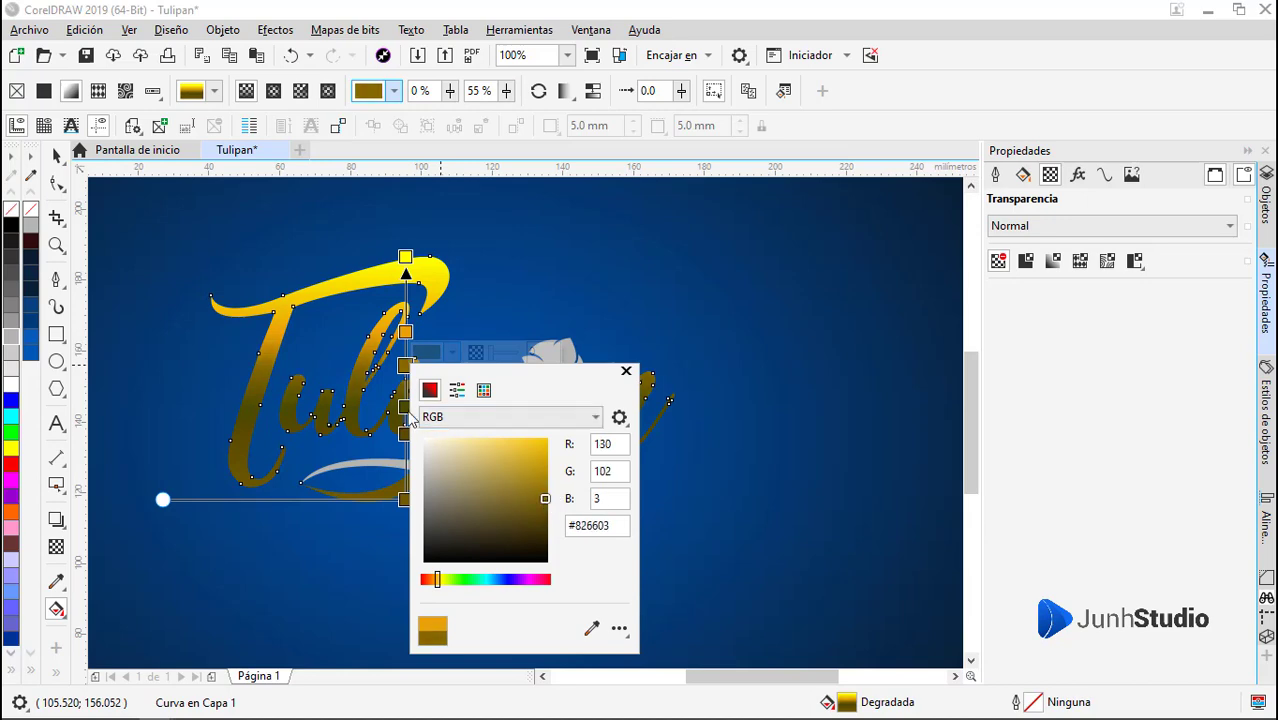
pyautogui.click(405, 407)
pyautogui.click(452, 395)
pyautogui.click(437, 621)
pyautogui.click(370, 386)
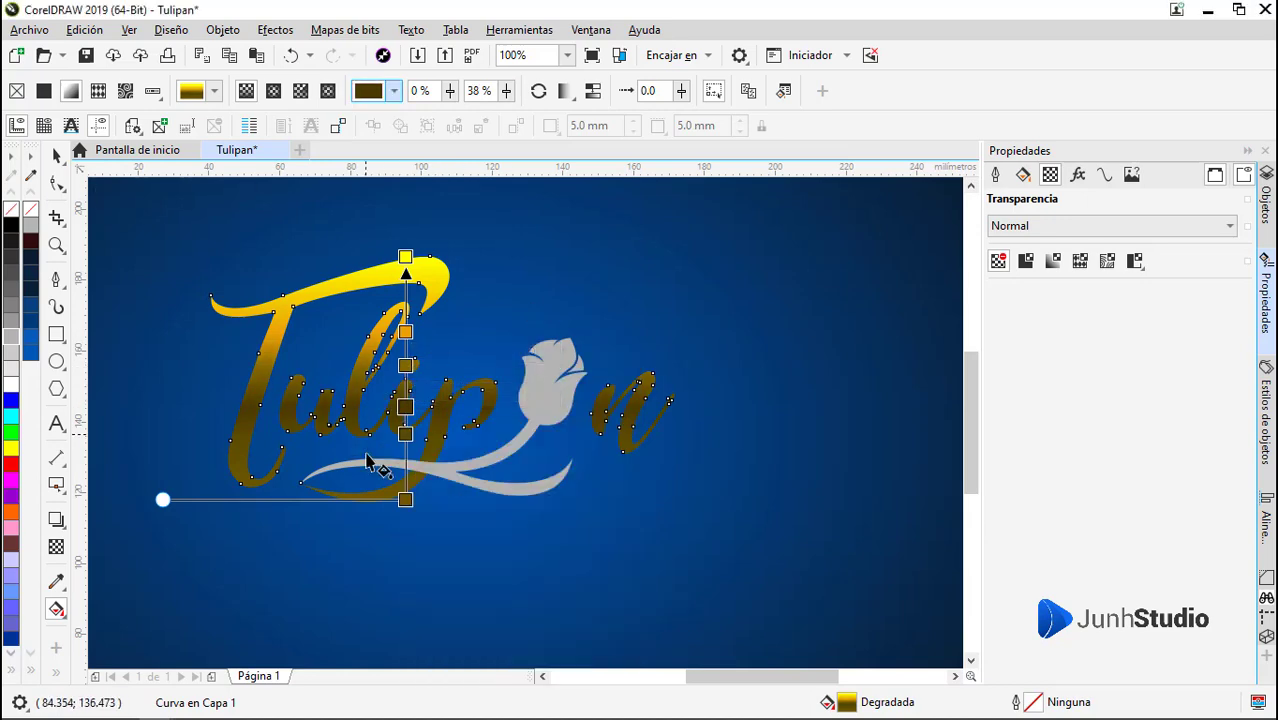
pyautogui.click(452, 421)
pyautogui.click(402, 422)
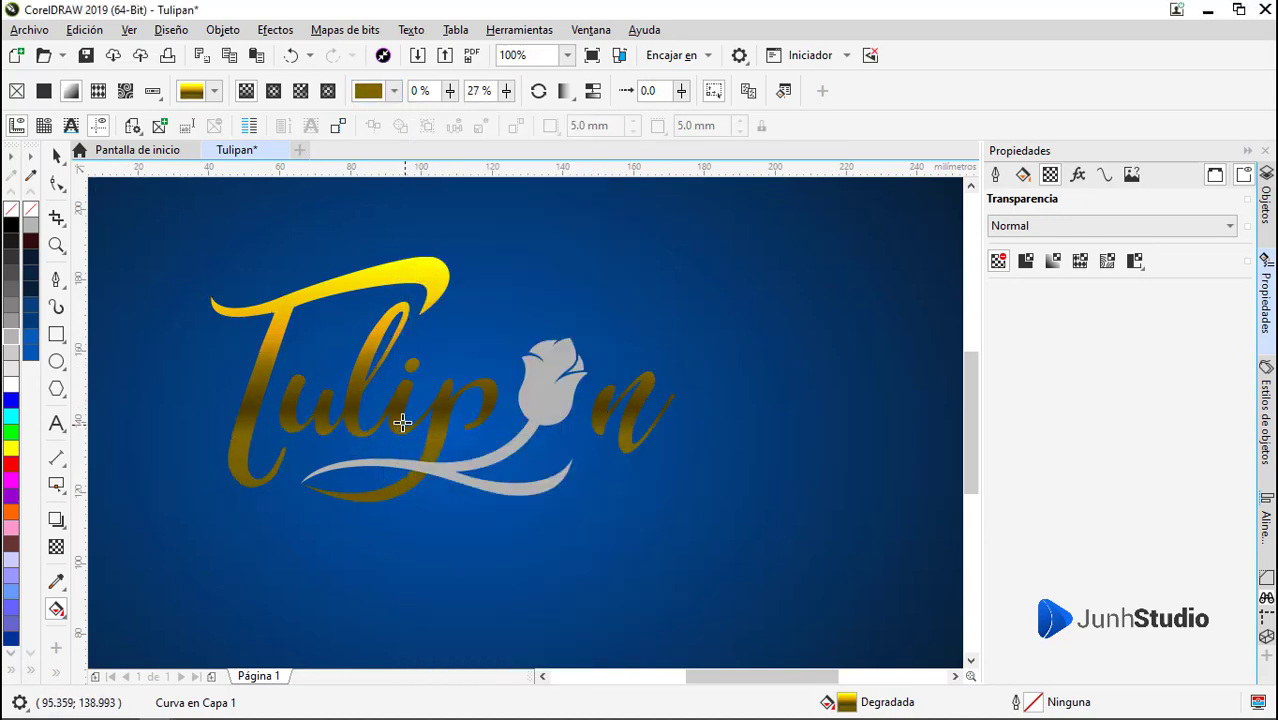
# Move the gradient's dark brown stop down to 33%, and undo the attempted shift of the end stop
pyautogui.scroll(1, 404, 409)
pyautogui.moveTo(405, 407); pyautogui.dragTo(405, 432)
pyautogui.scroll(-1, 403, 434)
pyautogui.scroll(-1, 403, 434)
pyautogui.scroll(1, 403, 431)
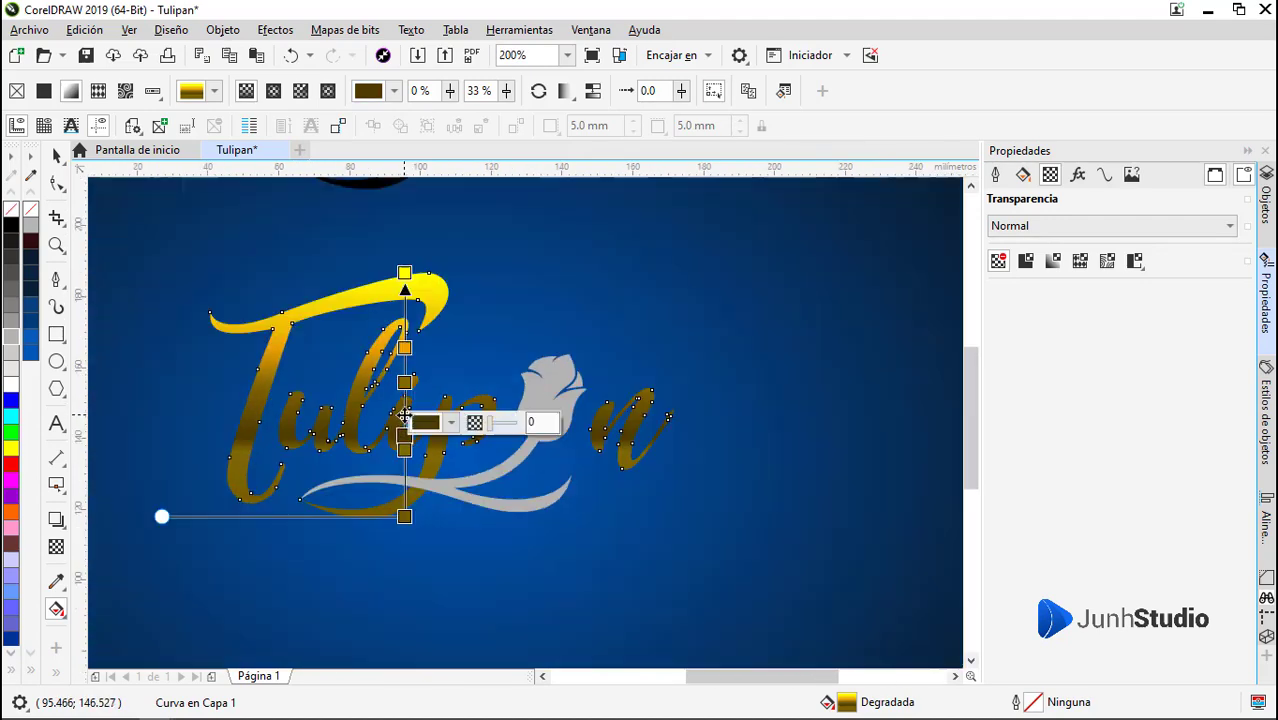
pyautogui.moveTo(404, 516); pyautogui.dragTo(404, 525)
pyautogui.hotkey('ctrl', 'z')
# Add a dark brown colour stop at 13% and lighten the gradient's end stop to a brighter gold
pyautogui.doubleClick(405, 485)
pyautogui.click(451, 472)
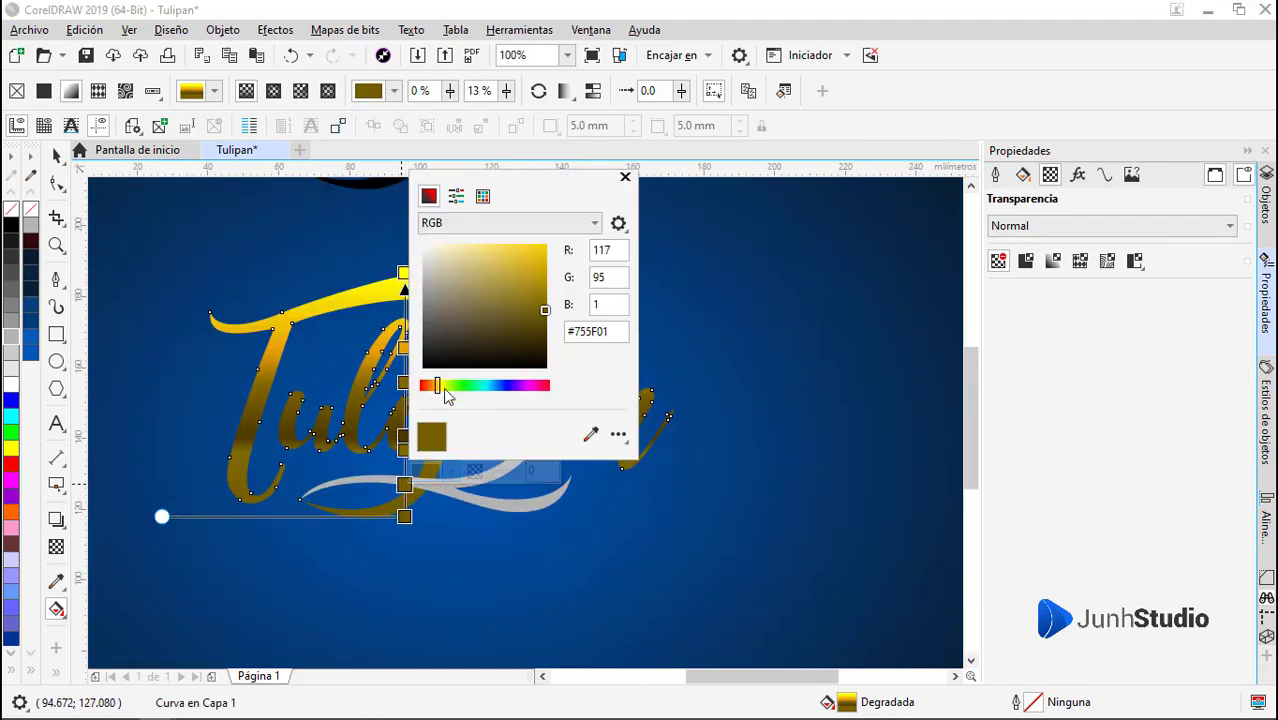
pyautogui.moveTo(446, 396); pyautogui.dragTo(443, 394)
pyautogui.click(404, 516)
pyautogui.click(404, 516)
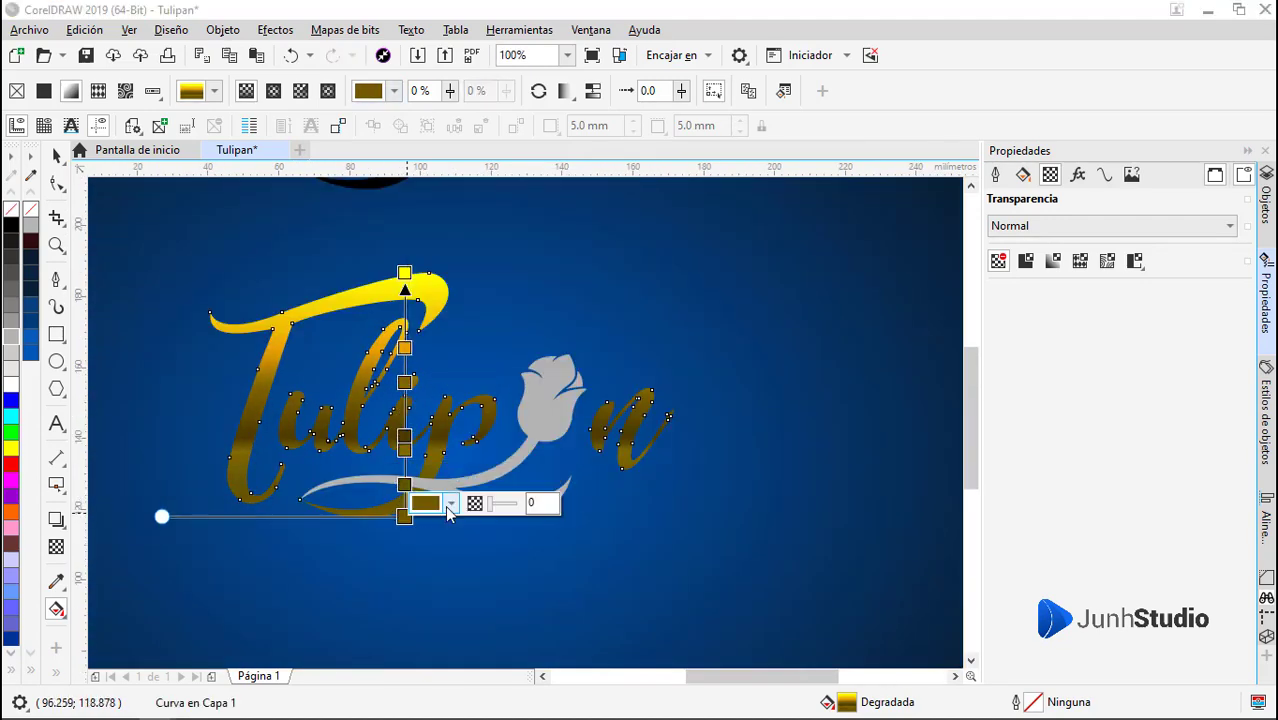
pyautogui.click(450, 504)
pyautogui.click(543, 330)
pyautogui.click(60, 154)
pyautogui.click(60, 154)
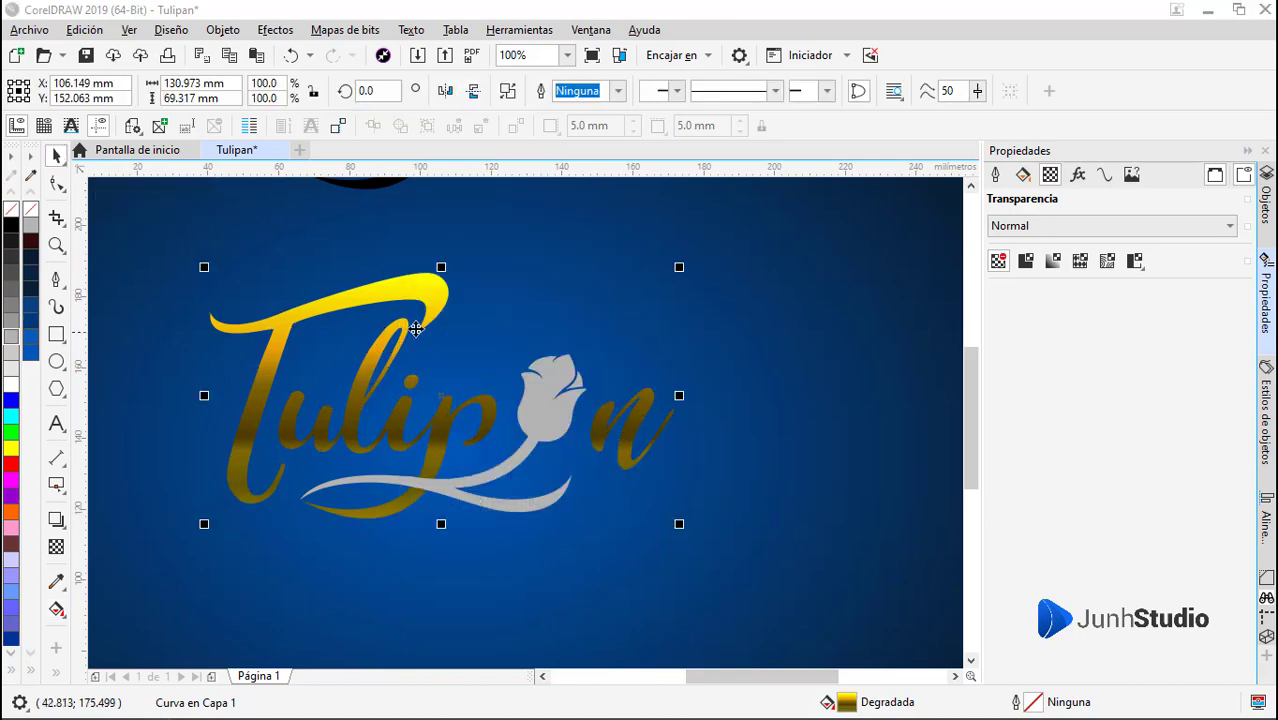
# Place a copy of the black lettering below the gold one and apply the Brillo pequeño shadow preset to it
pyautogui.scroll(-1, 373, 375)
pyautogui.click(388, 272)
pyautogui.moveTo(399, 265); pyautogui.dragTo(398, 506)
pyautogui.scroll(1, 398, 506)
pyautogui.click(57, 520)
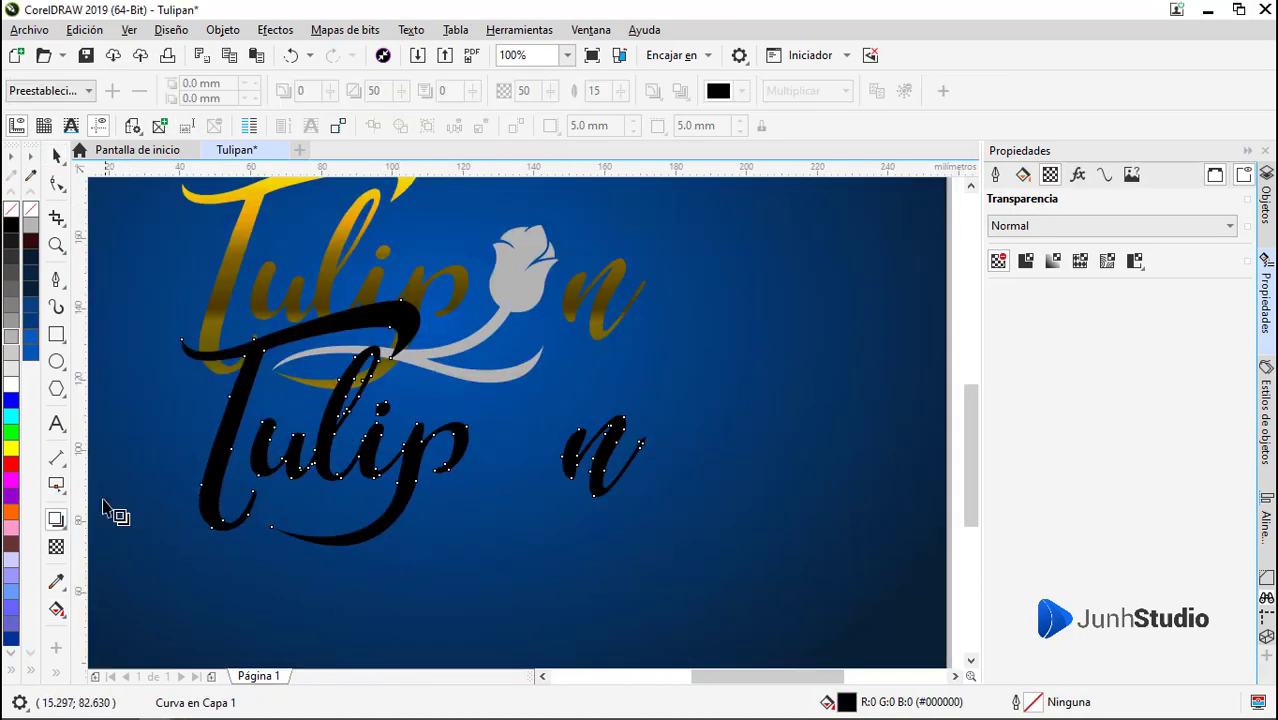
pyautogui.click(47, 90)
pyautogui.click(40, 194)
# Make the shadow black with feathering 9 and an offset of about -0.5 by -1.87 mm, and send it behind the gold lettering
pyautogui.click(741, 90)
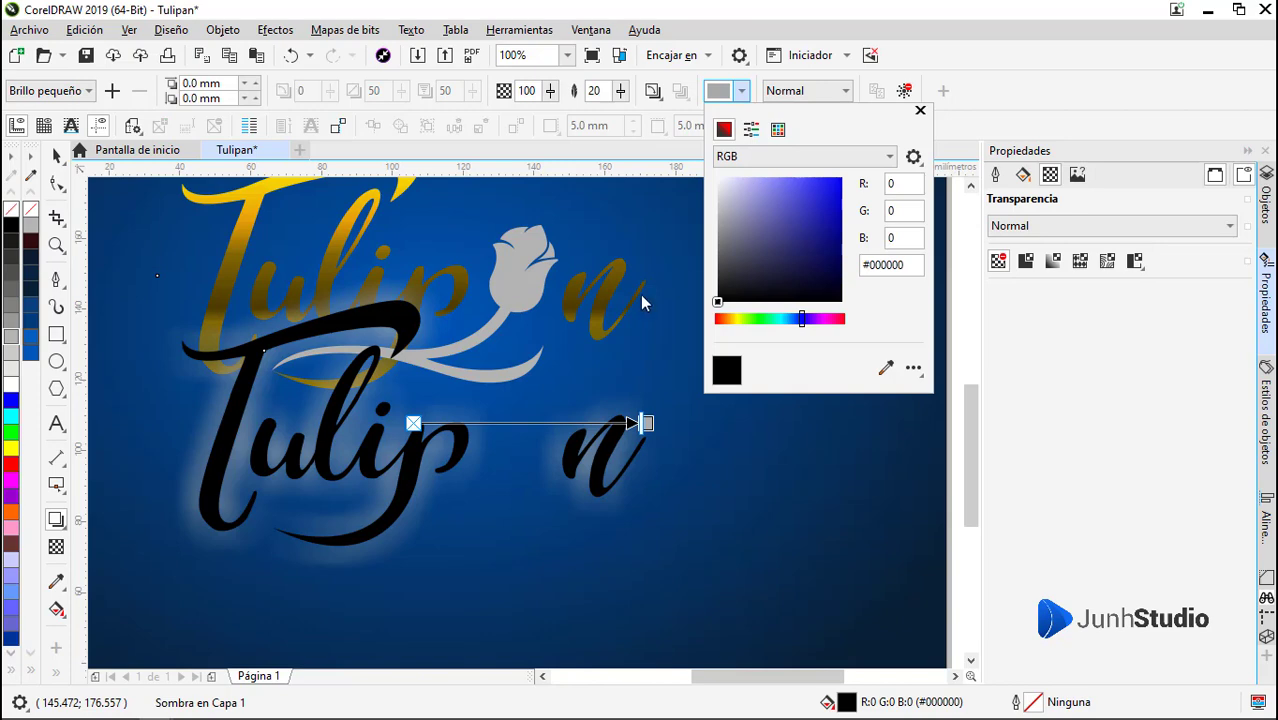
pyautogui.moveTo(762, 286); pyautogui.dragTo(701, 302)
pyautogui.click(652, 92)
pyautogui.click(621, 97)
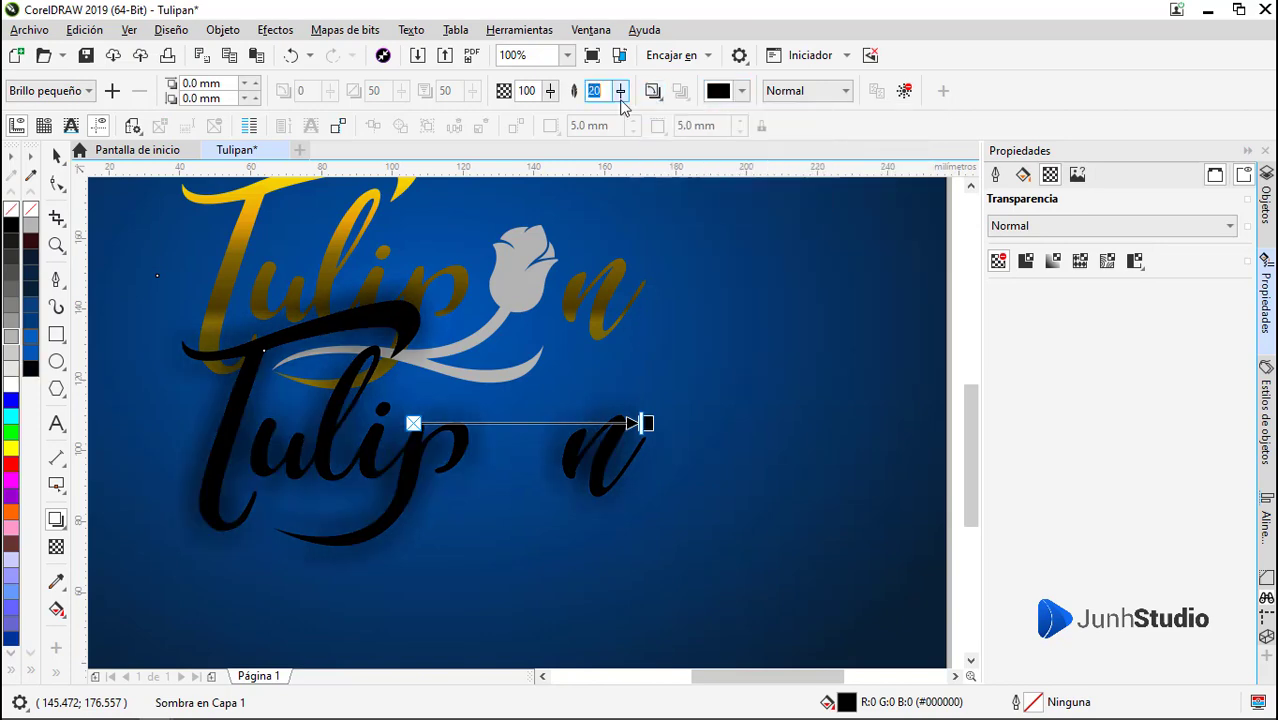
pyautogui.click(551, 92)
pyautogui.moveTo(646, 423); pyautogui.dragTo(390, 557)
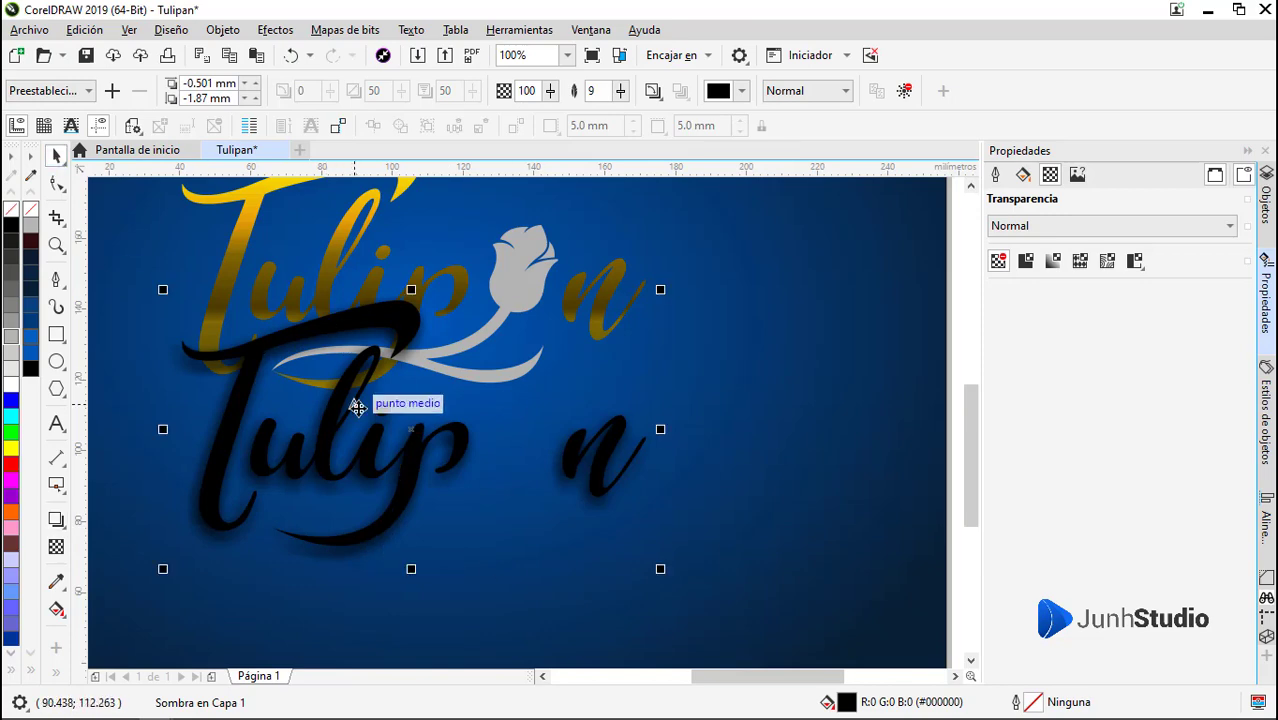
pyautogui.hotkey('shift', 'pagedown')
pyautogui.hotkey('ctrl', 'pageup')
# Place another copy of the black lettering near the page's lower edge and extrude it downward
pyautogui.scroll(-1, 320, 336)
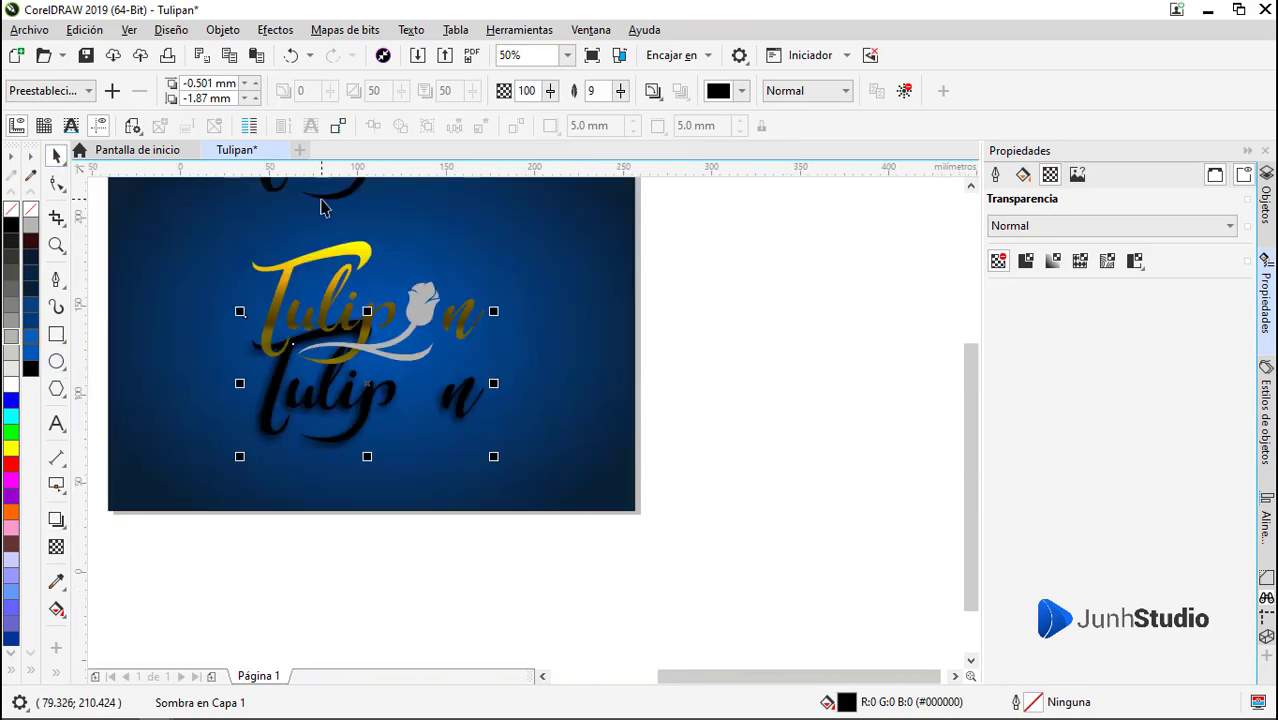
pyautogui.moveTo(320, 196); pyautogui.dragTo(338, 486)
pyautogui.scroll(1, 347, 449)
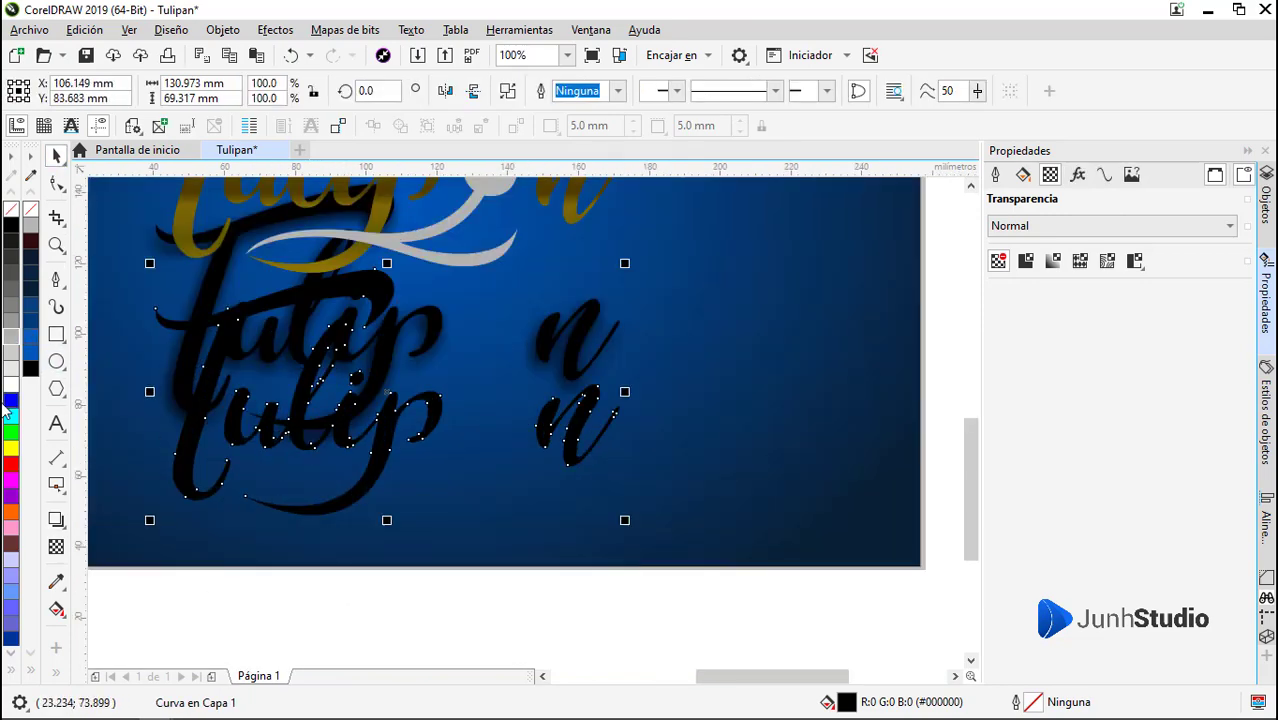
pyautogui.click(56, 512)
pyautogui.click(110, 622)
pyautogui.moveTo(384, 415); pyautogui.dragTo(387, 557)
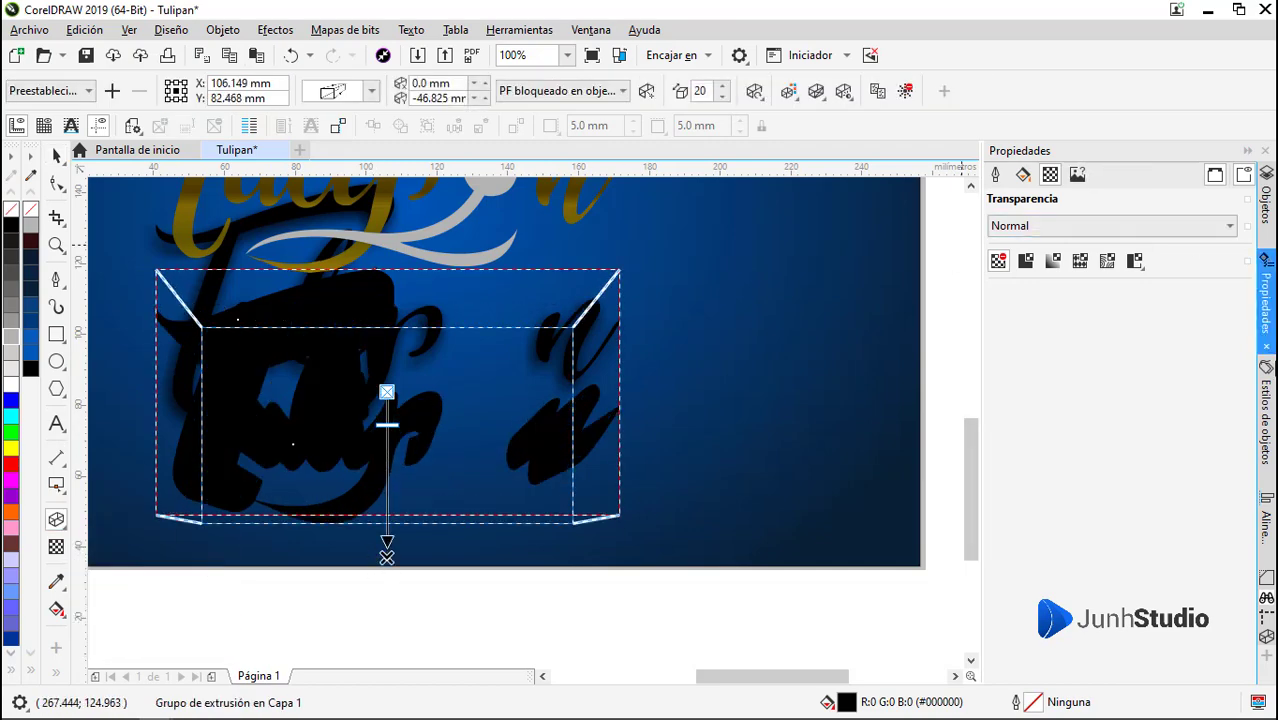
# Change the extrusion type to Paralelo atrás and shorten its offset to about 1.8 mm in X and -2.4 mm in Y
pyautogui.click(1266, 634)
pyautogui.click(998, 177)
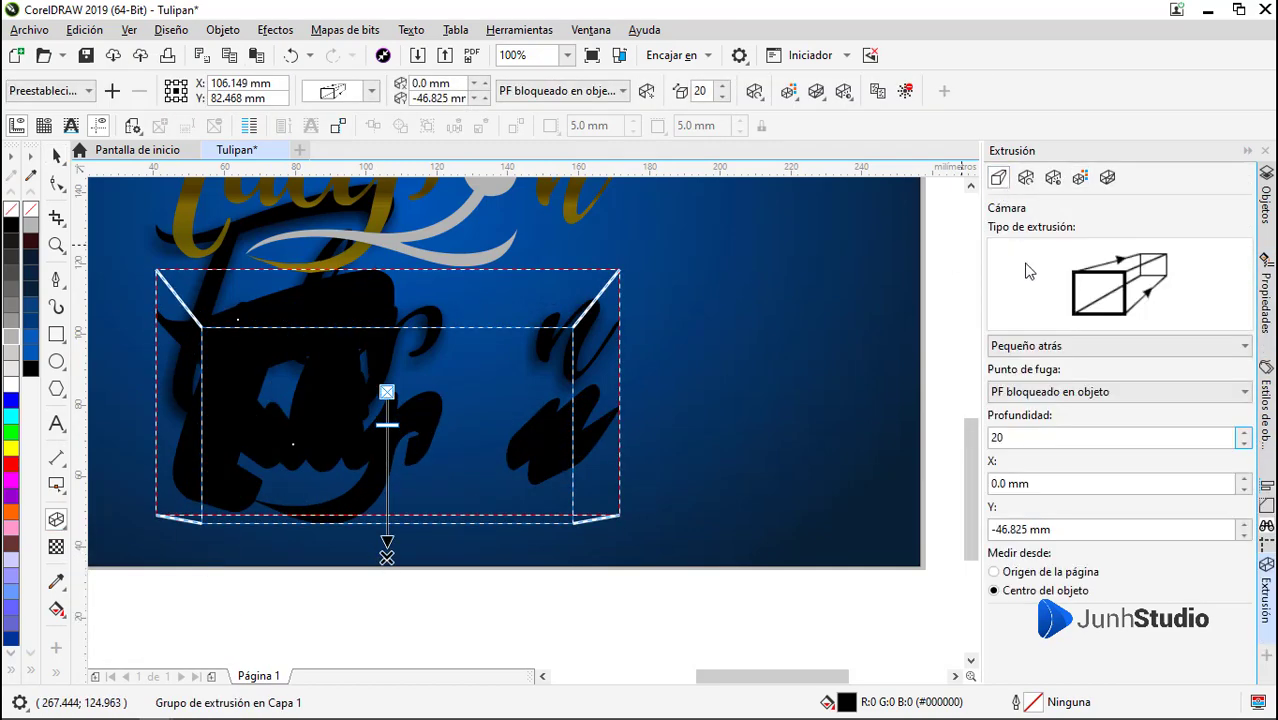
pyautogui.click(1040, 345)
pyautogui.click(1027, 443)
pyautogui.moveTo(388, 543); pyautogui.dragTo(390, 398)
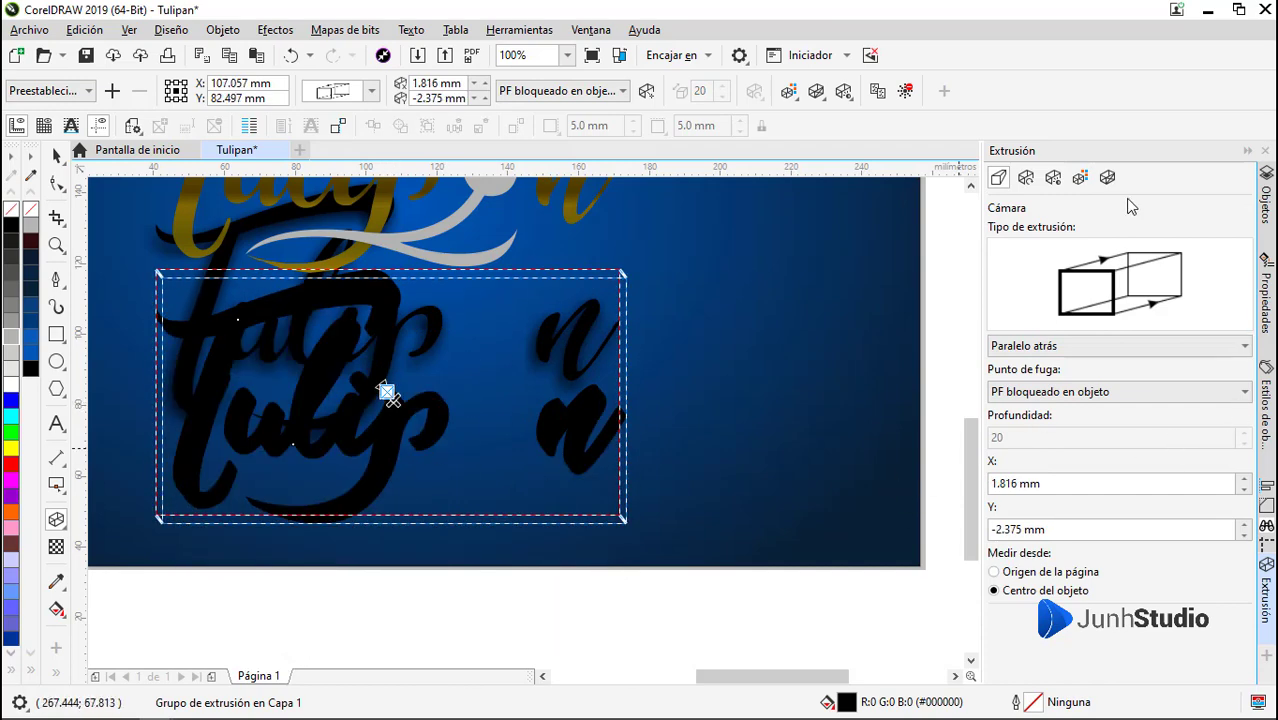
# Set the extrusion colour to a uniform black and fill the extruded lettering's face with grey #999999
pyautogui.click(1080, 177)
pyautogui.click(1244, 287)
pyautogui.moveTo(1002, 452); pyautogui.dragTo(989, 476)
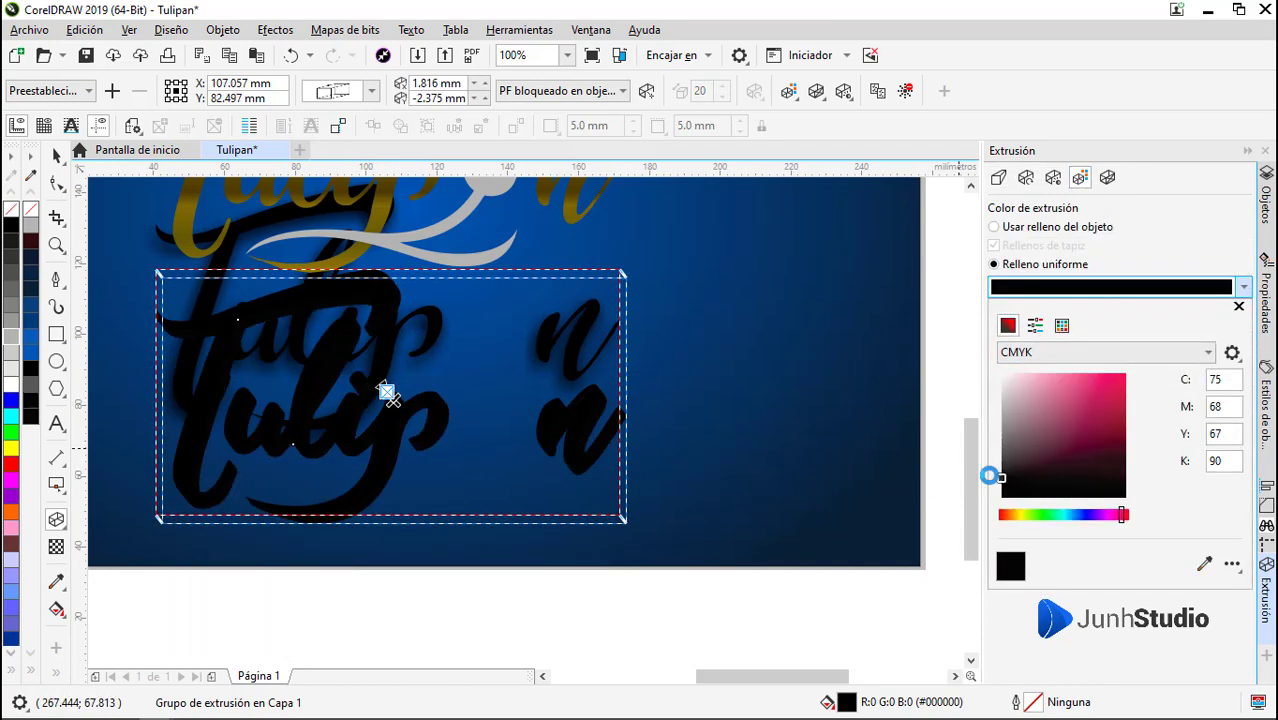
pyautogui.click(57, 162)
pyautogui.click(11, 322)
# Place the extruded lettering behind the gold lettering, aligned at the tip of the T's crossbar
pyautogui.moveTo(441, 387); pyautogui.dragTo(208, 305)
pyautogui.hotkey('shift', 'pagedown')
pyautogui.scroll(2, 209, 216)
pyautogui.scroll(3, 180, 228)
pyautogui.moveTo(165, 194); pyautogui.dragTo(165, 238)
pyautogui.scroll(-4, 181, 239)
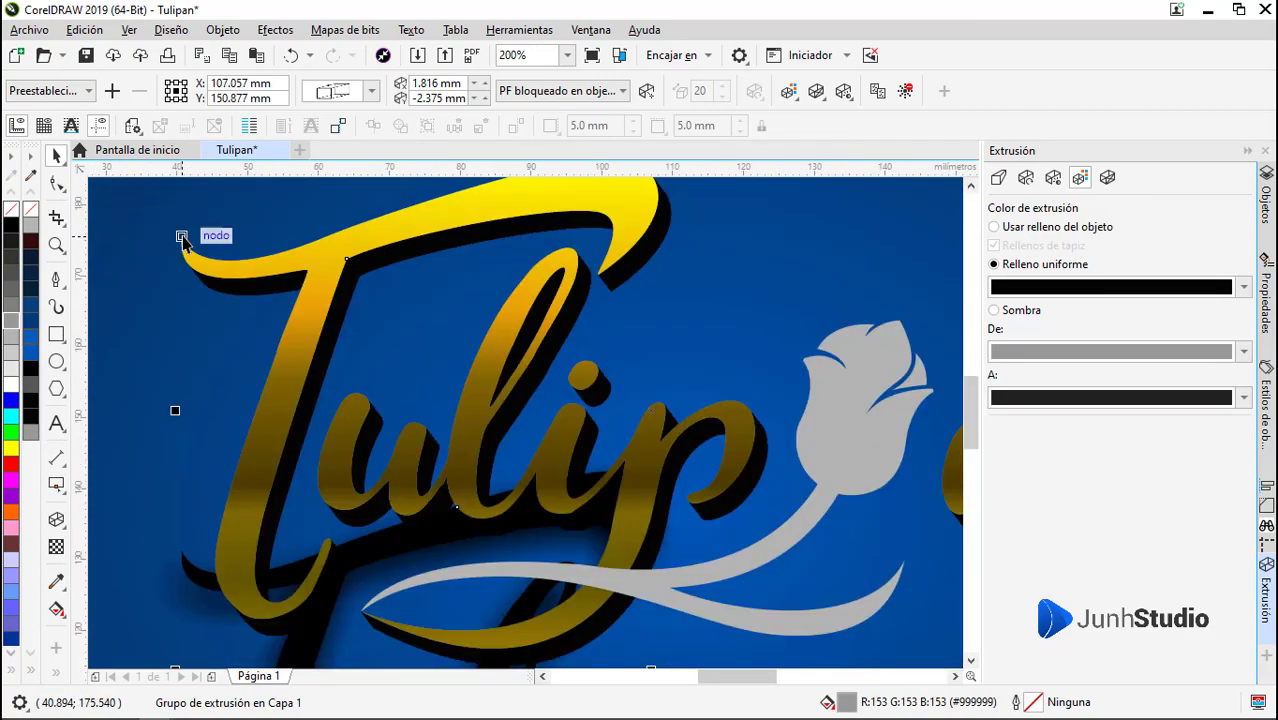
# Move the shadowed lettering behind the gold lettering and adjust its shadow to opacity 91 with a 0 by -0.622 mm offset
pyautogui.scroll(-1, 182, 438)
pyautogui.moveTo(224, 597); pyautogui.dragTo(180, 343)
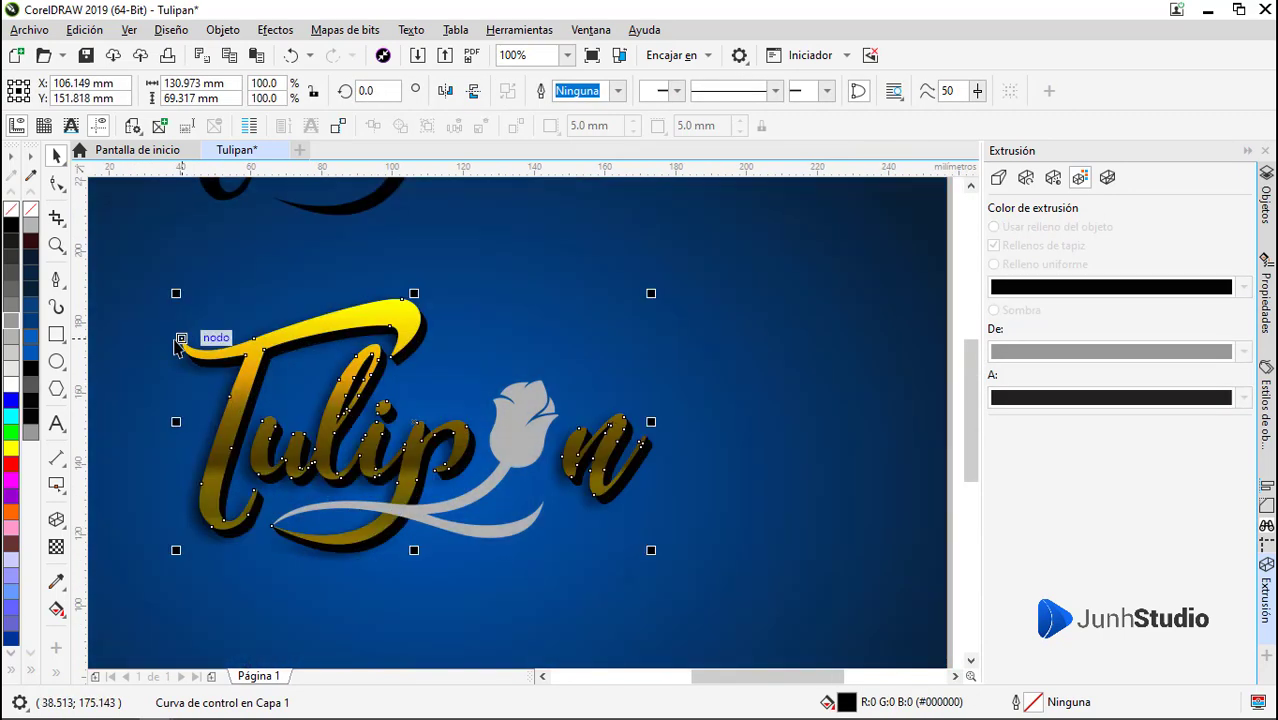
pyautogui.click(175, 342)
pyautogui.click(57, 533)
pyautogui.click(97, 531)
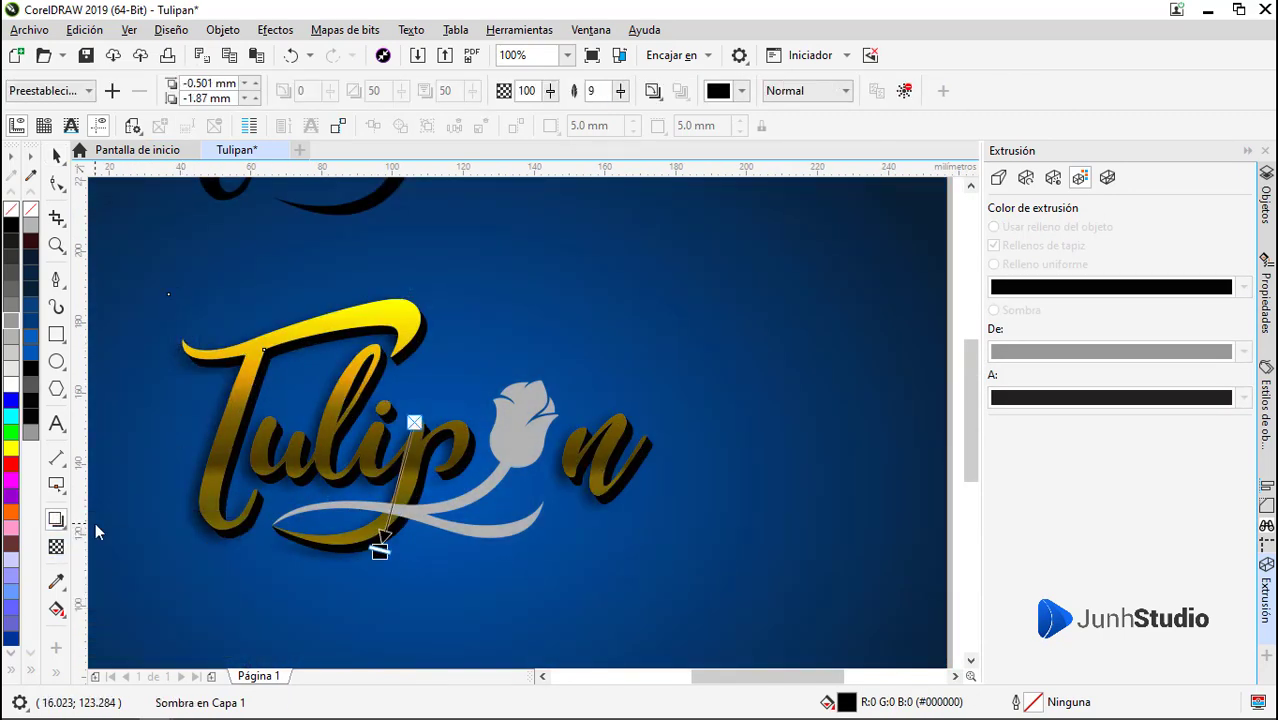
pyautogui.moveTo(381, 550)
pyautogui.mouseDown()
pyautogui.moveTo(428, 531)
pyautogui.moveTo(490, 556)
pyautogui.moveTo(360, 545)
pyautogui.mouseUp()
pyautogui.scroll(1, 492, 557)
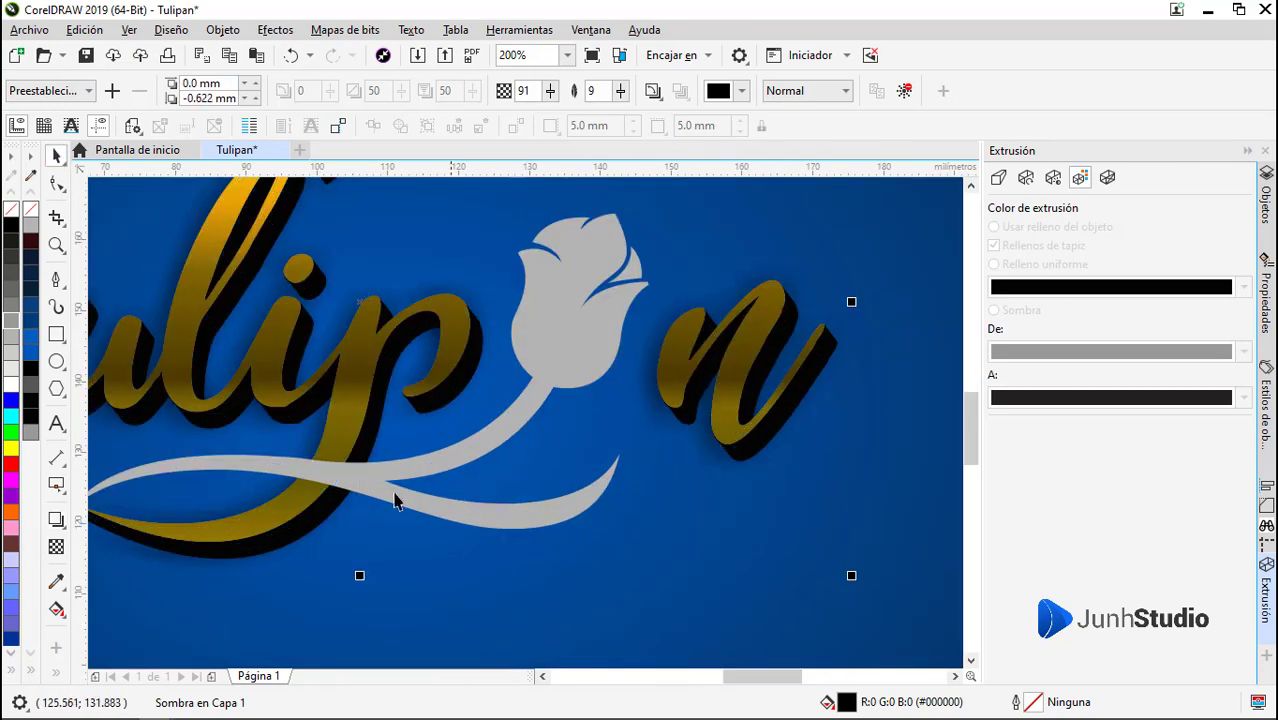
# Shorten the black lettering extrusion so it runs straight down, with a 0 mm X and about -1.5 mm Y offset
pyautogui.scroll(-2, 377, 336)
pyautogui.click(580, 425)
pyautogui.click(767, 462)
pyautogui.scroll(1, 473, 346)
pyautogui.click(477, 347)
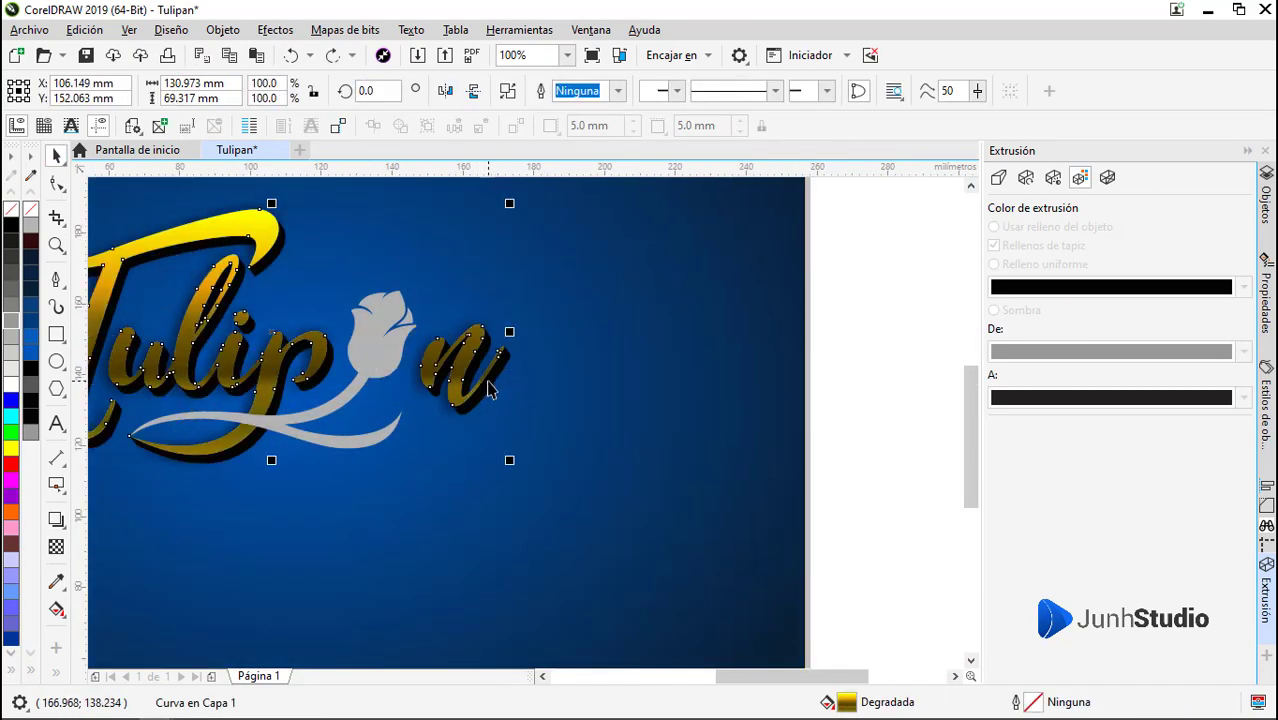
pyautogui.click(493, 367)
pyautogui.click(56, 519)
pyautogui.click(114, 616)
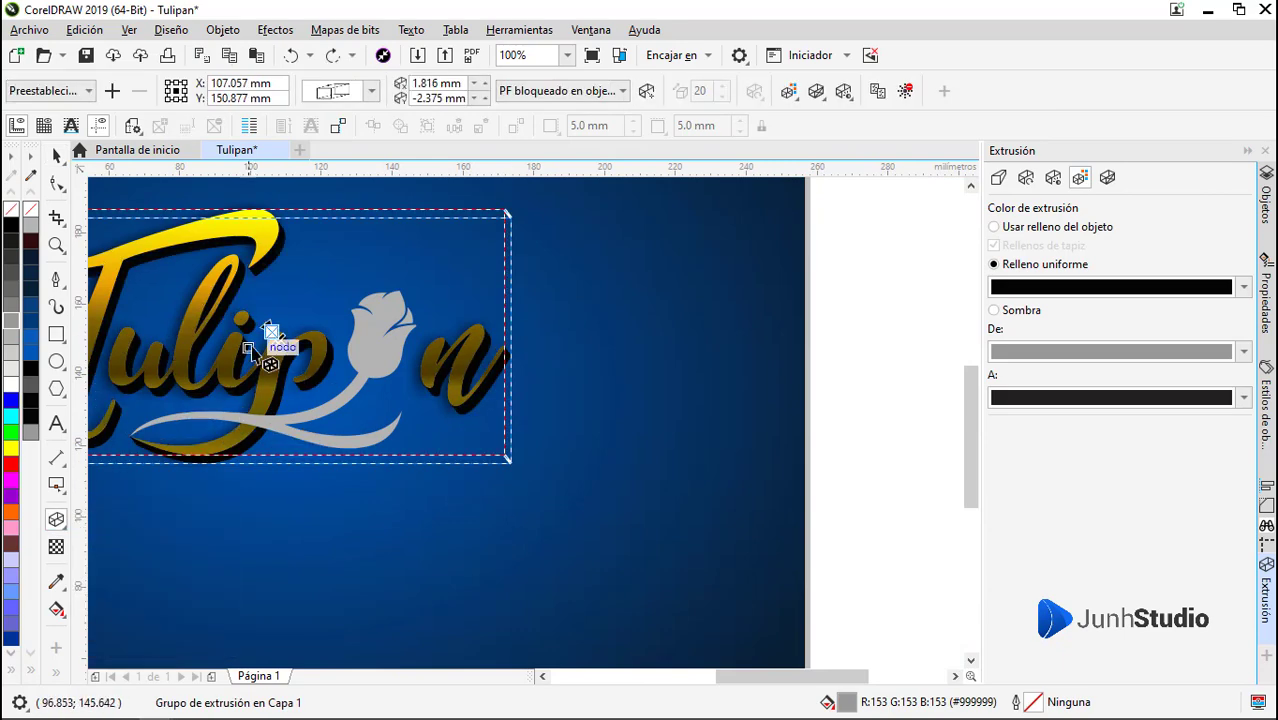
pyautogui.scroll(3, 328, 371)
pyautogui.moveTo(328, 371); pyautogui.dragTo(314, 340)
pyautogui.scroll(-2, 320, 338)
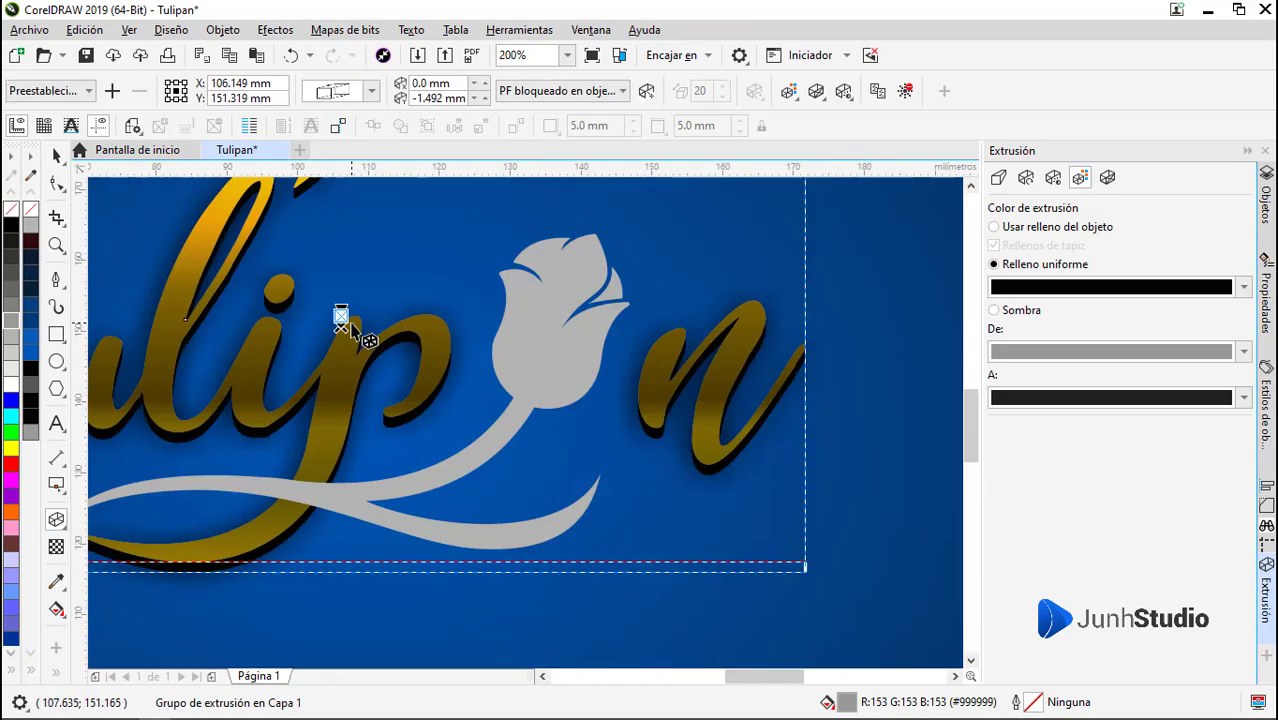
pyautogui.scroll(2, 346, 328)
pyautogui.moveTo(370, 430); pyautogui.dragTo(370, 424)
pyautogui.scroll(-4, 336, 327)
pyautogui.press('space')
pyautogui.press('Escape')
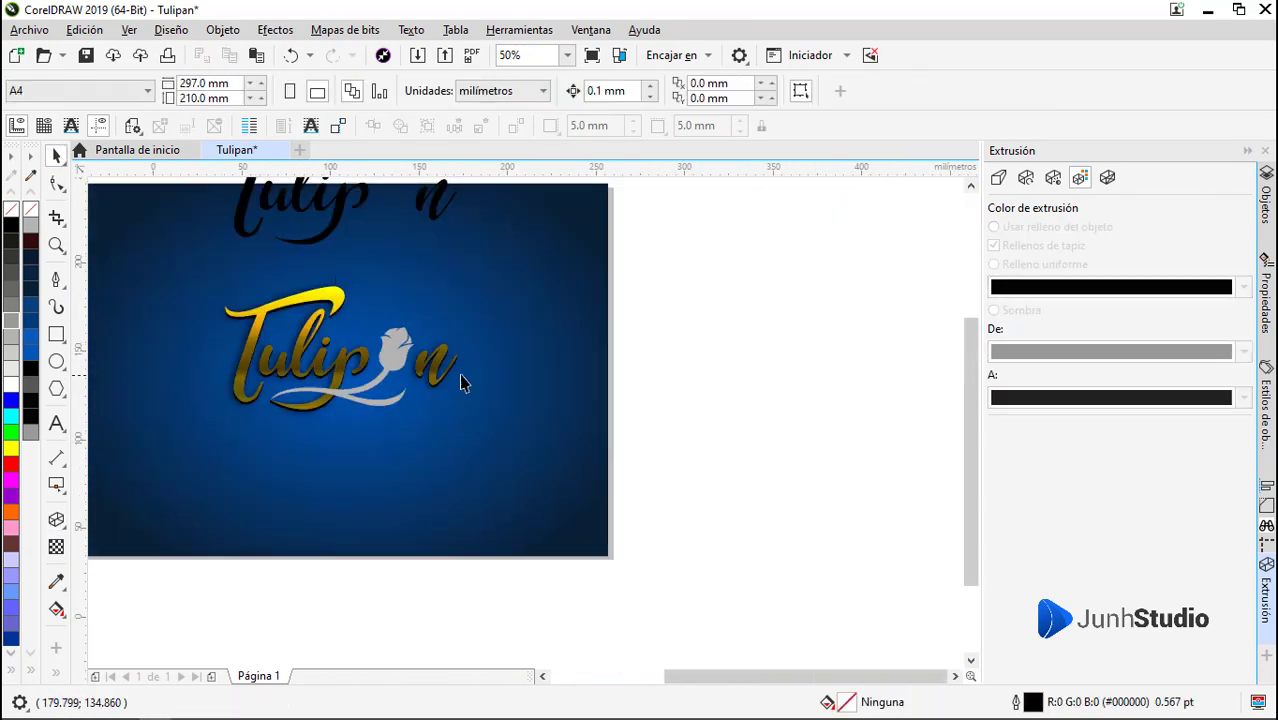
pyautogui.click(440, 367)
pyautogui.scroll(1, 439, 367)
pyautogui.click(56, 519)
pyautogui.click(92, 524)
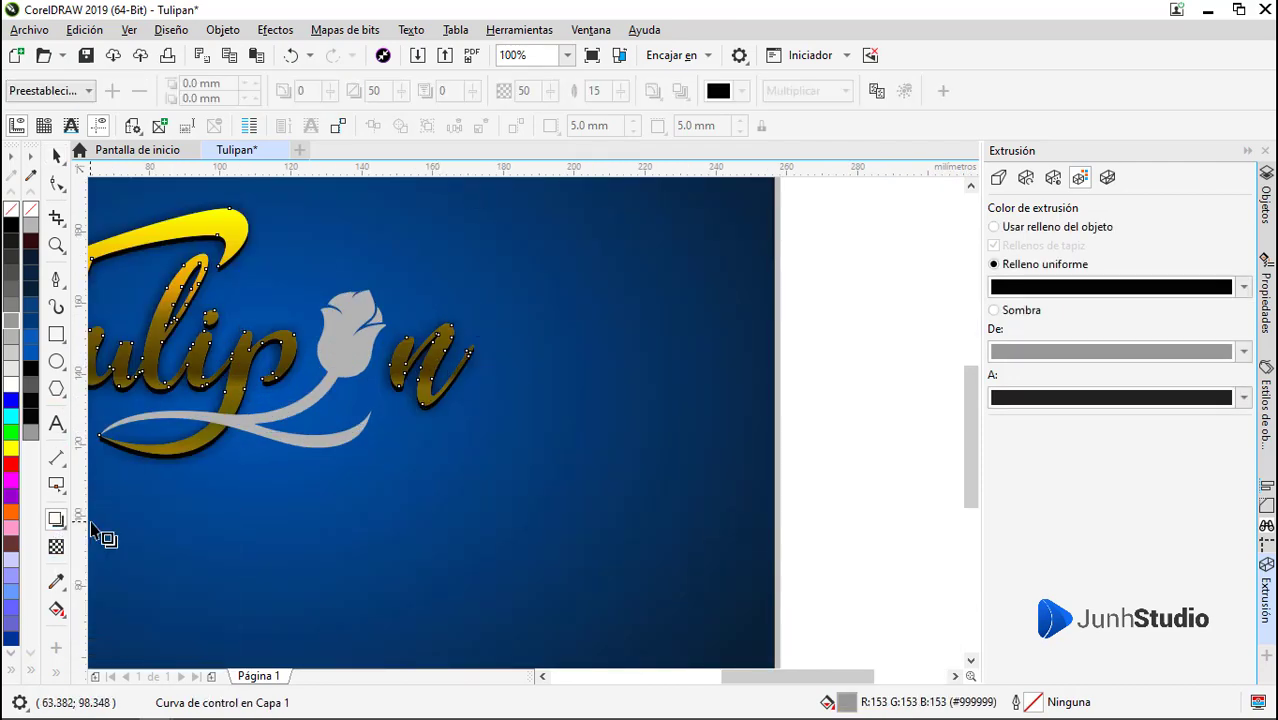
pyautogui.scroll(-1, 302, 328)
pyautogui.scroll(1, 324, 388)
pyautogui.press('space')
pyautogui.click(412, 388)
pyautogui.press('Escape')
pyautogui.click(409, 390)
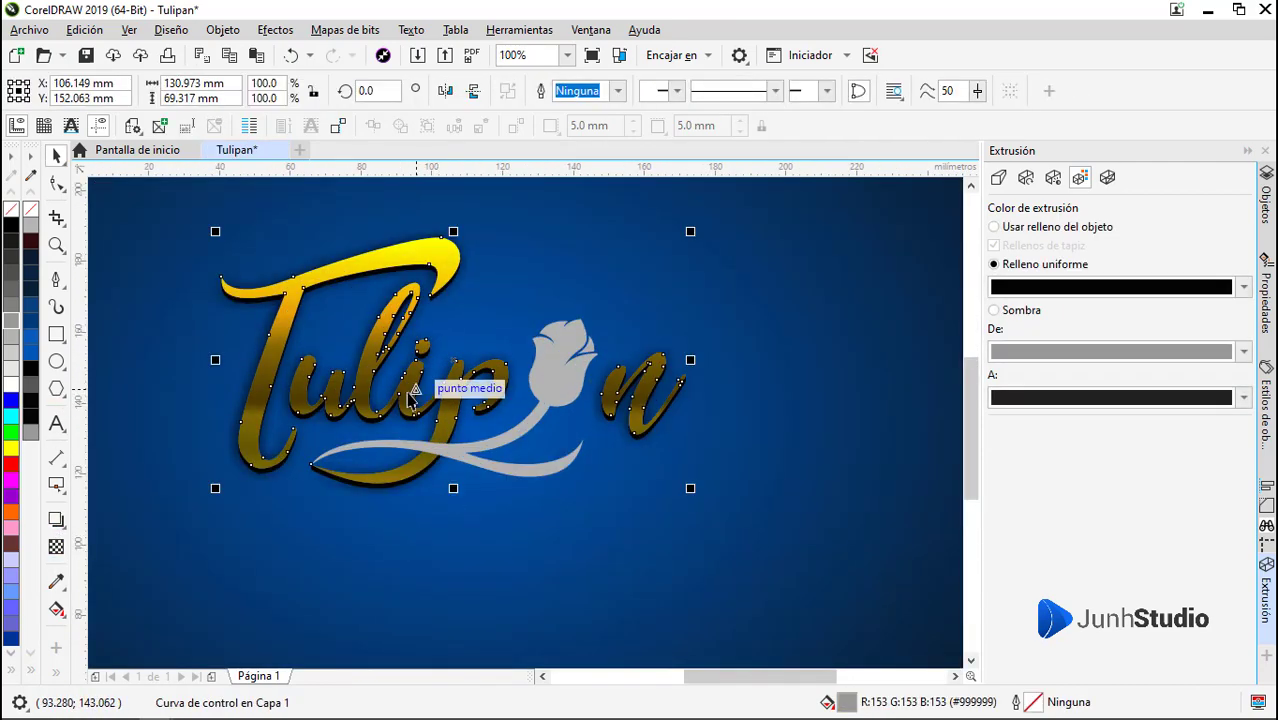
pyautogui.click(56, 520)
pyautogui.press('space')
pyautogui.click(271, 280)
pyautogui.moveTo(271, 280); pyautogui.dragTo(332, 292)
pyautogui.hotkey('ctrl', 'z')
pyautogui.click(290, 292)
pyautogui.hotkey('ctrl', 'z')
# Move the gold lettering aside and give the extruded lettering a shadow with opacity 91, feathering 6 and a 0 by -2.276 mm offset
pyautogui.moveTo(266, 362); pyautogui.dragTo(332, 362)
pyautogui.click(273, 331)
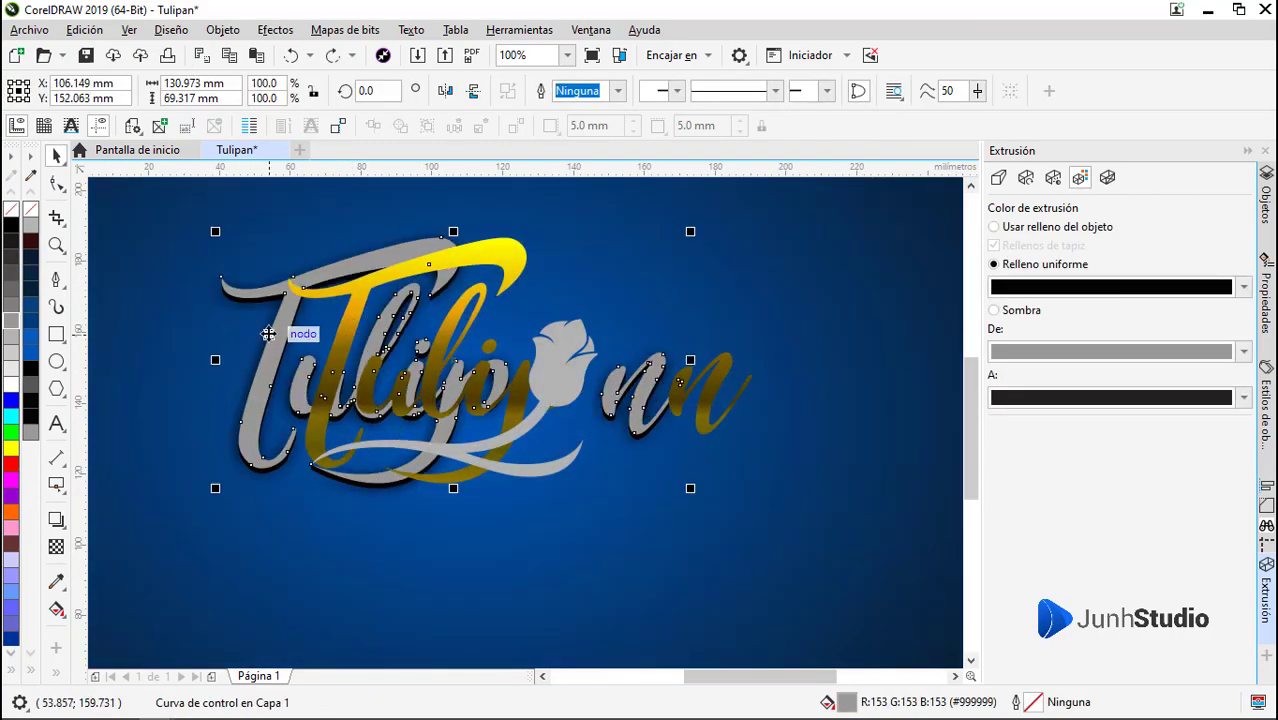
pyautogui.click(288, 332)
pyautogui.click(57, 521)
pyautogui.scroll(1, 458, 451)
pyautogui.moveTo(449, 517); pyautogui.dragTo(449, 273)
pyautogui.moveTo(909, 271); pyautogui.dragTo(464, 522)
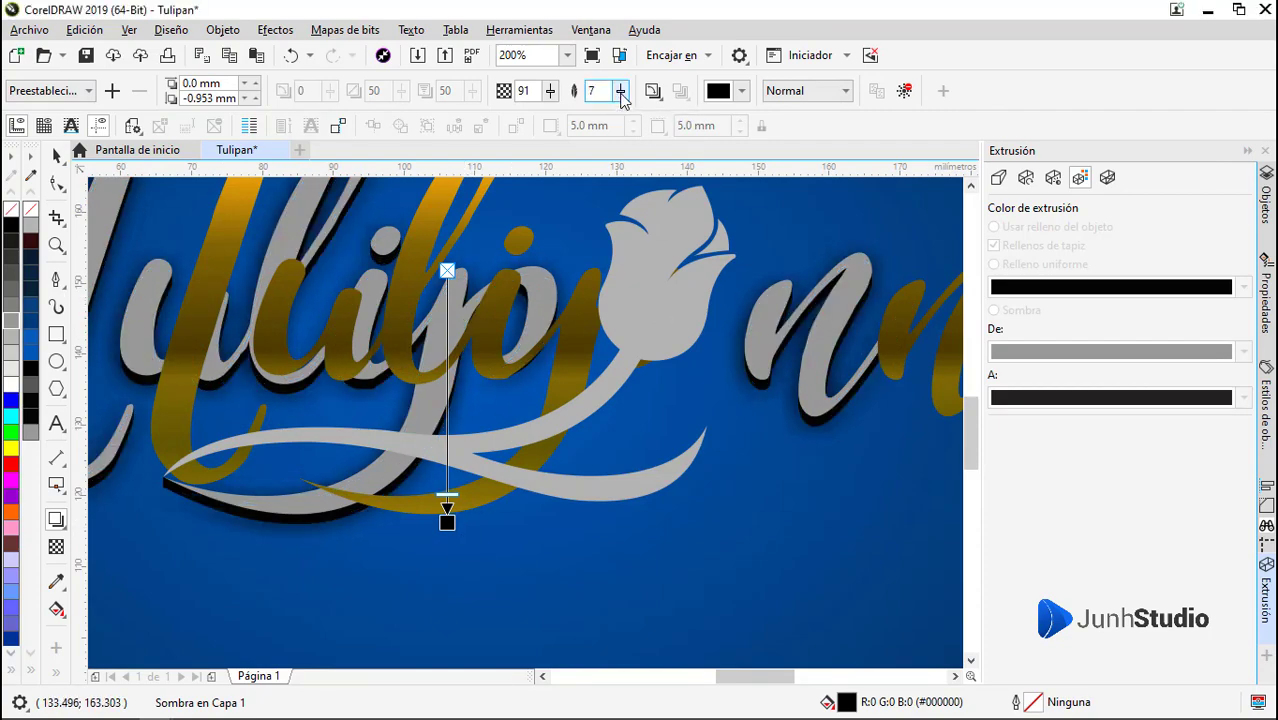
pyautogui.moveTo(621, 94); pyautogui.dragTo(620, 97)
pyautogui.moveTo(447, 522); pyautogui.dragTo(448, 532)
pyautogui.click(57, 157)
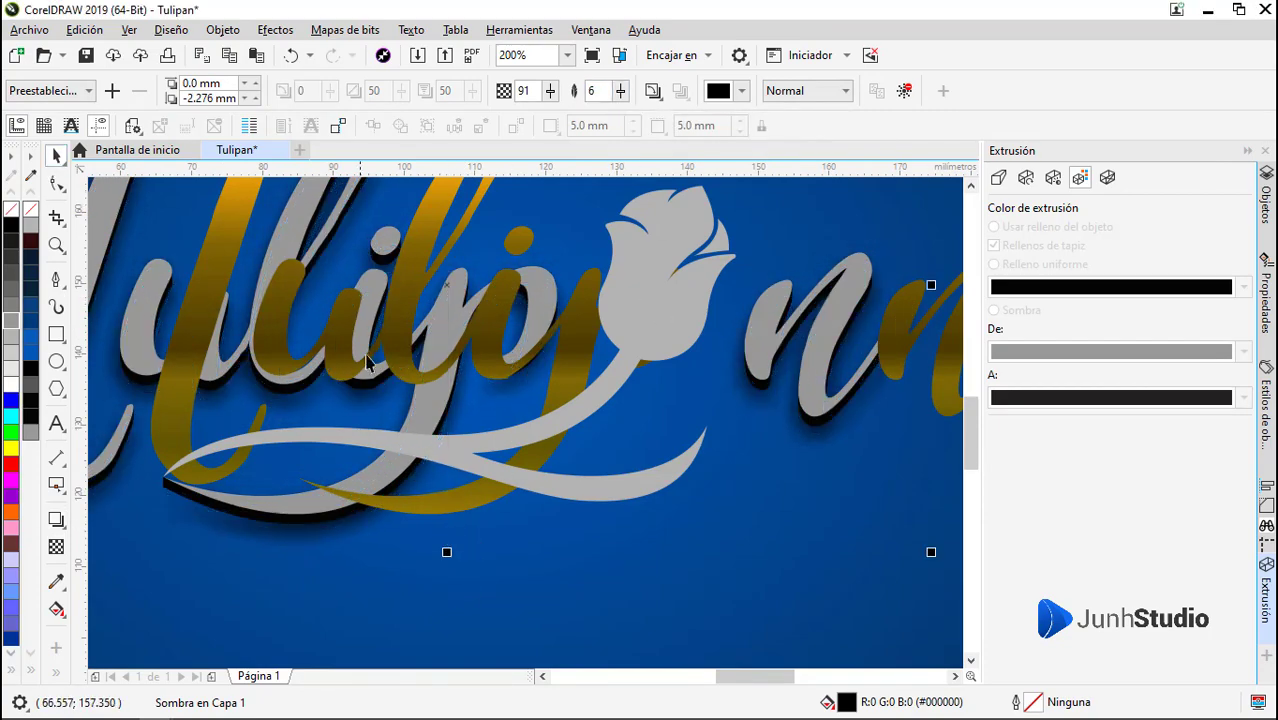
# Move the gold lettering back over the grey extruded lettering, matching its position
pyautogui.scroll(-1, 367, 362)
pyautogui.scroll(1, 178, 224)
pyautogui.click(408, 286)
pyautogui.moveTo(308, 261); pyautogui.dragTo(174, 262)
pyautogui.scroll(-3, 346, 420)
pyautogui.click(411, 364)
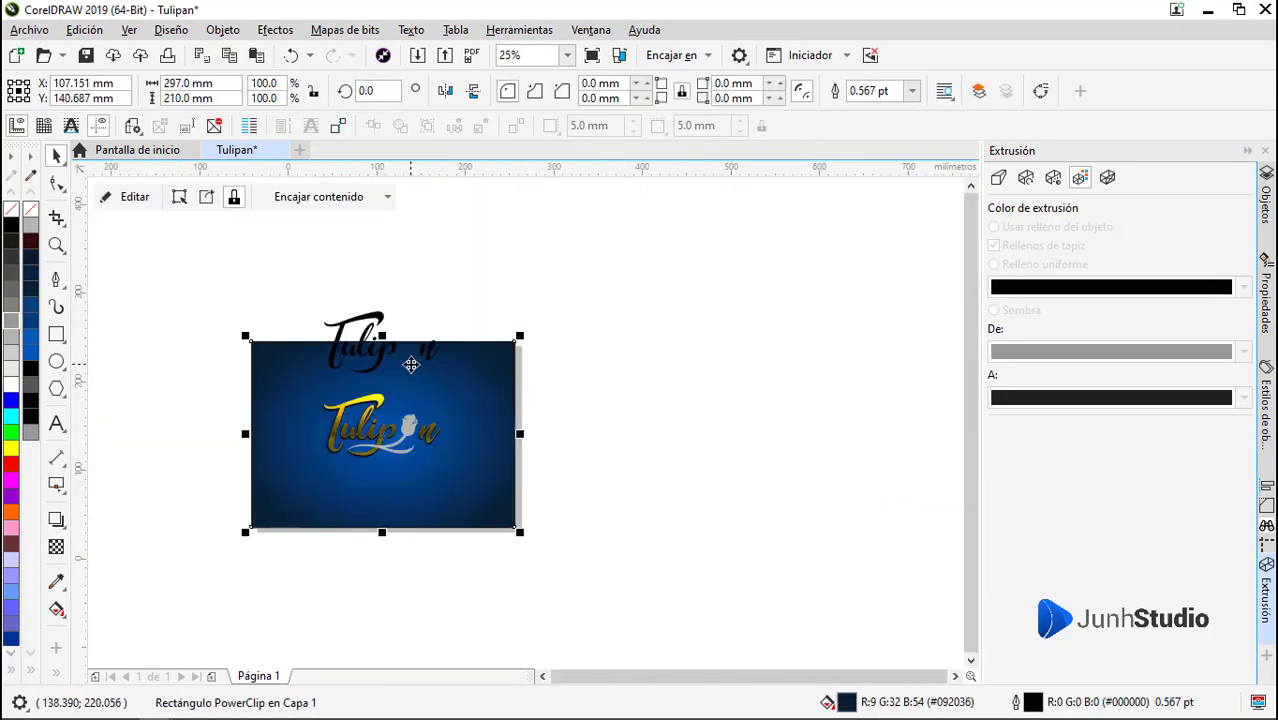
# Overlay the black Tulipan lettering above the artwork with a duplicate shifted slightly downward
pyautogui.scroll(1, 411, 365)
pyautogui.click(298, 266)
pyautogui.scroll(4, 298, 269)
pyautogui.moveTo(308, 288); pyautogui.dragTo(308, 298)
pyautogui.rightClick(308, 298)
pyautogui.keyDown('shift'); pyautogui.click(390, 240); pyautogui.keyUp('shift')
pyautogui.click(568, 91)
pyautogui.scroll(-2, 484, 356)
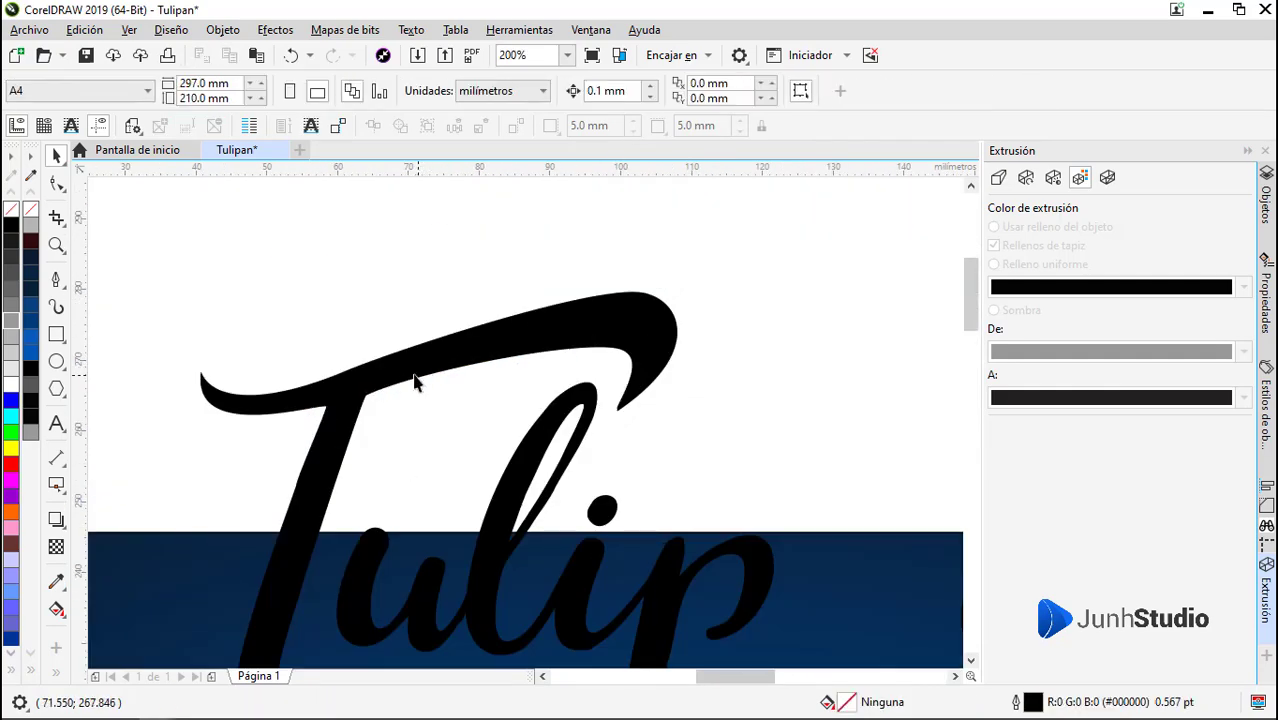
# Set a black copy of the lettering aside and subtract the overlapping copies to leave only a thin edge sliver
pyautogui.moveTo(415, 380); pyautogui.dragTo(889, 382)
pyautogui.rightClick(889, 382)
pyautogui.click(371, 364)
pyautogui.keyDown('shift'); pyautogui.click(372, 384); pyautogui.keyUp('shift')
pyautogui.click(677, 91)
pyautogui.scroll(-1, 376, 327)
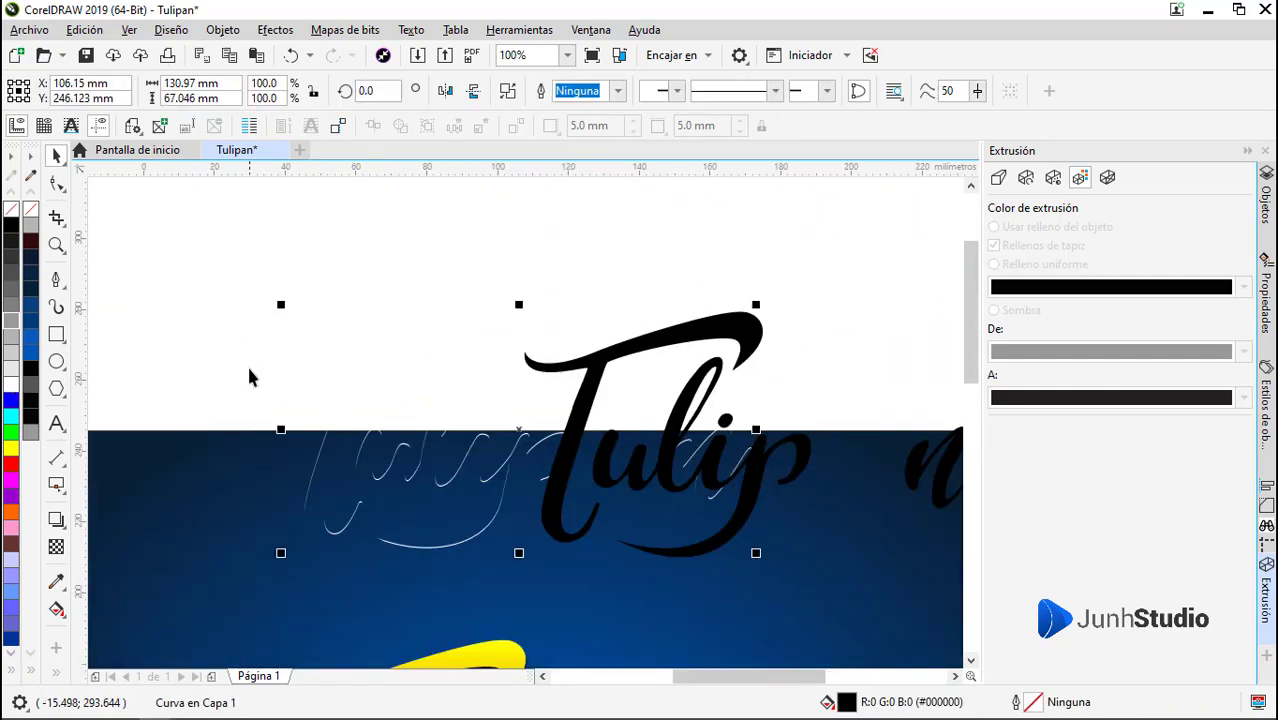
# Fill the thin edge sliver with white and place it over the gold lettering as an edge highlight
pyautogui.click(11, 384)
pyautogui.scroll(-2, 322, 309)
pyautogui.moveTo(333, 352)
pyautogui.mouseDown()
pyautogui.moveTo(333, 437)
pyautogui.moveTo(334, 370)
pyautogui.mouseUp()
pyautogui.scroll(4, 356, 396)
pyautogui.scroll(-3, 345, 370)
pyautogui.scroll(3, 345, 370)
pyautogui.scroll(-3, 373, 322)
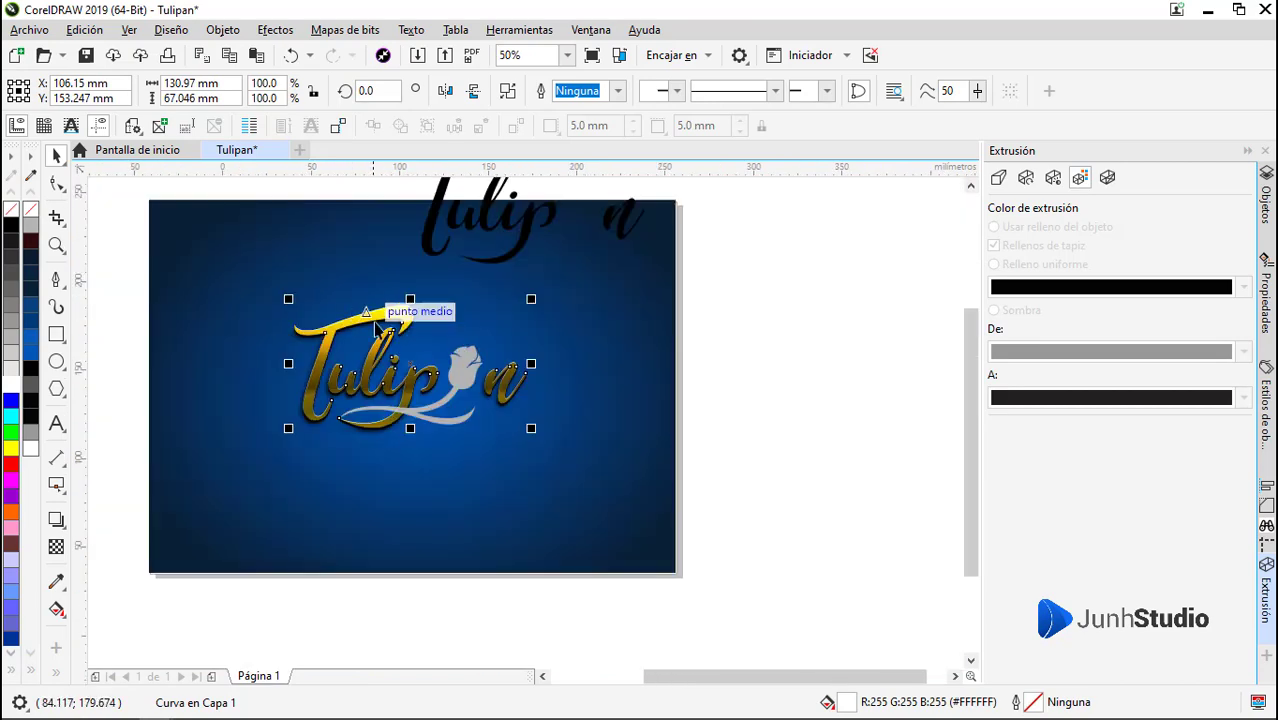
pyautogui.scroll(2, 390, 360)
pyautogui.scroll(-1, 340, 370)
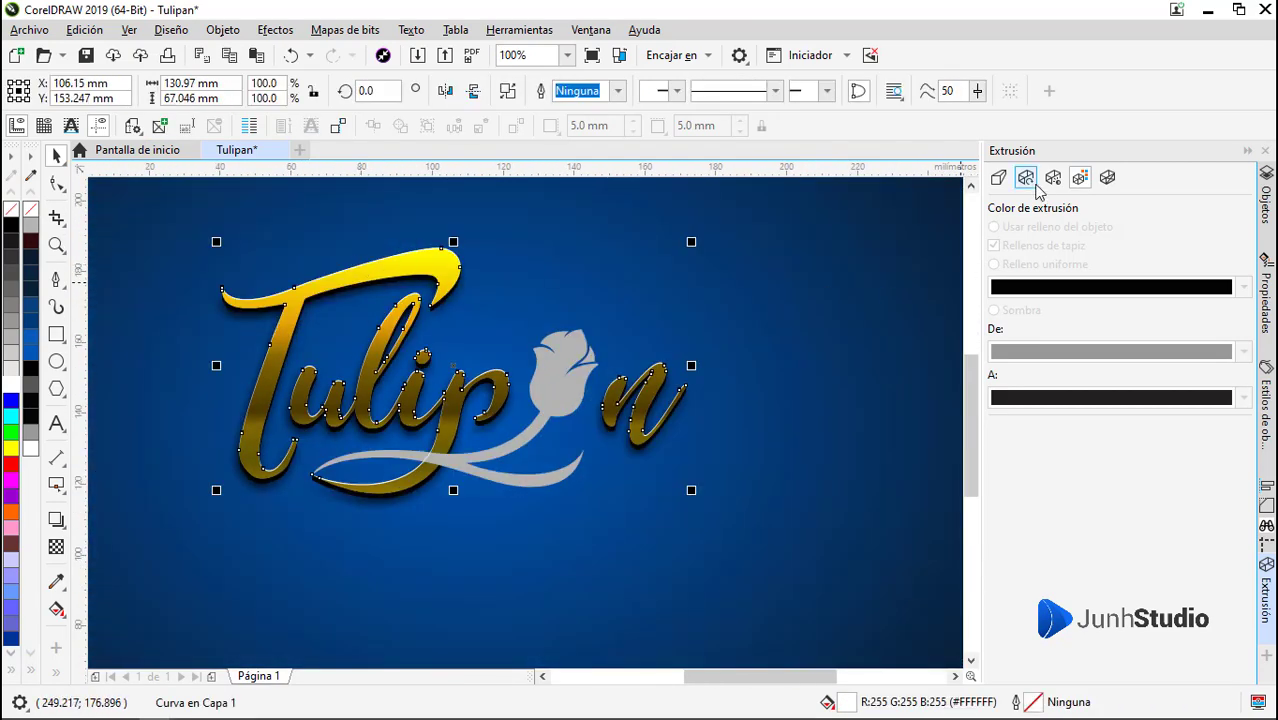
# Set the white highlight's transparency merge mode to Superposición
pyautogui.click(1265, 295)
pyautogui.click(1029, 229)
pyautogui.click(1021, 605)
pyautogui.scroll(1, 294, 306)
pyautogui.scroll(-2, 292, 297)
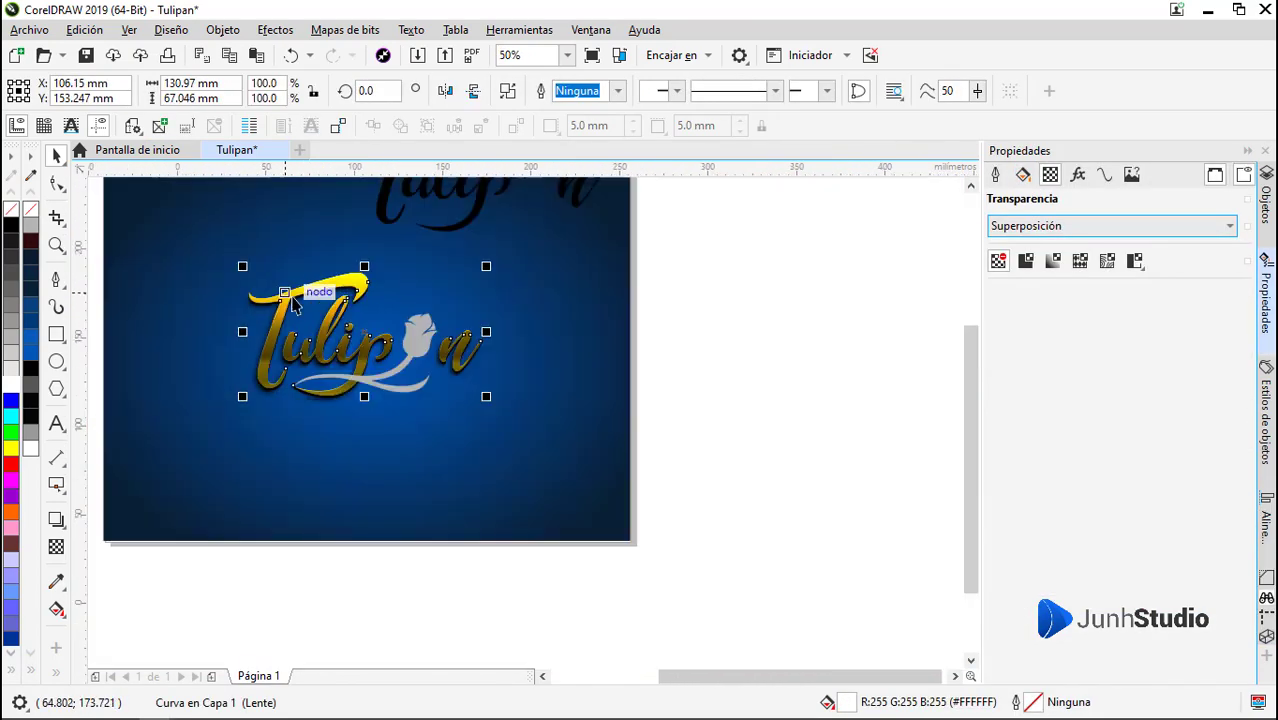
pyautogui.scroll(1, 294, 306)
# Change a dark brown colour stop in the gold lettering's gradient to #735A00
pyautogui.click(348, 490)
pyautogui.click(376, 371)
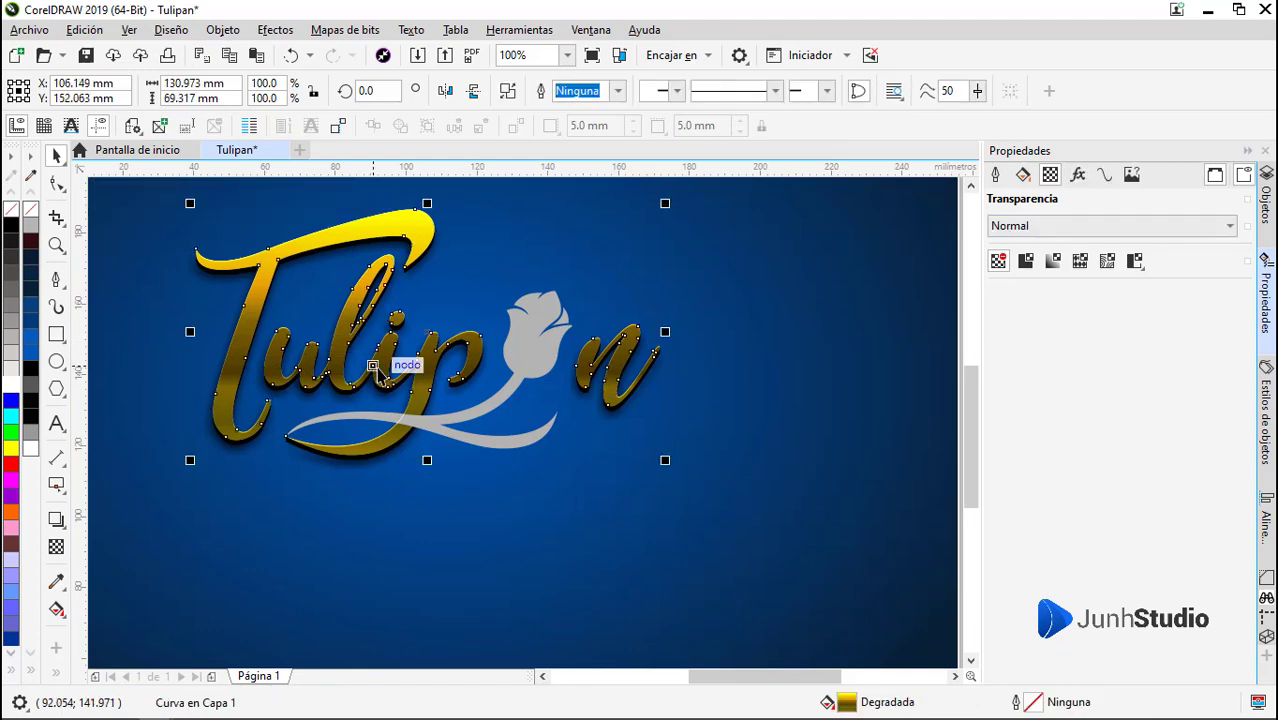
pyautogui.press('g')
pyautogui.click(391, 373)
pyautogui.click(438, 362)
pyautogui.moveTo(533, 532); pyautogui.dragTo(533, 505)
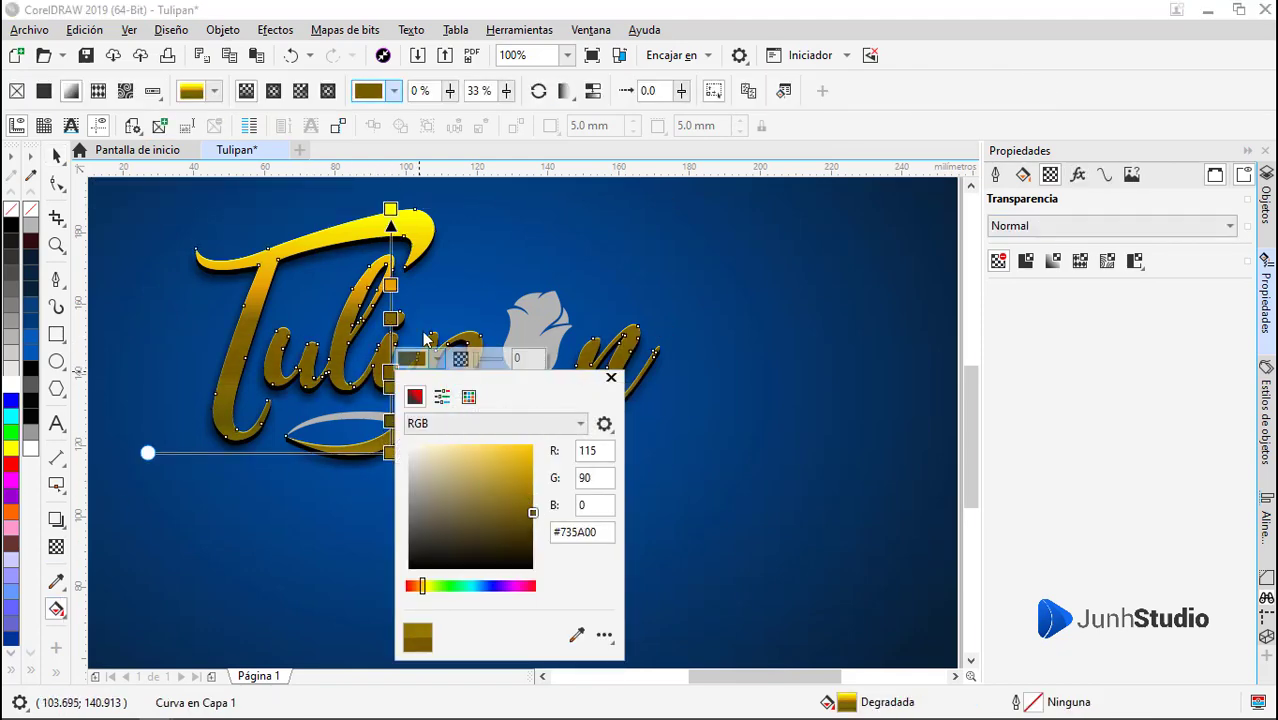
# Shift the orange and brown stops down the gold lettering's gradient, with the uppermost brown stop at 35%
pyautogui.moveTo(390, 318); pyautogui.dragTo(390, 339)
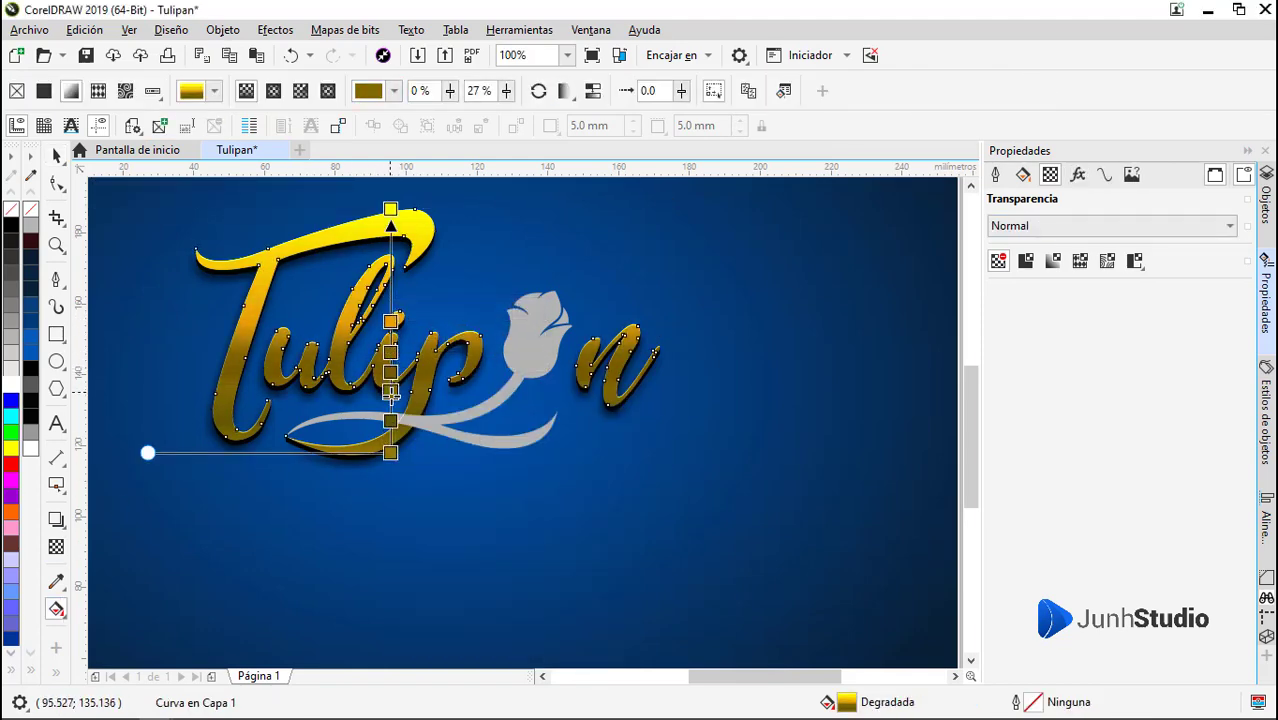
pyautogui.scroll(1, 390, 381)
pyautogui.moveTo(391, 398); pyautogui.dragTo(391, 421)
pyautogui.moveTo(391, 361); pyautogui.dragTo(391, 390)
pyautogui.moveTo(391, 323); pyautogui.dragTo(391, 370)
pyautogui.moveTo(391, 260); pyautogui.dragTo(391, 286)
pyautogui.moveTo(391, 289); pyautogui.dragTo(379, 375)
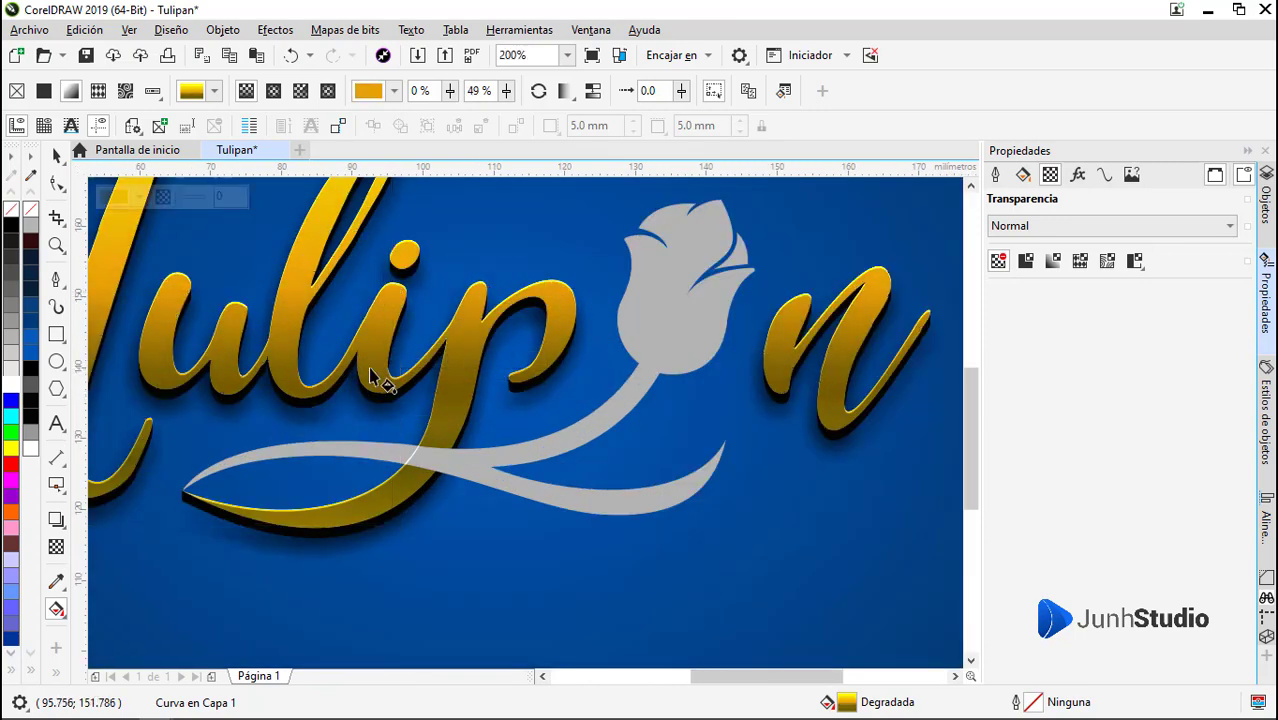
pyautogui.scroll(-1, 380, 383)
pyautogui.scroll(1, 380, 381)
pyautogui.moveTo(377, 456); pyautogui.dragTo(377, 441)
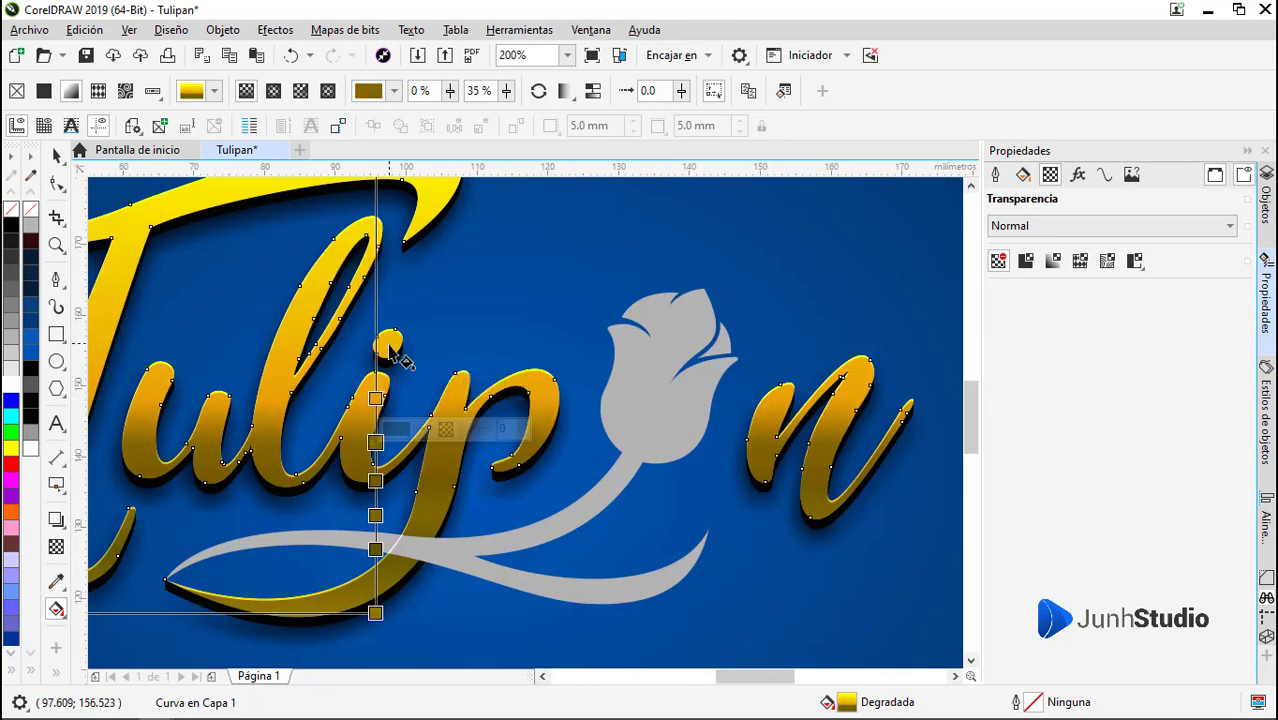
pyautogui.moveTo(391, 346); pyautogui.dragTo(425, 454)
# Draw a closed four-node Bézier shape about 38 mm wide and 12 mm high along the underside of the T's crossbar
pyautogui.click(56, 280)
pyautogui.scroll(1, 278, 313)
pyautogui.click(574, 403)
pyautogui.moveTo(631, 285); pyautogui.dragTo(632, 209)
pyautogui.scroll(-1, 548, 307)
pyautogui.scroll(1, 306, 340)
pyautogui.click(339, 373)
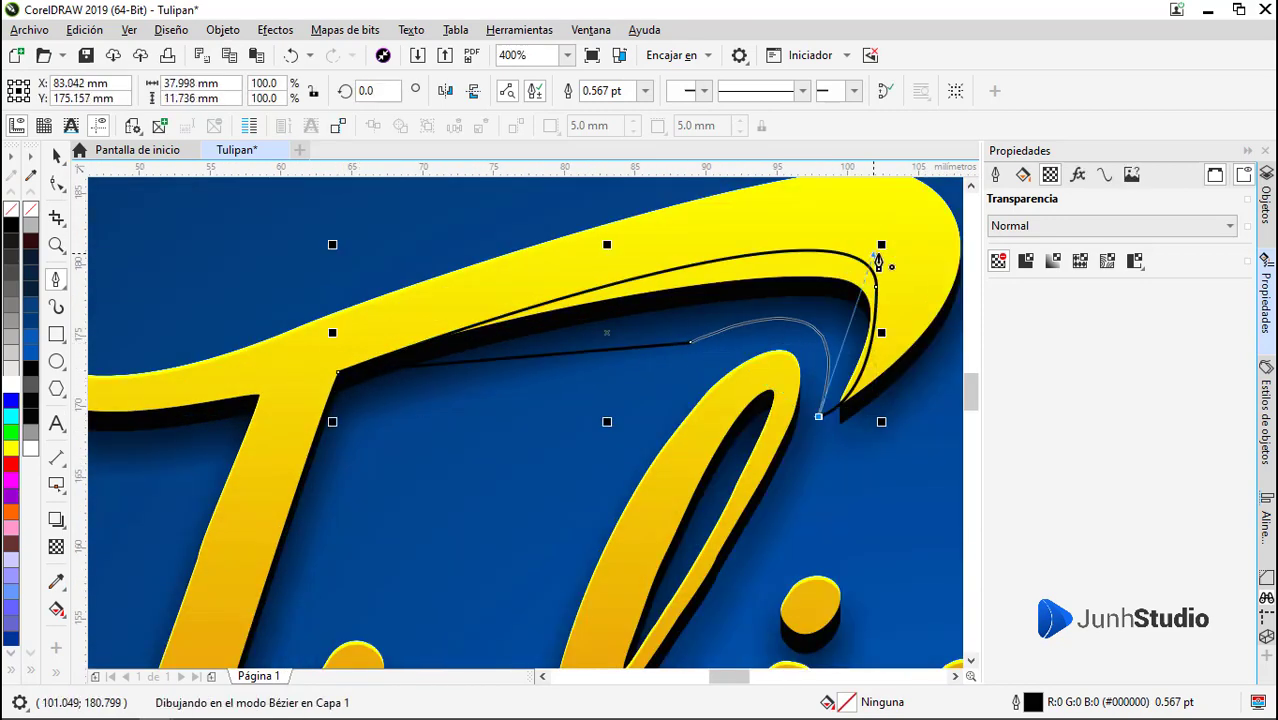
pyautogui.moveTo(876, 255); pyautogui.dragTo(888, 252)
# Reshape the shape's corner node so the curve follows the inner bend of the crossbar's hooked end
pyautogui.press('F10')
pyautogui.moveTo(899, 276); pyautogui.dragTo(646, 357)
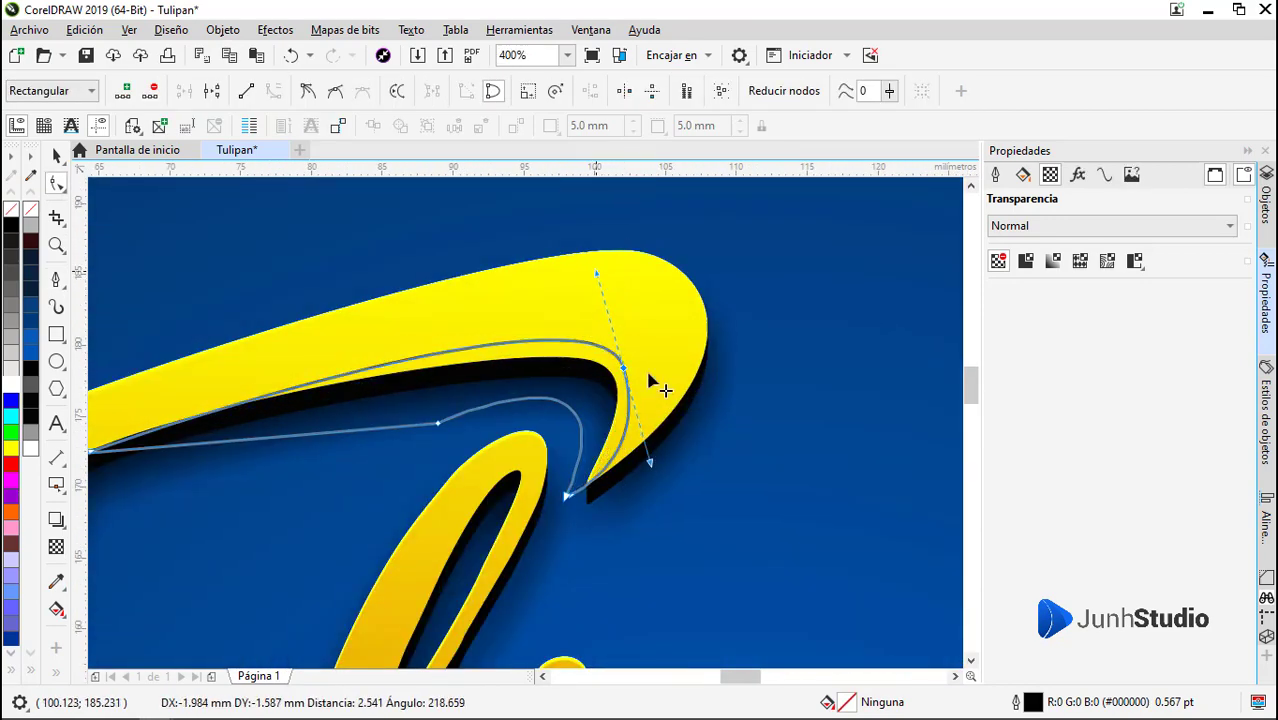
pyautogui.scroll(2, 650, 382)
pyautogui.moveTo(542, 314); pyautogui.dragTo(510, 300)
pyautogui.scroll(-2, 510, 301)
pyautogui.scroll(1, 480, 214)
pyautogui.moveTo(486, 203); pyautogui.dragTo(455, 303)
pyautogui.scroll(1, 548, 400)
pyautogui.scroll(-1, 559, 408)
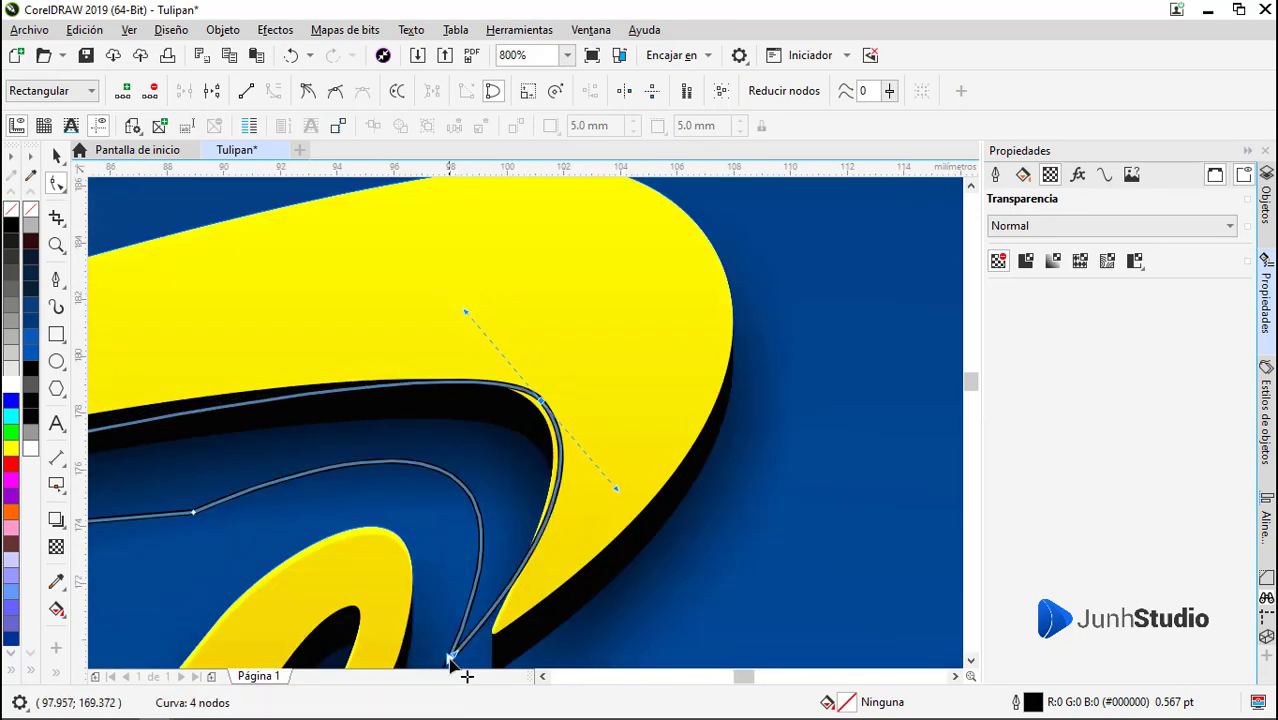
# Raise the shape's tip node to the end of the hook and bend the long upper segment along the crossbar's lower edge
pyautogui.moveTo(451, 660); pyautogui.dragTo(470, 594)
pyautogui.scroll(-2, 470, 594)
pyautogui.scroll(2, 245, 571)
pyautogui.scroll(-1, 150, 570)
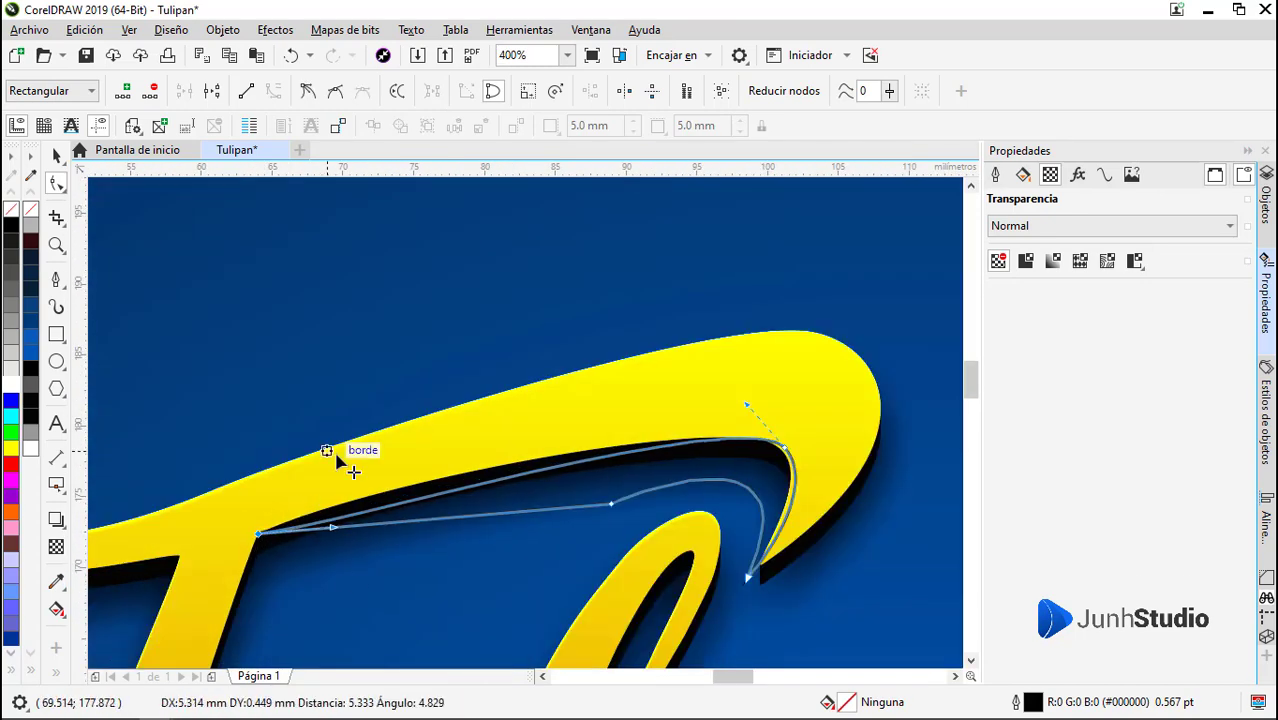
pyautogui.moveTo(337, 455); pyautogui.dragTo(468, 494)
pyautogui.scroll(1, 450, 455)
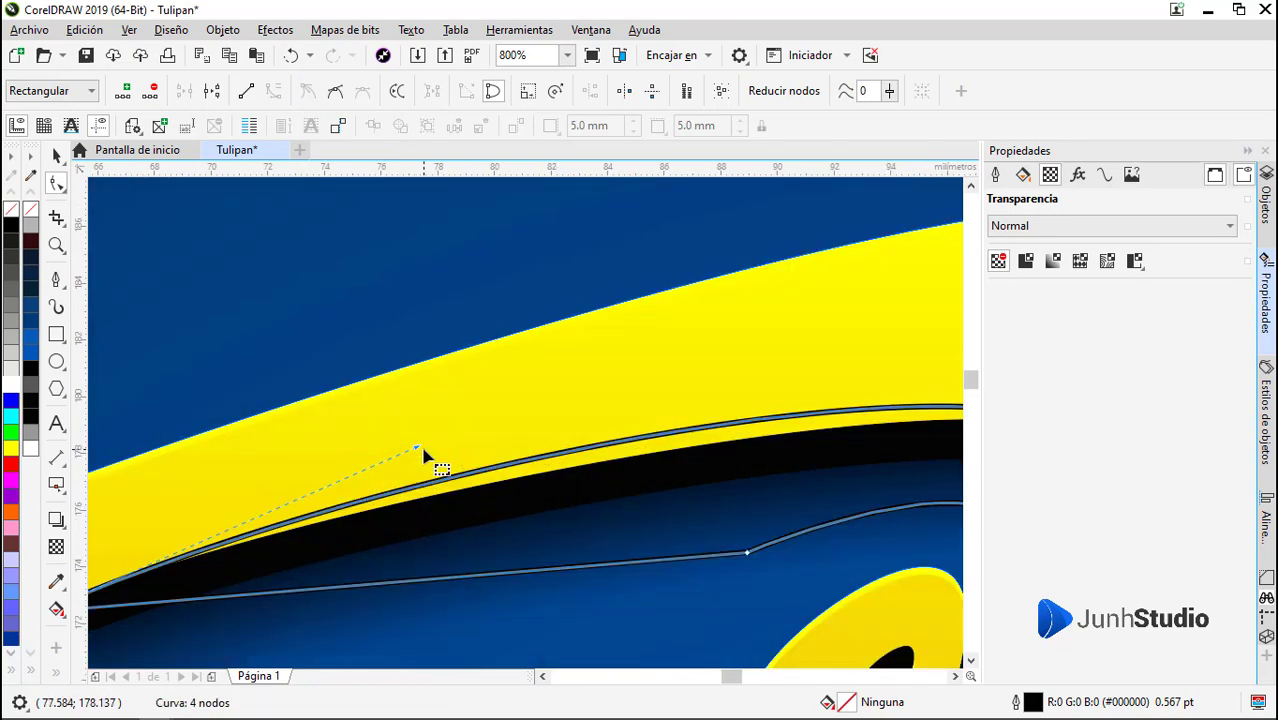
pyautogui.scroll(-1, 280, 497)
# Remove the crossbar shape's outline and give it a uniform gold fill of #DEB500
pyautogui.press('space')
pyautogui.rightClick(31, 212)
pyautogui.click(31, 448)
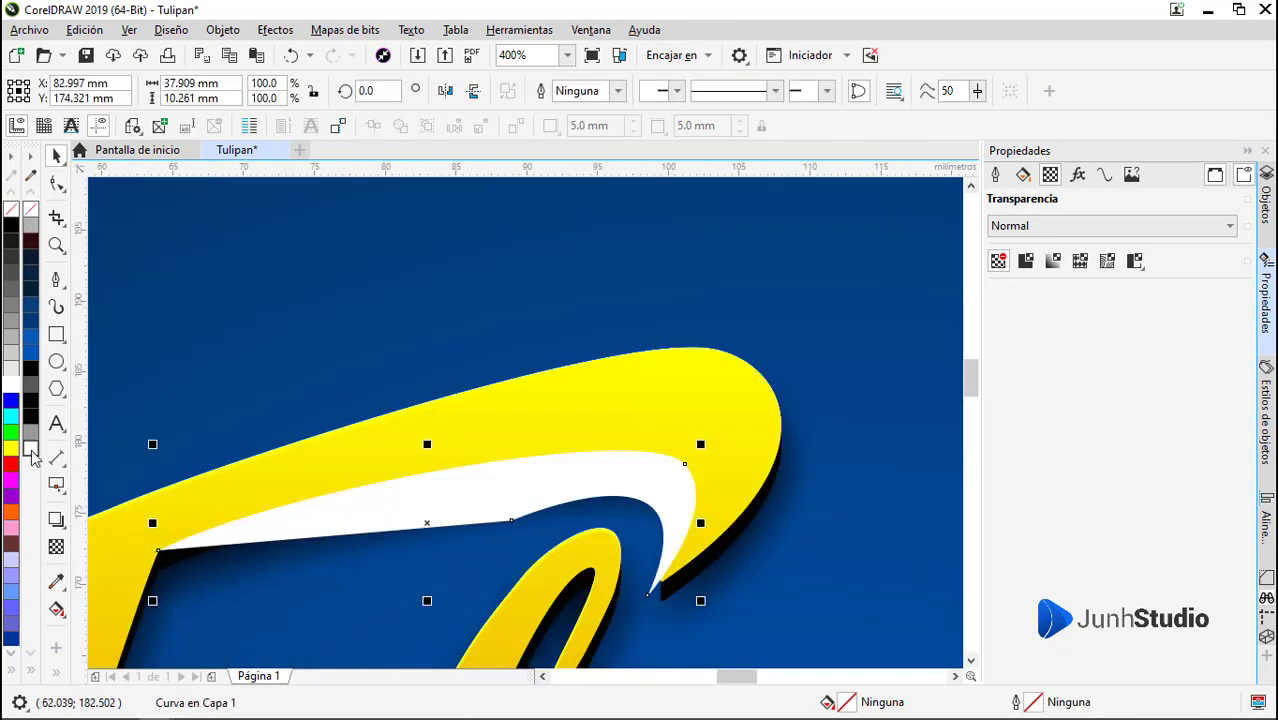
pyautogui.click(1023, 175)
pyautogui.click(1000, 265)
pyautogui.moveTo(1088, 357); pyautogui.dragTo(1117, 333)
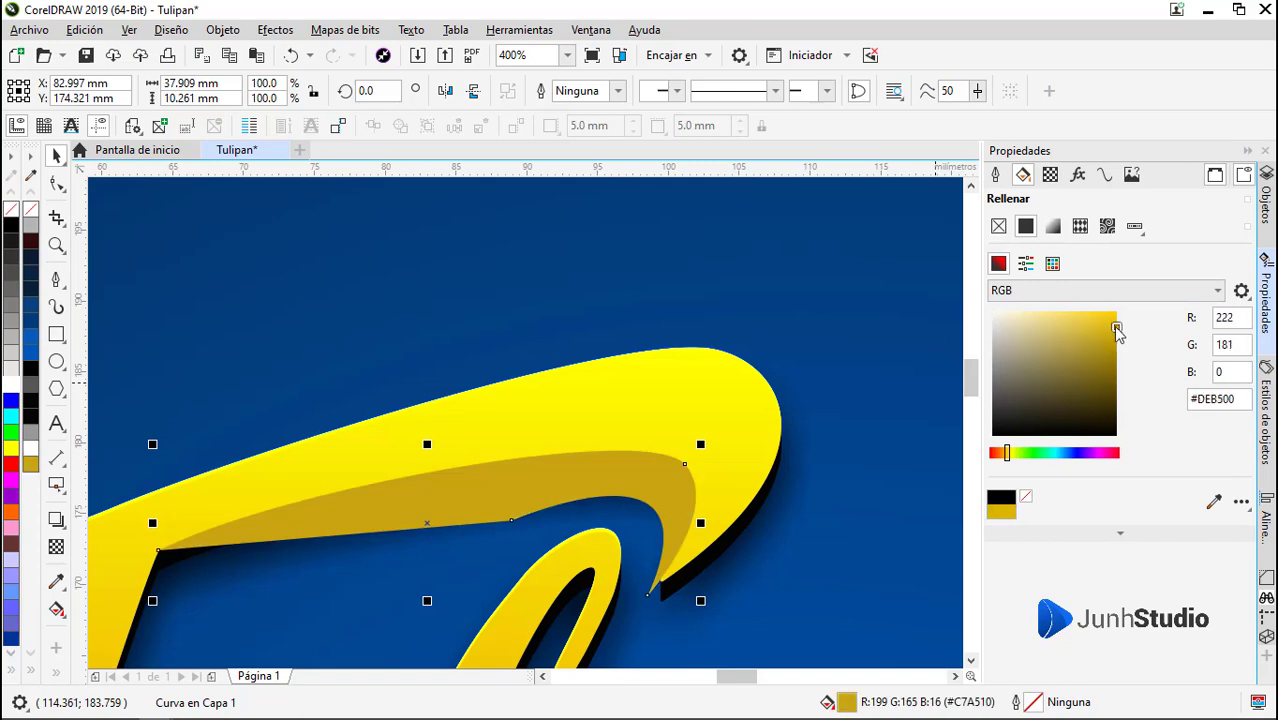
# Place the gold crossbar shape inside the gold lettering as PowerClip content
pyautogui.rightClick(564, 462)
pyautogui.click(650, 165)
pyautogui.click(624, 388)
pyautogui.scroll(-1, 624, 398)
pyautogui.press('space')
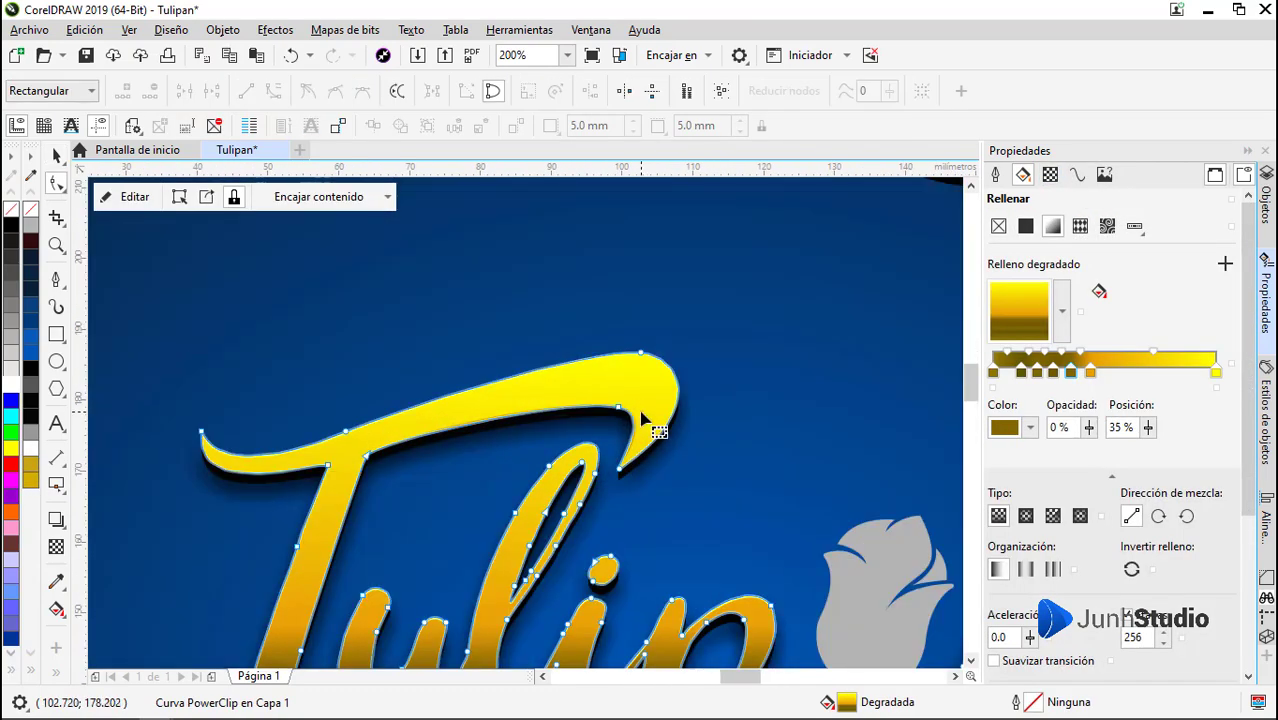
pyautogui.scroll(-1, 648, 420)
pyautogui.scroll(1, 690, 380)
pyautogui.press('space')
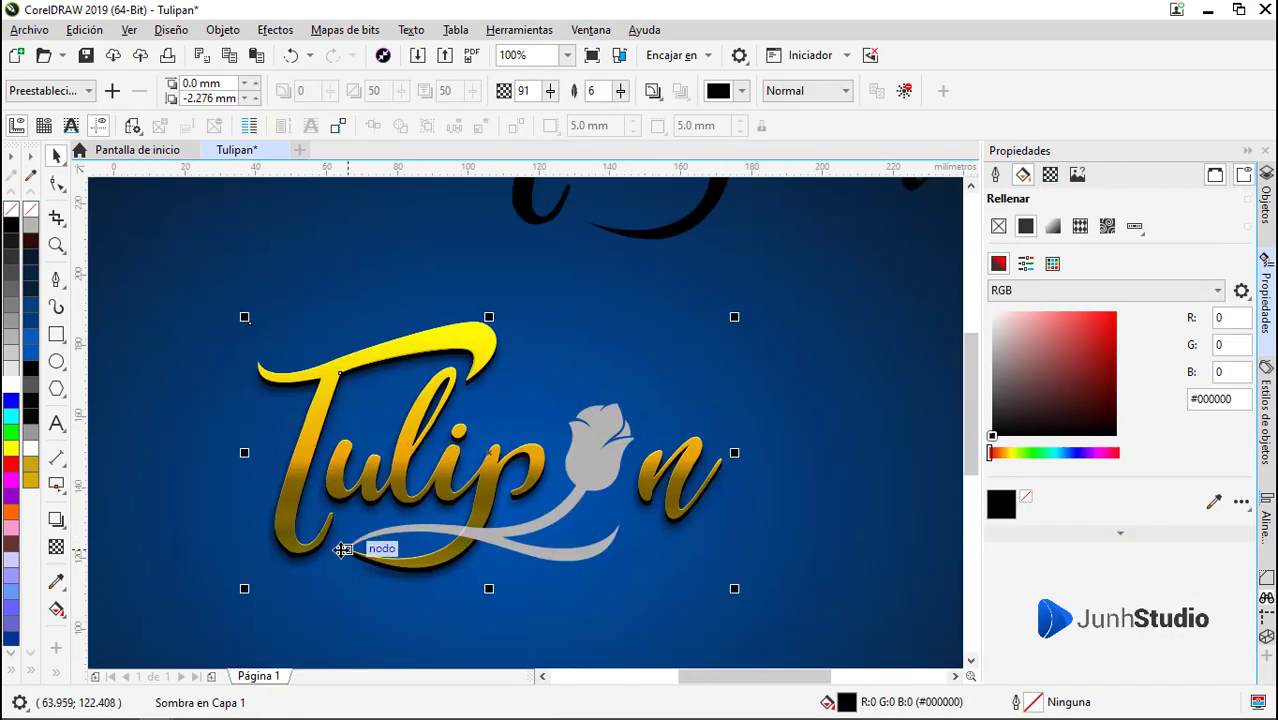
# Duplicate the black lettering with a slight offset and subtract one copy from the other to leave a thin dark edge sliver
pyautogui.scroll(-1, 378, 553)
pyautogui.scroll(1, 455, 362)
pyautogui.moveTo(455, 364); pyautogui.dragTo(180, 370)
pyautogui.rightClick(180, 370)
pyautogui.scroll(4, 177, 406)
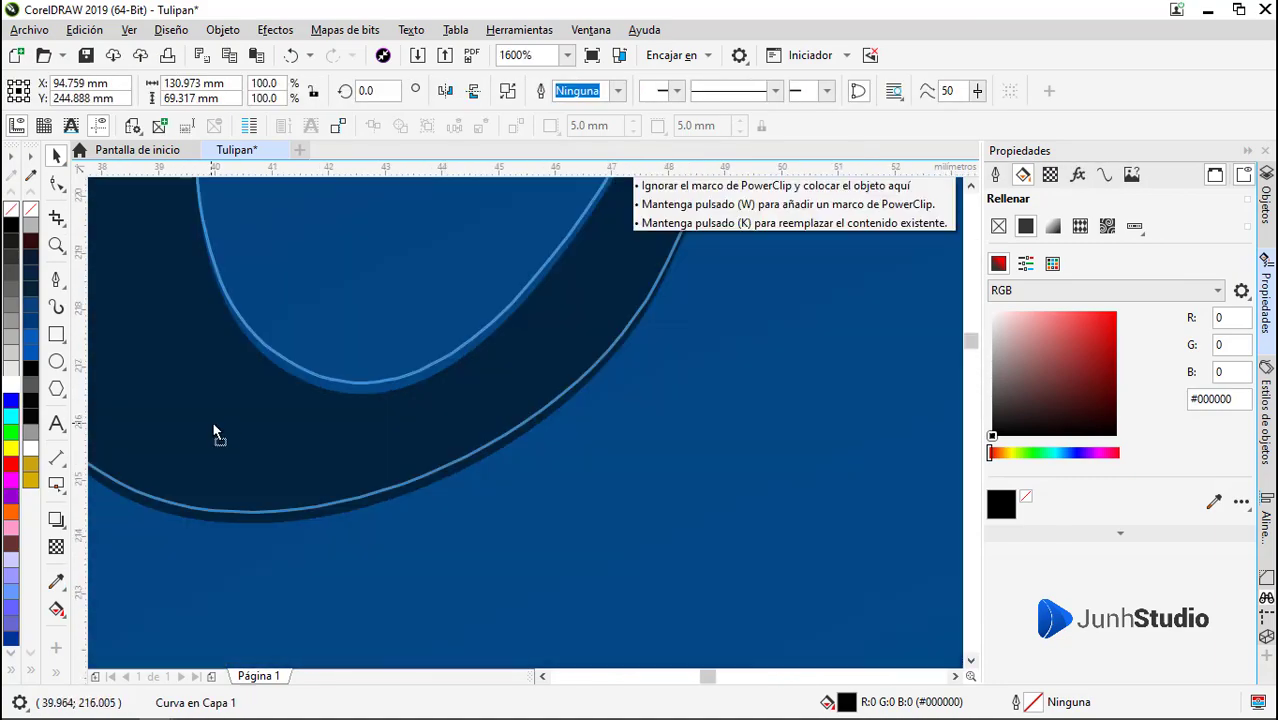
pyautogui.scroll(-3, 344, 474)
pyautogui.keyDown('shift'); pyautogui.click(354, 230); pyautogui.keyUp('shift')
pyautogui.click(654, 94)
# Move the thin black edge sliver onto the gold lettering and align it with the letters' edges
pyautogui.scroll(-2, 357, 334)
pyautogui.scroll(1, 415, 410)
pyautogui.moveTo(411, 340); pyautogui.dragTo(444, 661)
pyautogui.scroll(3, 278, 457)
pyautogui.moveTo(254, 525); pyautogui.dragTo(312, 523)
pyautogui.scroll(-2, 261, 404)
pyautogui.scroll(3, 462, 385)
pyautogui.scroll(-3, 536, 485)
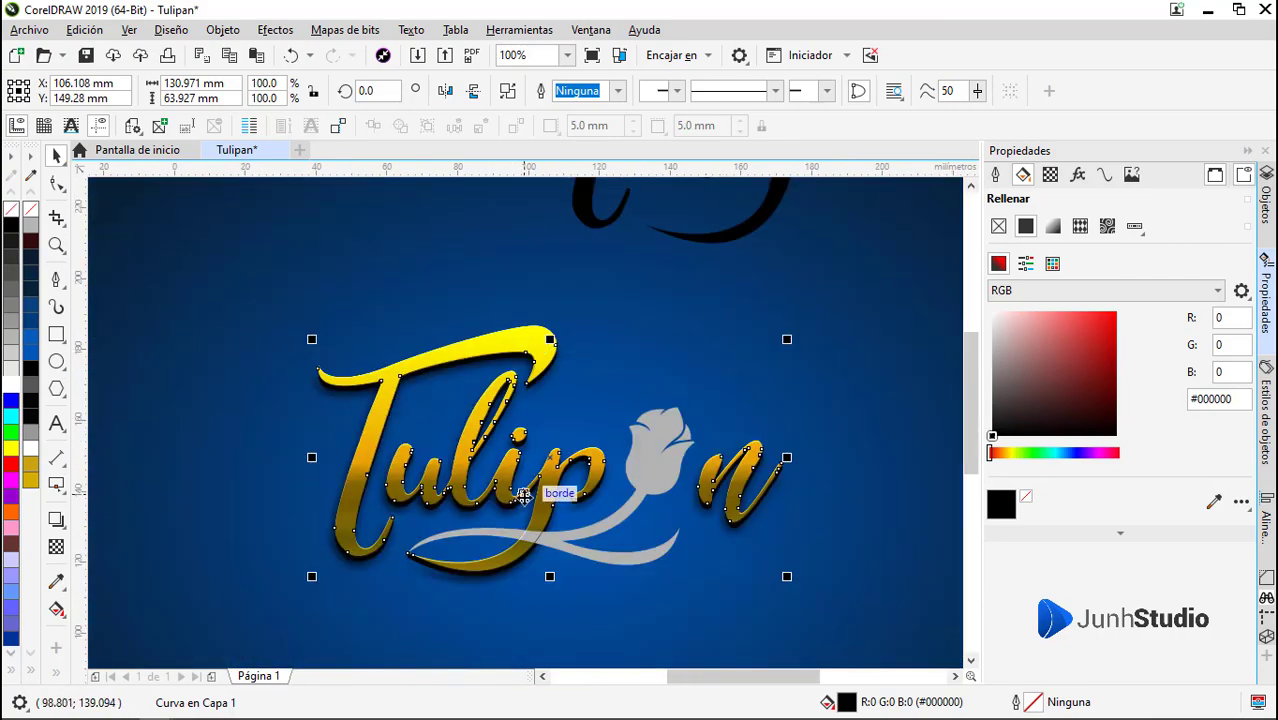
pyautogui.scroll(4, 502, 470)
pyautogui.scroll(-5, 502, 470)
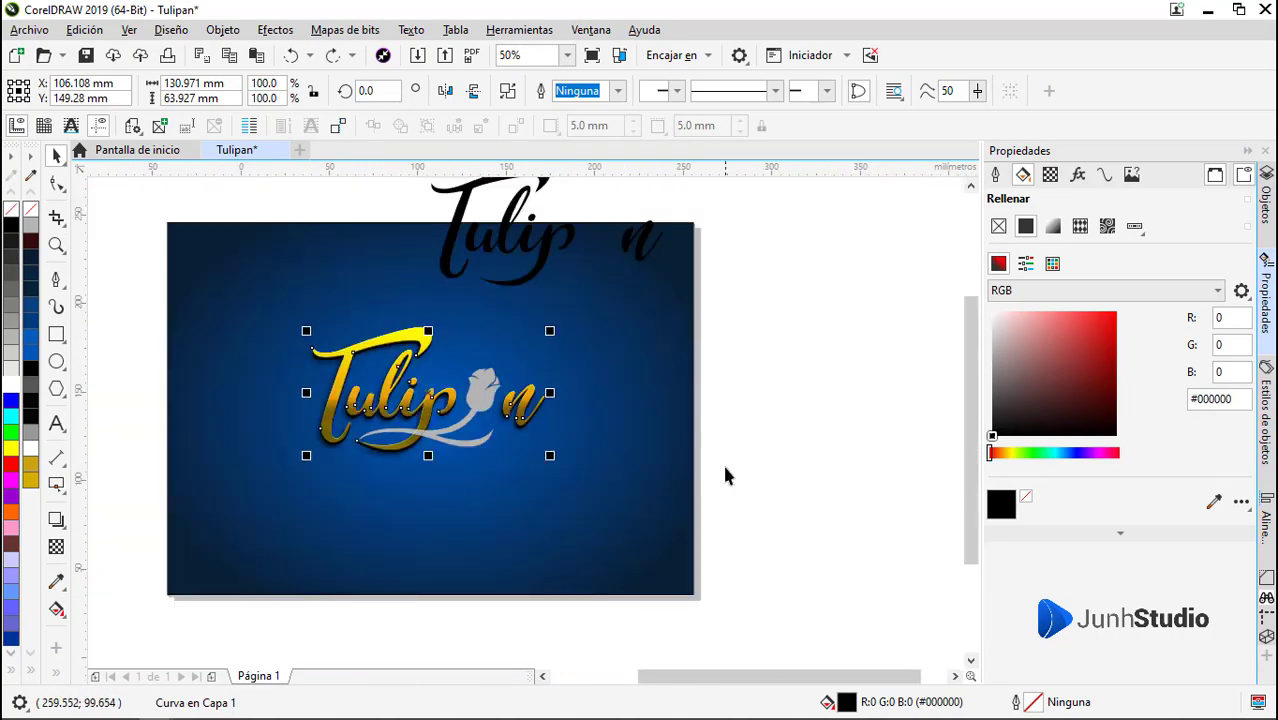
# Apply a linear gradient fill across the grey tulip bud and set its upper end colour to orange #FF9100
pyautogui.scroll(1, 465, 432)
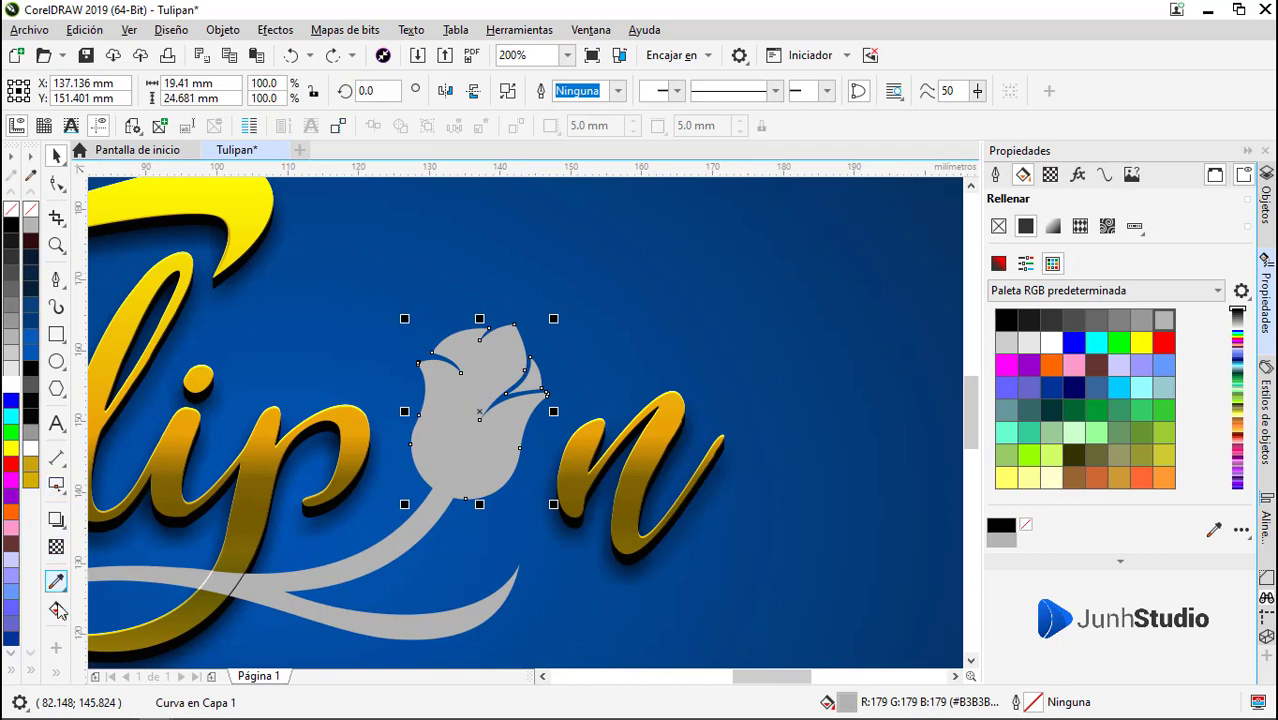
pyautogui.click(57, 610)
pyautogui.moveTo(344, 524); pyautogui.dragTo(441, 327)
pyautogui.click(470, 310)
pyautogui.click(553, 397)
pyautogui.click(477, 538)
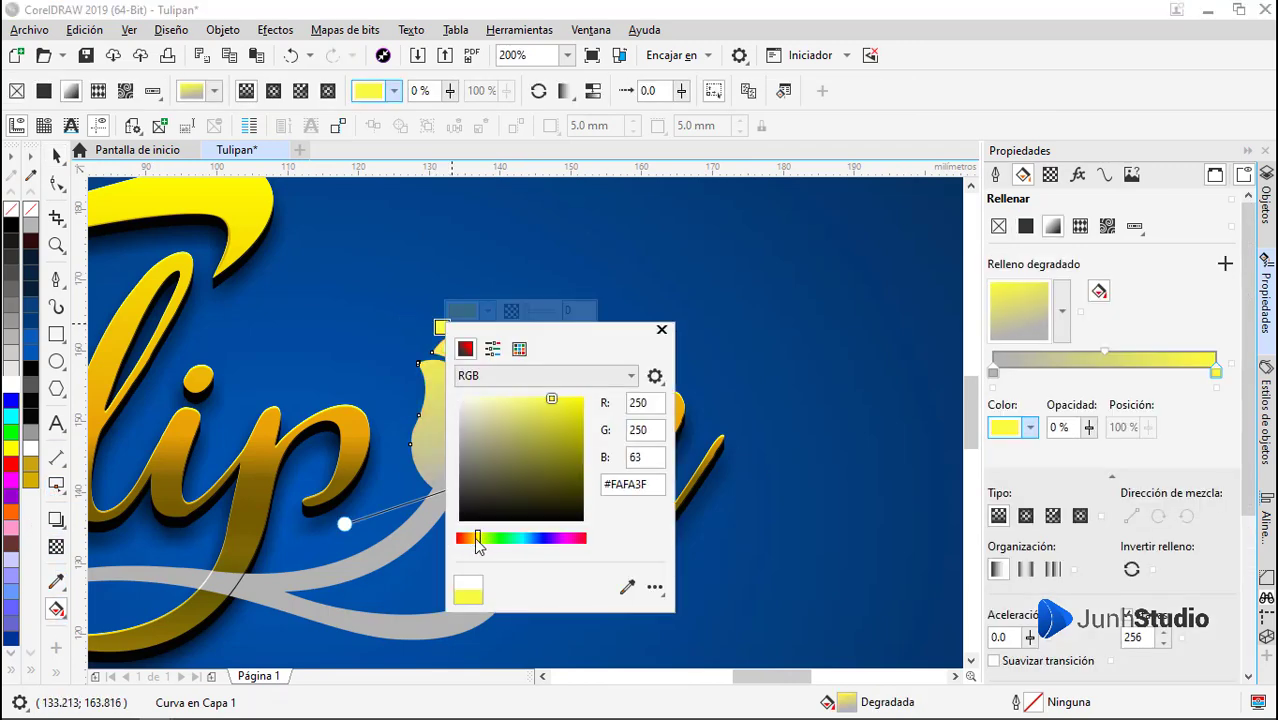
pyautogui.moveTo(477, 538); pyautogui.dragTo(467, 538)
pyautogui.click(583, 398)
pyautogui.click(400, 425)
# Set the lower end colour of the tulip's gradient to a dark reddish brown
pyautogui.click(491, 475)
pyautogui.click(533, 460)
pyautogui.click(515, 183)
pyautogui.click(629, 289)
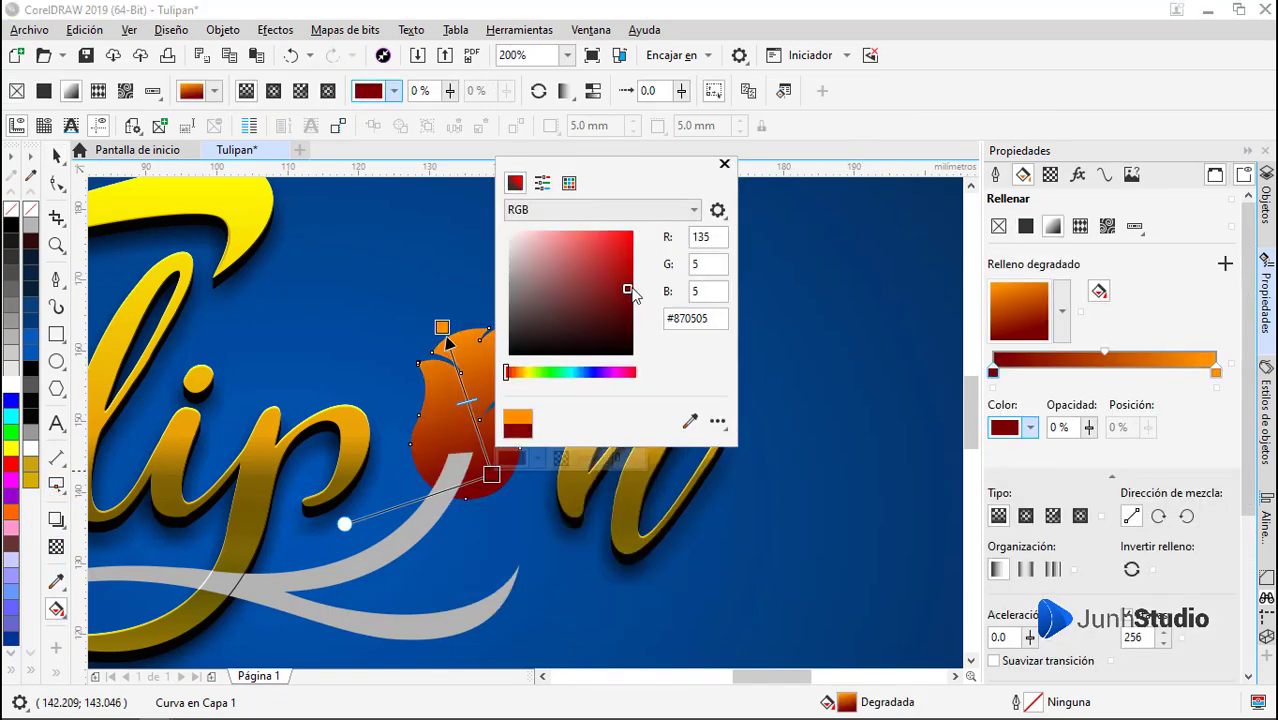
pyautogui.moveTo(632, 289); pyautogui.dragTo(634, 282)
pyautogui.click(514, 372)
pyautogui.click(634, 286)
# Change the upper end colour of the tulip's gradient to golden yellow
pyautogui.click(442, 328)
pyautogui.click(487, 311)
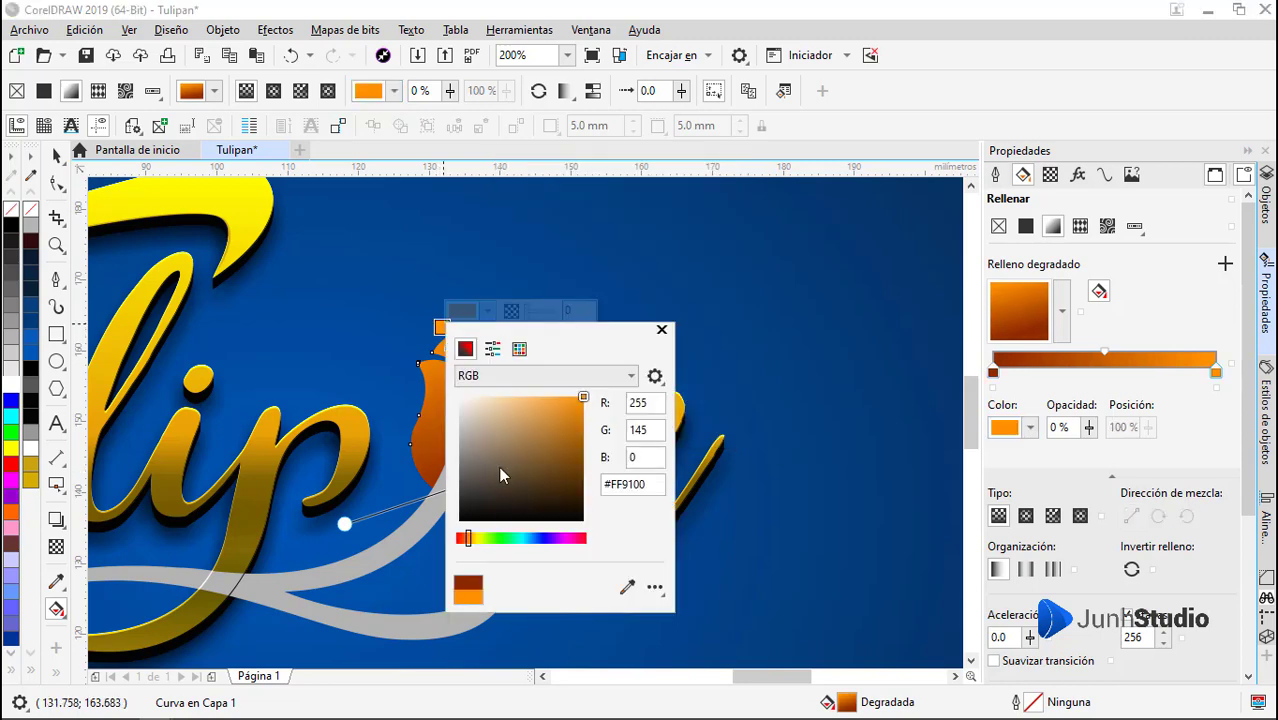
pyautogui.moveTo(470, 536); pyautogui.dragTo(473, 536)
pyautogui.click(441, 327)
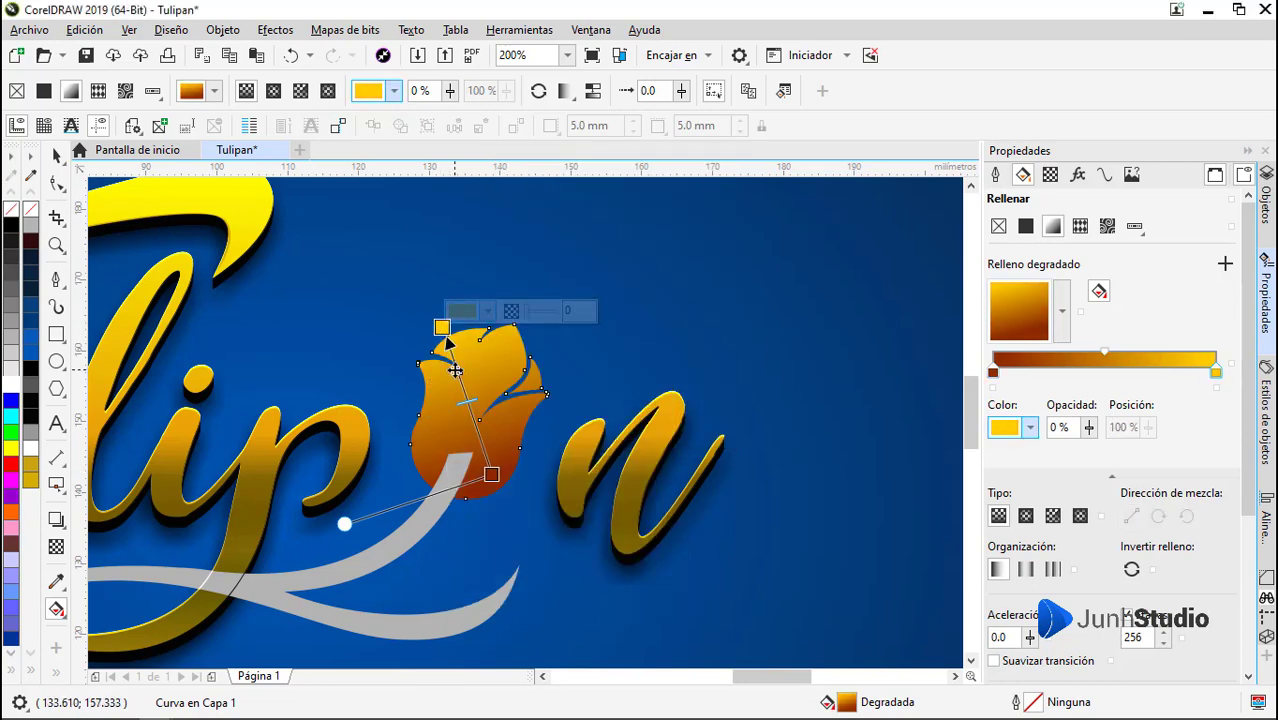
# Add a golden middle stop to the tulip's gradient and set its upper end colour to pale cream #FFF1B5
pyautogui.doubleClick(457, 371)
pyautogui.moveTo(457, 371); pyautogui.dragTo(465, 391)
pyautogui.click(442, 327)
pyautogui.click(487, 311)
pyautogui.click(510, 394)
pyautogui.moveTo(507, 325); pyautogui.dragTo(683, 326)
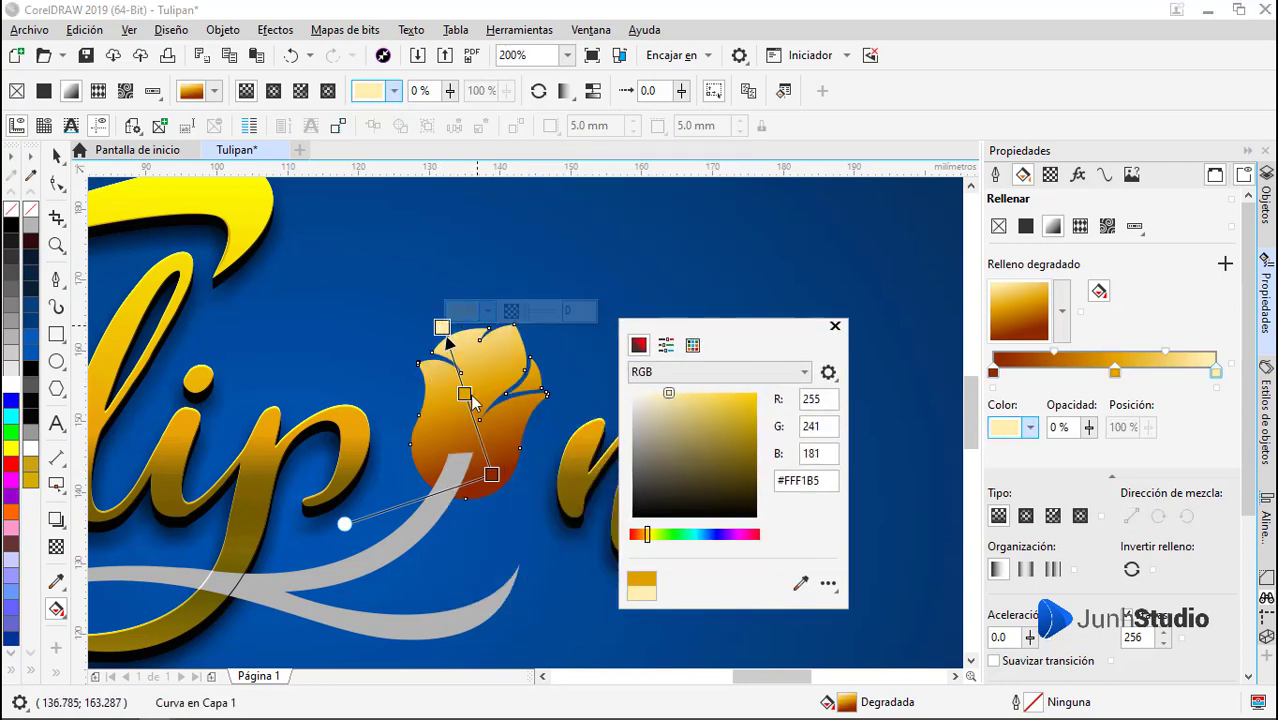
# Duplicate the tulip with a slight offset and subtract one copy from the other to leave a thin white sliver along its edge
pyautogui.press('space')
pyautogui.scroll(5, 580, 390)
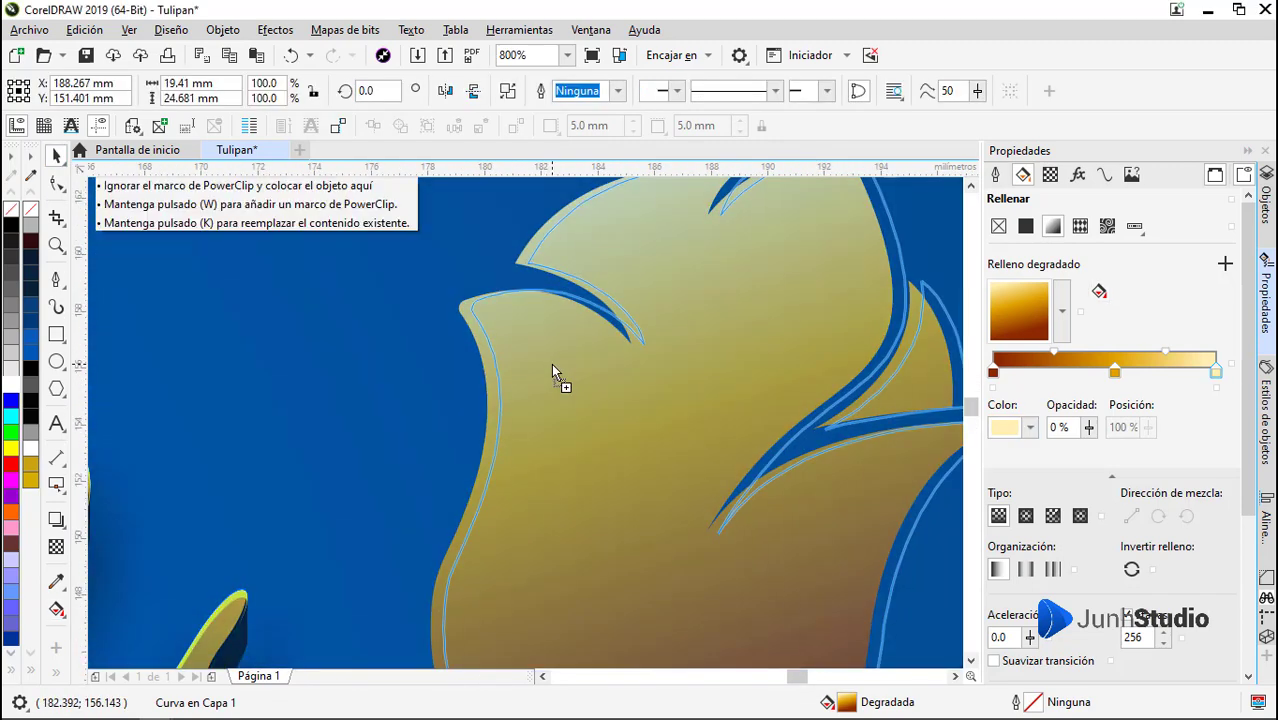
pyautogui.moveTo(538, 363); pyautogui.dragTo(333, 416)
pyautogui.keyDown('shift'); pyautogui.click(487, 430); pyautogui.keyUp('shift')
pyautogui.click(678, 91)
pyautogui.scroll(-2, 573, 414)
pyautogui.scroll(3, 198, 408)
pyautogui.scroll(-3, 303, 386)
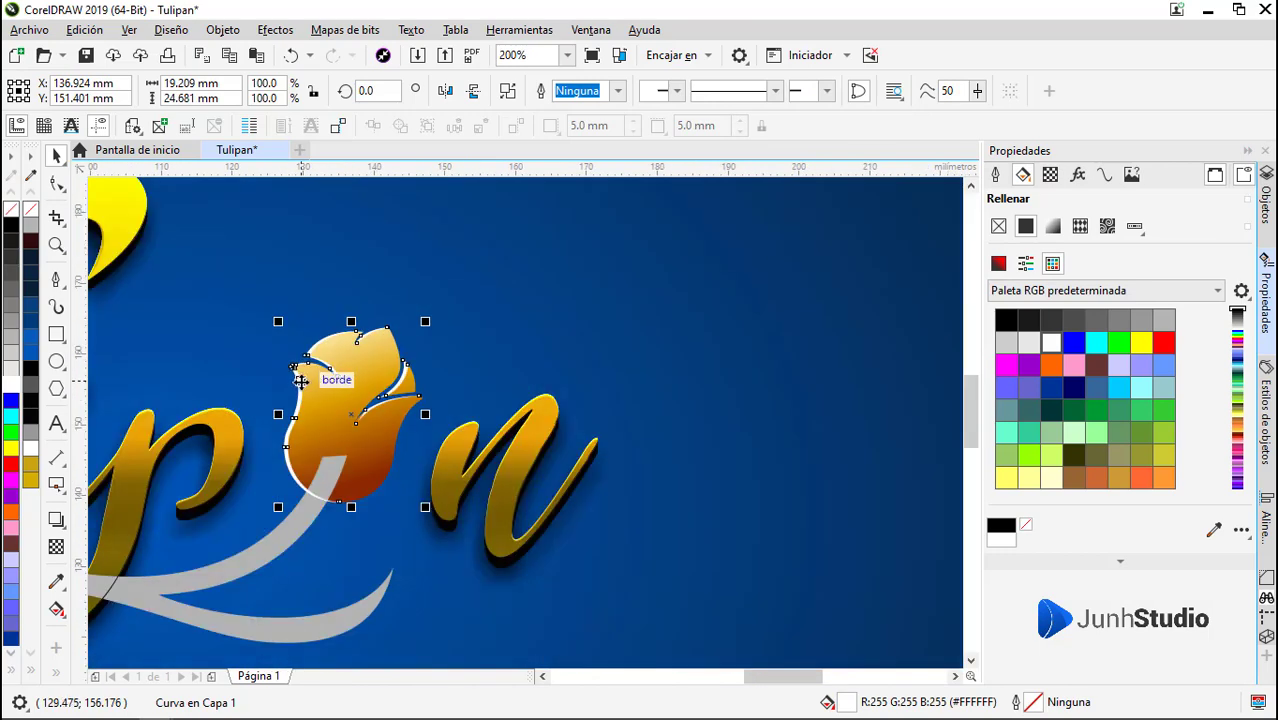
# Apply a linear transparency to the white sliver, fading diagonally into the tulip, and align it with the tulip's edge
pyautogui.scroll(1, 301, 381)
pyautogui.click(56, 547)
pyautogui.moveTo(275, 288); pyautogui.dragTo(376, 434)
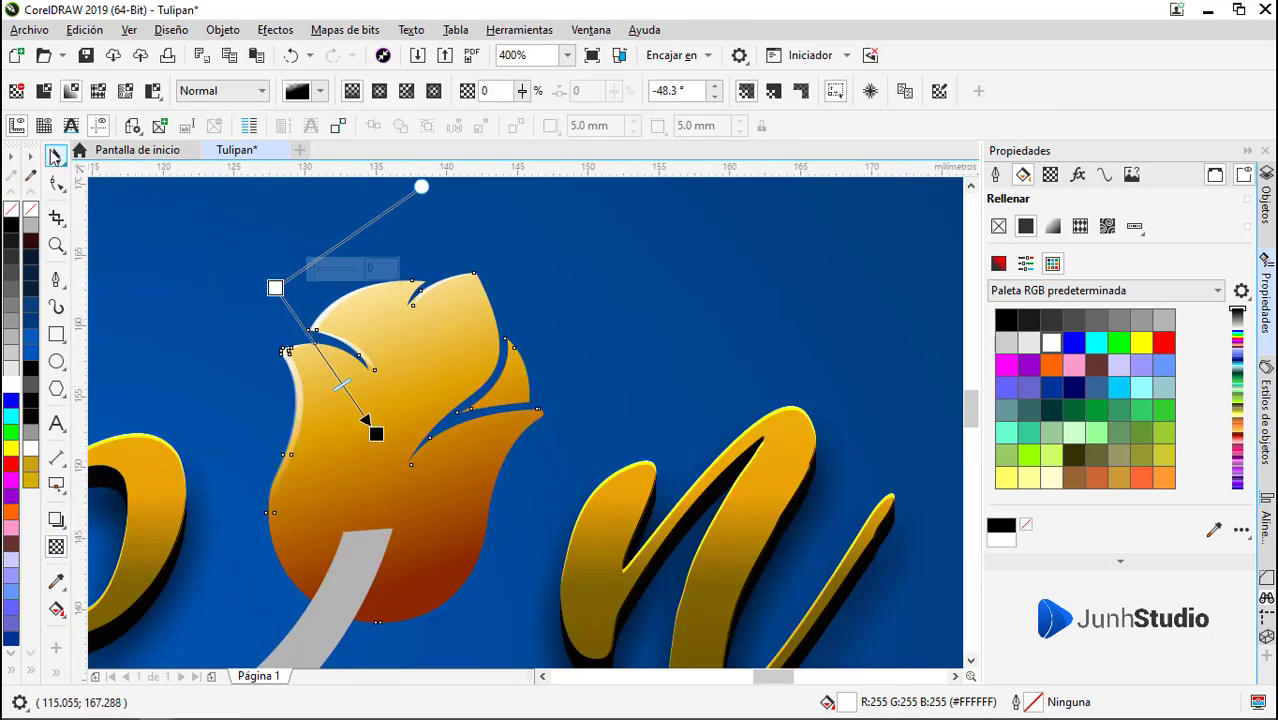
pyautogui.click(54, 157)
pyautogui.scroll(3, 285, 353)
pyautogui.moveTo(297, 361); pyautogui.dragTo(304, 367)
pyautogui.scroll(-4, 307, 333)
# Move the white highlight's end node to the tip of the left petal notch and bend its curve along the petal edge
pyautogui.press('F10')
pyautogui.scroll(4, 367, 341)
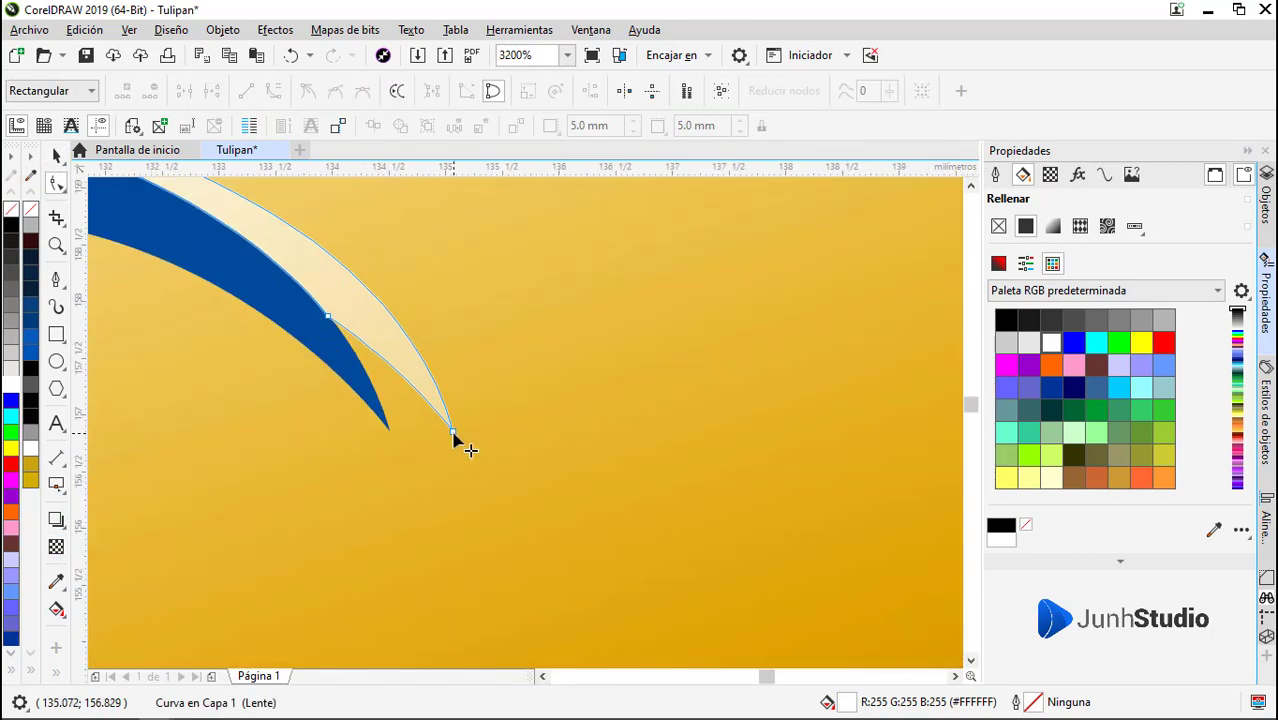
pyautogui.moveTo(454, 436); pyautogui.dragTo(392, 431)
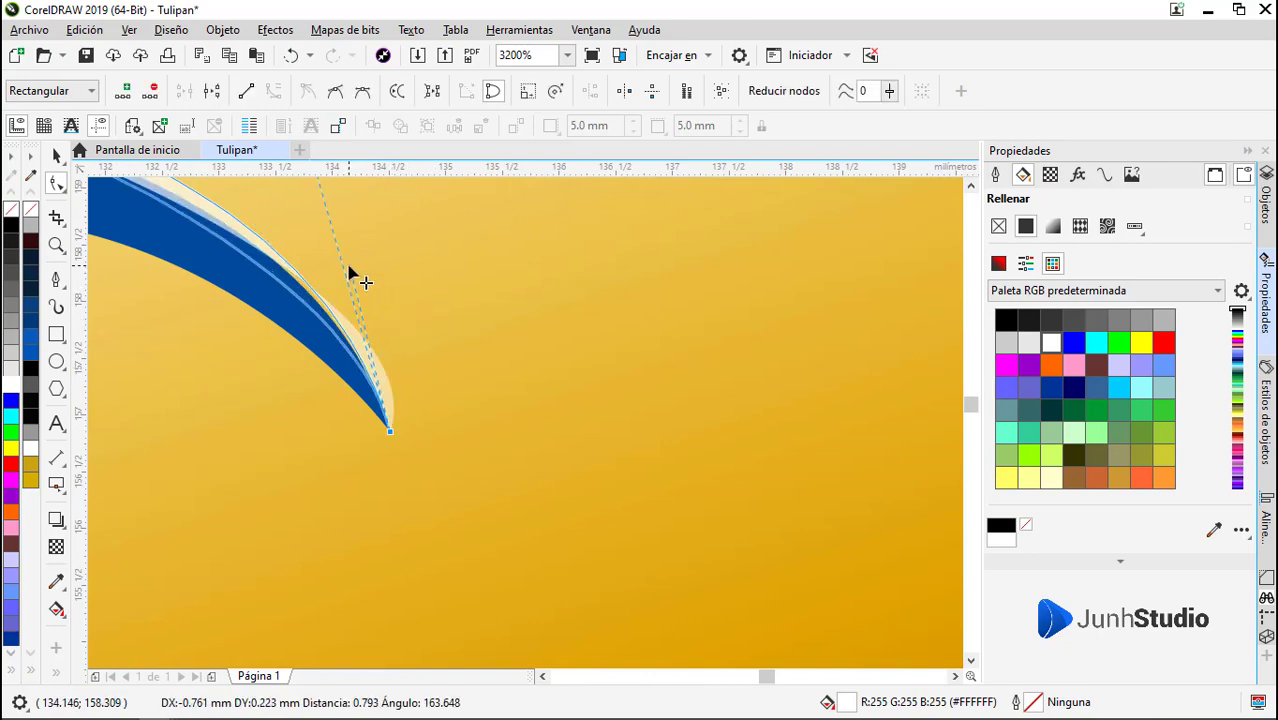
pyautogui.moveTo(349, 273); pyautogui.dragTo(350, 272)
pyautogui.scroll(-2, 350, 272)
pyautogui.scroll(2, 326, 226)
pyautogui.scroll(-3, 393, 366)
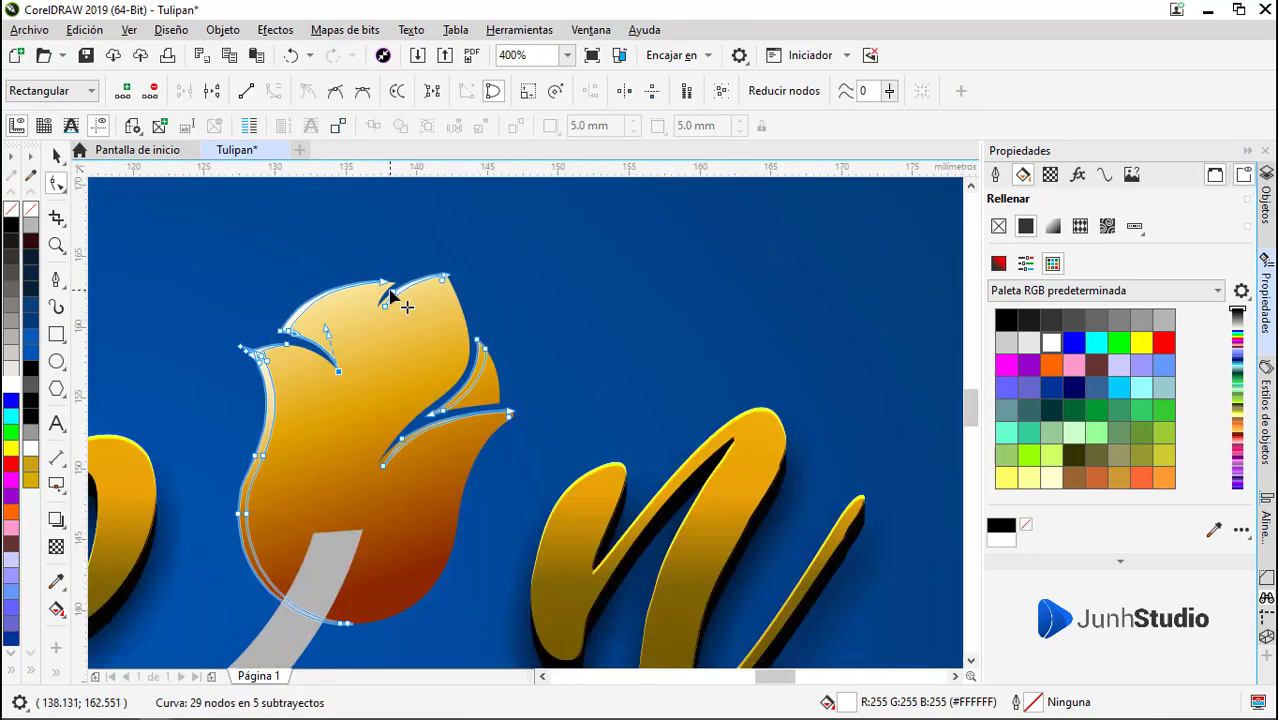
# Delete the extra node on the highlight beside the top petal's notch and reshape its curve along the petal edge
pyautogui.scroll(3, 408, 294)
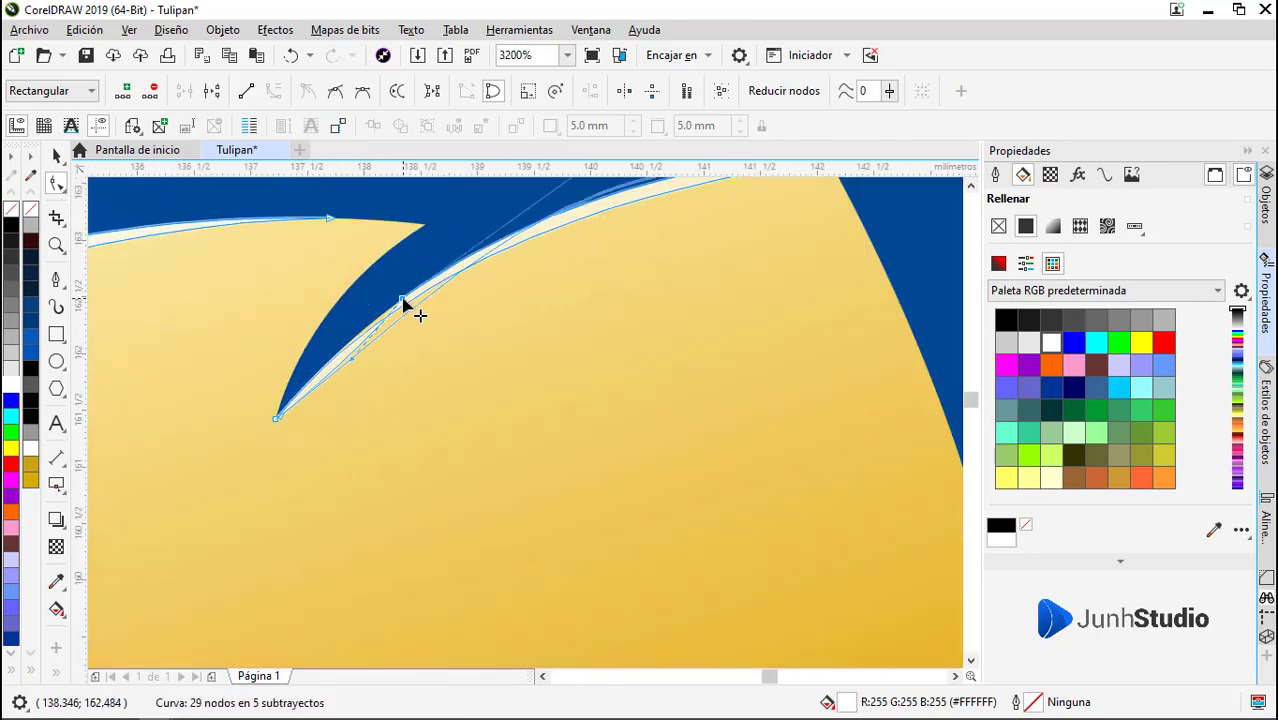
pyautogui.doubleClick(403, 299)
pyautogui.scroll(-1, 356, 350)
pyautogui.click(590, 260)
pyautogui.scroll(1, 397, 294)
pyautogui.moveTo(385, 308); pyautogui.dragTo(431, 388)
pyautogui.moveTo(412, 331); pyautogui.dragTo(378, 295)
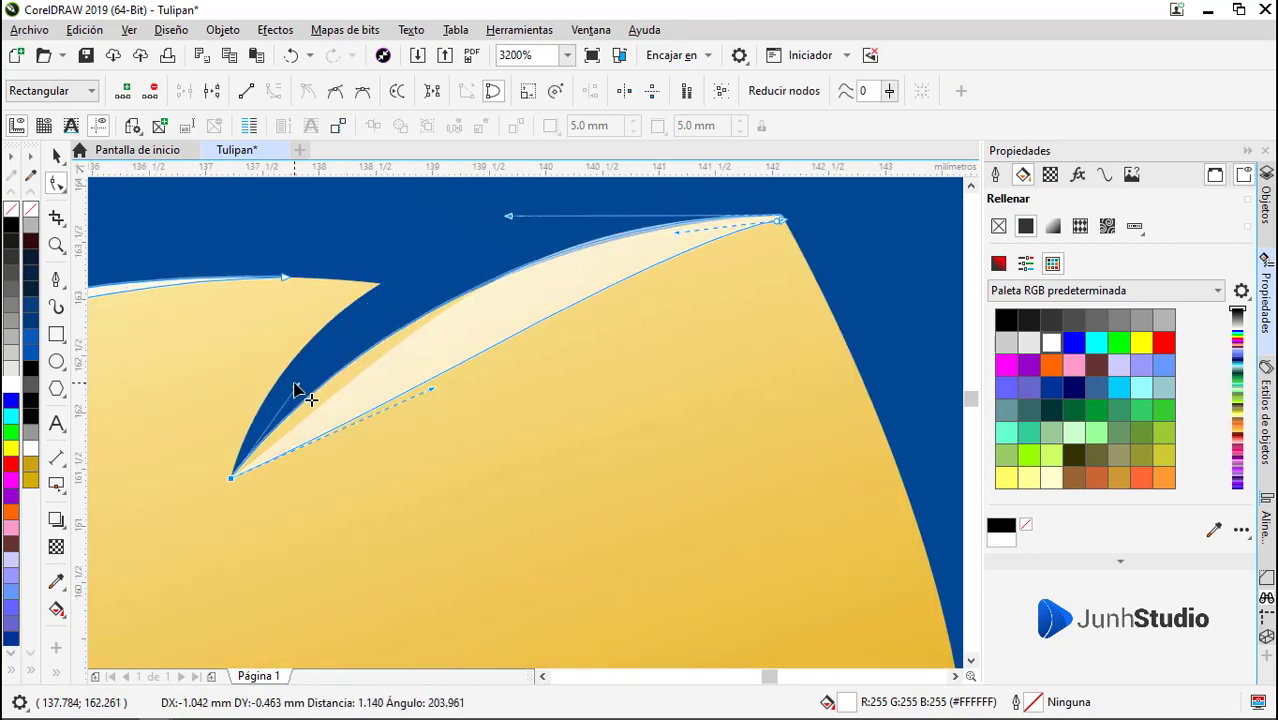
pyautogui.scroll(-3, 430, 300)
pyautogui.scroll(3, 499, 291)
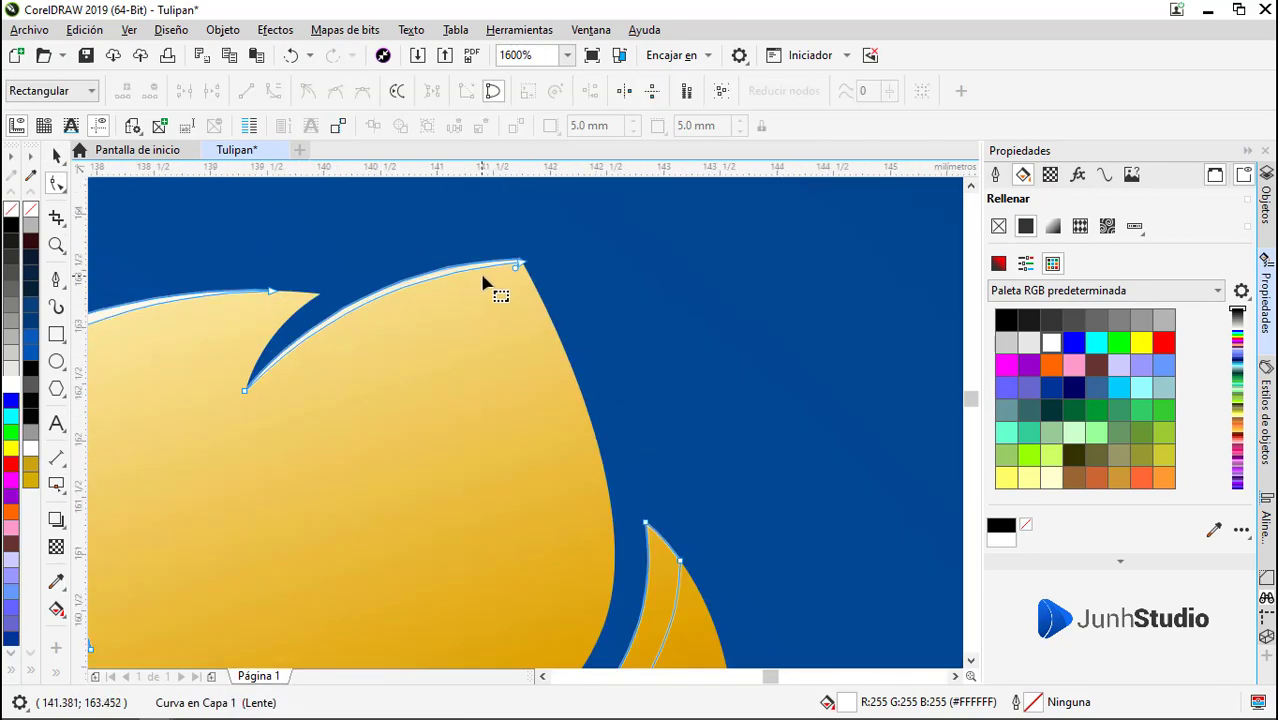
# Extend the highlight's end to the top petal's outer edge and remove the redundant node there
pyautogui.scroll(1, 572, 270)
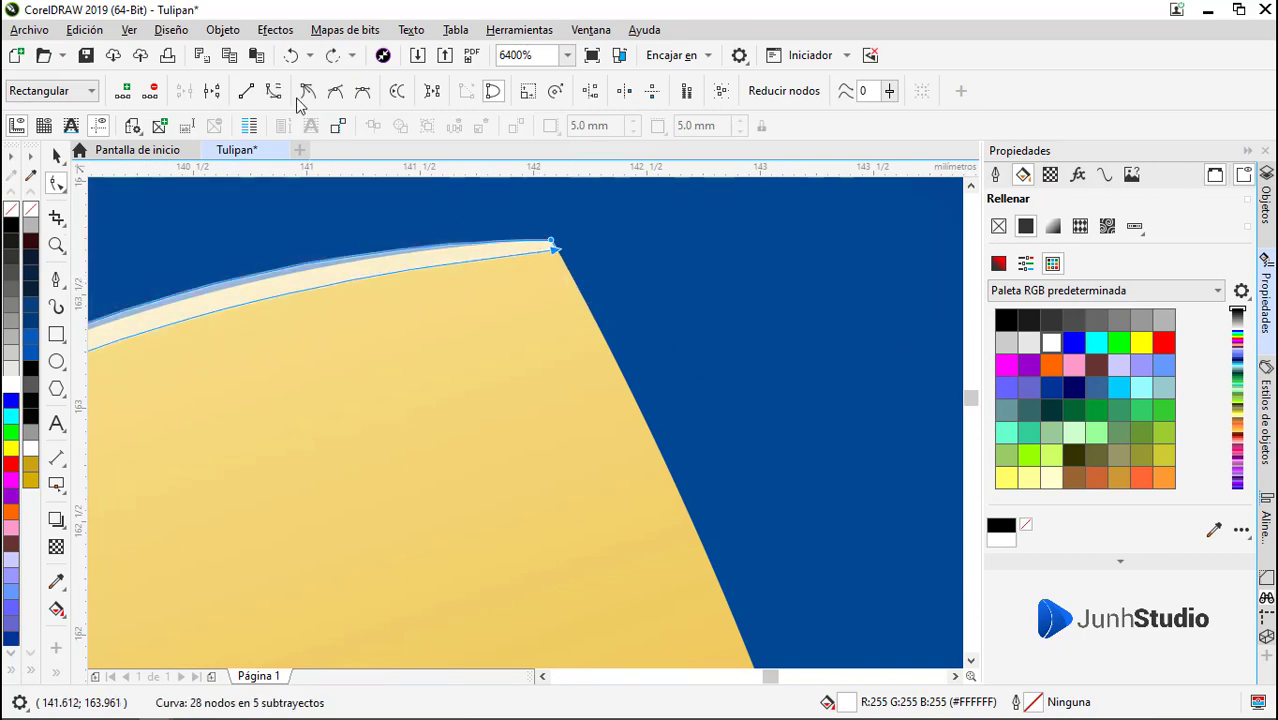
pyautogui.moveTo(549, 251); pyautogui.dragTo(580, 292)
pyautogui.hotkey('ctrl', 'z')
pyautogui.scroll(1, 596, 290)
pyautogui.click(596, 290)
pyautogui.doubleClick(564, 294)
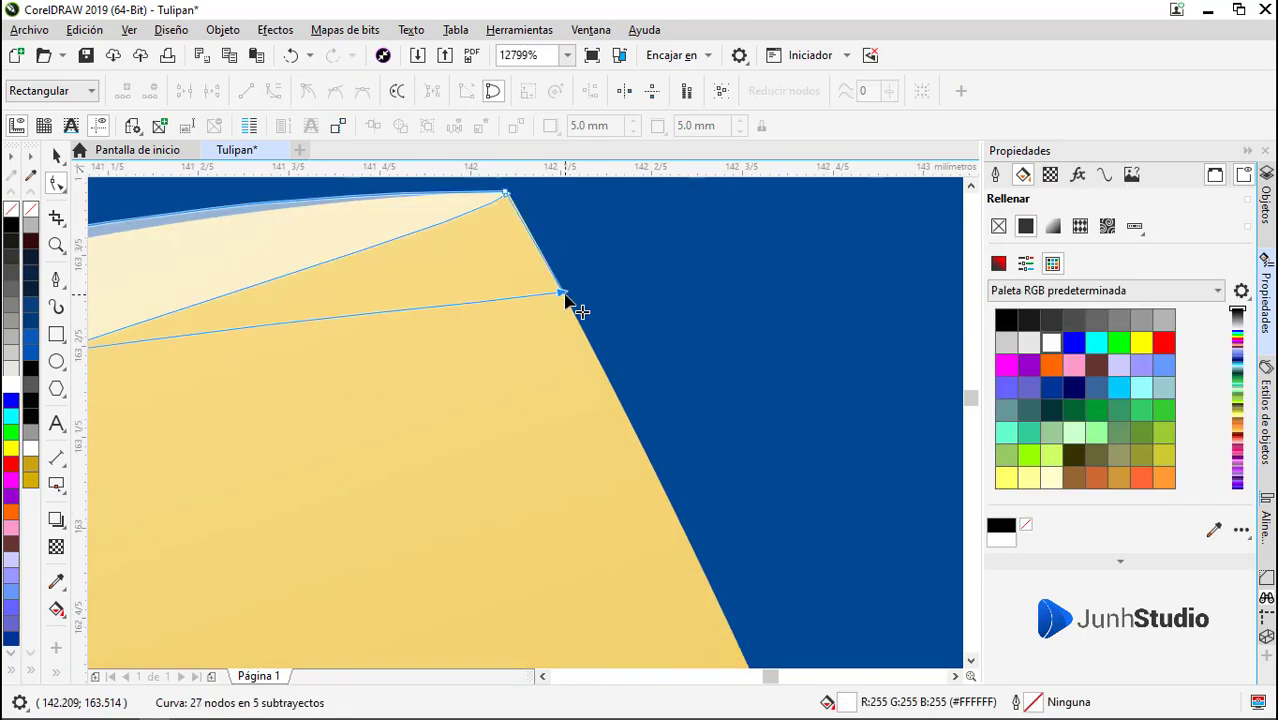
# Reshape the highlight's curves into an even band along the top petal's edge and deselect it
pyautogui.scroll(-2, 599, 300)
pyautogui.click(590, 298)
pyautogui.moveTo(497, 322); pyautogui.dragTo(511, 364)
pyautogui.click(575, 271)
pyautogui.scroll(1, 320, 265)
pyautogui.moveTo(282, 277); pyautogui.dragTo(238, 304)
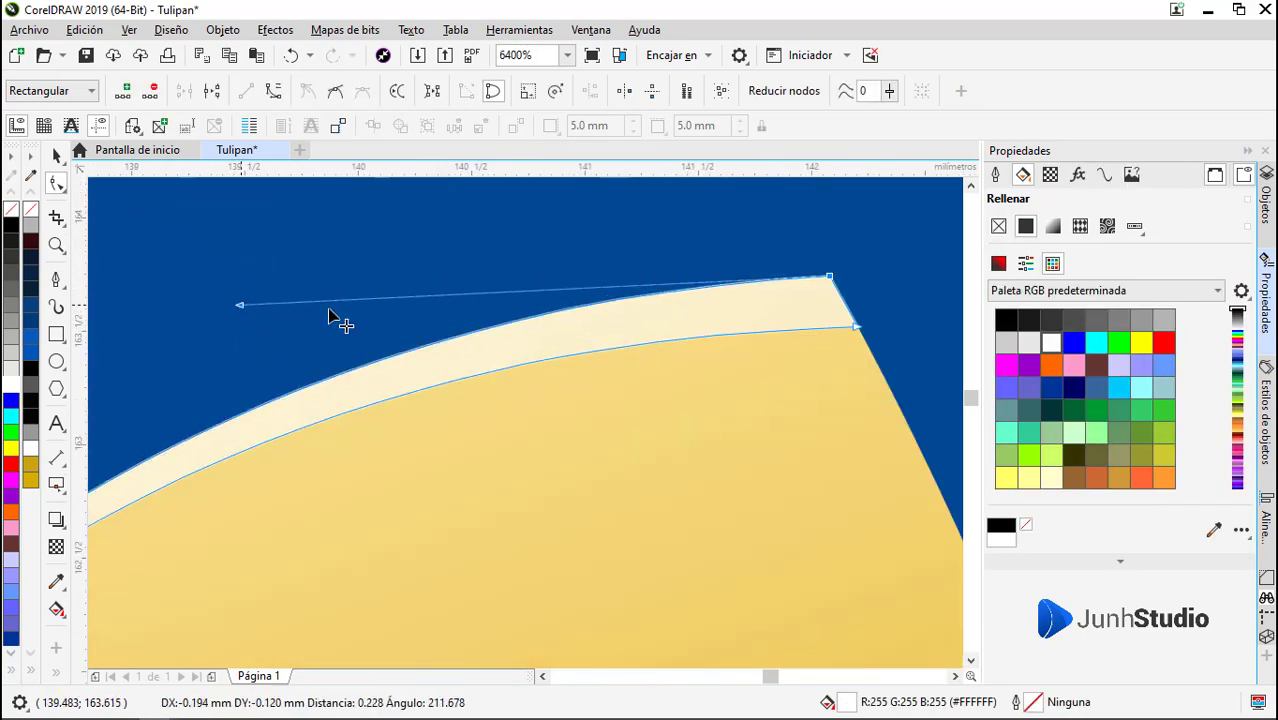
pyautogui.scroll(-3, 501, 319)
pyautogui.press('space')
pyautogui.scroll(-1, 516, 350)
pyautogui.press('space')
pyautogui.press('space')
pyautogui.click(590, 350)
pyautogui.scroll(-2, 488, 330)
pyautogui.scroll(1, 494, 374)
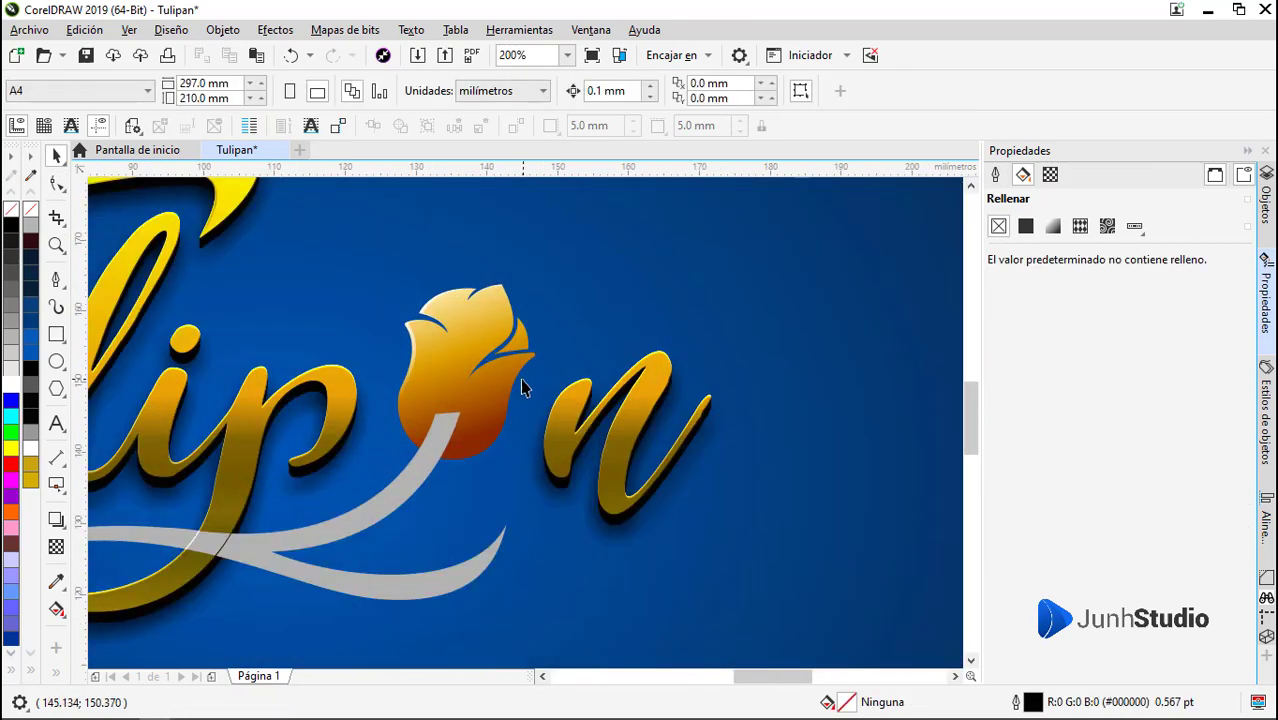
# Add a black drop shadow to the tulip with opacity 82 and feathering 10, cast slightly down and to the left
pyautogui.click(498, 389)
pyautogui.click(56, 519)
pyautogui.moveTo(466, 372); pyautogui.dragTo(395, 457)
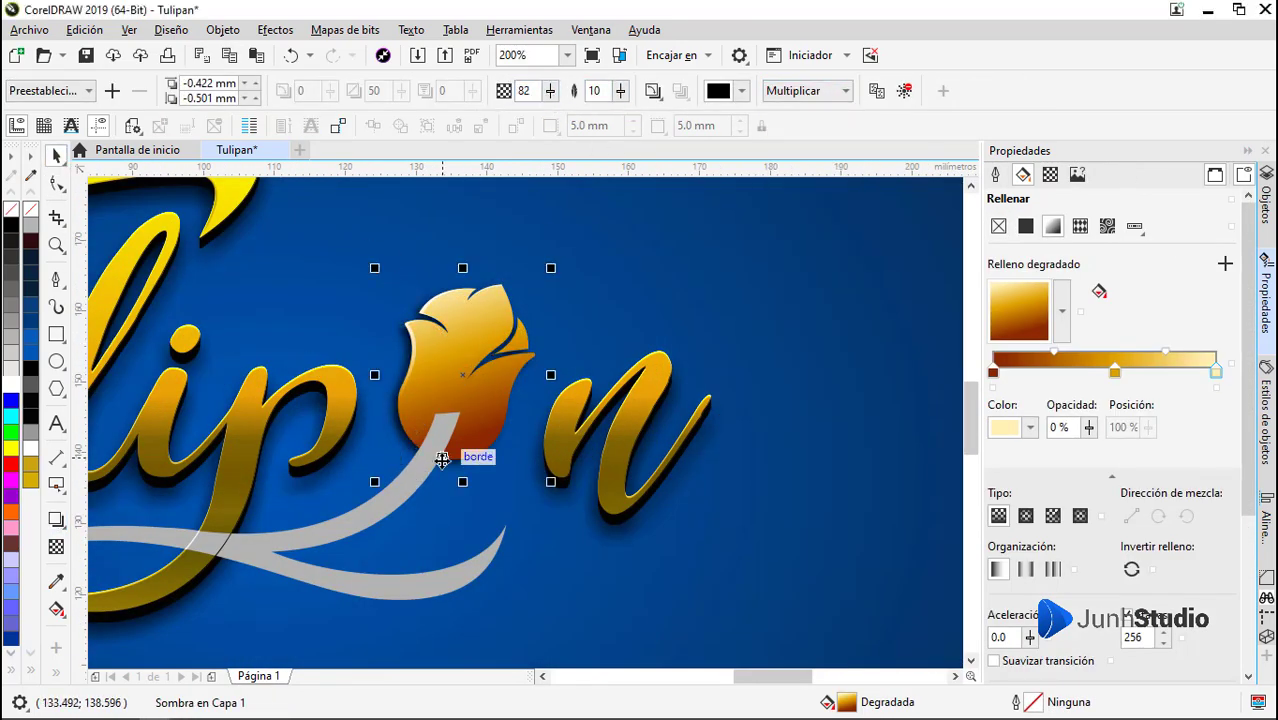
# Place a copy of the tulip to the right of the letter n and clear the copy's drop shadow
pyautogui.moveTo(610, 409); pyautogui.dragTo(338, 419)
pyautogui.moveTo(246, 349); pyautogui.dragTo(650, 425)
pyautogui.rightClick(650, 425)
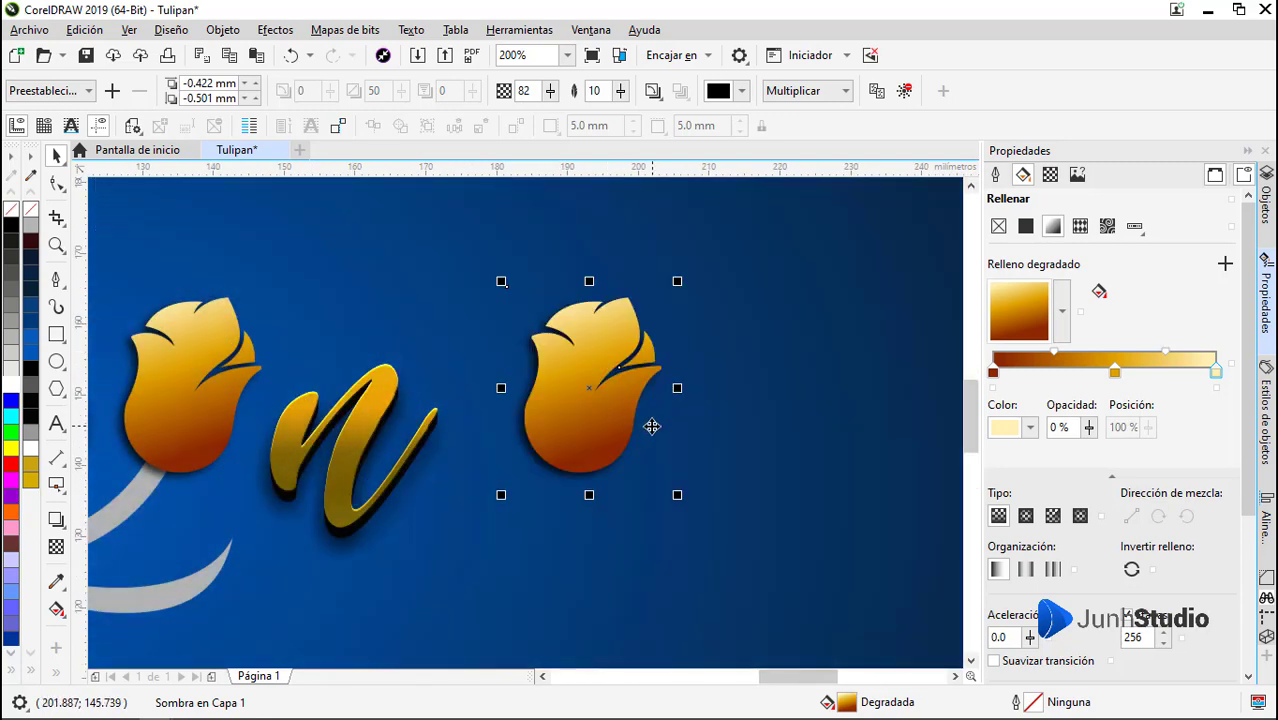
pyautogui.scroll(1, 843, 425)
pyautogui.click(56, 519)
pyautogui.click(904, 91)
# Duplicate the tulip copy with a slight offset and subtract one from the other to leave a sliver along its lower-right edge
pyautogui.press('space')
pyautogui.moveTo(391, 461); pyautogui.dragTo(387, 452)
pyautogui.rightClick(387, 452)
pyautogui.moveTo(414, 525); pyautogui.dragTo(370, 452)
pyautogui.click(686, 91)
pyautogui.moveTo(320, 213); pyautogui.dragTo(301, 292)
# Delete the small petal fragments from the sliver and fill the remaining curve with white
pyautogui.press('F10')
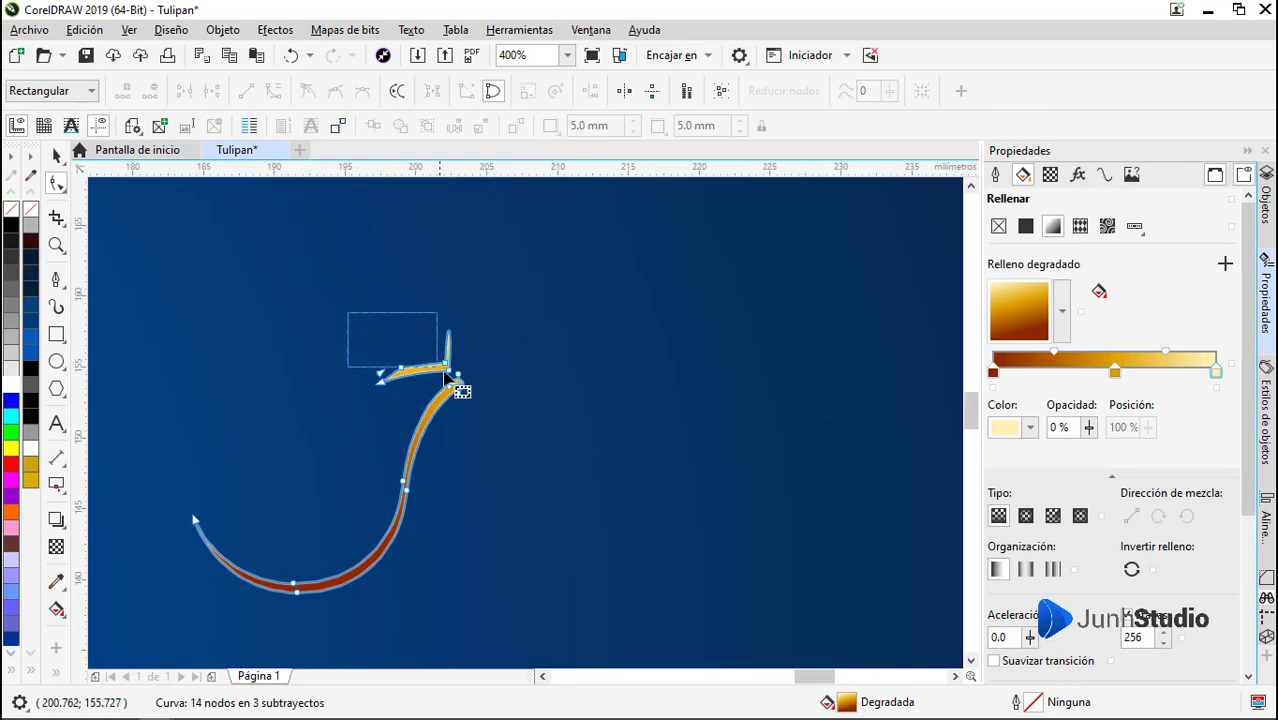
pyautogui.press('space')
pyautogui.click(11, 384)
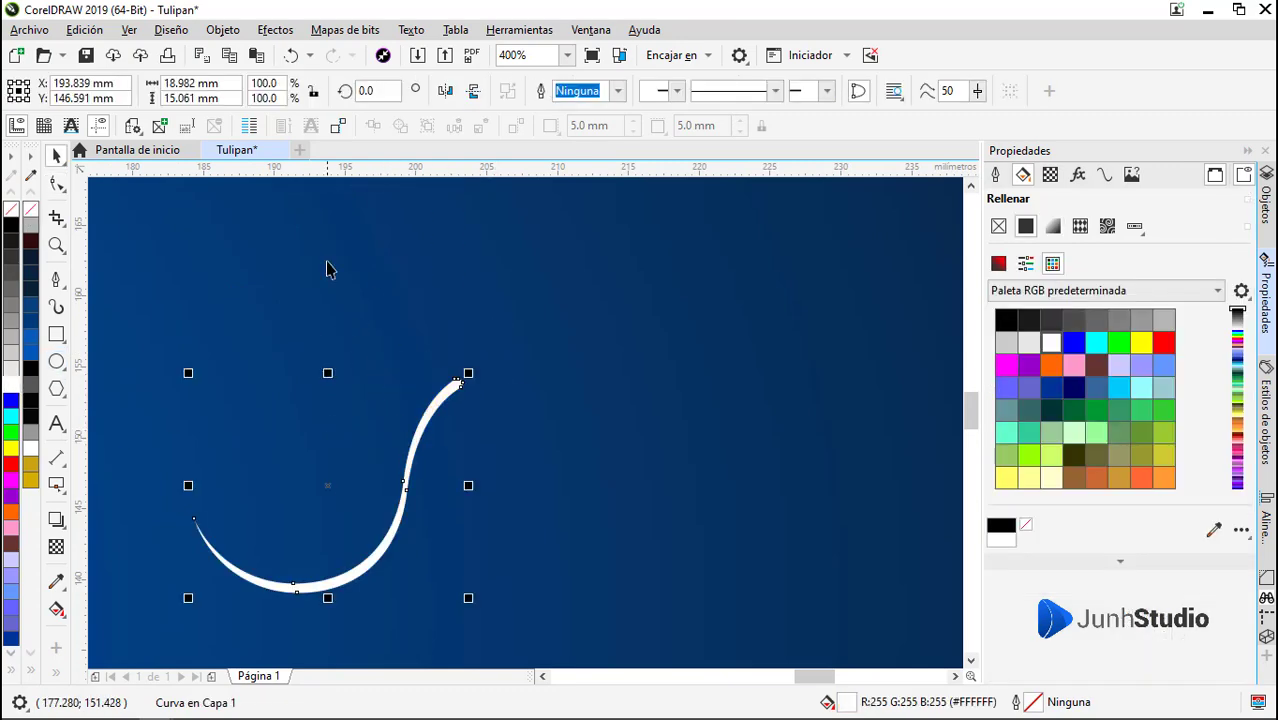
# Apply a Gaussian blur to the white curved sliver so it becomes a soft glow
pyautogui.click(345, 30)
pyautogui.moveTo(364, 436)
pyautogui.click(628, 458)
pyautogui.click(631, 353)
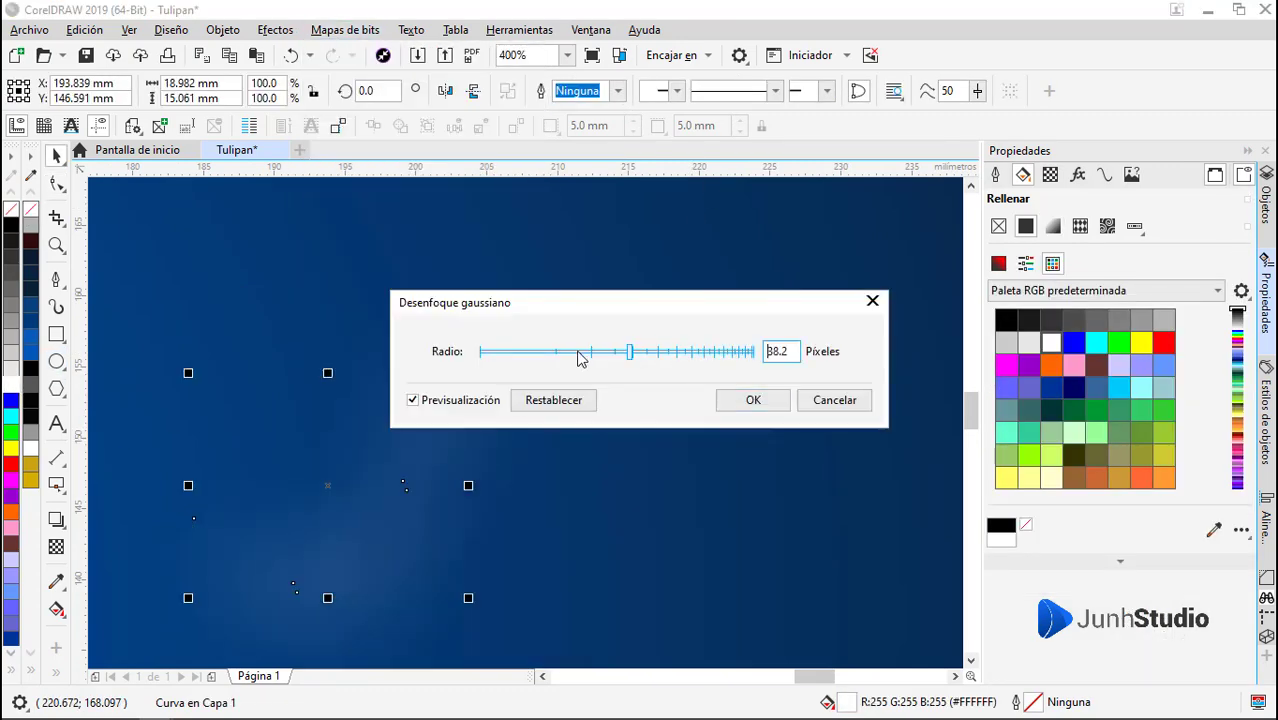
pyautogui.click(574, 353)
pyautogui.press('Return')
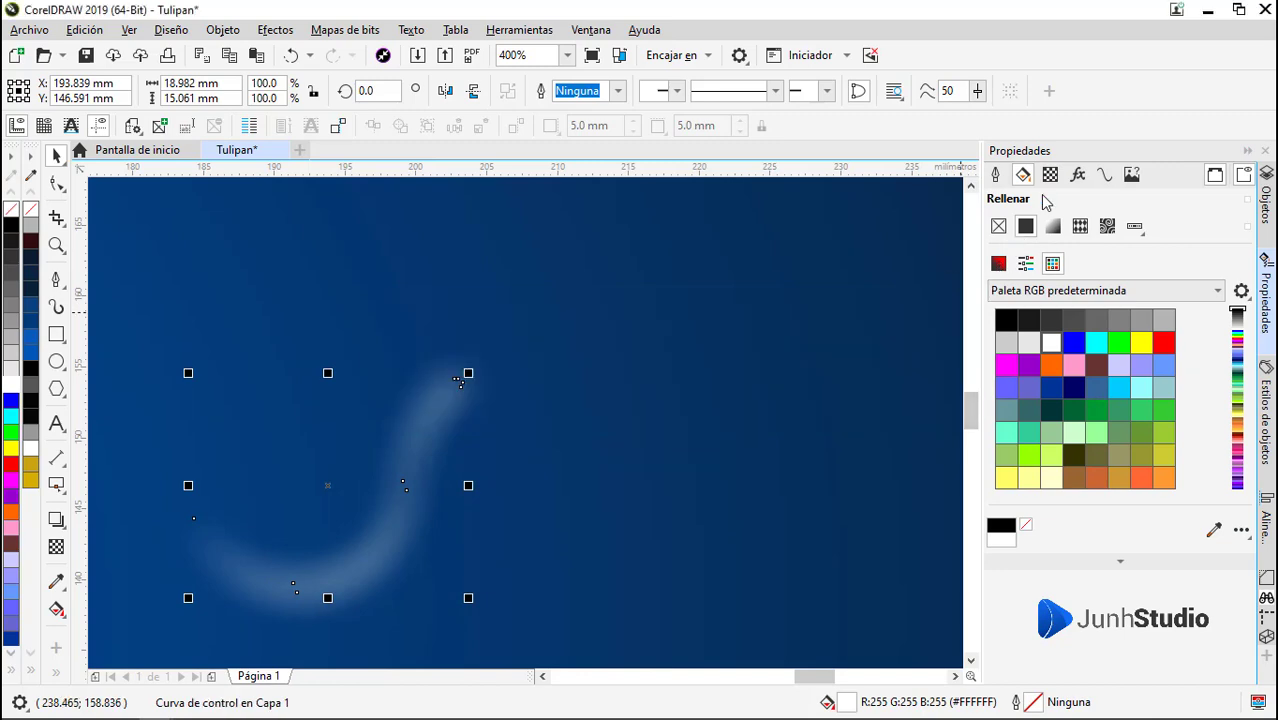
# Change the blurred sliver's fill to yellow #FFF200
pyautogui.click(1000, 265)
pyautogui.click(1010, 453)
pyautogui.moveTo(1102, 324); pyautogui.dragTo(1118, 312)
pyautogui.scroll(-2, 615, 417)
pyautogui.scroll(1, 541, 438)
# Place the yellow glow inside the original tulip as PowerClip content and position it along the bud's lower-right edge
pyautogui.rightClick(578, 450)
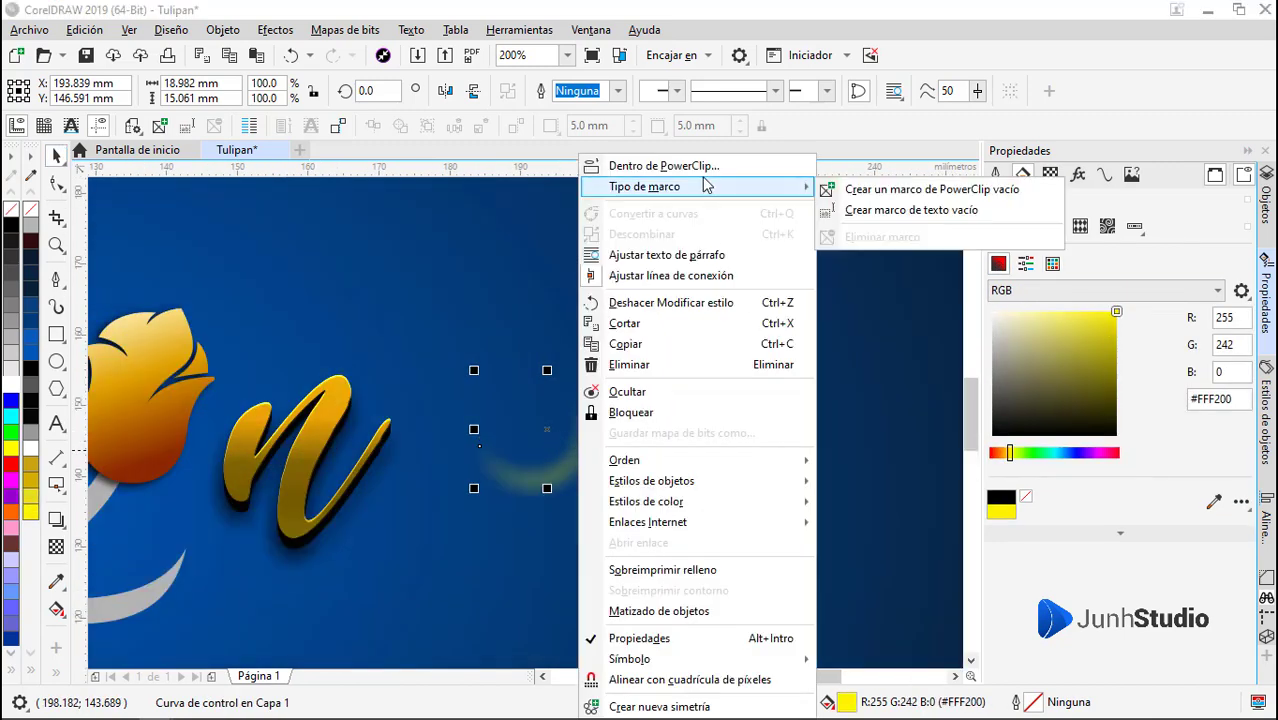
pyautogui.click(696, 167)
pyautogui.click(121, 393)
pyautogui.moveTo(199, 449); pyautogui.dragTo(198, 488)
pyautogui.scroll(1, 199, 484)
pyautogui.moveTo(342, 312); pyautogui.dragTo(458, 316)
pyautogui.scroll(-1, 395, 408)
pyautogui.scroll(2, 328, 434)
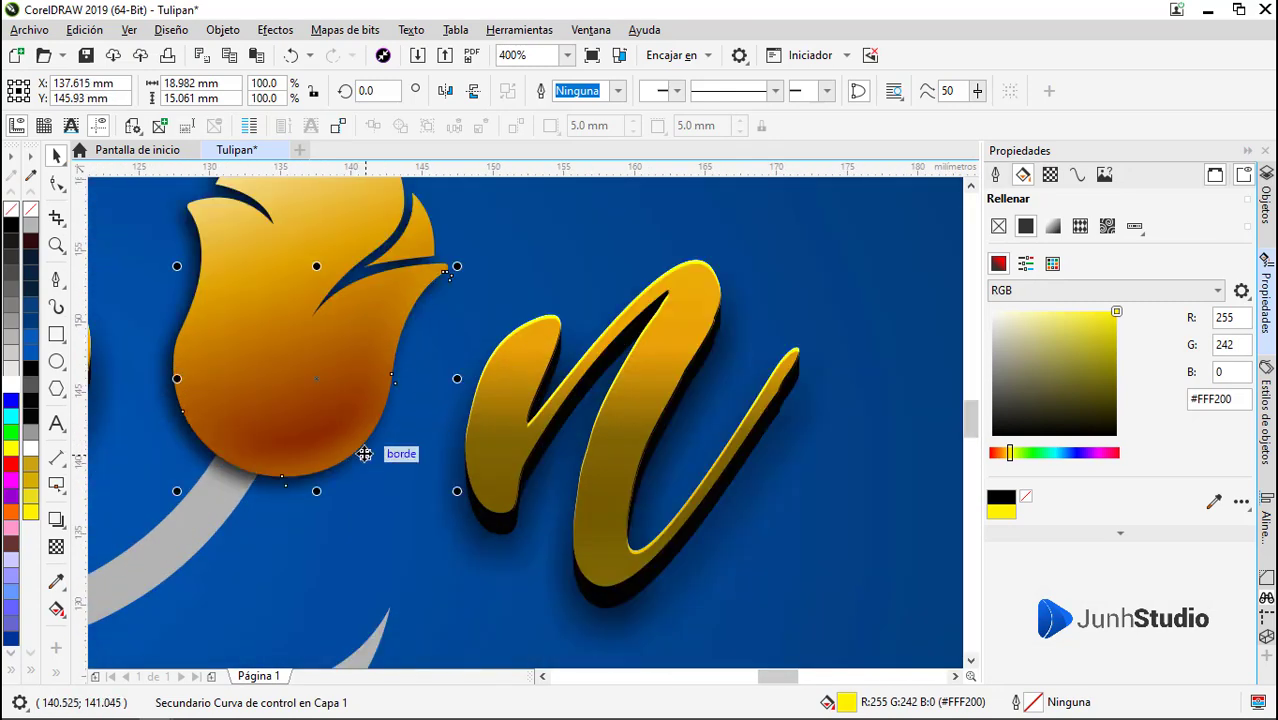
# Bring the grey stem to the front of the layer
pyautogui.scroll(-3, 376, 390)
pyautogui.click(376, 424)
pyautogui.moveTo(290, 437); pyautogui.dragTo(358, 484)
pyautogui.hotkey('ctrl', 'z')
pyautogui.hotkey('shift', 'pageup')
# Select all parts of the tulip bud and bring them in front of the stem
pyautogui.click(428, 348)
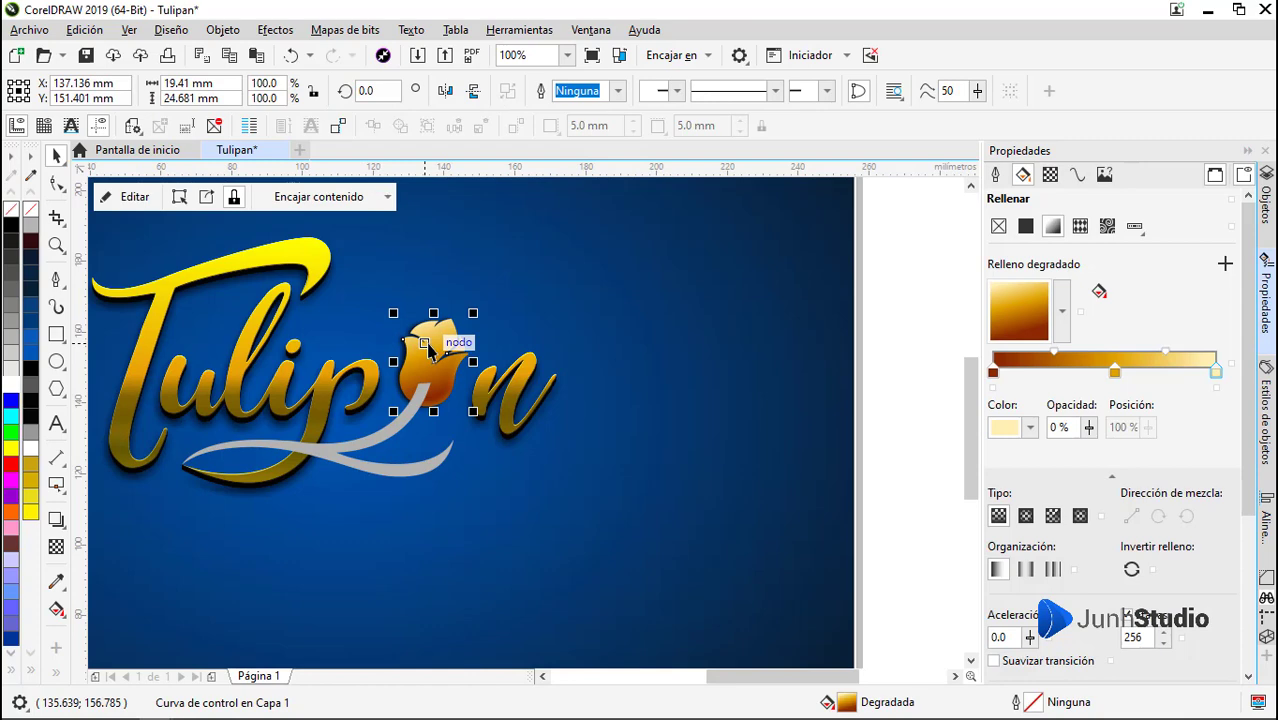
pyautogui.scroll(2, 428, 348)
pyautogui.scroll(-1, 408, 348)
pyautogui.click(370, 328)
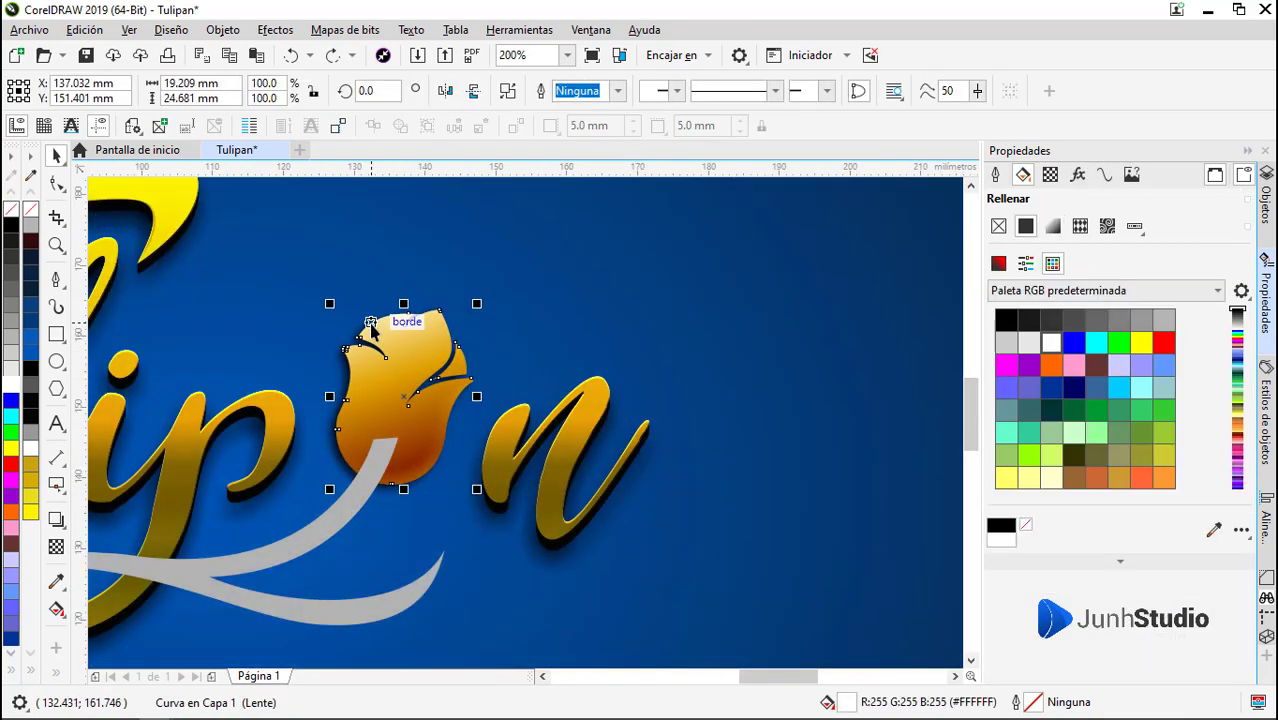
pyautogui.scroll(-1, 370, 328)
pyautogui.moveTo(812, 288)
pyautogui.mouseDown()
pyautogui.moveTo(320, 502)
pyautogui.moveTo(330, 462)
pyautogui.mouseUp()
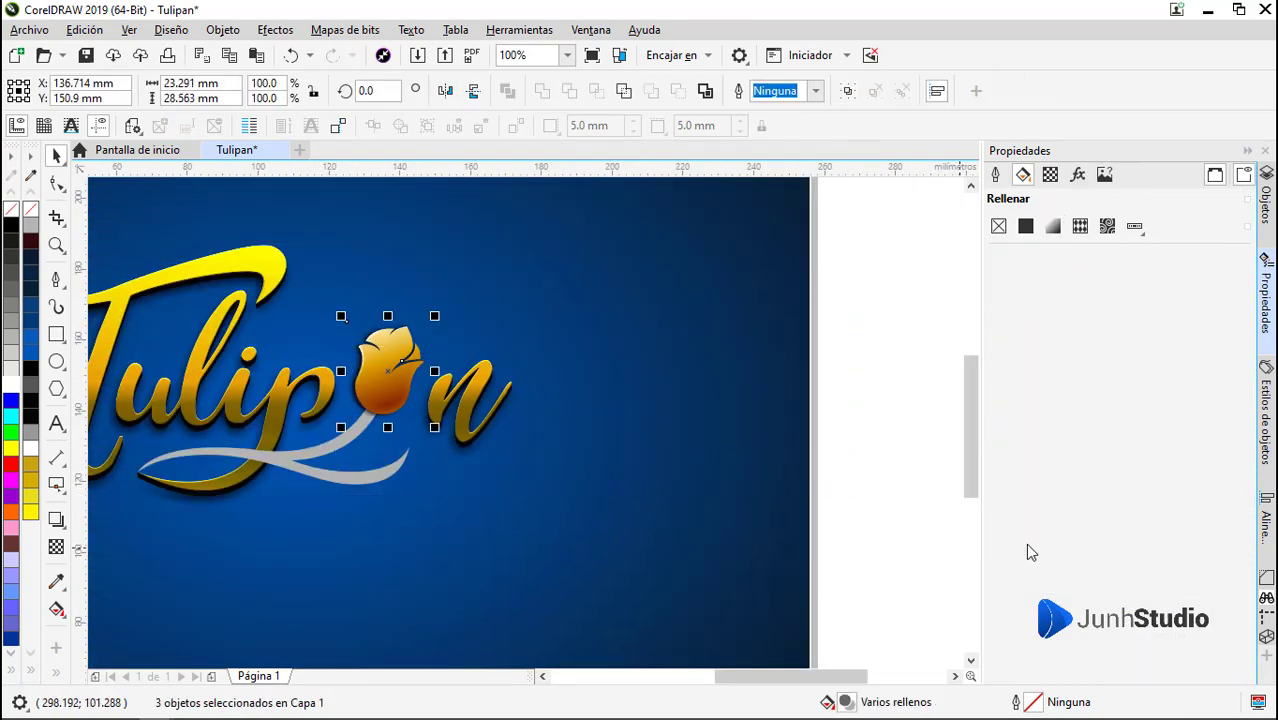
# Fill the grey stem with green #00BD4F
pyautogui.click(308, 446)
pyautogui.click(998, 263)
pyautogui.click(1041, 453)
pyautogui.click(1113, 372)
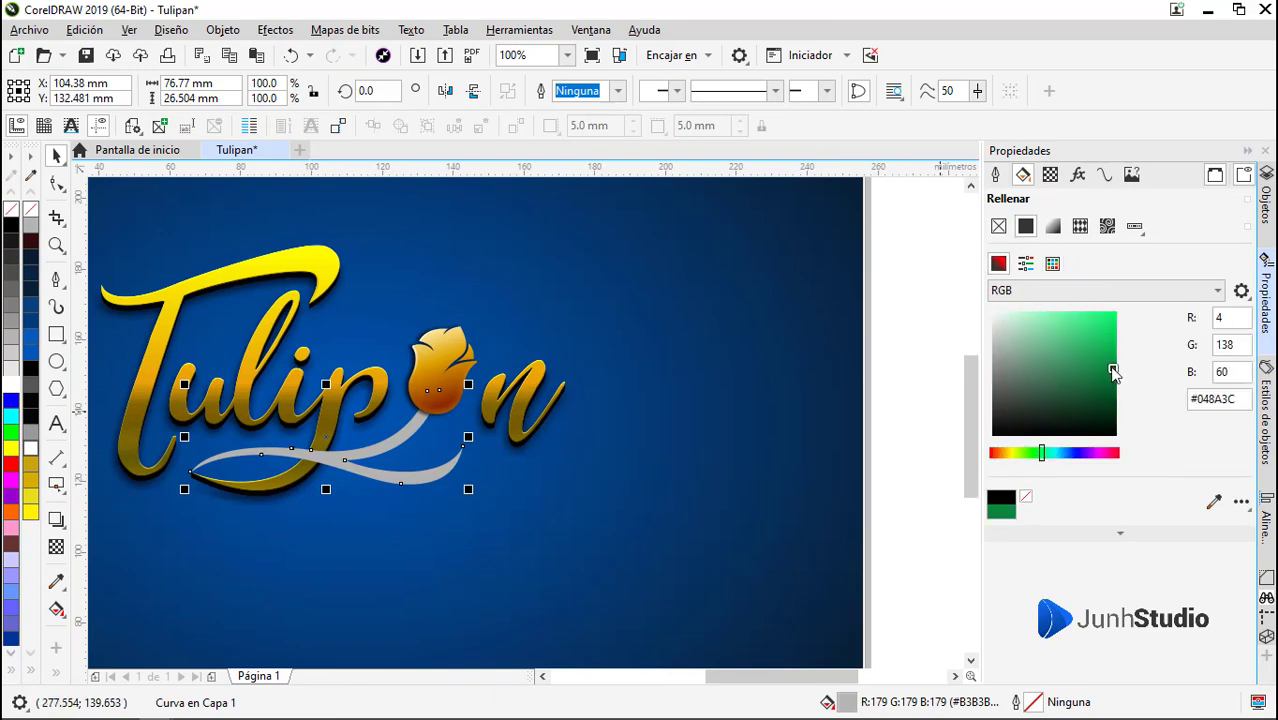
pyautogui.click(240, 440)
pyautogui.scroll(-1, 275, 422)
# Place two slightly offset copies of the green stem below the lettering and subtract one from the other to leave thin slivers
pyautogui.click(305, 442)
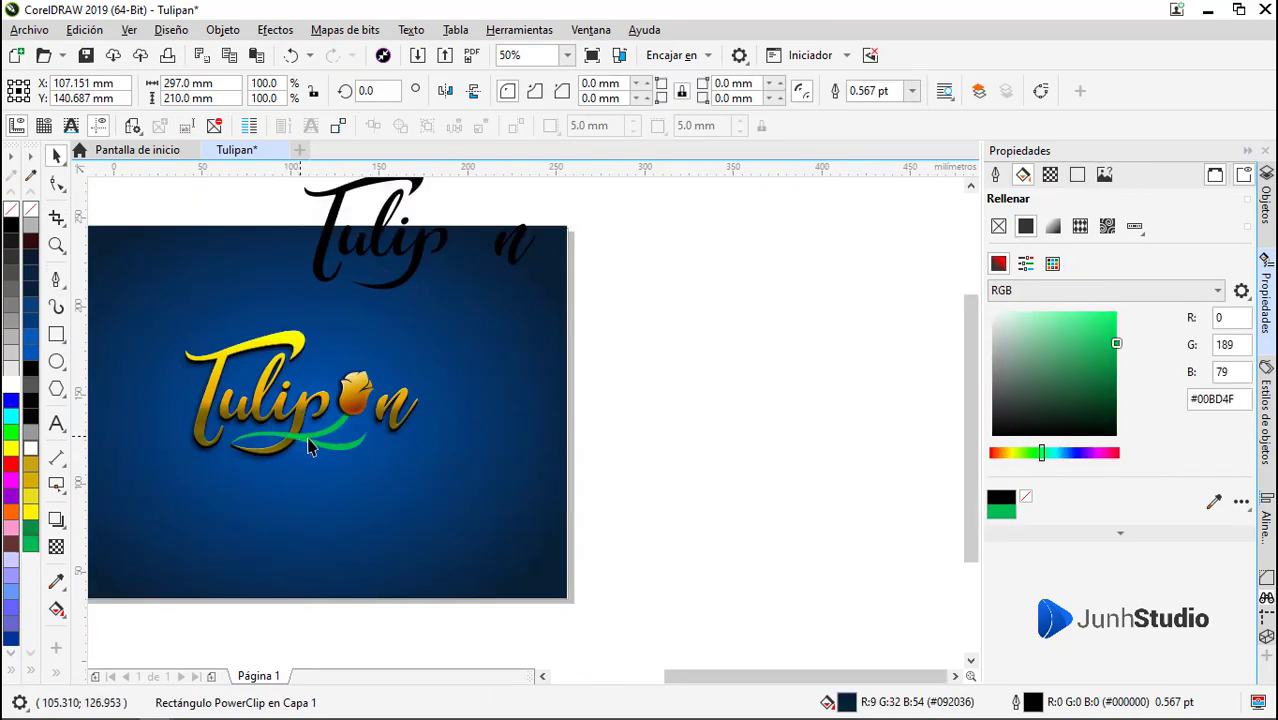
pyautogui.moveTo(305, 442); pyautogui.dragTo(305, 503)
pyautogui.scroll(3, 293, 513)
pyautogui.moveTo(305, 389); pyautogui.dragTo(305, 405)
pyautogui.keyDown('shift'); pyautogui.click(306, 497); pyautogui.keyUp('shift')
pyautogui.scroll(-1, 606, 378)
pyautogui.hotkey('ctrl', 'l')
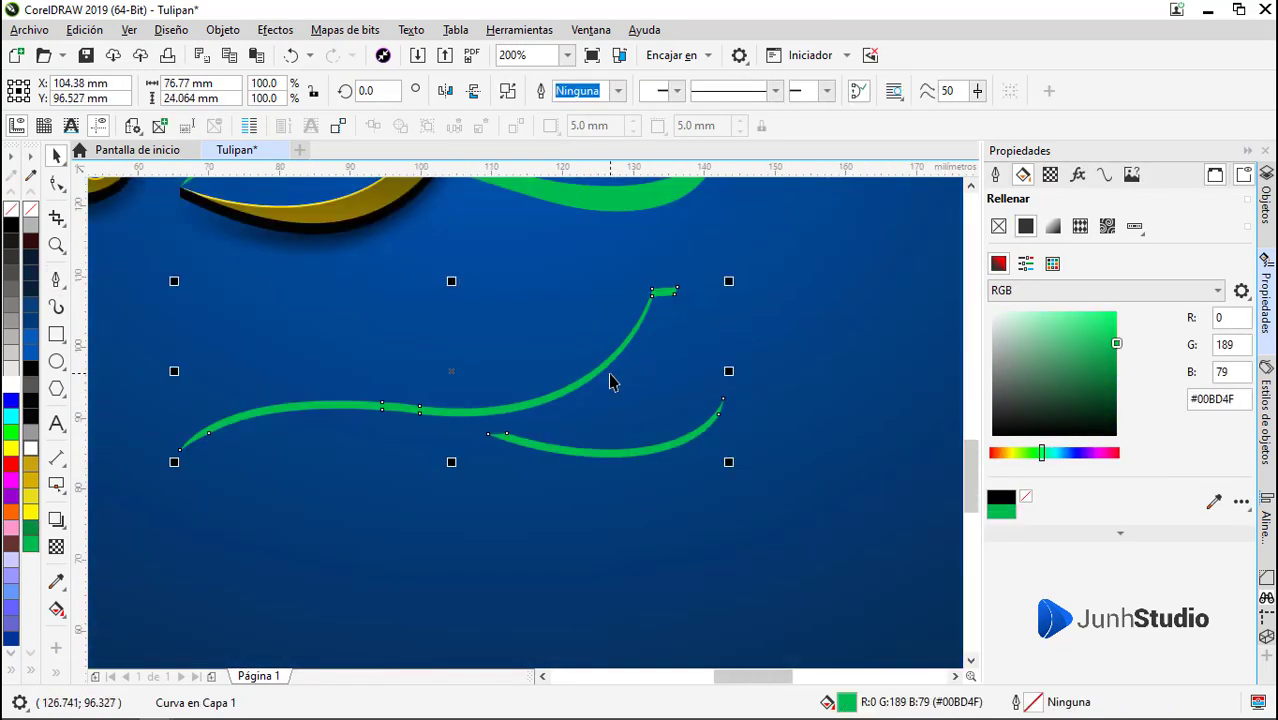
# Remove the surplus nodes at the upper end of the long green sliver and taper that end to a sharp point
pyautogui.press('F10')
pyautogui.scroll(3, 530, 380)
pyautogui.moveTo(601, 382); pyautogui.dragTo(680, 314)
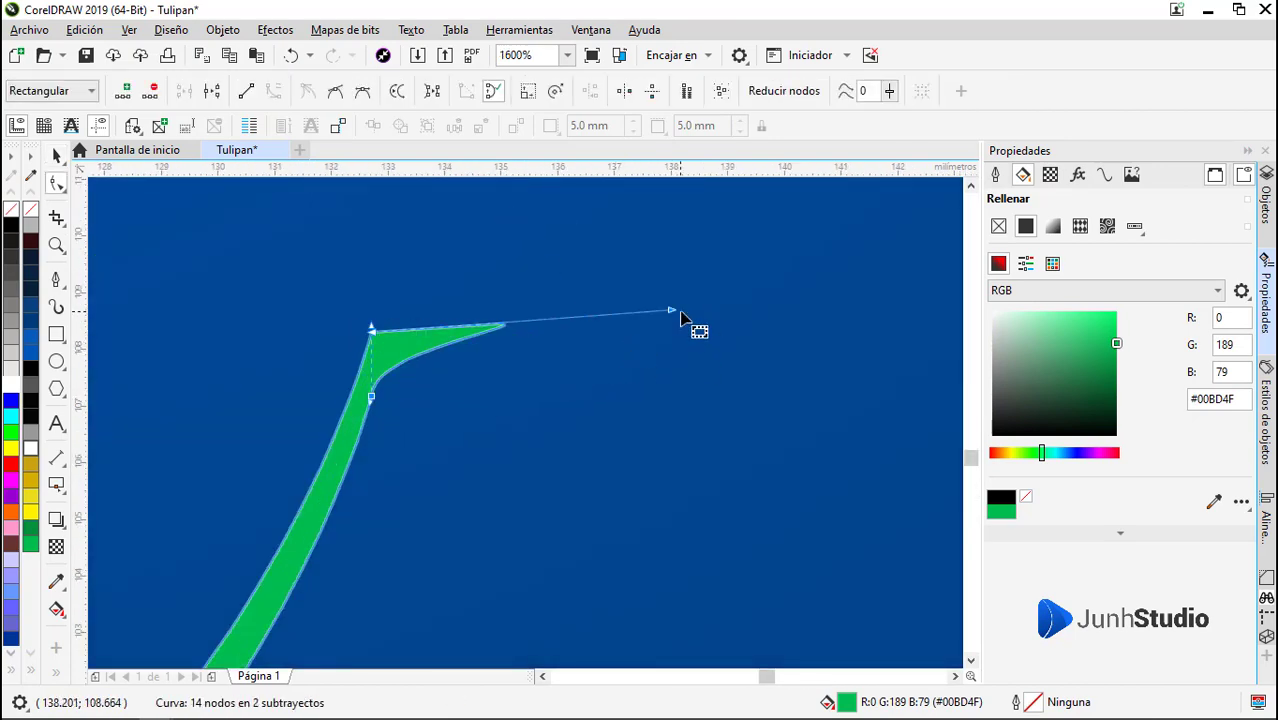
pyautogui.scroll(-3, 448, 342)
pyautogui.scroll(4, 431, 334)
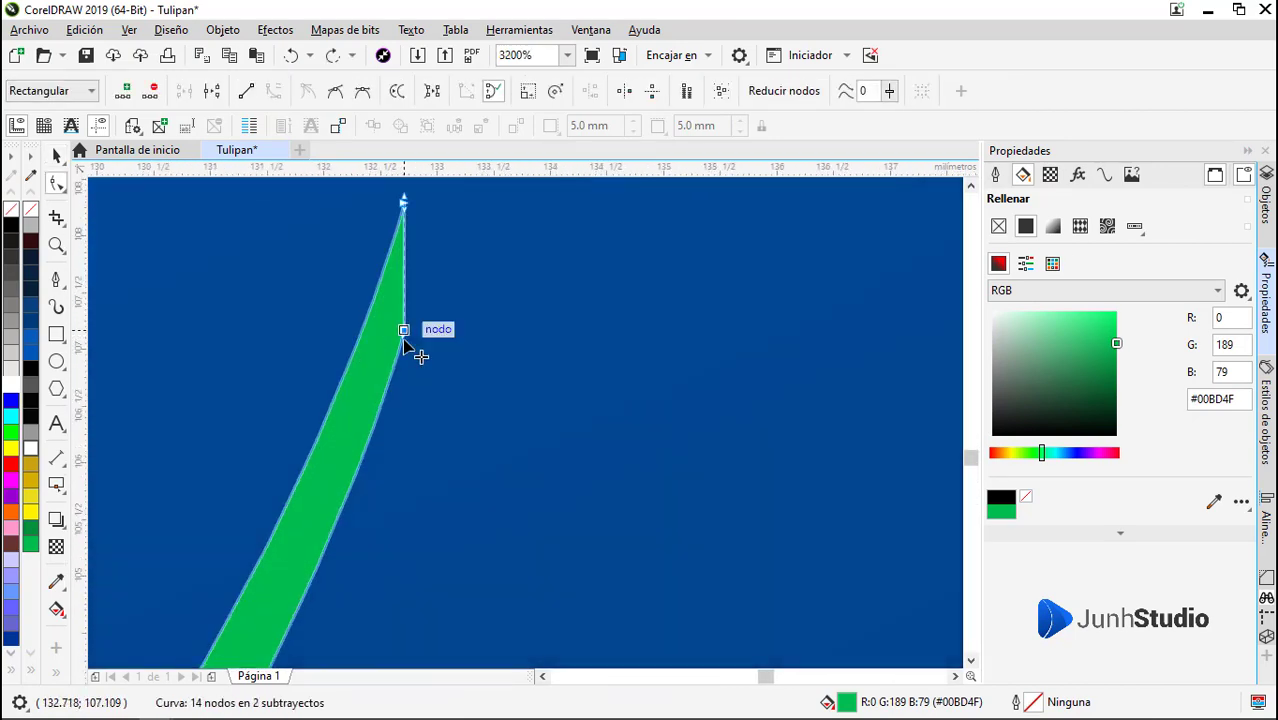
pyautogui.moveTo(404, 280); pyautogui.dragTo(403, 206)
pyautogui.scroll(-1, 403, 206)
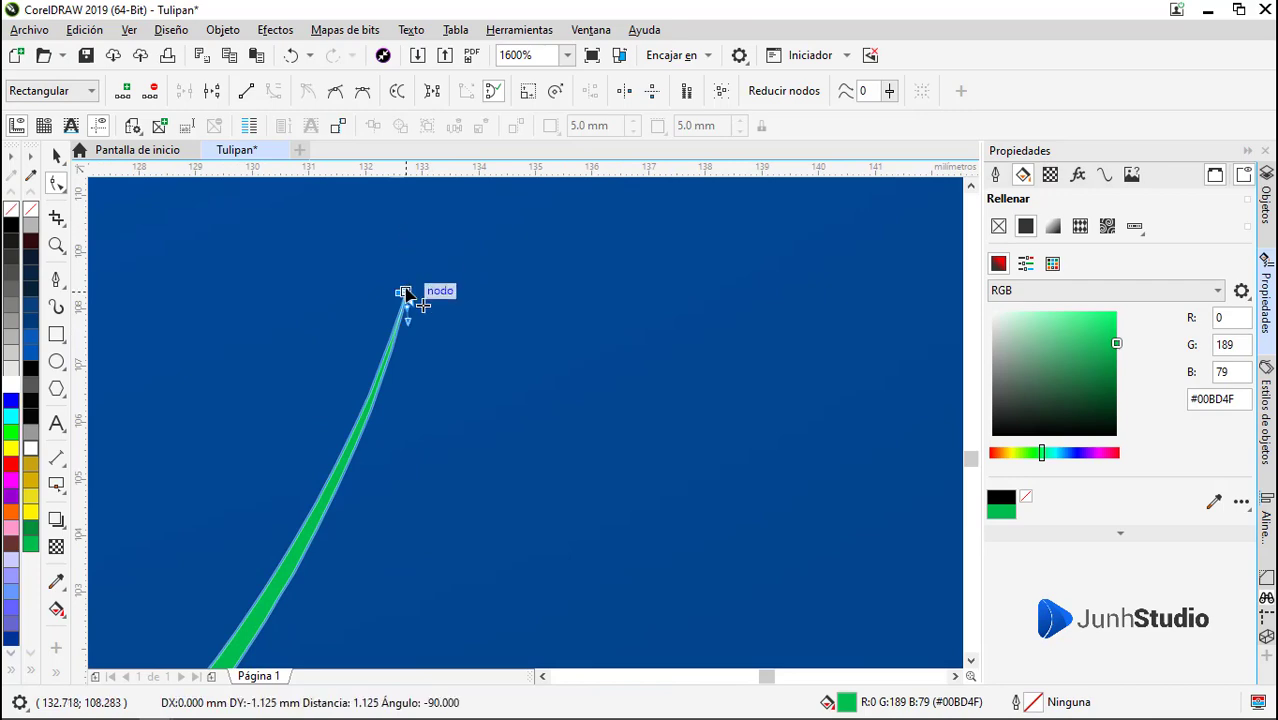
pyautogui.scroll(-3, 425, 292)
pyautogui.press('space')
# Fill the slivers with light green #3AFC8B and place them on the stem as highlights, snapped to the stem's pointed end
pyautogui.click(1082, 322)
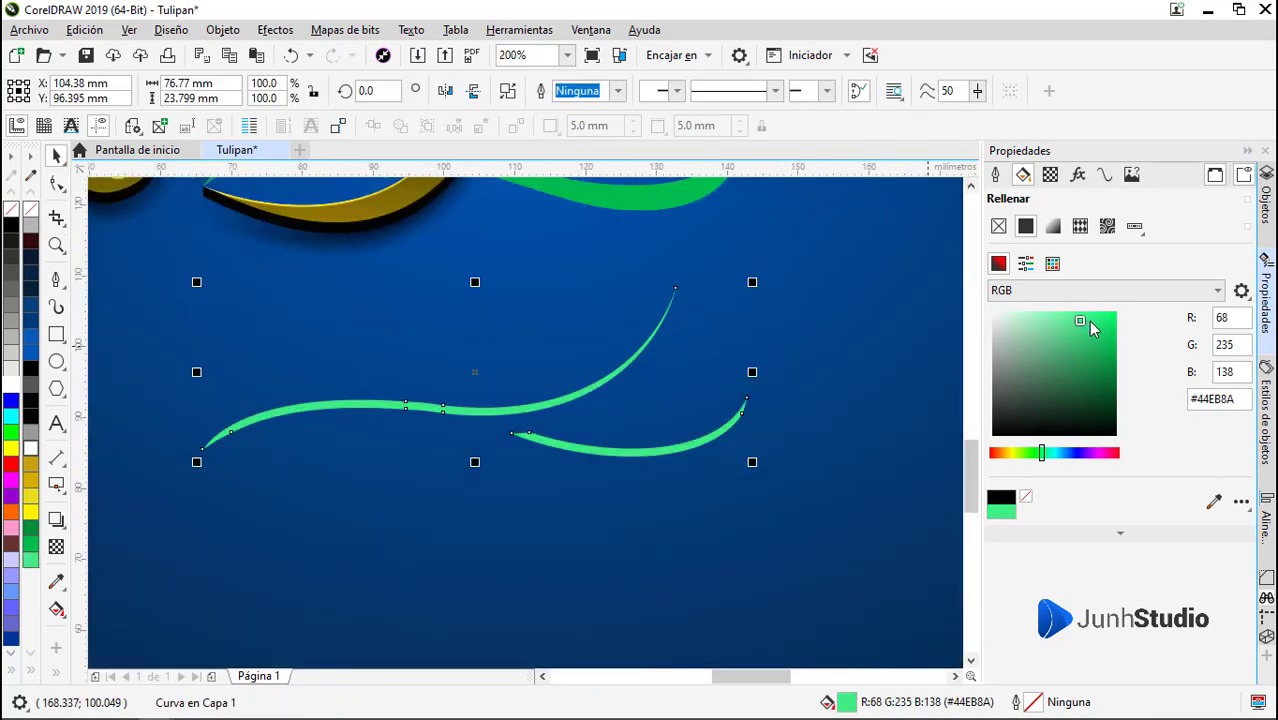
pyautogui.click(1087, 312)
pyautogui.scroll(-1, 327, 413)
pyautogui.moveTo(416, 409); pyautogui.dragTo(424, 274)
pyautogui.scroll(2, 297, 272)
pyautogui.scroll(2, 162, 398)
pyautogui.moveTo(171, 371); pyautogui.dragTo(171, 401)
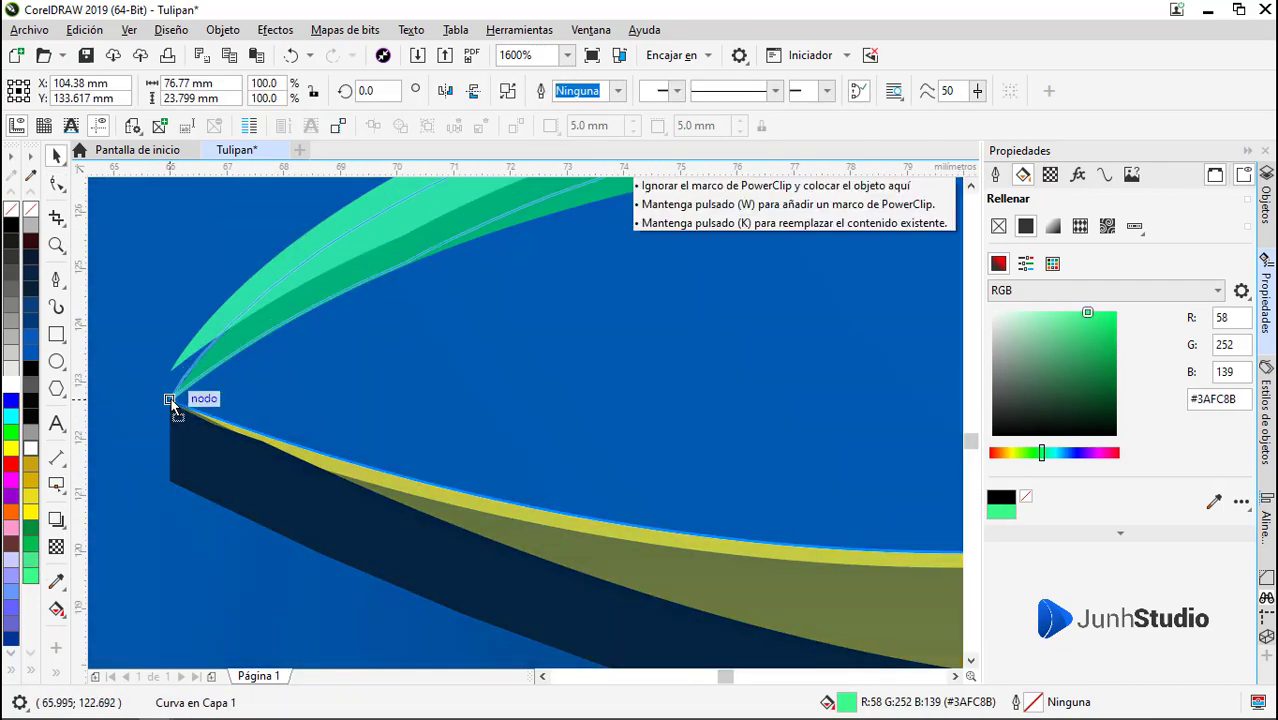
pyautogui.scroll(-4, 171, 402)
# Apply a linear gradient fill running upward across the green stem, with a darker green as its end colour
pyautogui.moveTo(497, 385); pyautogui.dragTo(350, 249)
pyautogui.click(313, 401)
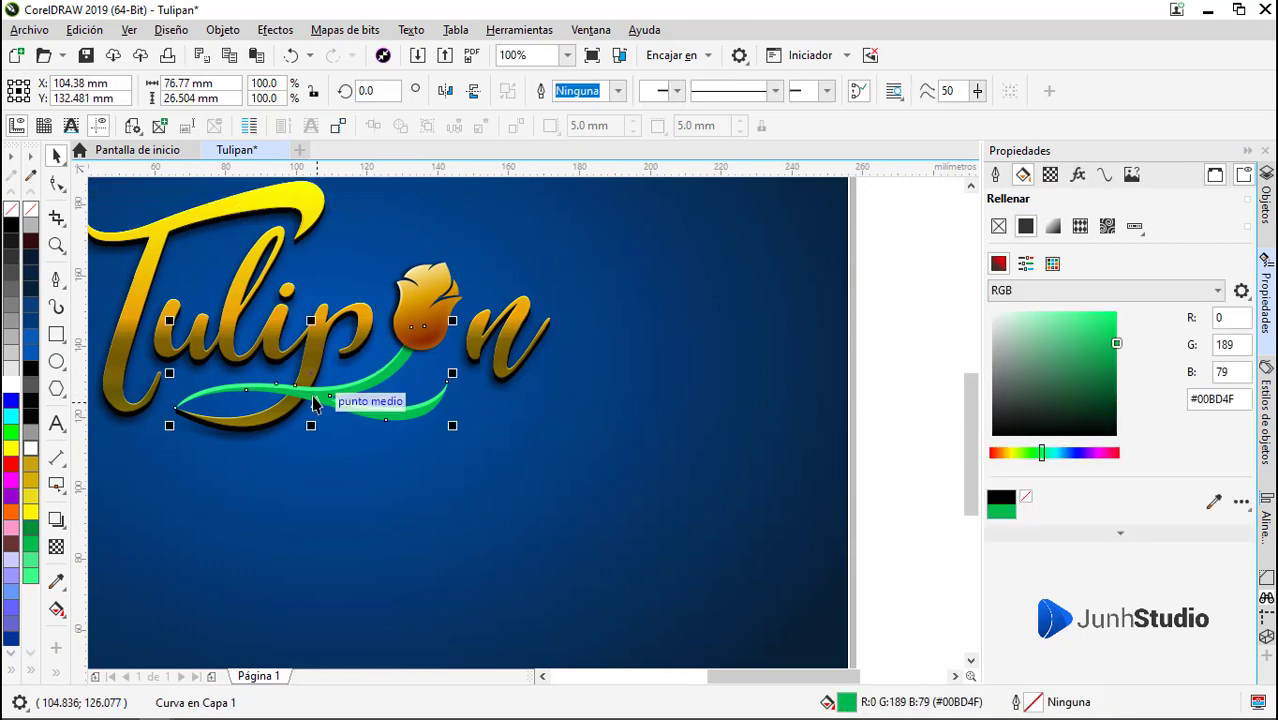
pyautogui.press('g')
pyautogui.scroll(1, 328, 419)
pyautogui.moveTo(327, 407); pyautogui.dragTo(376, 343)
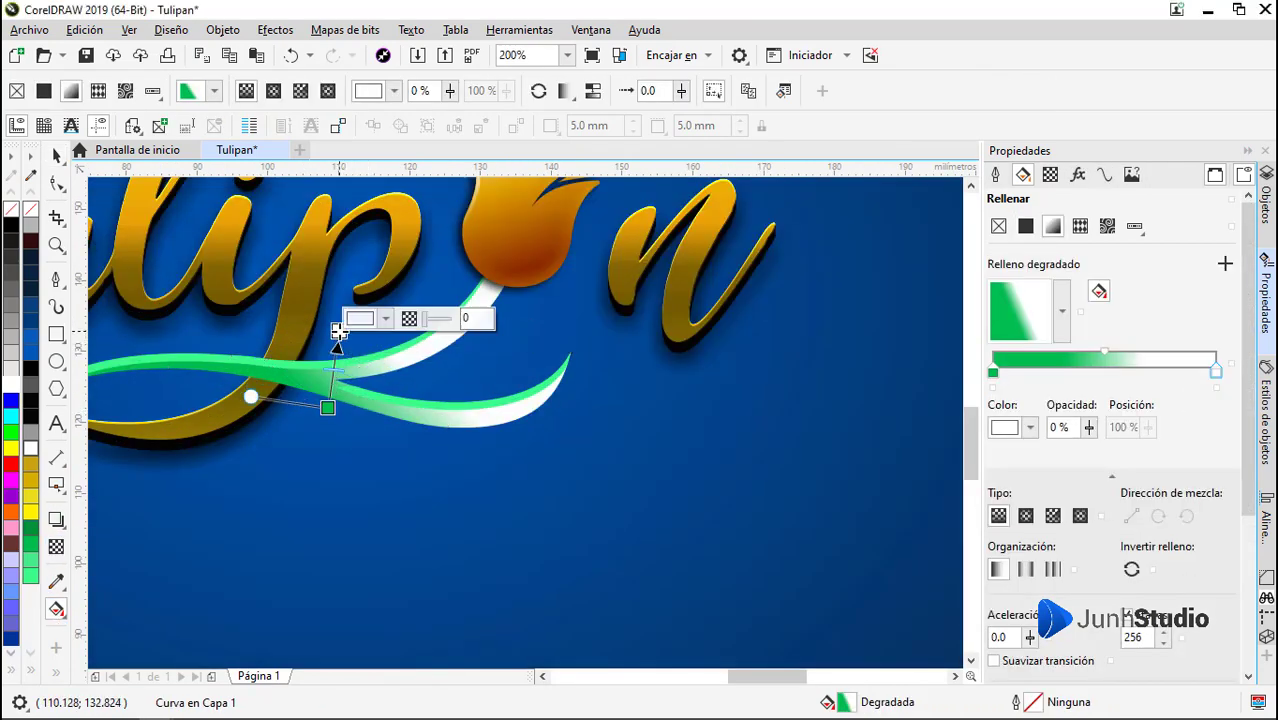
pyautogui.click(386, 318)
pyautogui.click(403, 546)
pyautogui.click(474, 461)
# Set the stem gradient's start colour to a very dark green
pyautogui.click(328, 407)
pyautogui.click(374, 396)
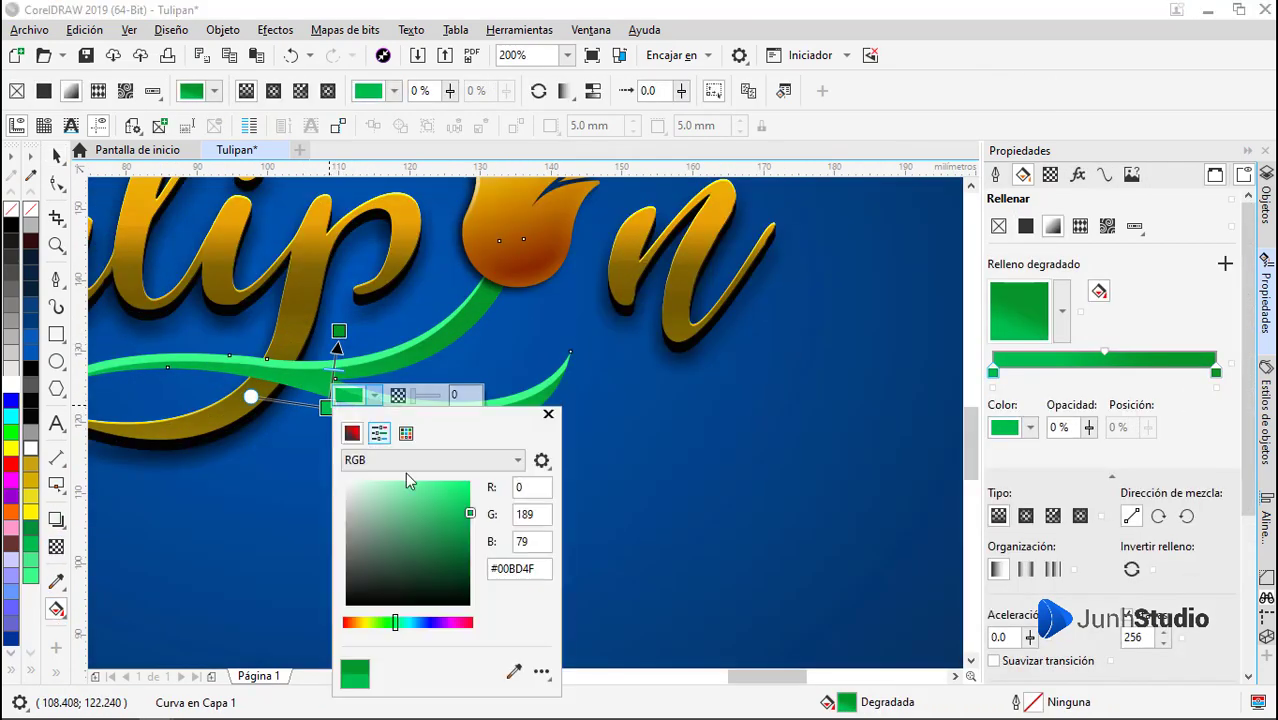
pyautogui.click(465, 566)
pyautogui.click(56, 155)
pyautogui.scroll(-3, 747, 423)
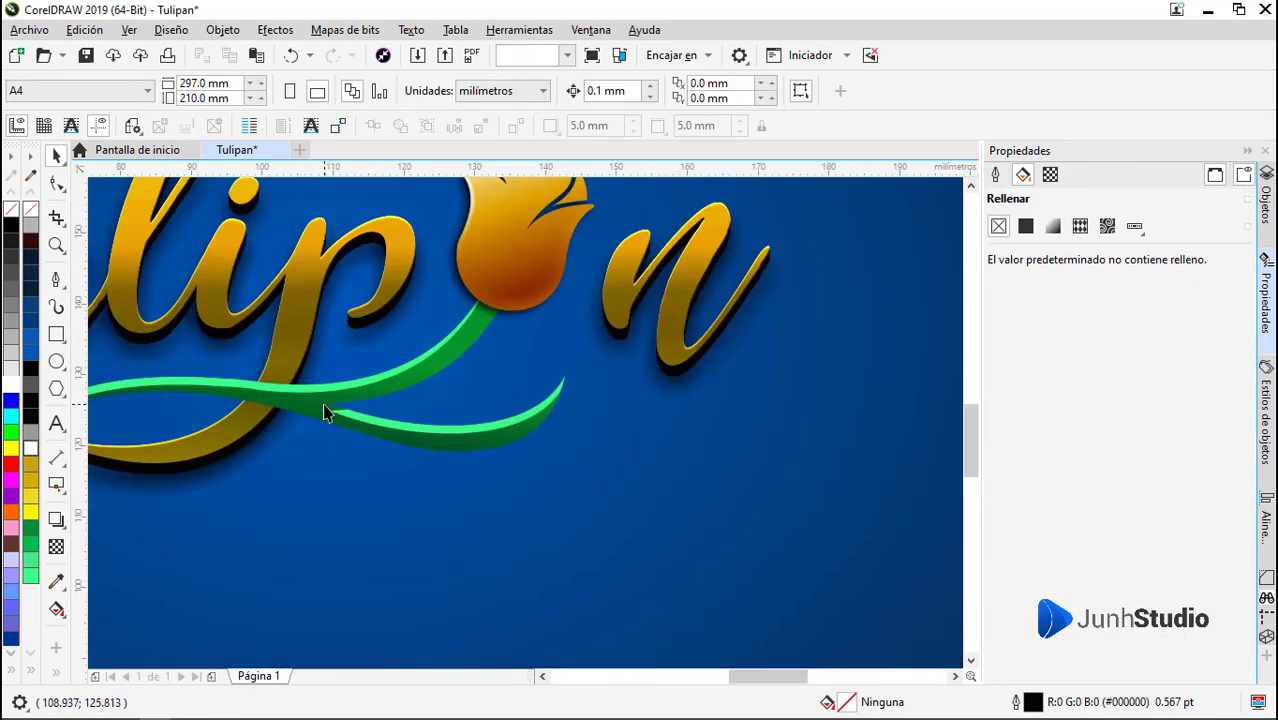
# Select the light green highlight and delete the surplus nodes at the start of its lower branch
pyautogui.click(306, 410)
pyautogui.scroll(1, 328, 417)
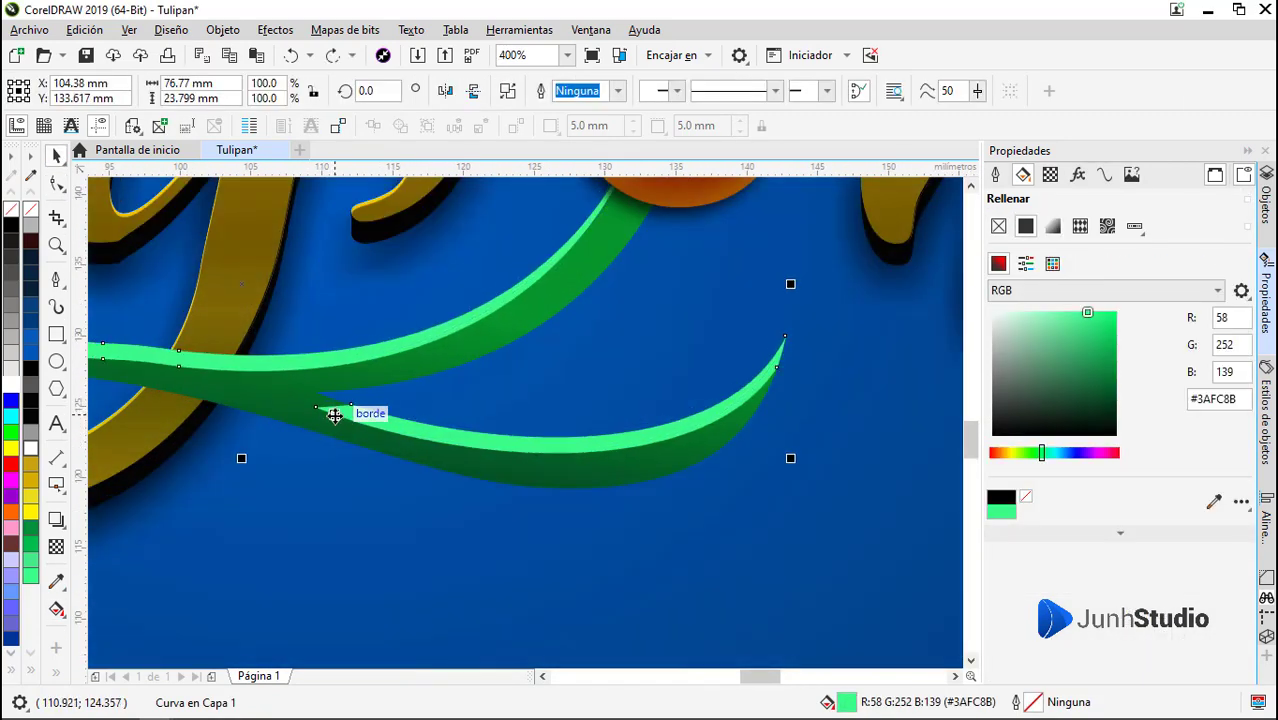
pyautogui.scroll(-1, 335, 415)
pyautogui.scroll(2, 320, 409)
pyautogui.press('F10')
pyautogui.moveTo(416, 411); pyautogui.dragTo(343, 387)
pyautogui.scroll(-1, 350, 390)
pyautogui.scroll(1, 568, 424)
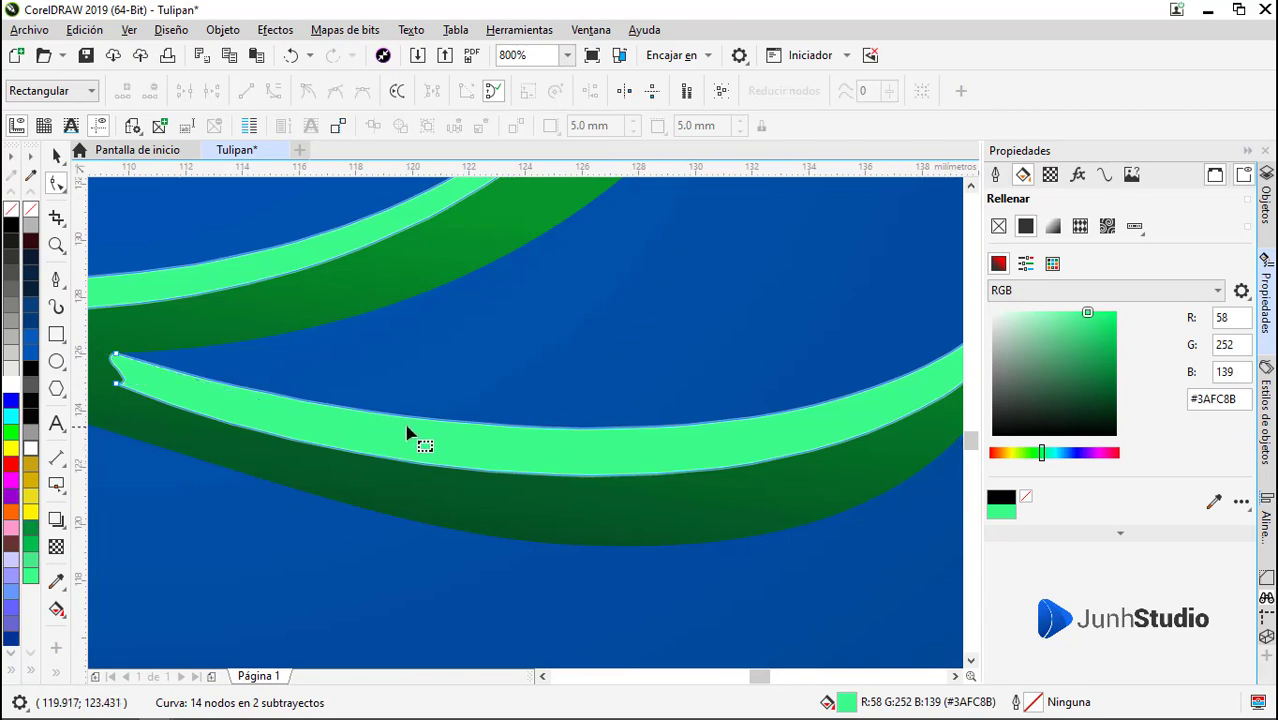
# Close the lower branch highlight into a sharp tip and bend its underside to make it thinner
pyautogui.moveTo(427, 465); pyautogui.dragTo(427, 465)
pyautogui.moveTo(117, 383); pyautogui.dragTo(117, 354)
pyautogui.moveTo(391, 462); pyautogui.dragTo(388, 476)
pyautogui.press('space')
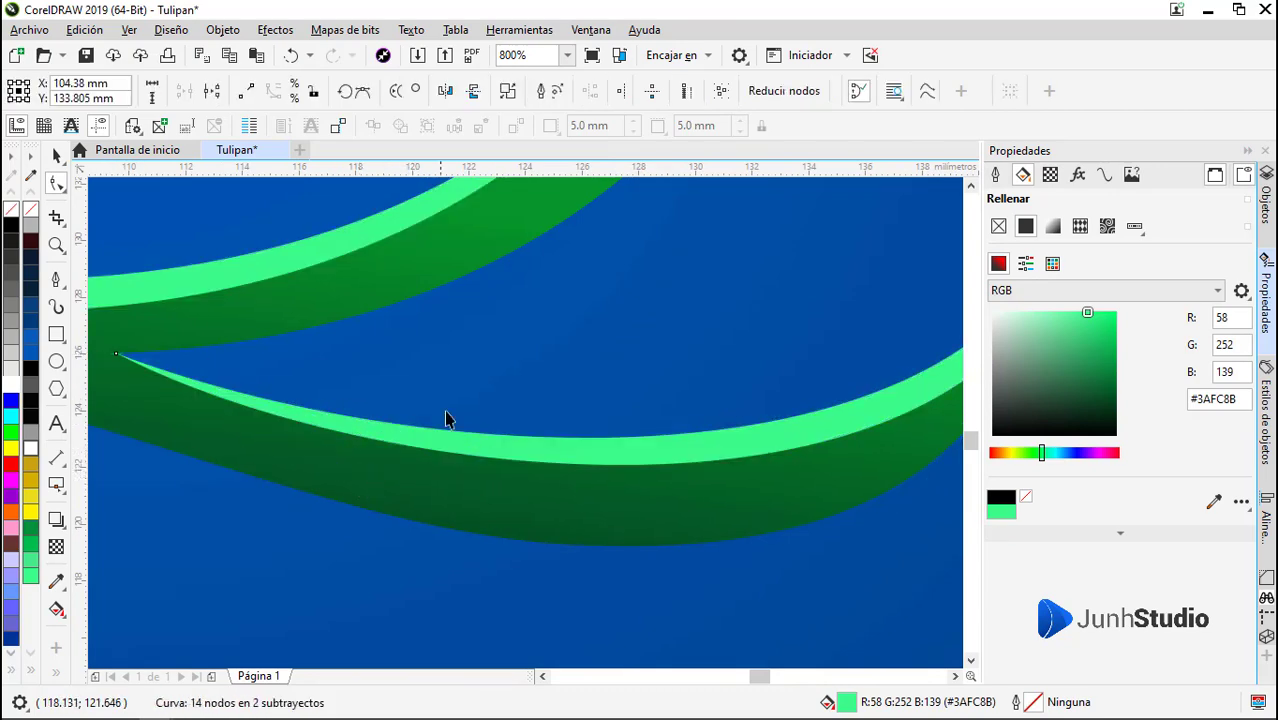
pyautogui.scroll(-3, 450, 411)
# Shift the dark brown base colour of the tulip bud's gradient to deep red
pyautogui.click(395, 420)
pyautogui.scroll(-1, 500, 471)
pyautogui.click(820, 440)
pyautogui.moveTo(530, 240); pyautogui.dragTo(821, 242)
pyautogui.press('z')
pyautogui.moveTo(295, 320); pyautogui.dragTo(605, 488)
pyautogui.press('space')
pyautogui.click(675, 430)
pyautogui.click(1052, 264)
pyautogui.click(1052, 343)
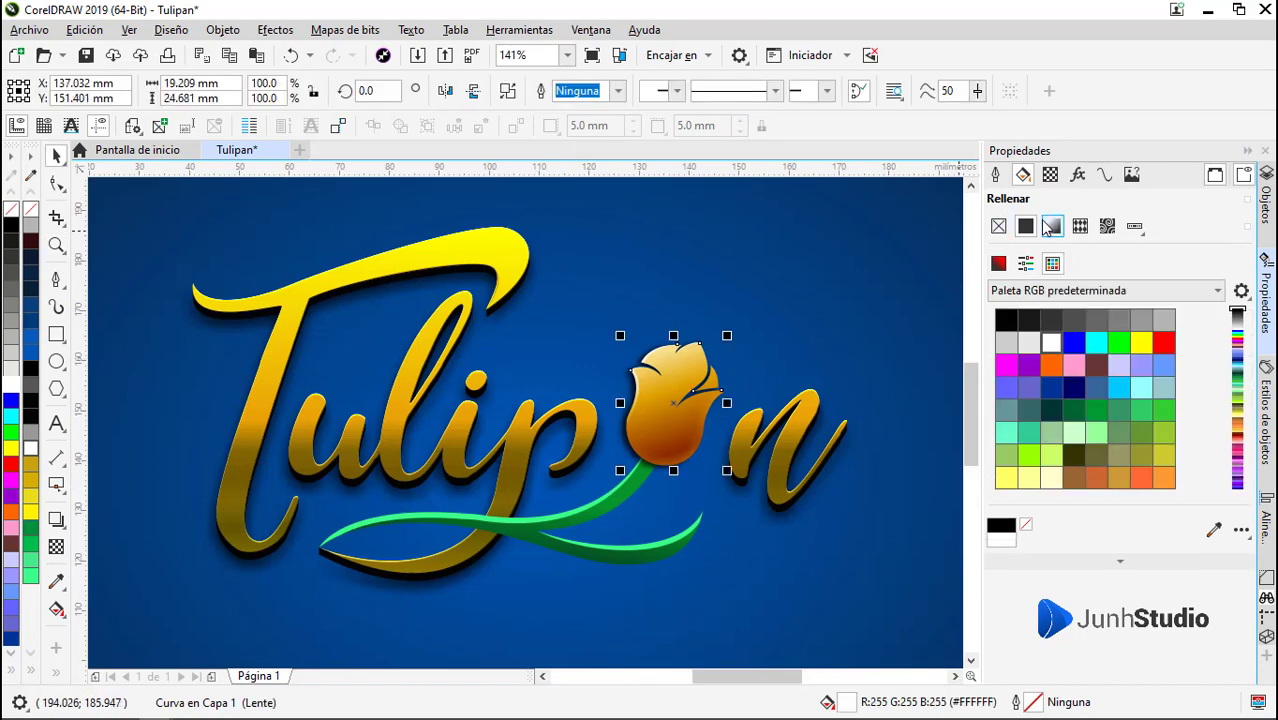
pyautogui.click(1047, 228)
pyautogui.click(665, 438)
pyautogui.click(1027, 428)
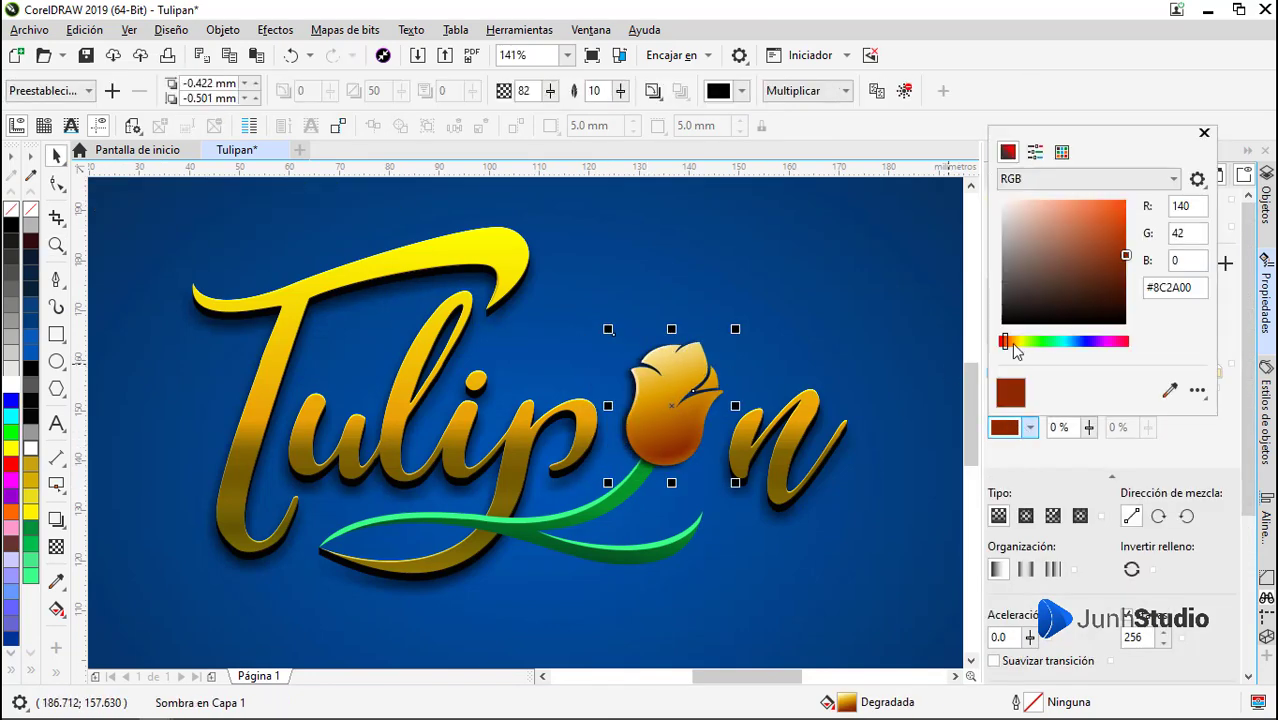
pyautogui.moveTo(1005, 342); pyautogui.dragTo(986, 357)
# Set the lettering gradient's 44% stop to orange #E88707 and shift its 35% stop to a warmer brown
pyautogui.click(800, 436)
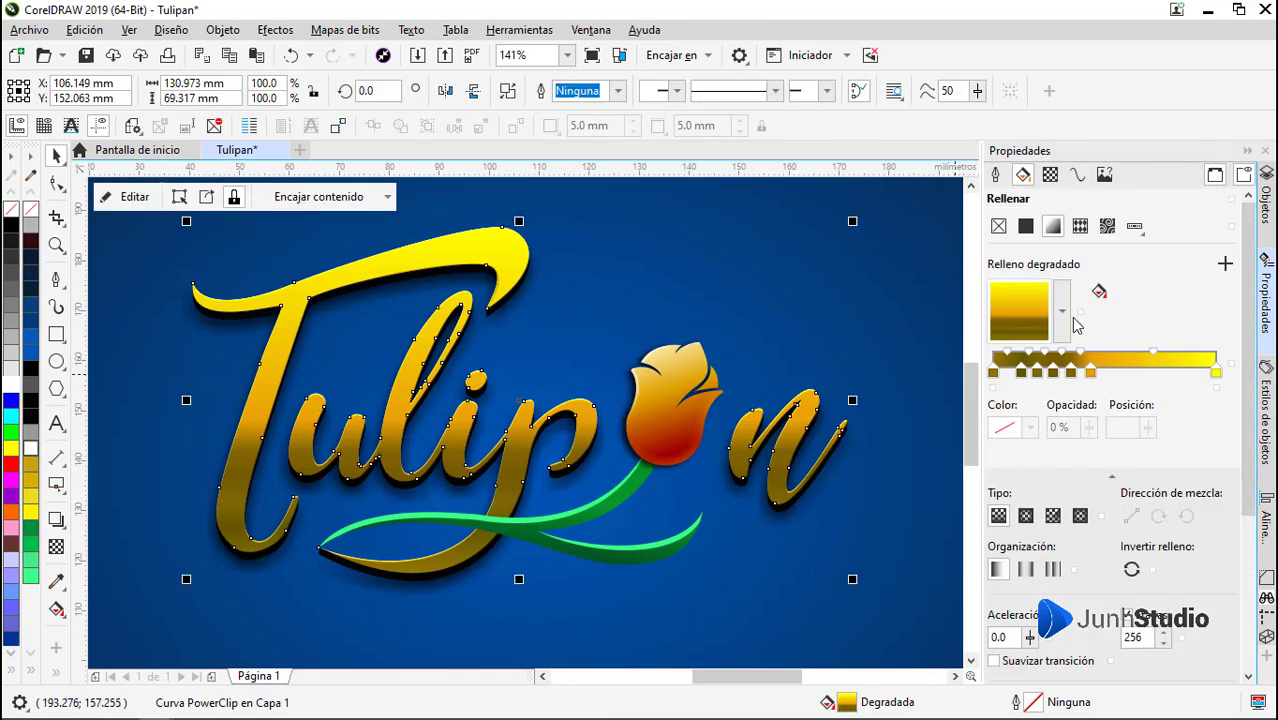
pyautogui.click(1030, 429)
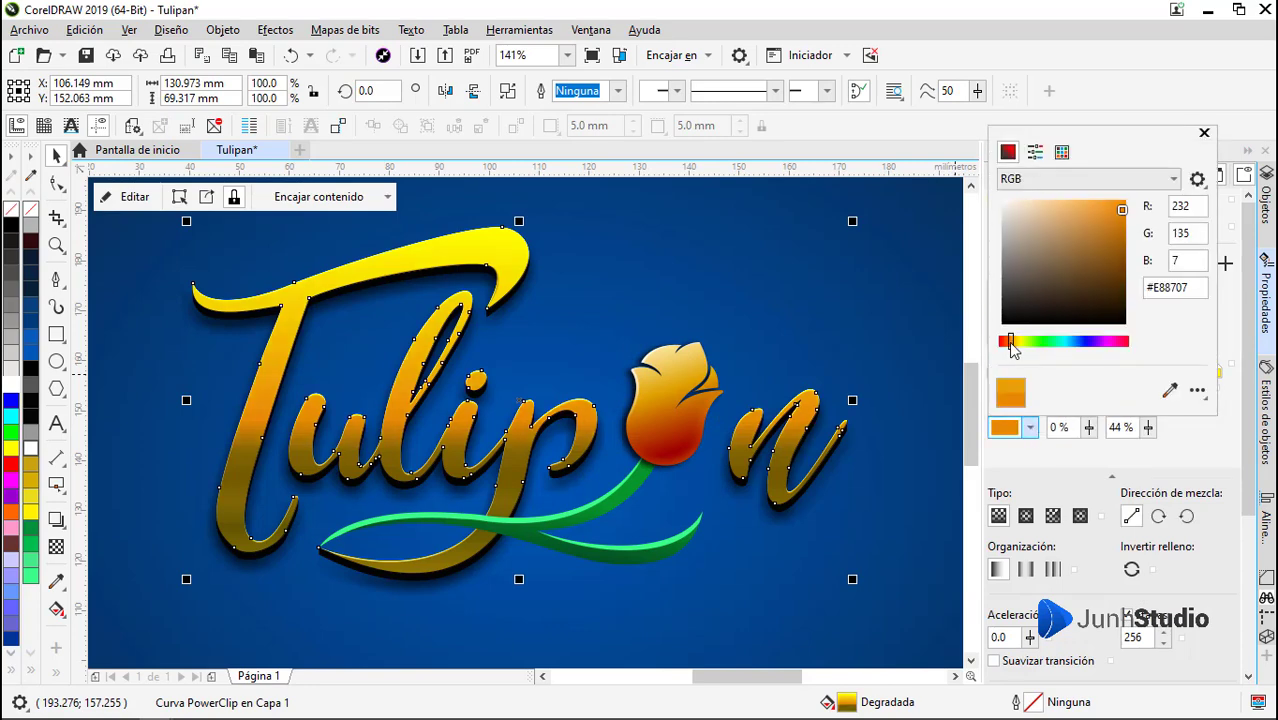
pyautogui.click(1011, 344)
pyautogui.click(1046, 453)
pyautogui.click(1071, 372)
pyautogui.click(1030, 430)
pyautogui.click(1013, 343)
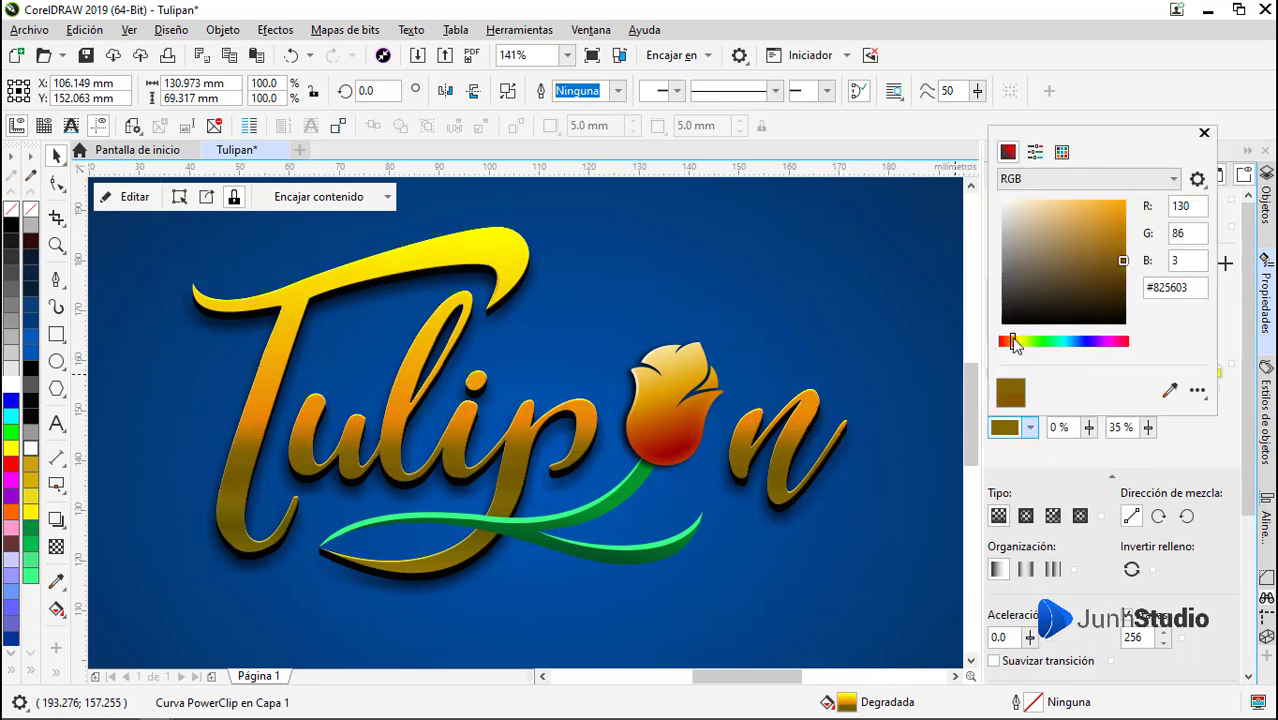
pyautogui.click(1130, 245)
# Recolour the lettering gradient's 13%, 20% and 27% stops in warmer browns, using #A35400 for the 27% stop
pyautogui.click(1028, 431)
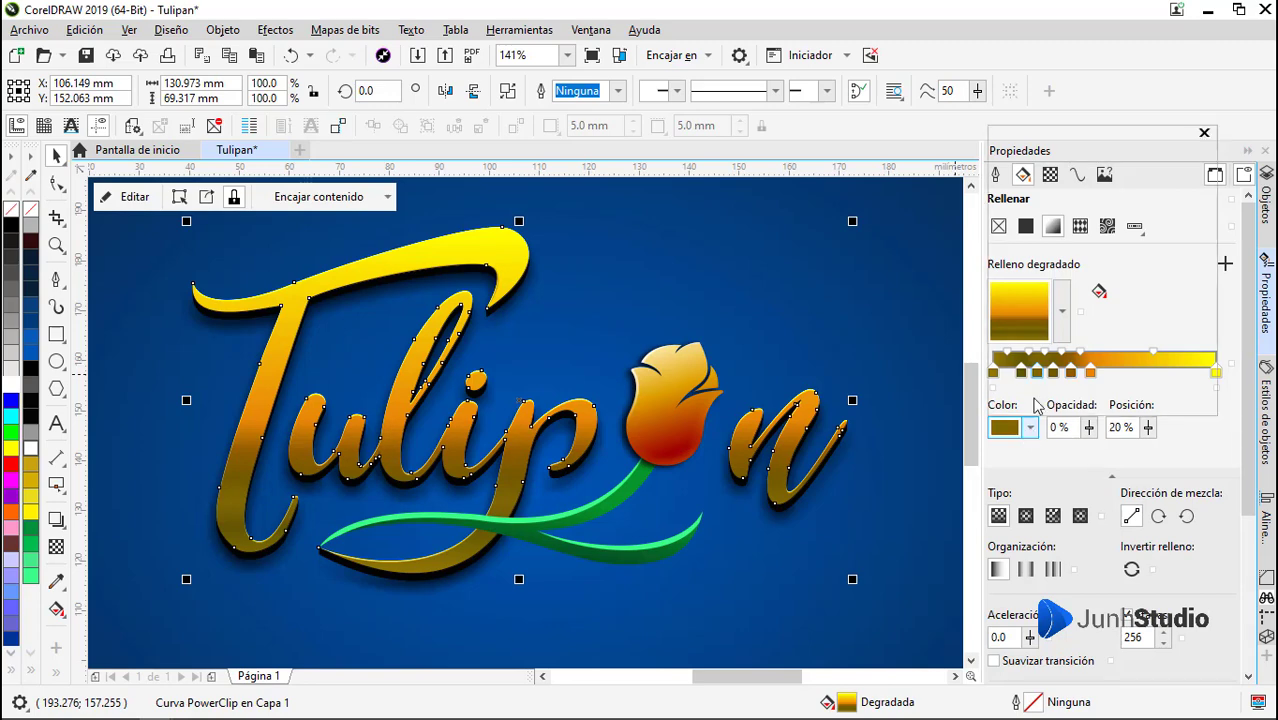
pyautogui.click(1030, 428)
pyautogui.click(1013, 343)
pyautogui.moveTo(1010, 341); pyautogui.dragTo(1013, 343)
pyautogui.click(1030, 429)
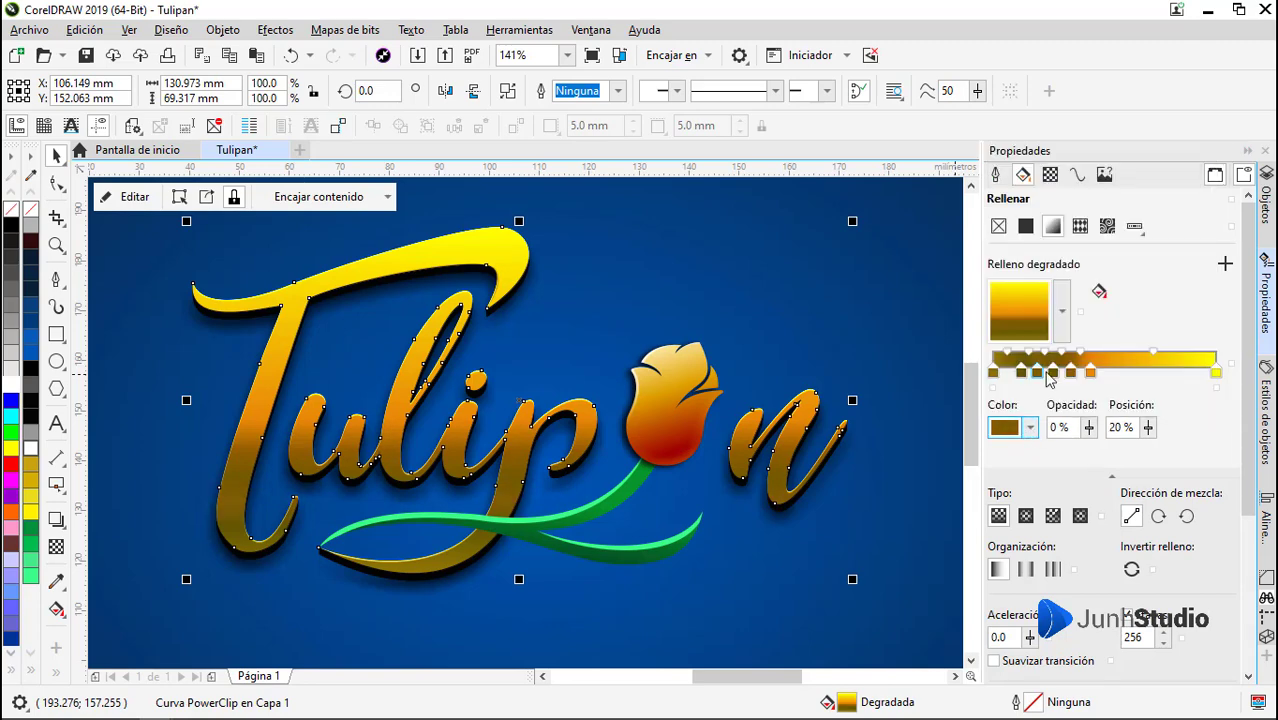
pyautogui.click(1052, 374)
pyautogui.click(1030, 429)
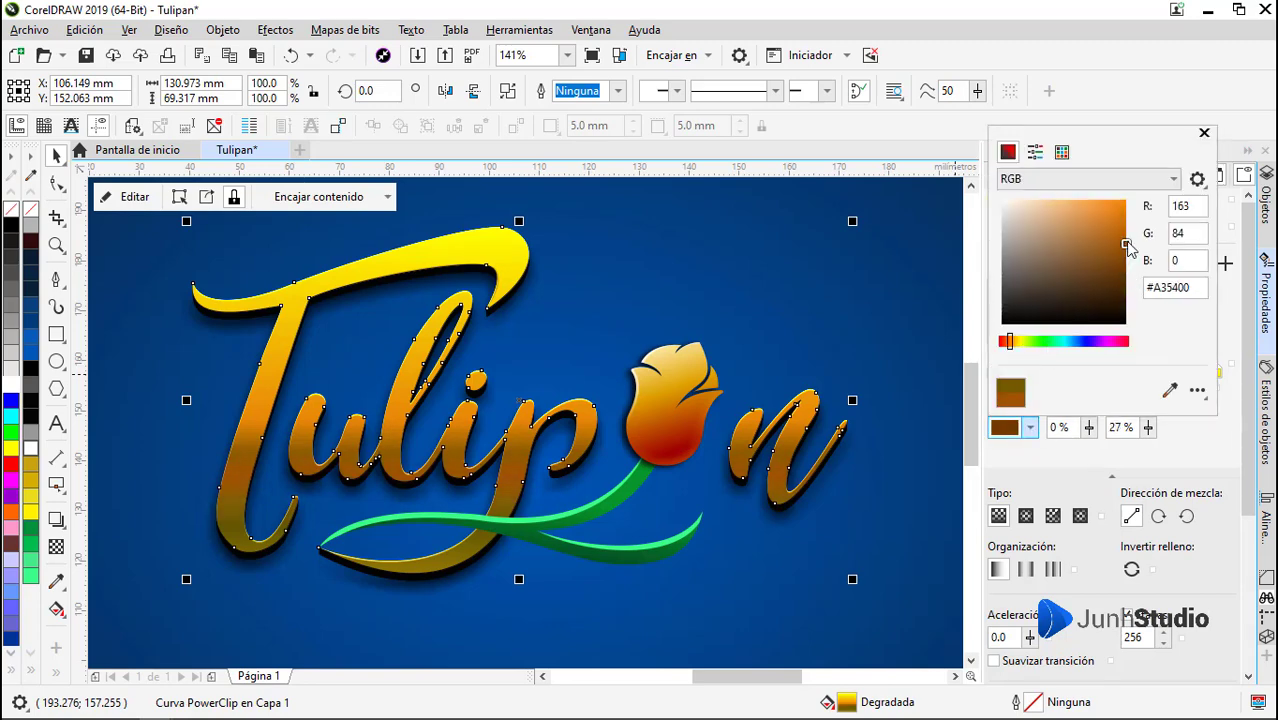
pyautogui.click(1032, 427)
pyautogui.click(1021, 374)
pyautogui.click(1030, 428)
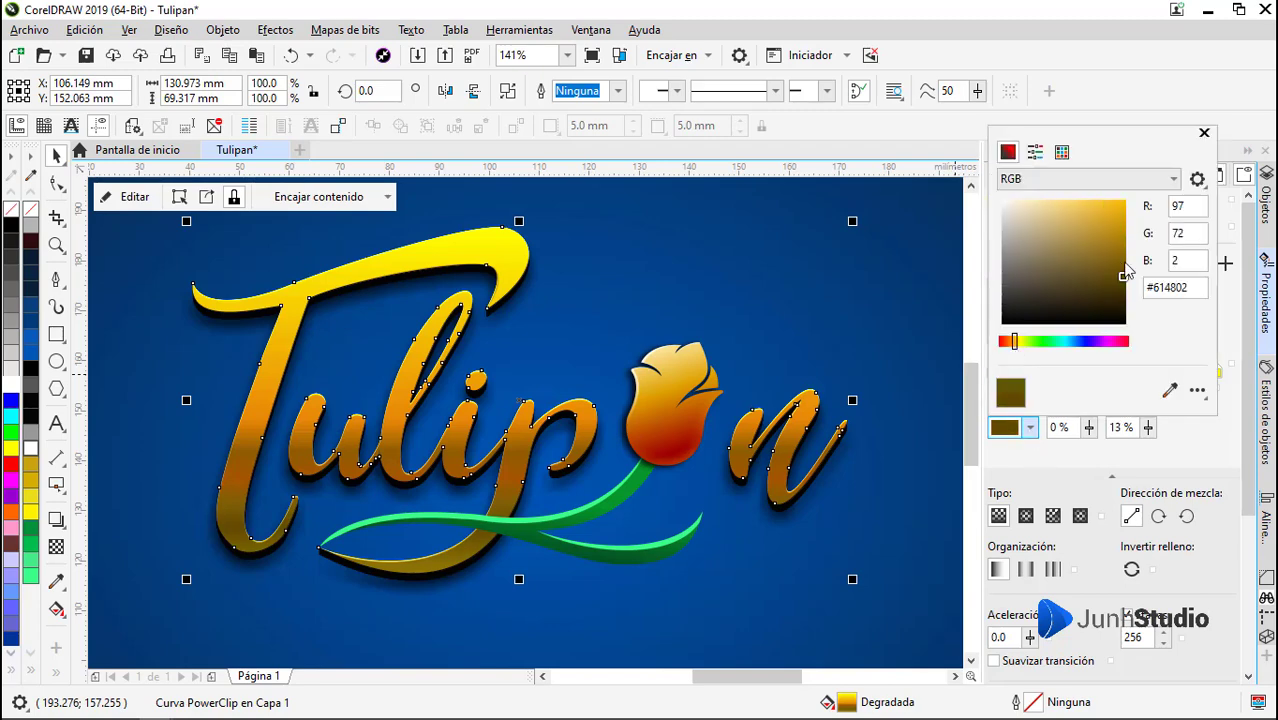
pyautogui.click(700, 418)
pyautogui.scroll(-2, 508, 405)
pyautogui.scroll(1, 508, 404)
pyautogui.moveTo(808, 358); pyautogui.dragTo(463, 454)
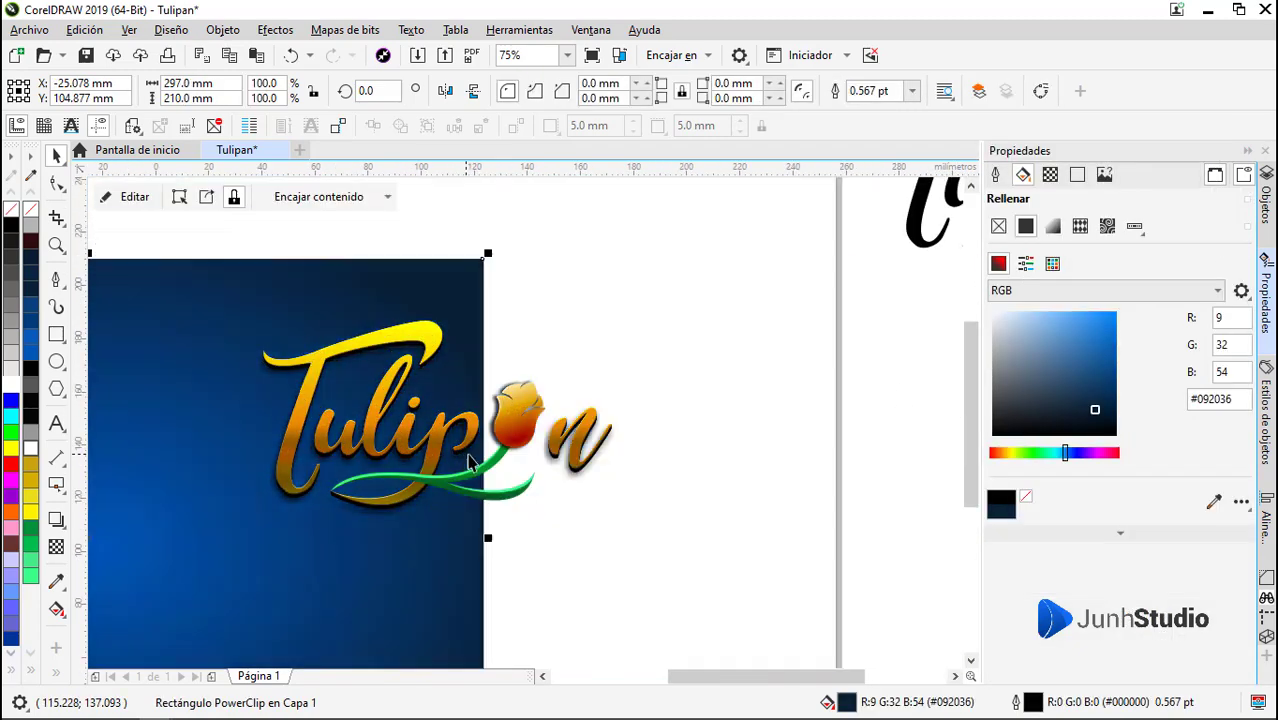
pyautogui.hotkey('ctrl', 'z')
# Select all parts of the tulip bud and enlarge them to 109.6%
pyautogui.moveTo(884, 326)
pyautogui.mouseDown()
pyautogui.moveTo(509, 412)
pyautogui.moveTo(506, 424)
pyautogui.mouseUp()
pyautogui.scroll(4, 505, 430)
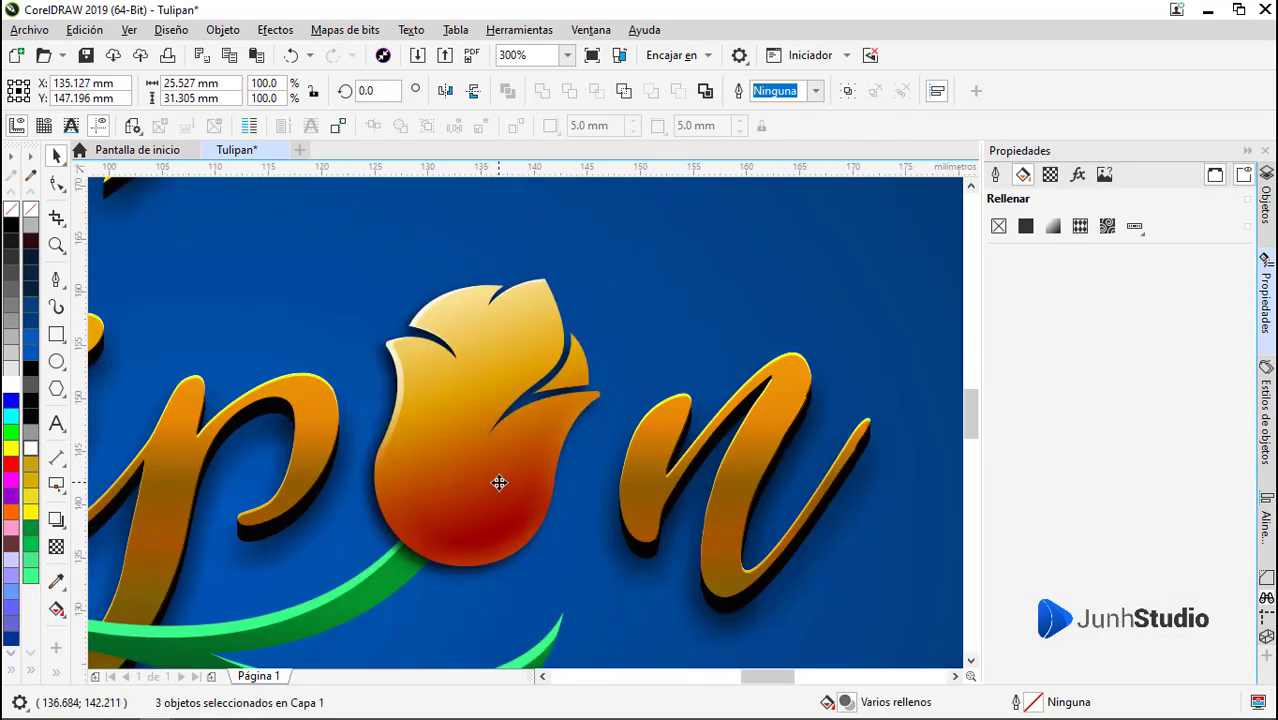
pyautogui.scroll(-3, 503, 487)
pyautogui.click(681, 482)
pyautogui.scroll(3, 505, 437)
pyautogui.click(499, 449)
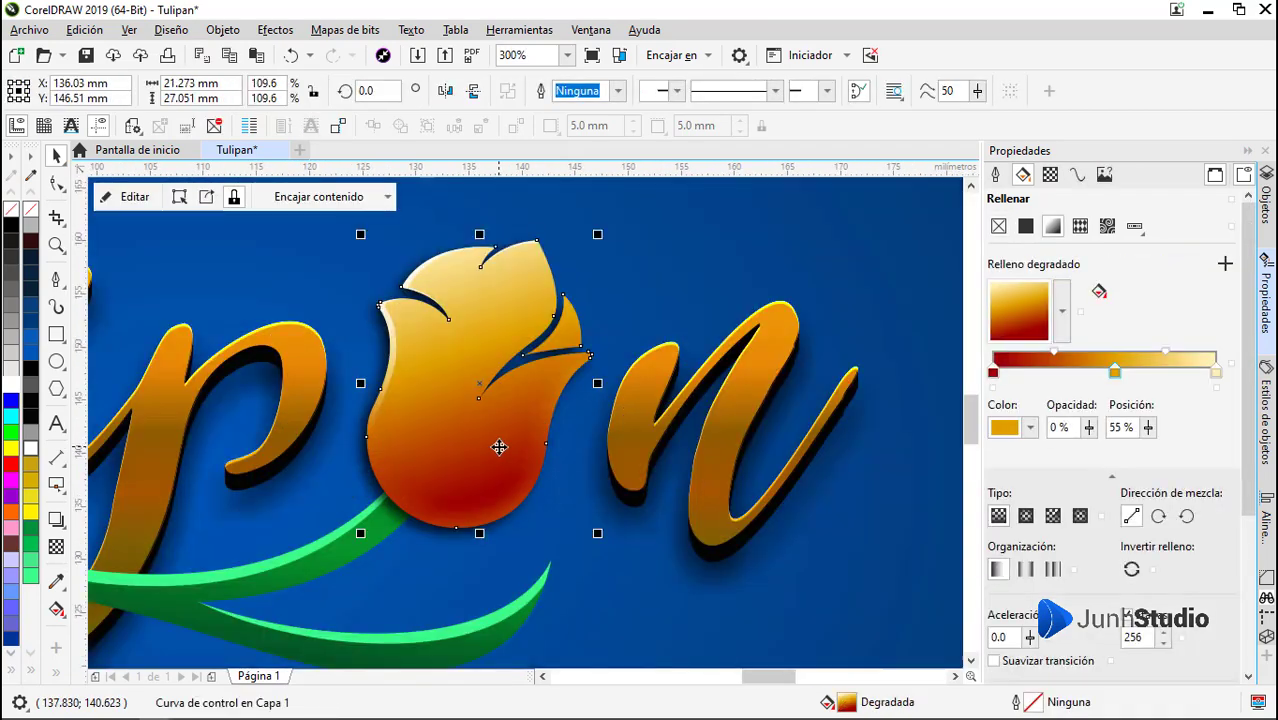
pyautogui.click(499, 449)
pyautogui.moveTo(599, 224); pyautogui.dragTo(628, 204)
pyautogui.hotkey('ctrl', 'z')
pyautogui.hotkey('ctrl', 'z')
# Rotate the complete tulip bud clockwise to an angle of about 353.6 degrees
pyautogui.scroll(-2, 490, 358)
pyautogui.scroll(1, 489, 364)
pyautogui.scroll(1, 489, 364)
pyautogui.click(499, 357)
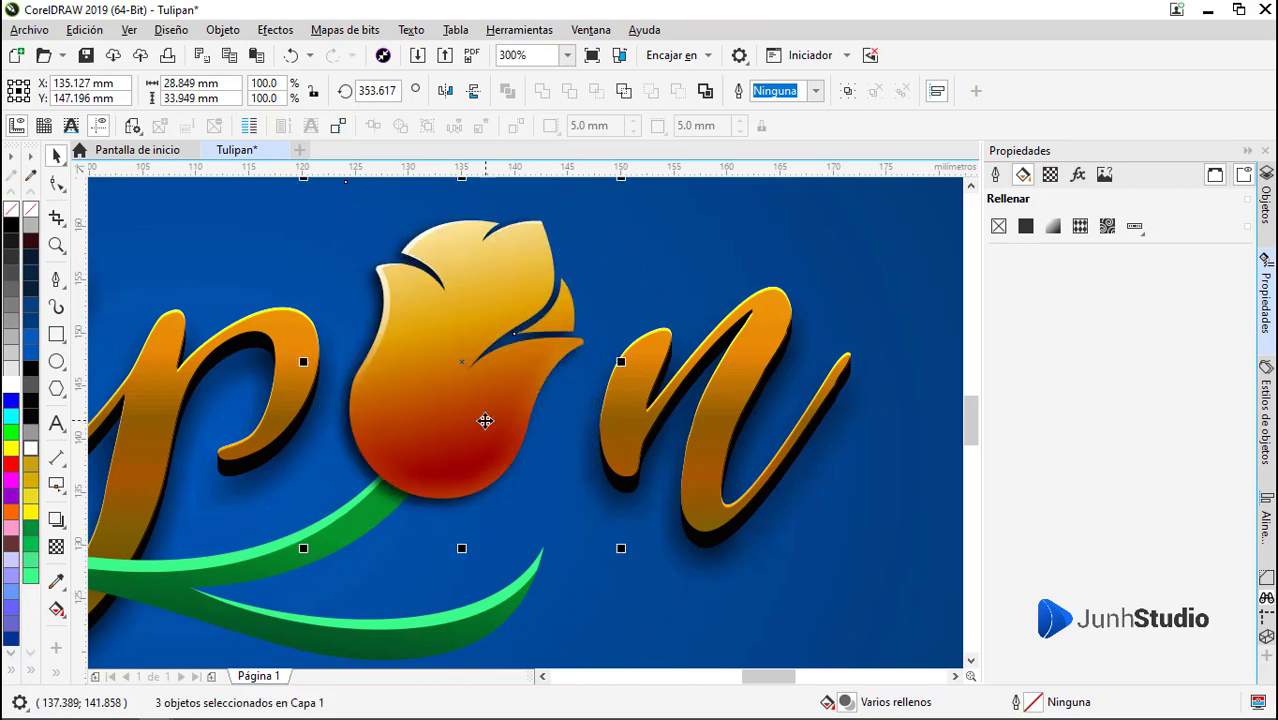
pyautogui.scroll(-2, 485, 424)
pyautogui.scroll(2, 485, 423)
pyautogui.scroll(-2, 485, 423)
# Trim offset copies of the black lettering into thin slivers below the logo and fill them with white
pyautogui.click(855, 365)
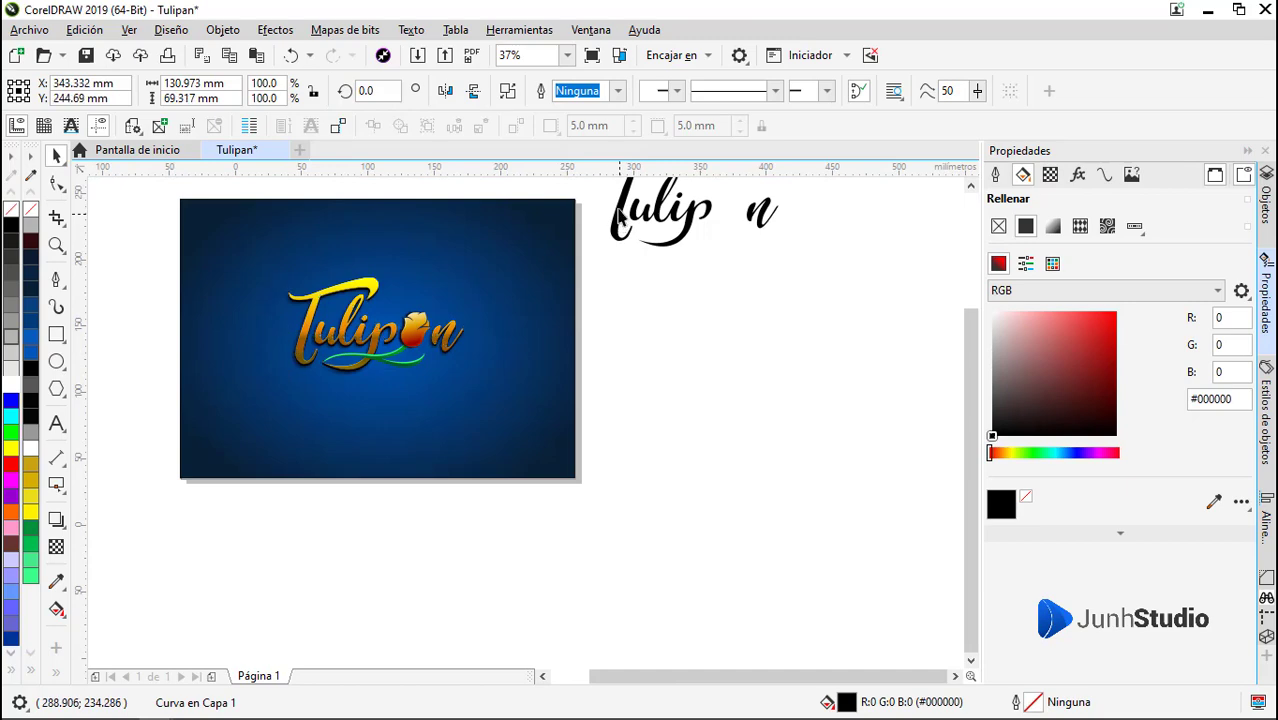
pyautogui.scroll(4, 328, 411)
pyautogui.moveTo(328, 411); pyautogui.dragTo(230, 372)
pyautogui.keyDown('shift'); pyautogui.click(230, 372); pyautogui.keyUp('shift')
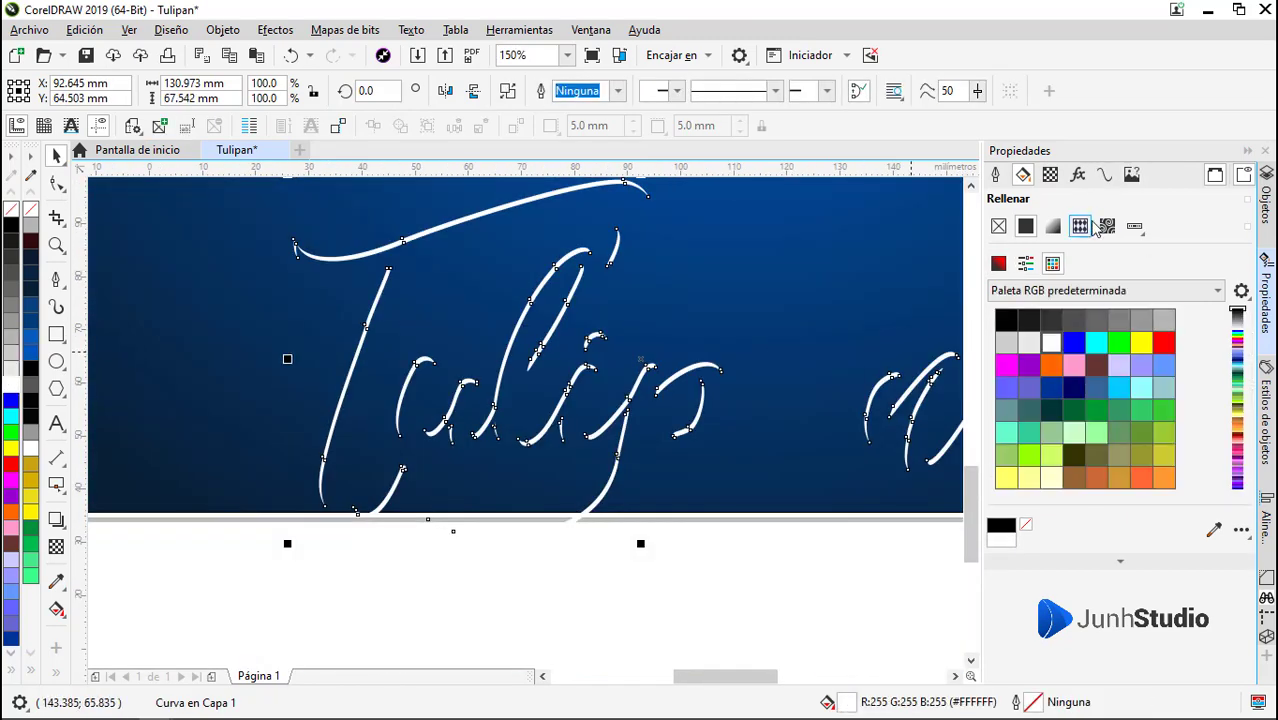
# Give the white slivers the Superposición merge mode and place them over the golden lettering
pyautogui.click(1050, 175)
pyautogui.click(1110, 226)
pyautogui.click(1030, 605)
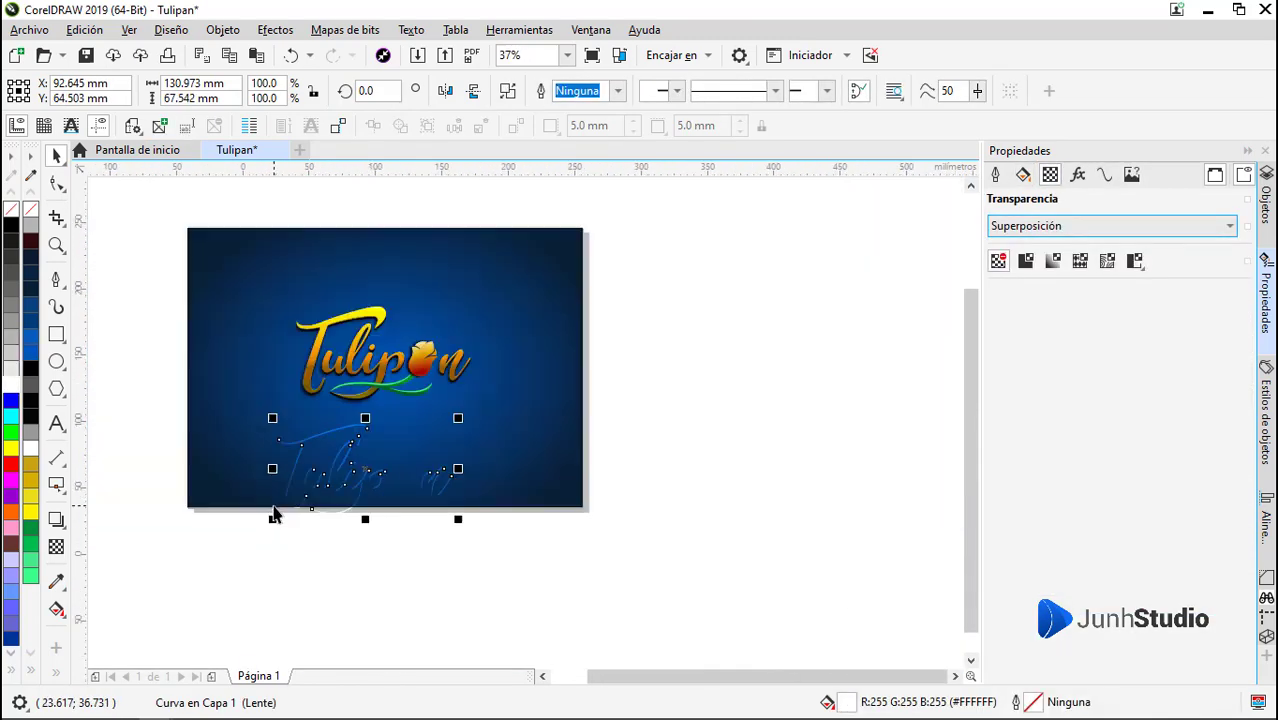
pyautogui.moveTo(300, 480); pyautogui.dragTo(263, 324)
pyautogui.scroll(2, 428, 222)
pyautogui.scroll(-1, 263, 324)
pyautogui.press('Escape')
pyautogui.scroll(3, 540, 406)
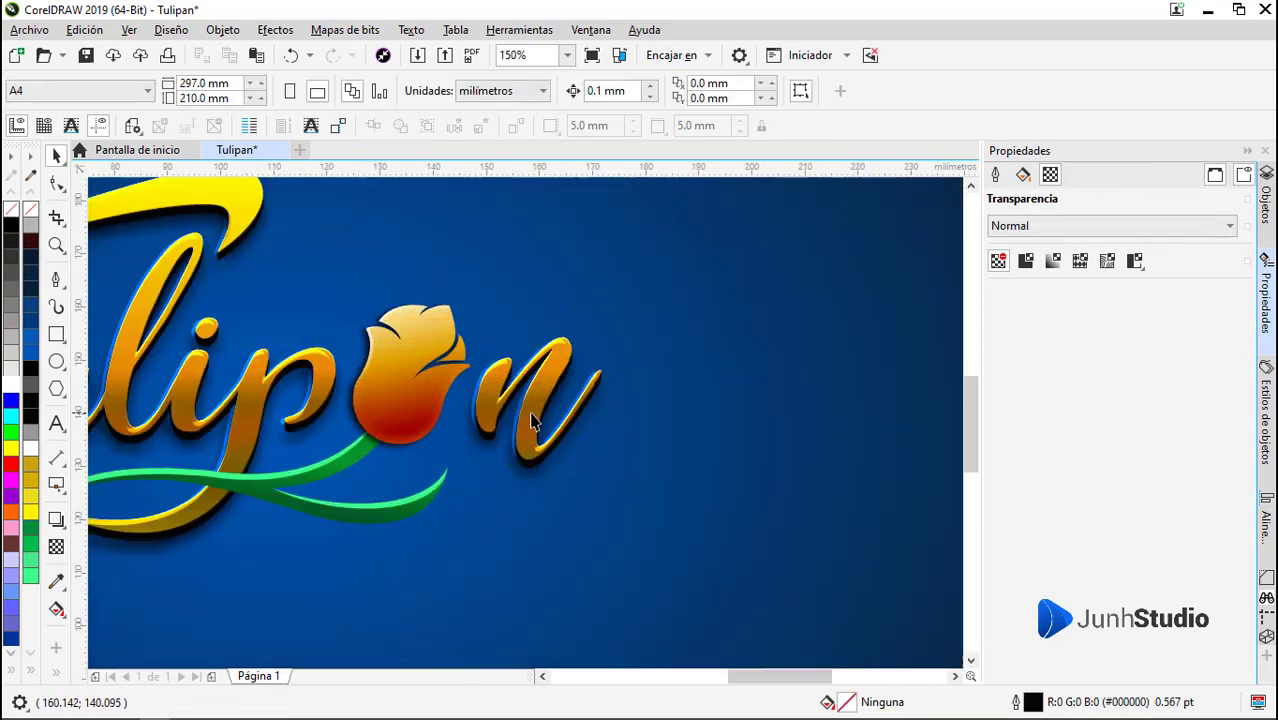
pyautogui.scroll(-5, 546, 343)
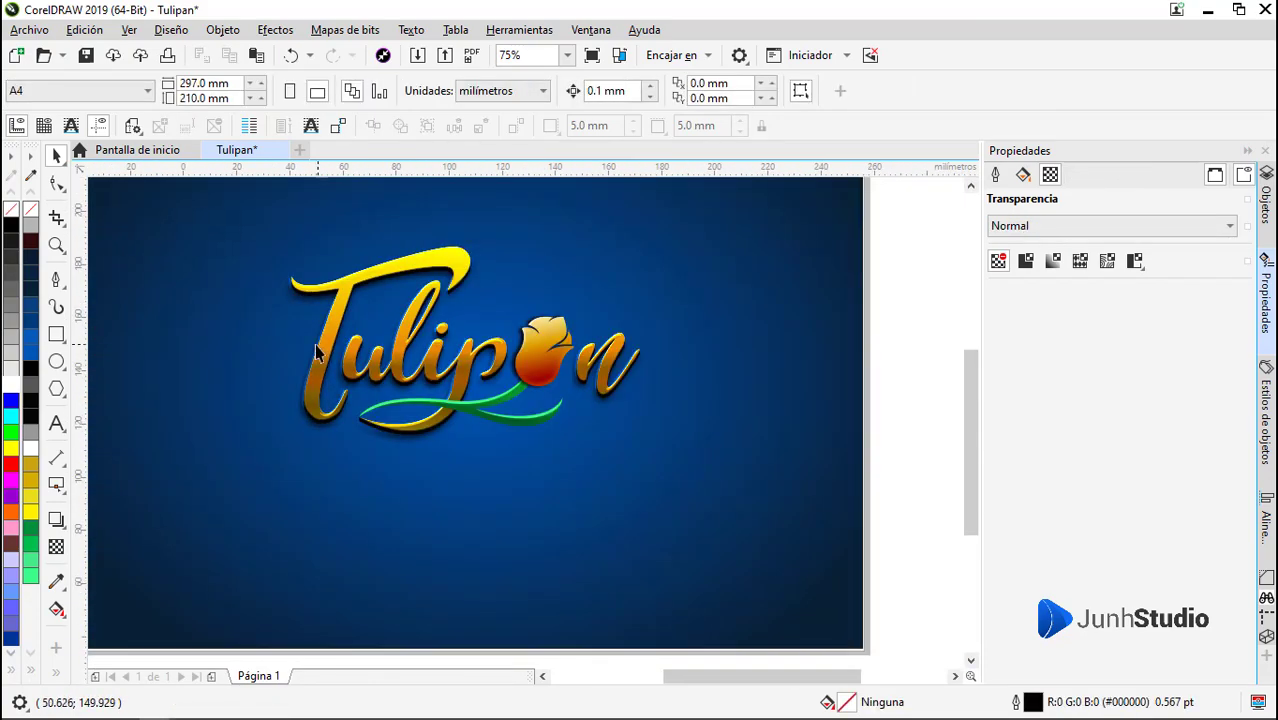
# Align the white highlight slivers precisely with the edges of the golden lettering
pyautogui.click(296, 364)
pyautogui.moveTo(296, 364); pyautogui.dragTo(257, 362)
pyautogui.scroll(4, 328, 348)
pyautogui.scroll(3, 328, 437)
pyautogui.scroll(-7, 257, 362)
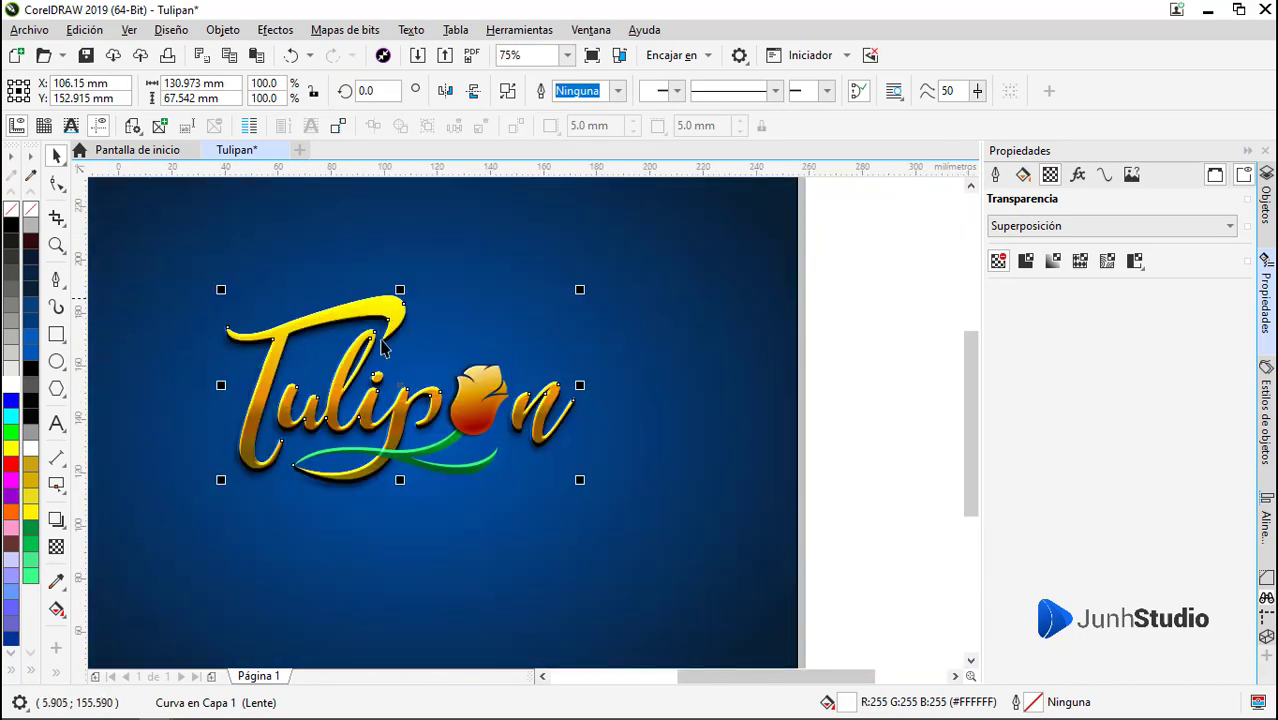
# Draw a white ellipse about 102 mm wide and 83 mm high over the upper part of the lettering
pyautogui.press('F7')
pyautogui.moveTo(267, 222); pyautogui.dragTo(537, 443)
pyautogui.rightClick(61, 155)
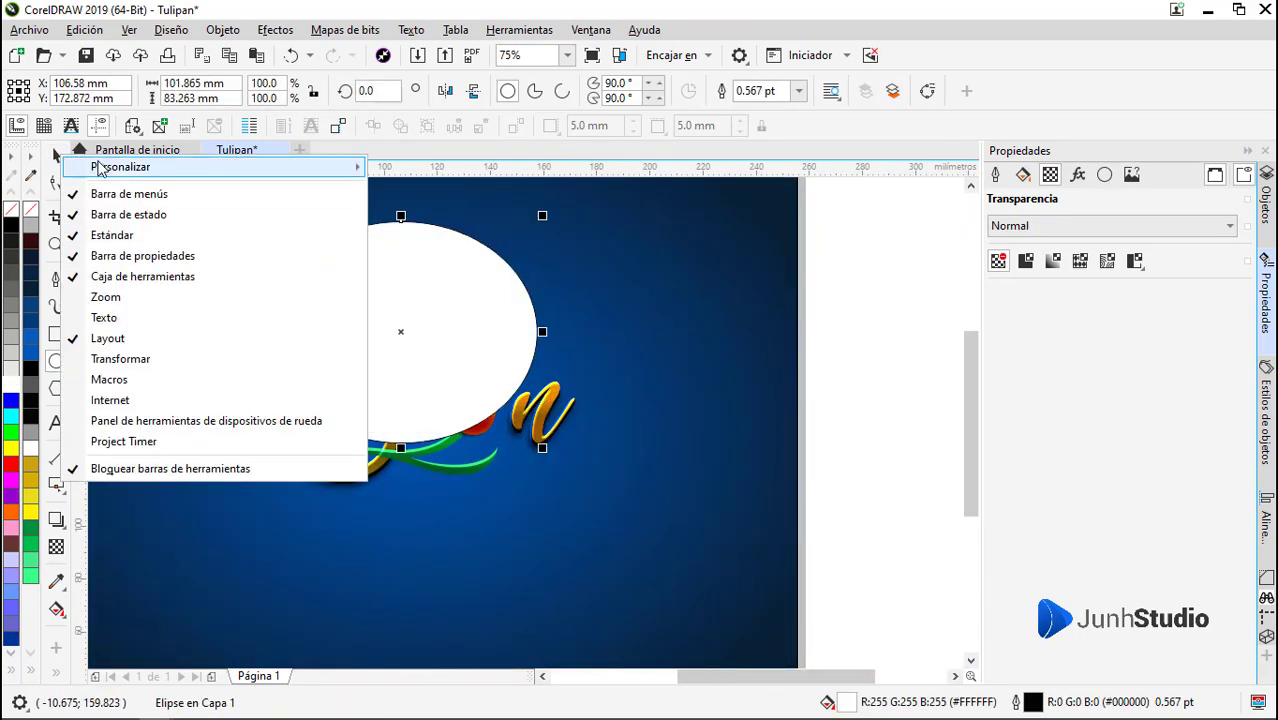
pyautogui.click(57, 156)
# Apply an elliptical gradient transparency to the white ellipse, opaque at the centre and fading to fully transparent at the edge
pyautogui.click(57, 549)
pyautogui.moveTo(401, 326); pyautogui.dragTo(400, 447)
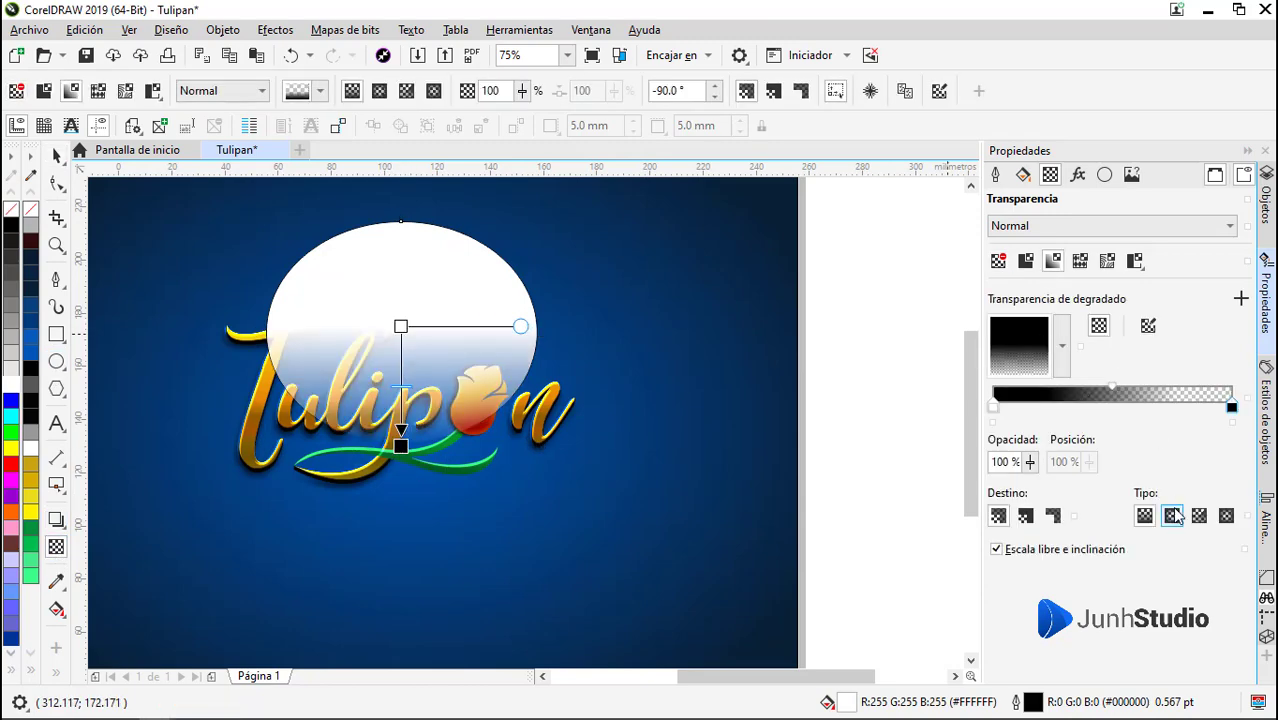
pyautogui.click(1172, 515)
pyautogui.moveTo(401, 387); pyautogui.dragTo(400, 331)
pyautogui.moveTo(482, 318); pyautogui.dragTo(438, 319)
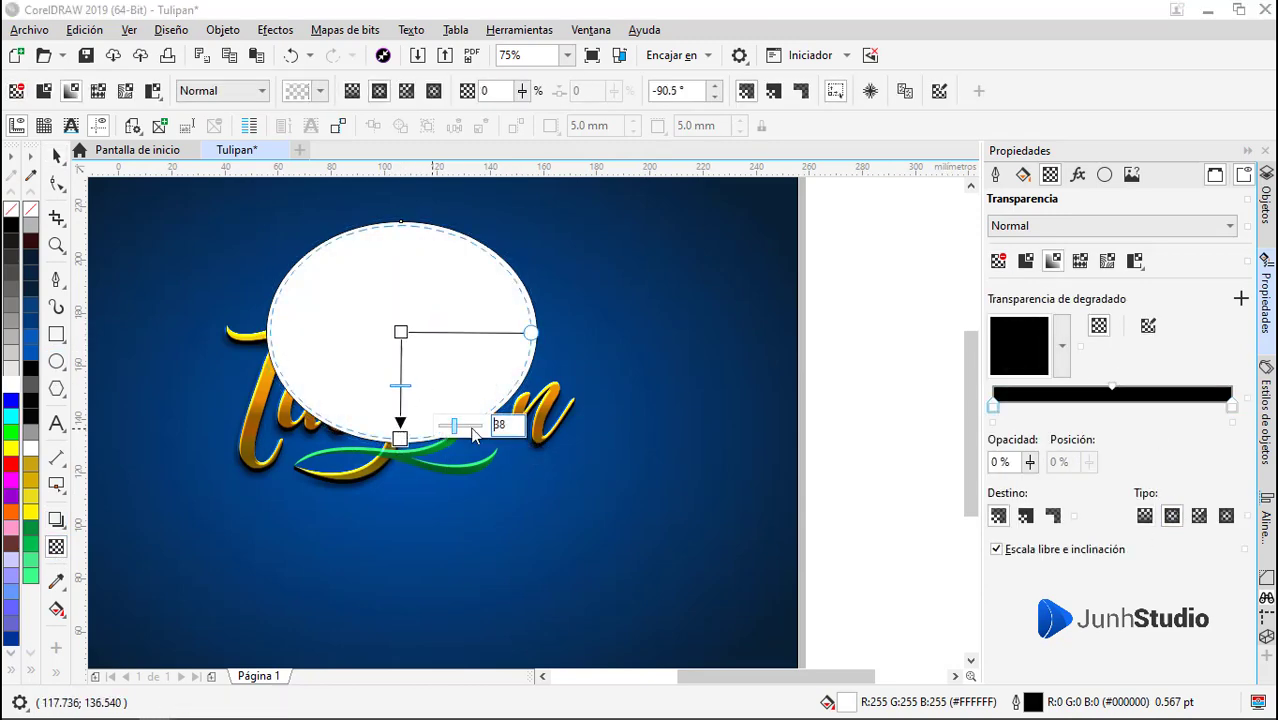
pyautogui.moveTo(473, 433); pyautogui.dragTo(488, 431)
# Move the white ellipse slightly down, give it the Superposición merge mode and resize it to about 106 mm wide and 63 mm high
pyautogui.click(57, 156)
pyautogui.moveTo(401, 333); pyautogui.dragTo(392, 351)
pyautogui.click(1075, 227)
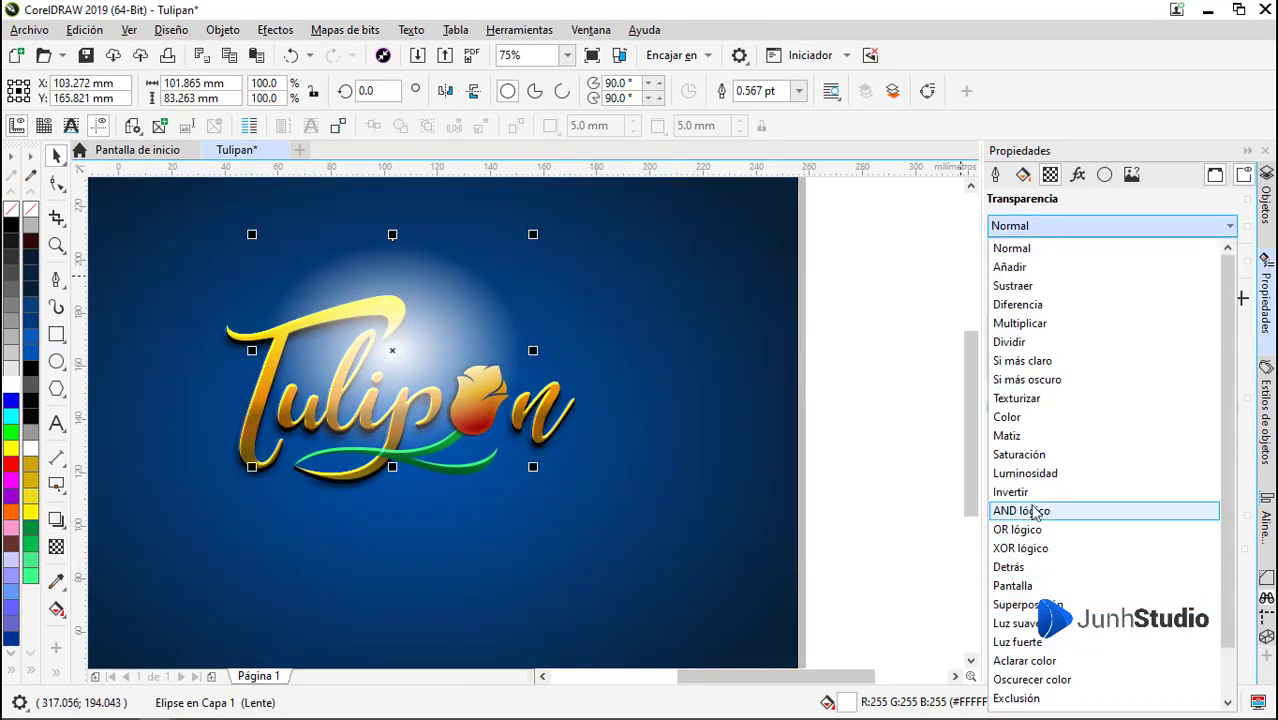
pyautogui.click(1025, 604)
pyautogui.moveTo(392, 471); pyautogui.dragTo(392, 441)
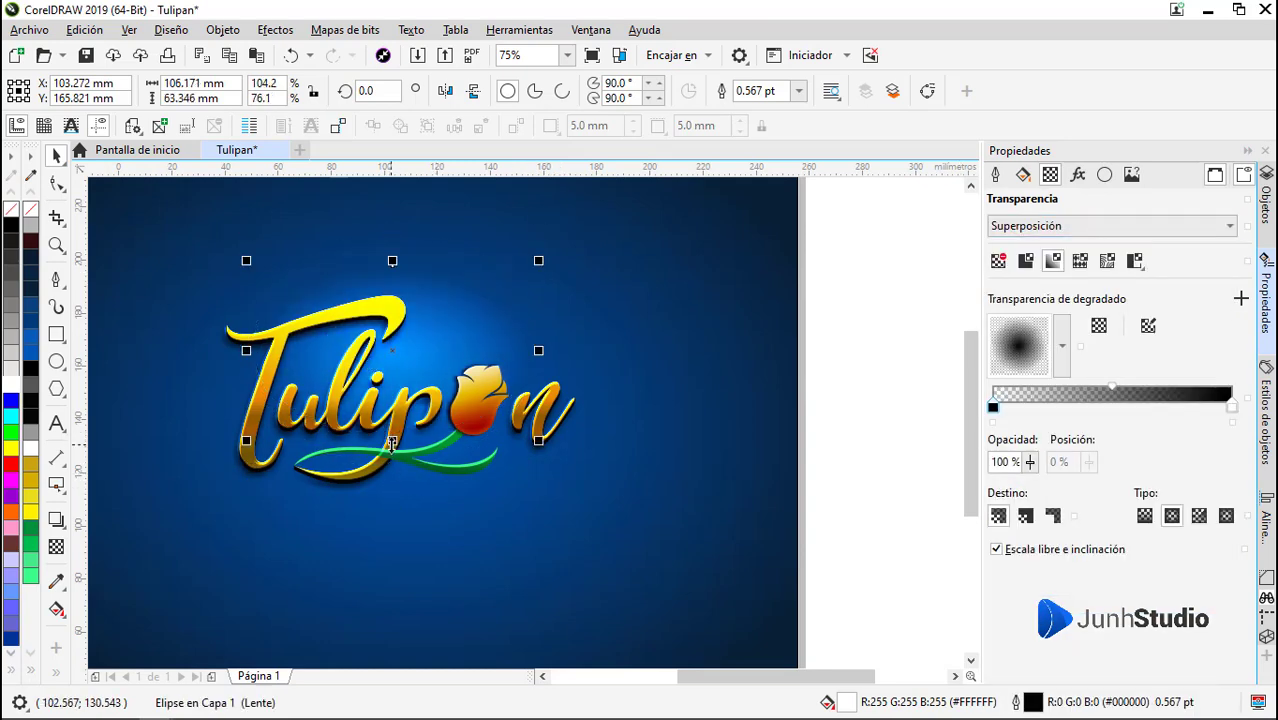
# Duplicate the glow ellipse, enlarge the copy to about 232 mm by 138 mm around the lettering and send it behind the logo
pyautogui.press('+')
pyautogui.scroll(-1, 389, 382)
pyautogui.moveTo(462, 326); pyautogui.dragTo(548, 278)
pyautogui.scroll(1, 374, 366)
pyautogui.moveTo(399, 380); pyautogui.dragTo(399, 396)
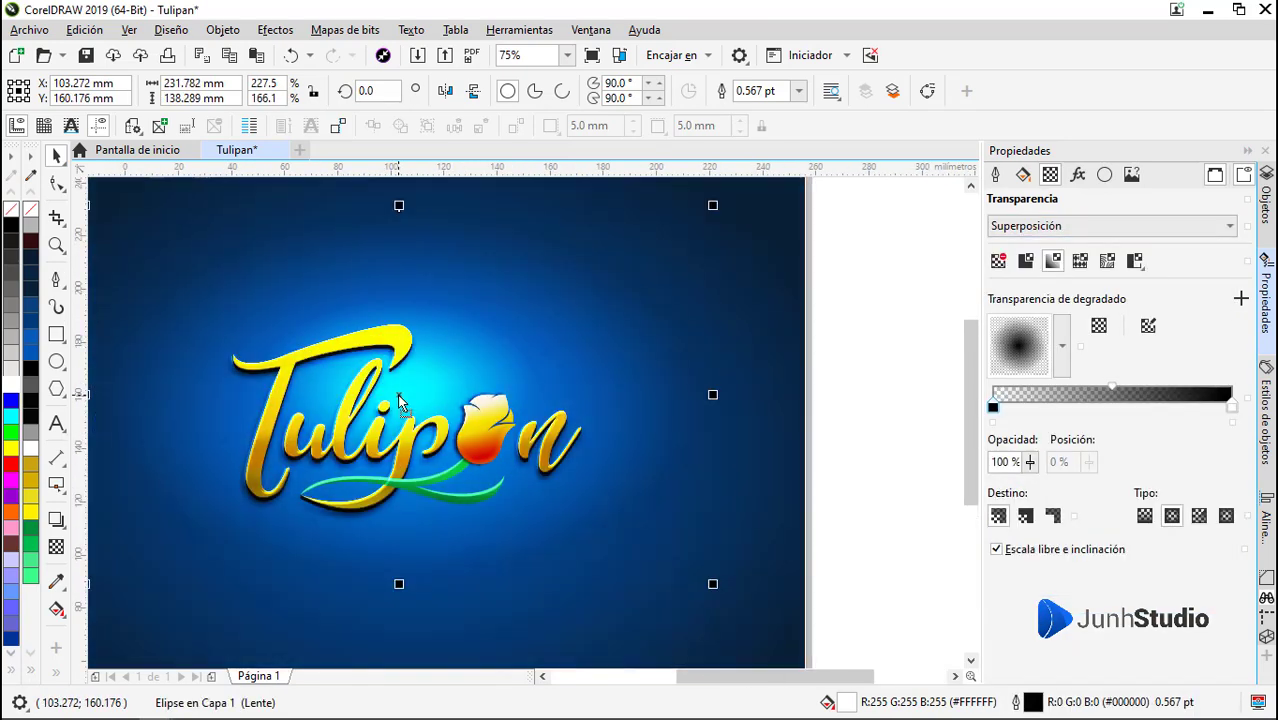
pyautogui.hotkey('shift', 'pagedown')
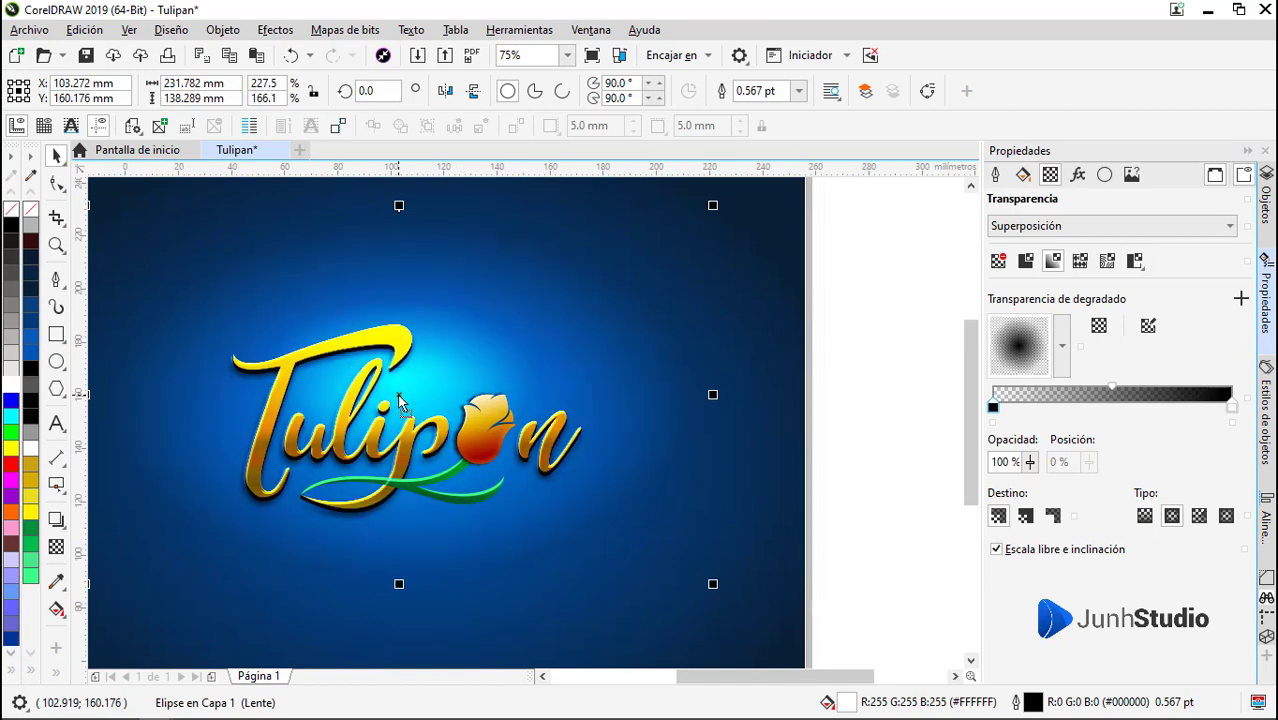
# Raise the transparency at the centre of the large glow ellipse to about 66%
pyautogui.click(56, 547)
pyautogui.click(397, 394)
pyautogui.moveTo(441, 384); pyautogui.dragTo(463, 384)
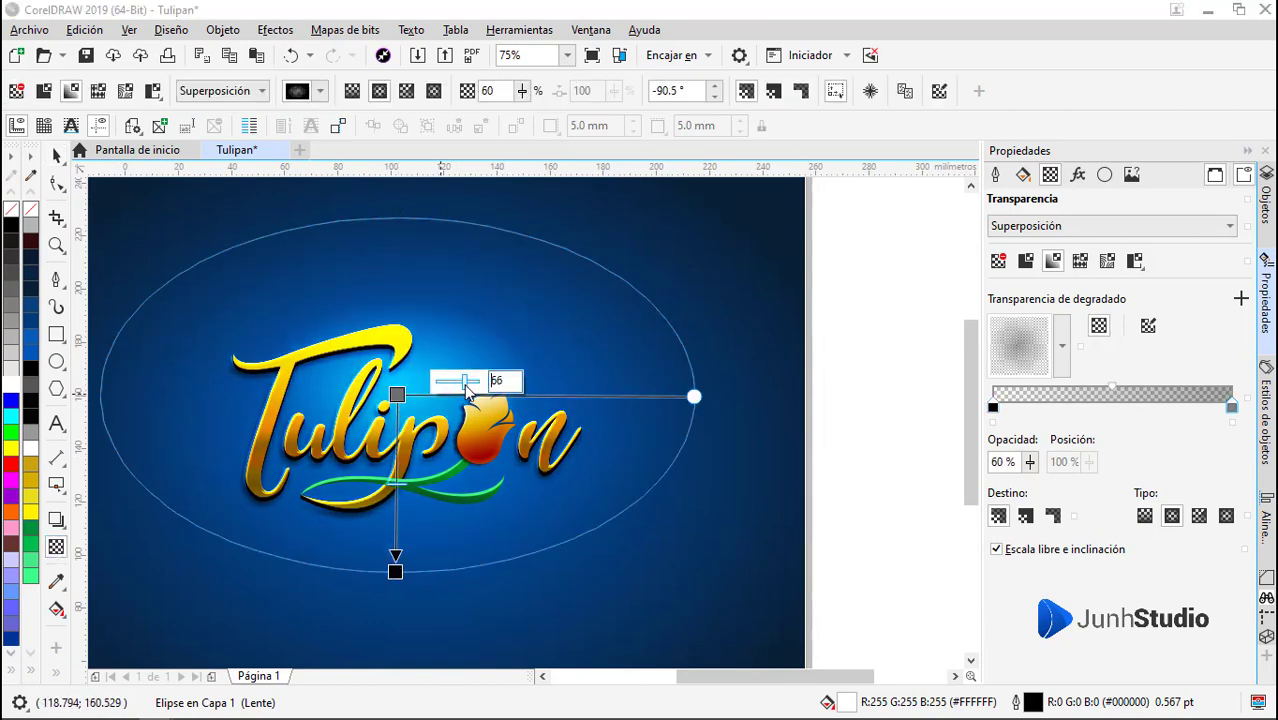
# Soften the small glow ellipse by slightly raising the transparency at its centre
pyautogui.click(57, 157)
pyautogui.click(432, 383)
pyautogui.click(56, 547)
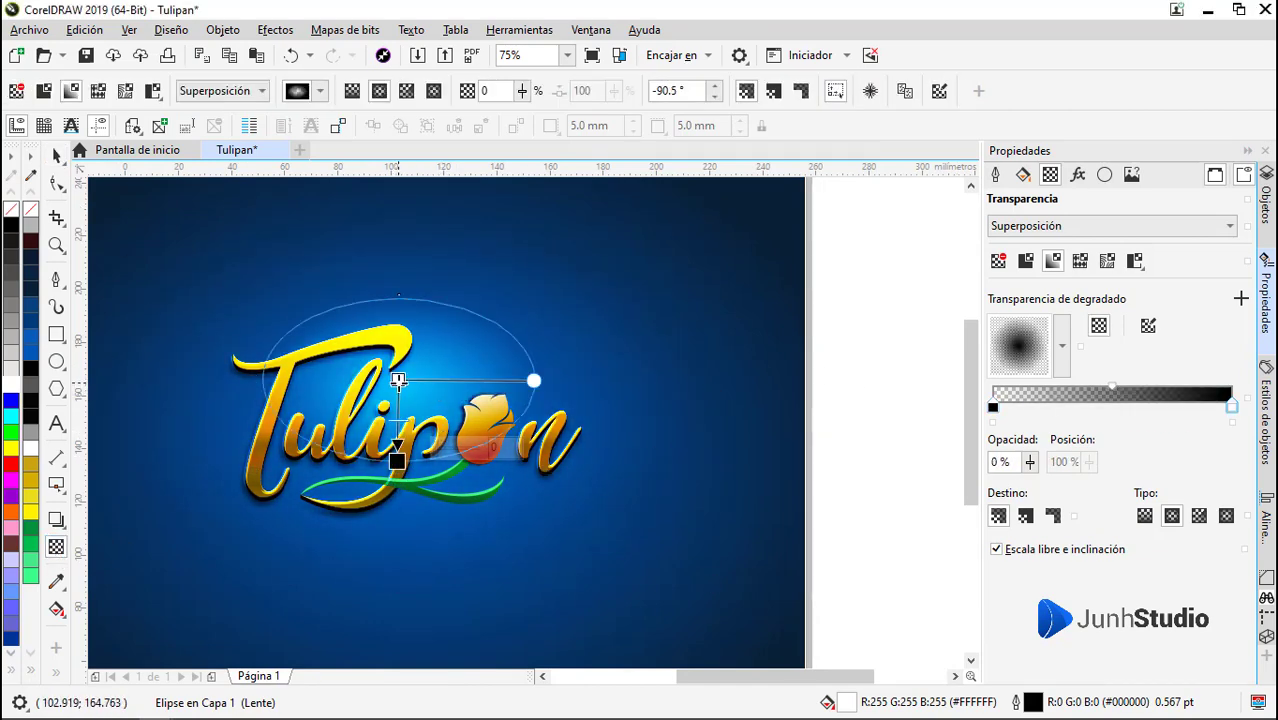
pyautogui.click(398, 380)
pyautogui.moveTo(440, 368); pyautogui.dragTo(451, 368)
pyautogui.click(59, 164)
pyautogui.click(812, 400)
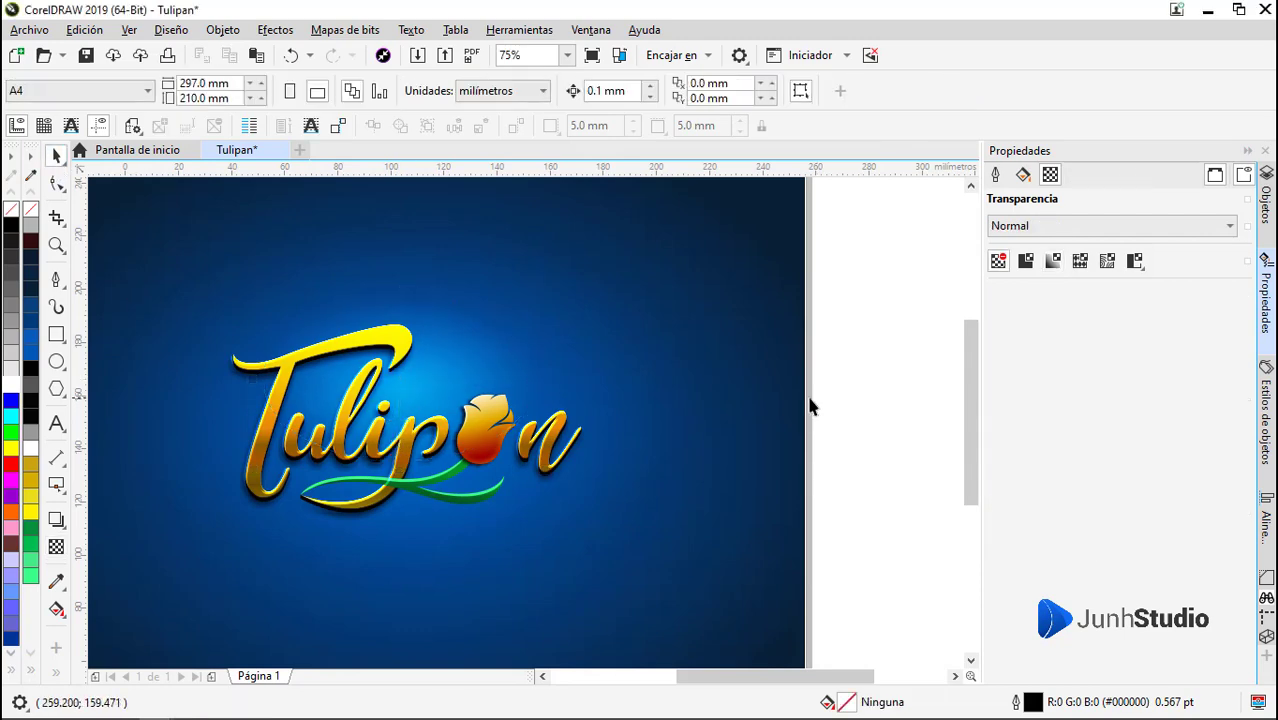
# Nudge the white highlight curve with the Superposición mode into alignment with the edges of the golden lettering
pyautogui.press('z')
pyautogui.moveTo(188, 288); pyautogui.dragTo(613, 525)
pyautogui.click(57, 157)
pyautogui.click(182, 328)
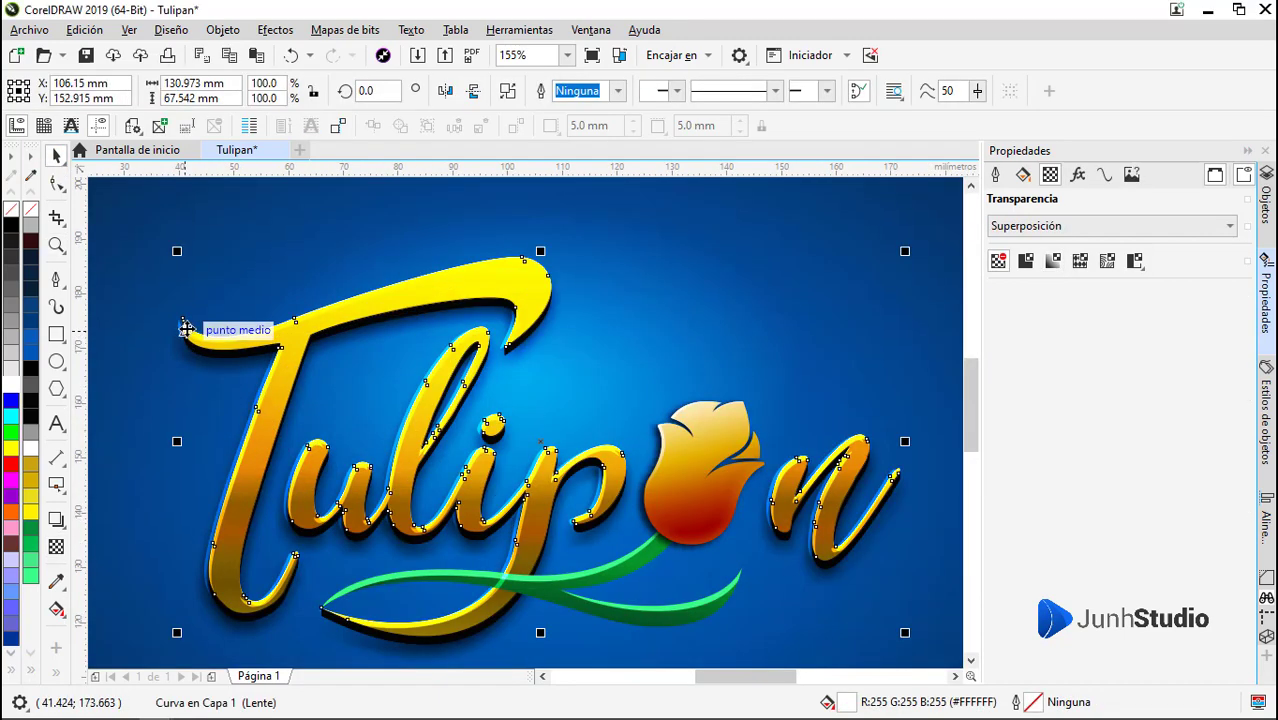
pyautogui.scroll(3, 188, 329)
pyautogui.moveTo(208, 366); pyautogui.dragTo(243, 357)
pyautogui.scroll(-4, 195, 343)
pyautogui.scroll(1, 313, 394)
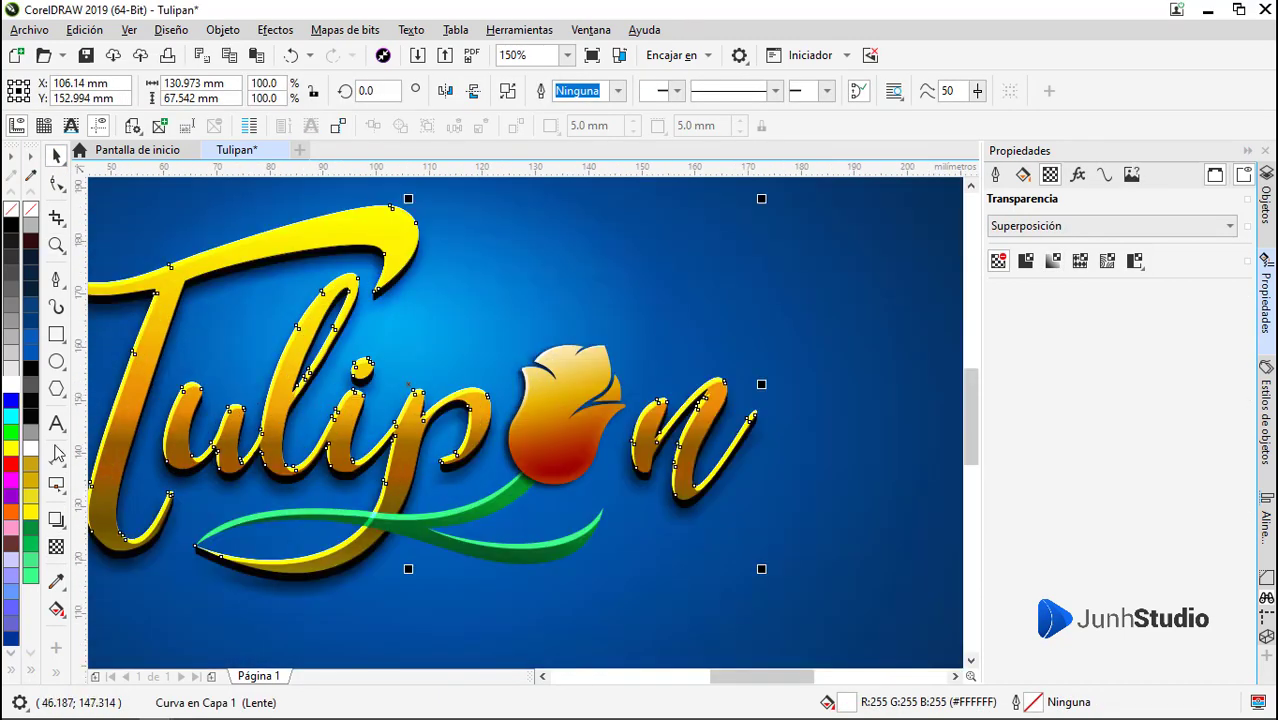
# Apply a linear gradient transparency to the highlight curve, opaque at the upper end and fading out downwards
pyautogui.click(56, 547)
pyautogui.moveTo(214, 254)
pyautogui.mouseDown()
pyautogui.moveTo(372, 441)
pyautogui.moveTo(280, 402)
pyautogui.mouseUp()
pyautogui.moveTo(213, 253); pyautogui.dragTo(236, 221)
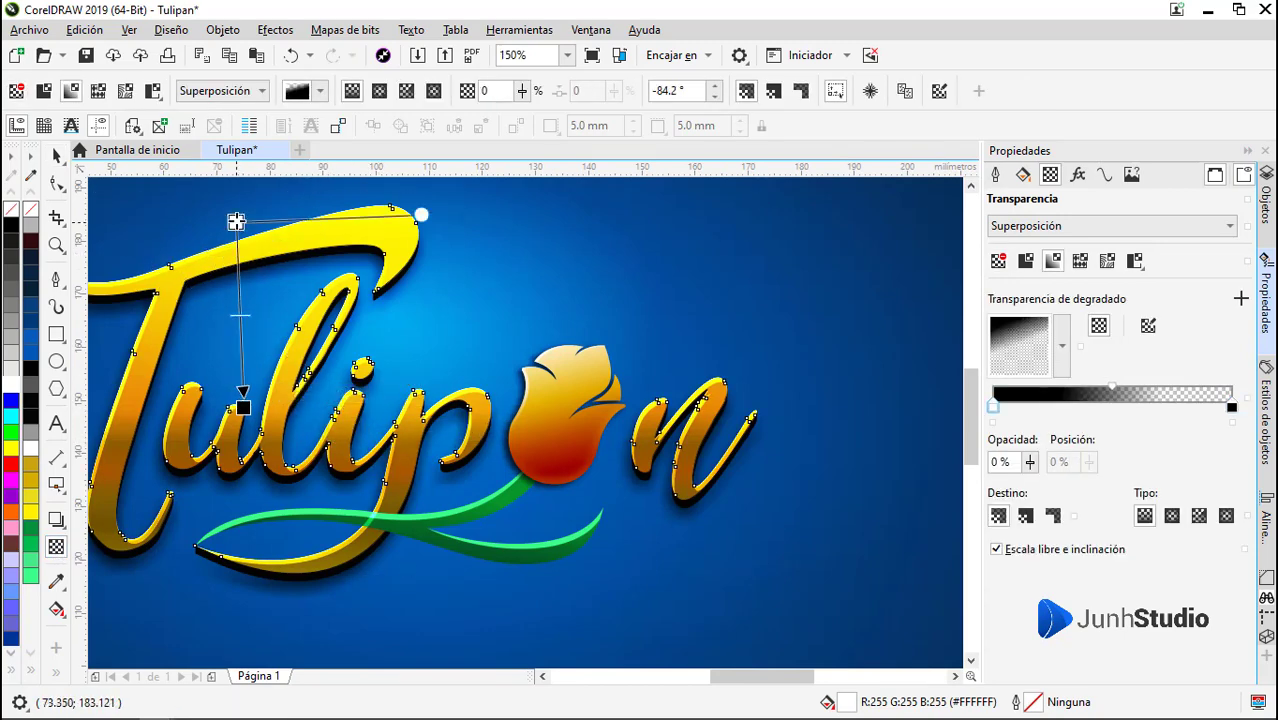
pyautogui.click(57, 157)
pyautogui.scroll(-1, 200, 330)
pyautogui.scroll(3, 137, 306)
pyautogui.moveTo(134, 308); pyautogui.dragTo(183, 348)
pyautogui.scroll(-2, 168, 310)
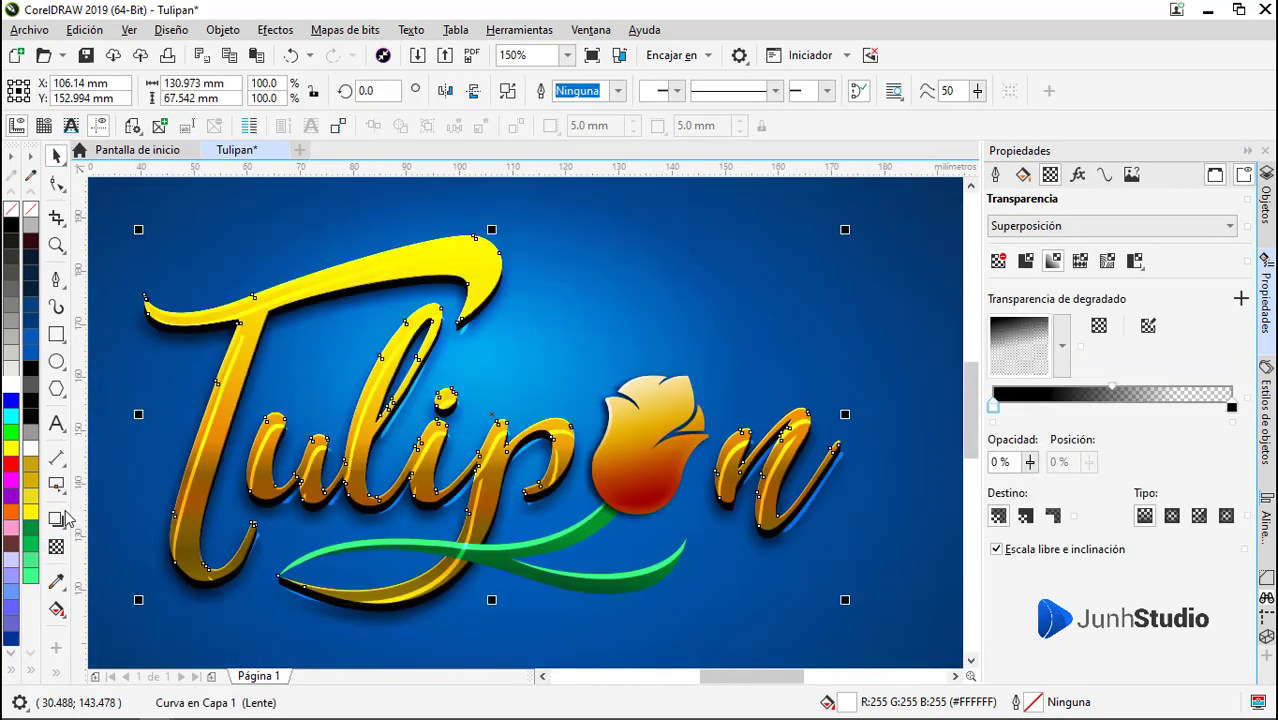
# Redirect the highlight's gradient transparency diagonally across the lettering to an angle of about -108.5°
pyautogui.click(56, 547)
pyautogui.moveTo(466, 297); pyautogui.dragTo(304, 473)
pyautogui.moveTo(466, 280); pyautogui.dragTo(478, 248)
pyautogui.click(57, 157)
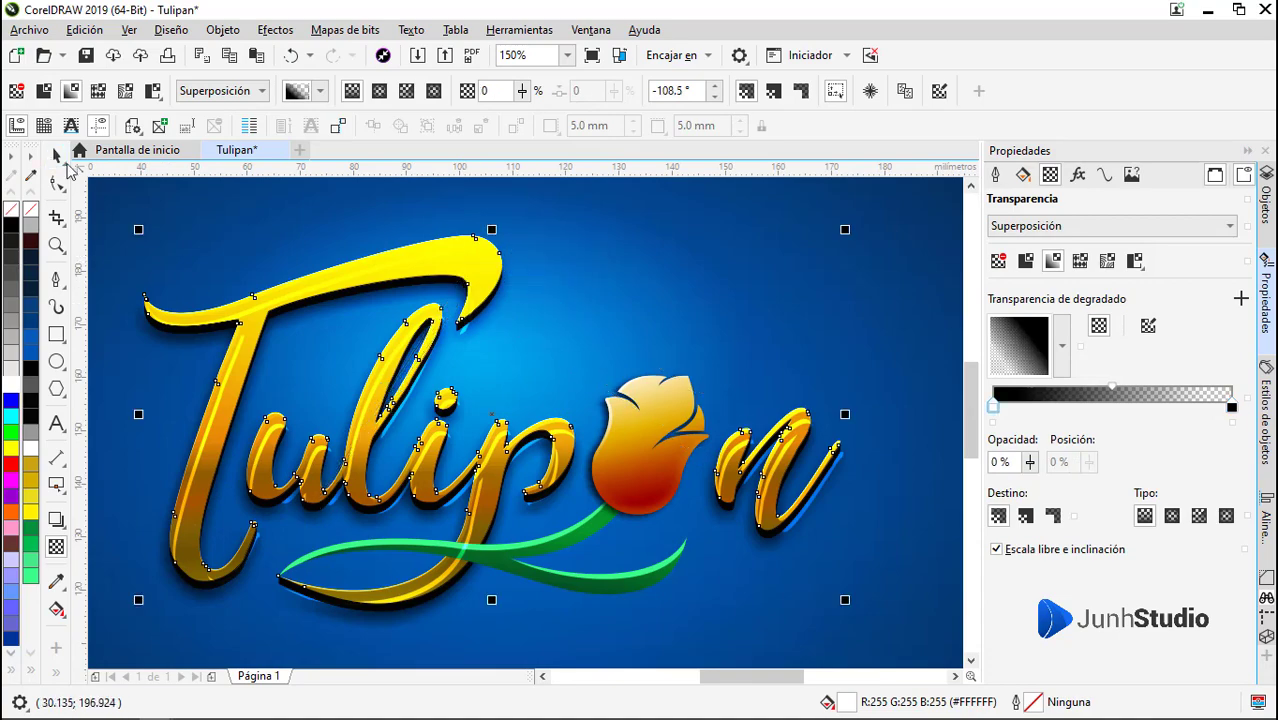
pyautogui.moveTo(245, 312); pyautogui.dragTo(246, 303)
pyautogui.hotkey('ctrl', 'z')
# Select the highlight curve without gradient transparency and align it closely with the edges of the golden lettering
pyautogui.click(176, 327)
pyautogui.moveTo(176, 327); pyautogui.dragTo(215, 327)
pyautogui.scroll(3, 137, 299)
pyautogui.scroll(2, 203, 291)
pyautogui.moveTo(222, 395); pyautogui.dragTo(200, 391)
pyautogui.scroll(-6, 174, 298)
pyautogui.scroll(2, 280, 376)
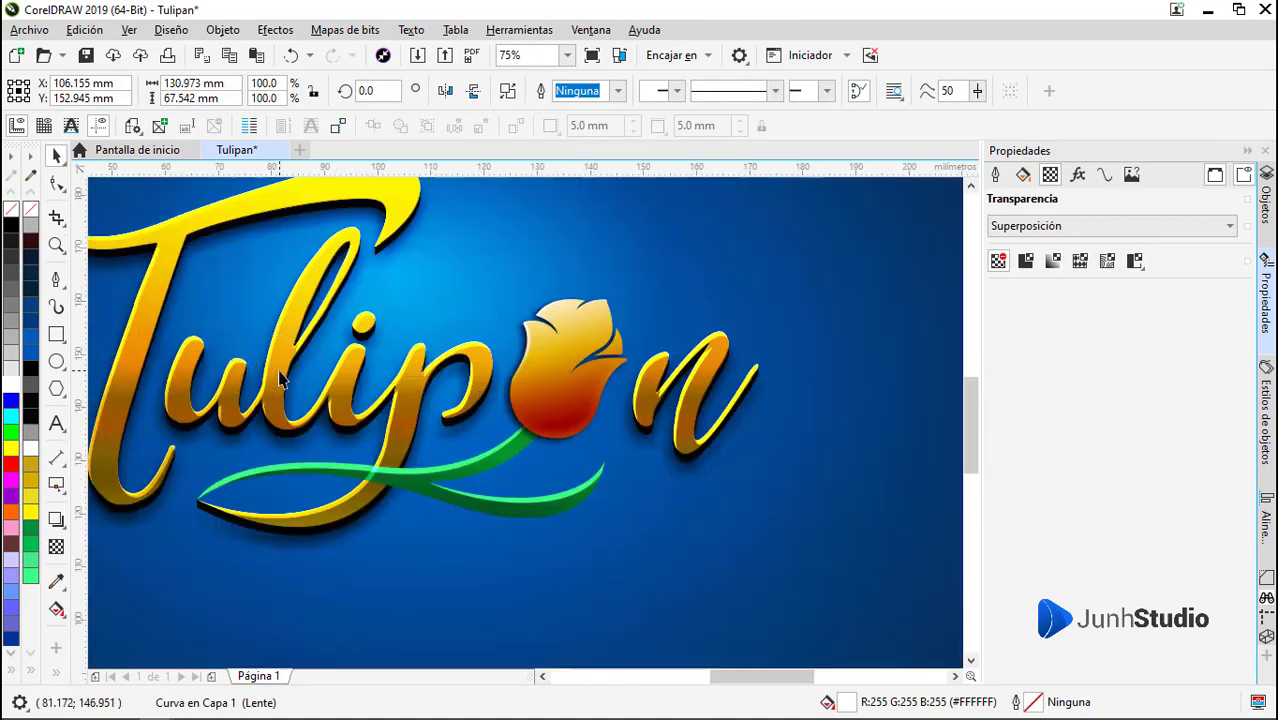
# Reshape the gradient highlight curve at the upper inner notch of the letter n with the Shape tool
pyautogui.press('Escape')
pyautogui.scroll(-1, 337, 430)
pyautogui.scroll(3, 767, 380)
pyautogui.moveTo(491, 354); pyautogui.dragTo(468, 340)
pyautogui.scroll(-1, 448, 385)
pyautogui.doubleClick(448, 385)
pyautogui.scroll(1, 490, 336)
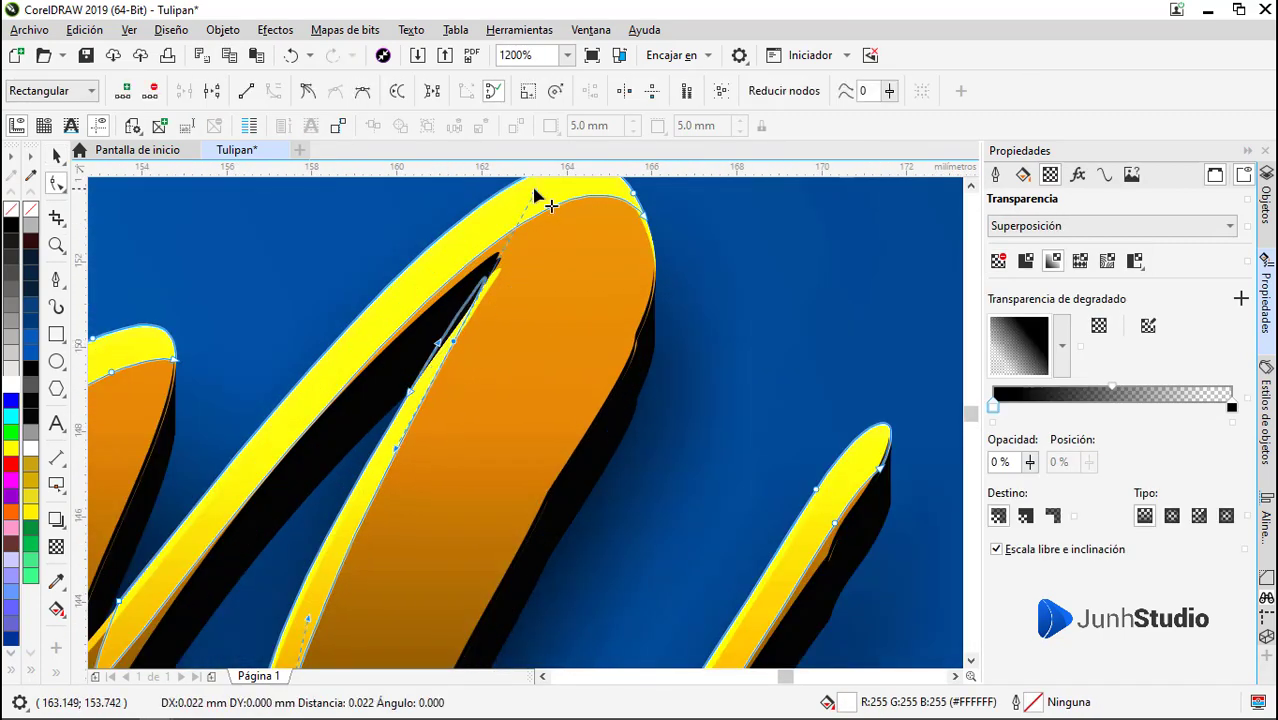
pyautogui.moveTo(534, 190); pyautogui.dragTo(534, 193)
pyautogui.scroll(-2, 428, 385)
pyautogui.press('space')
# Examine the finished lettering up close and the whole logo against the blue background
pyautogui.scroll(-2, 486, 358)
pyautogui.click(736, 394)
pyautogui.press('z')
pyautogui.moveTo(130, 236); pyautogui.dragTo(522, 473)
pyautogui.press('space')
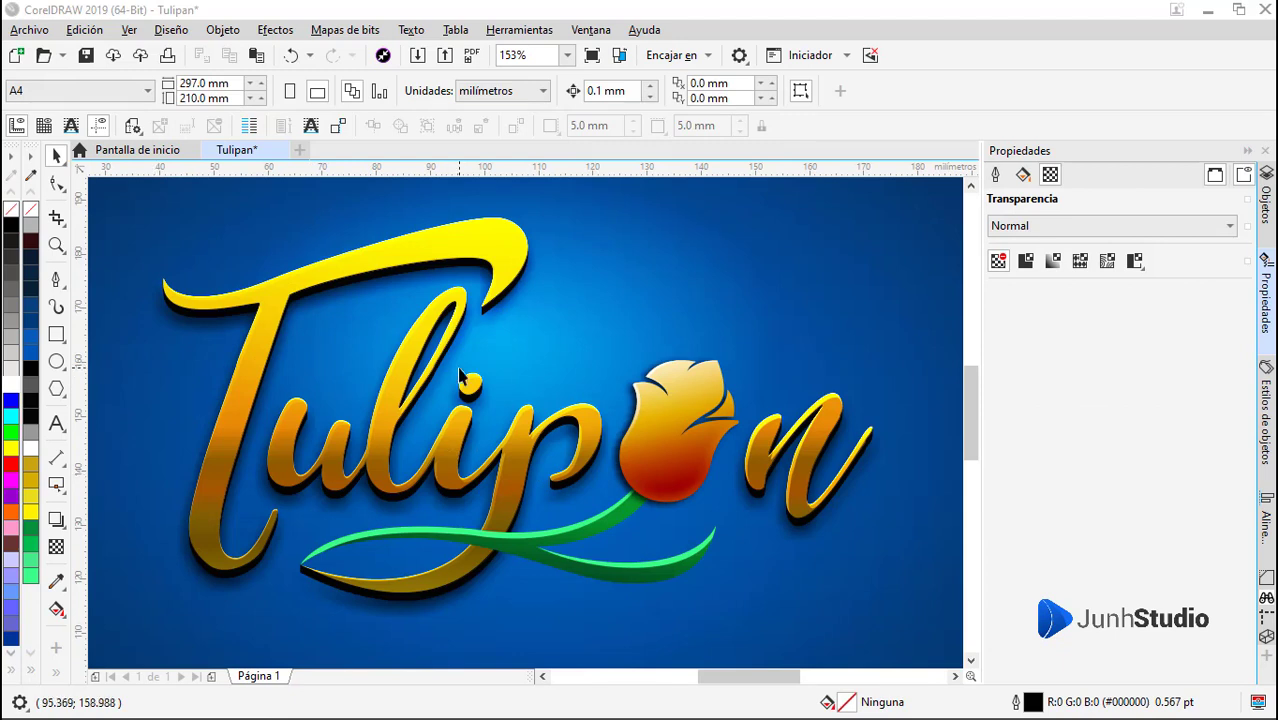
pyautogui.scroll(-2, 461, 375)
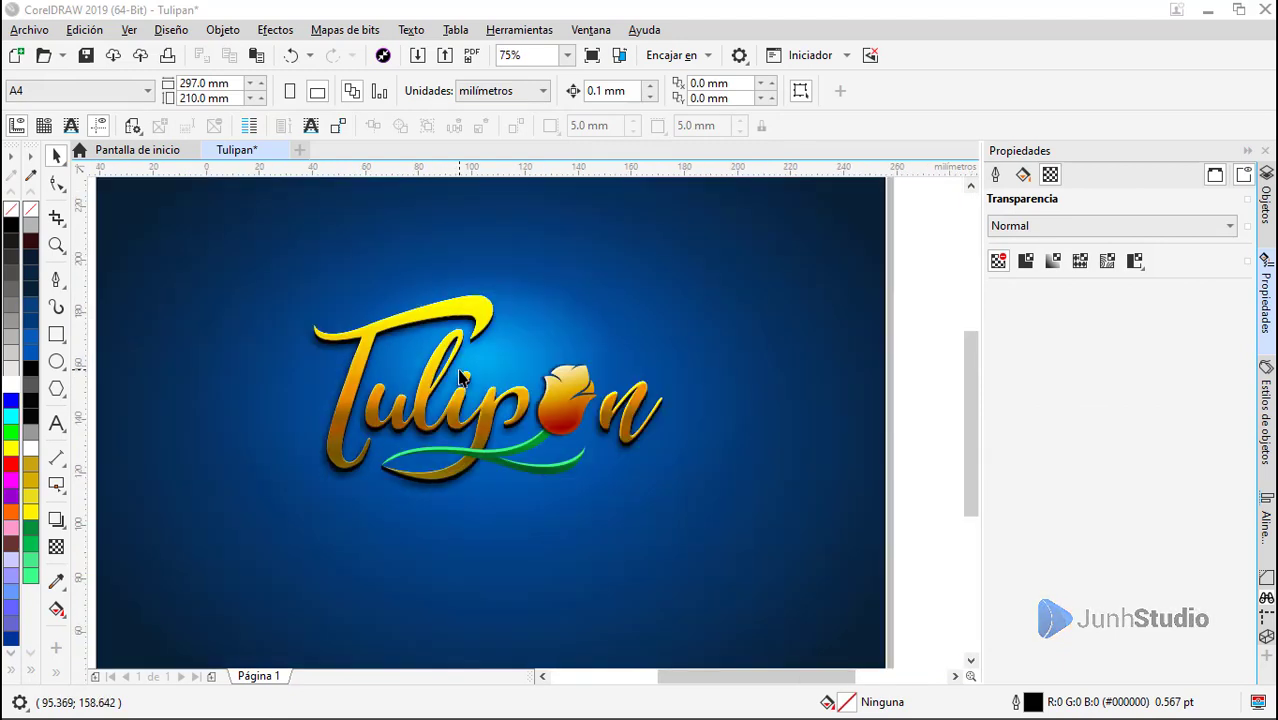